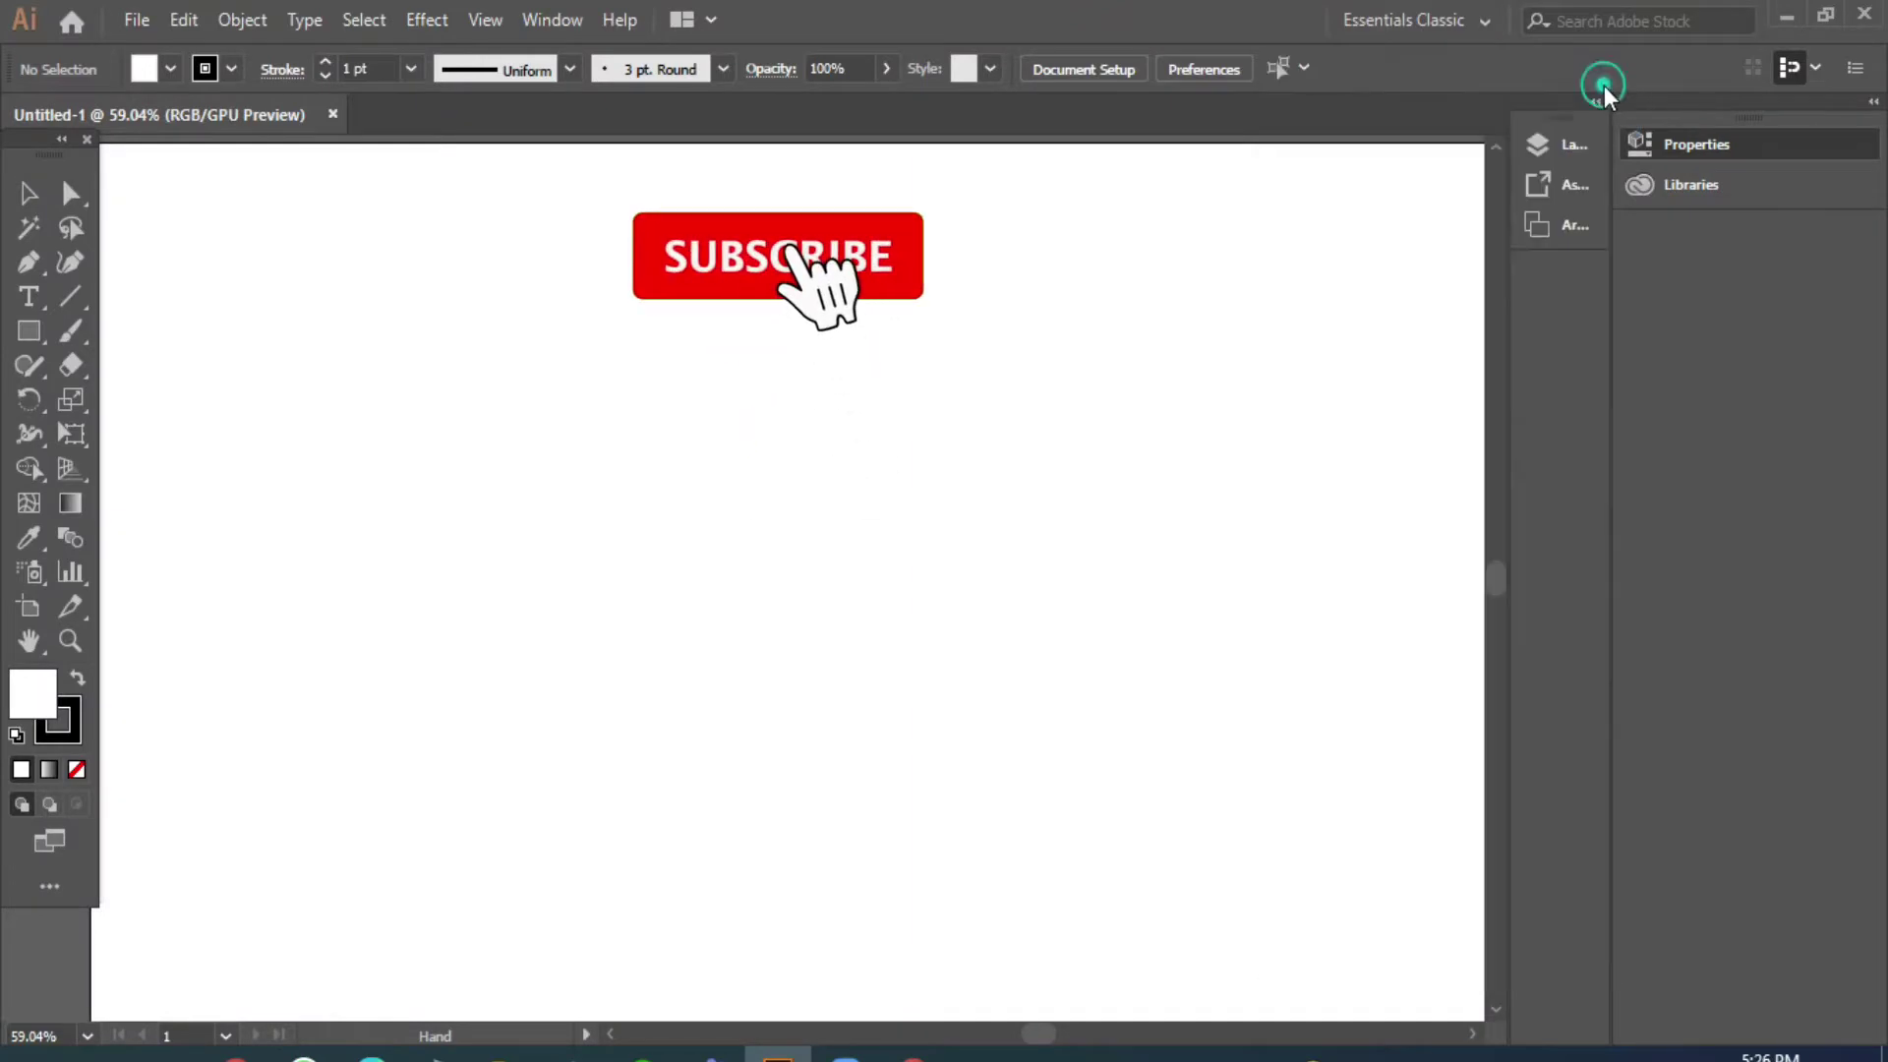
- Choose the Type Tool from the text tools flyout to create point text
left_click(1603, 86)
left_click(26, 297)
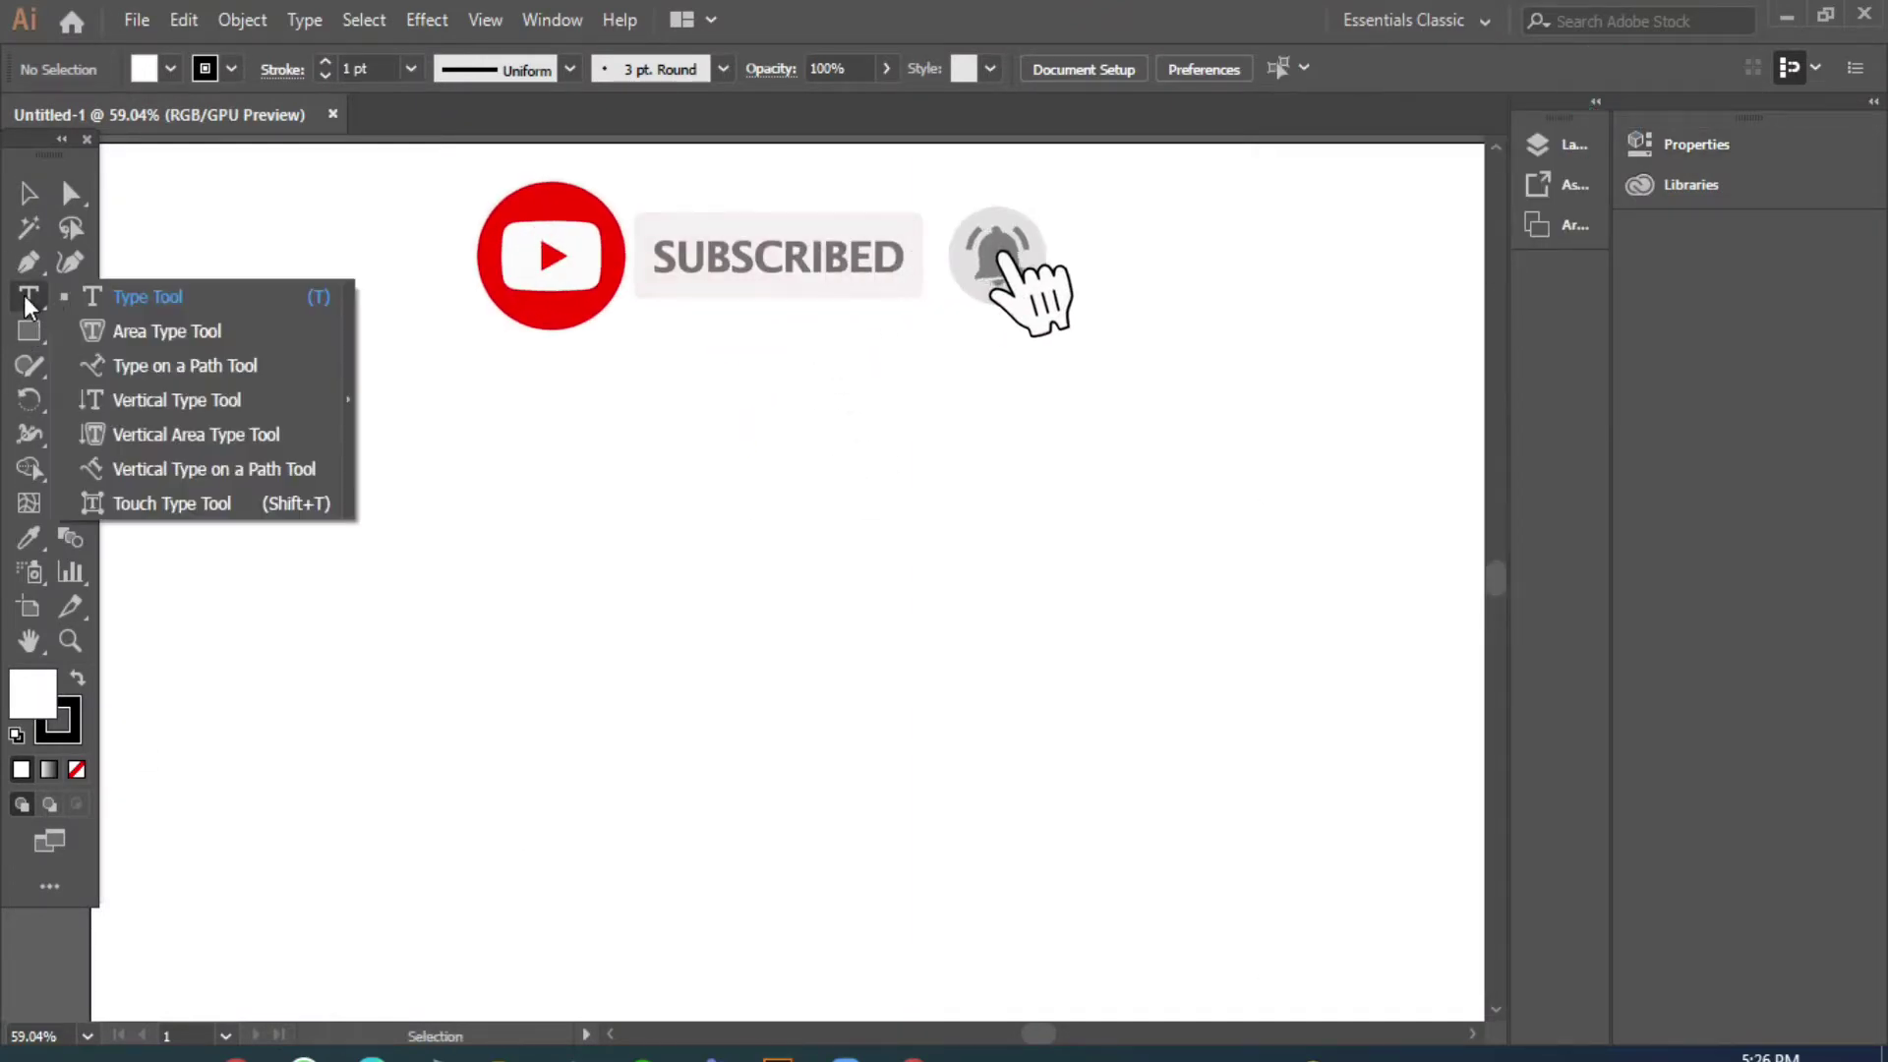
left_click(129, 295)
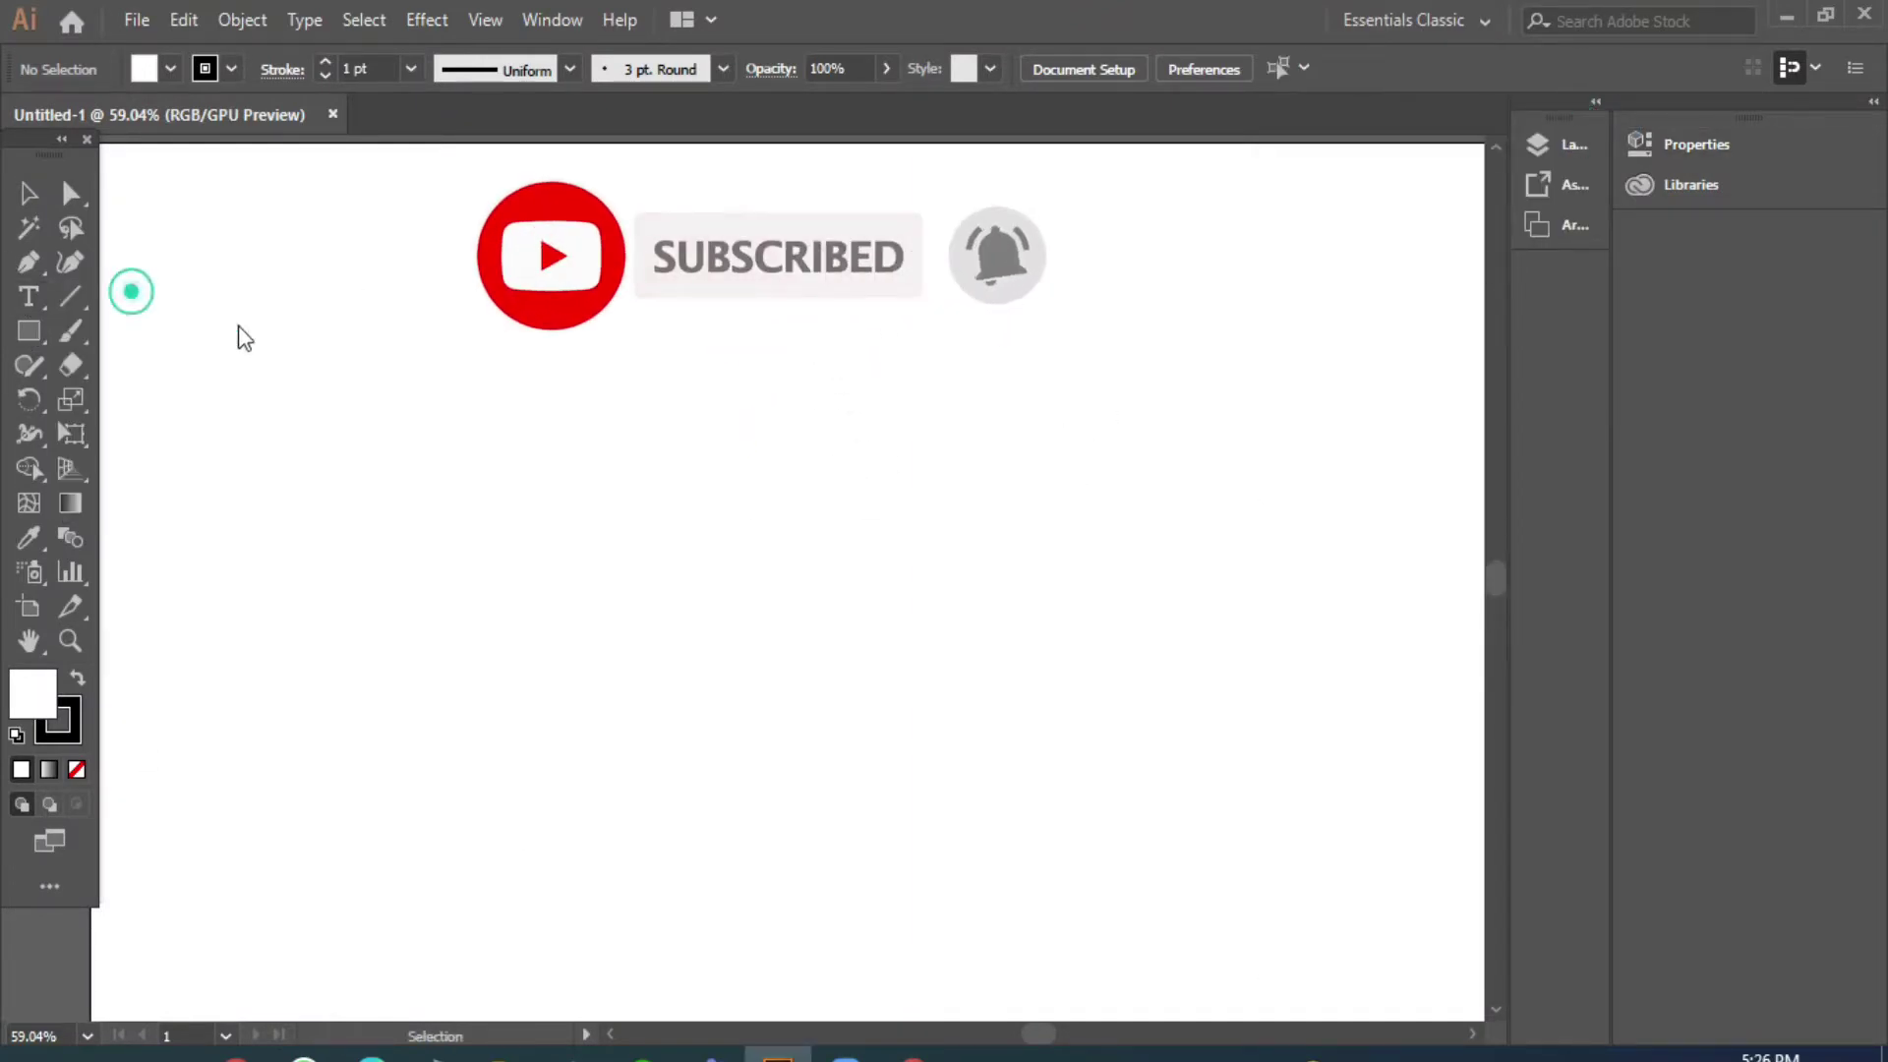
- Type the word ADOBE as point text on the artboard
left_click(575, 479)
key("BackSpace")
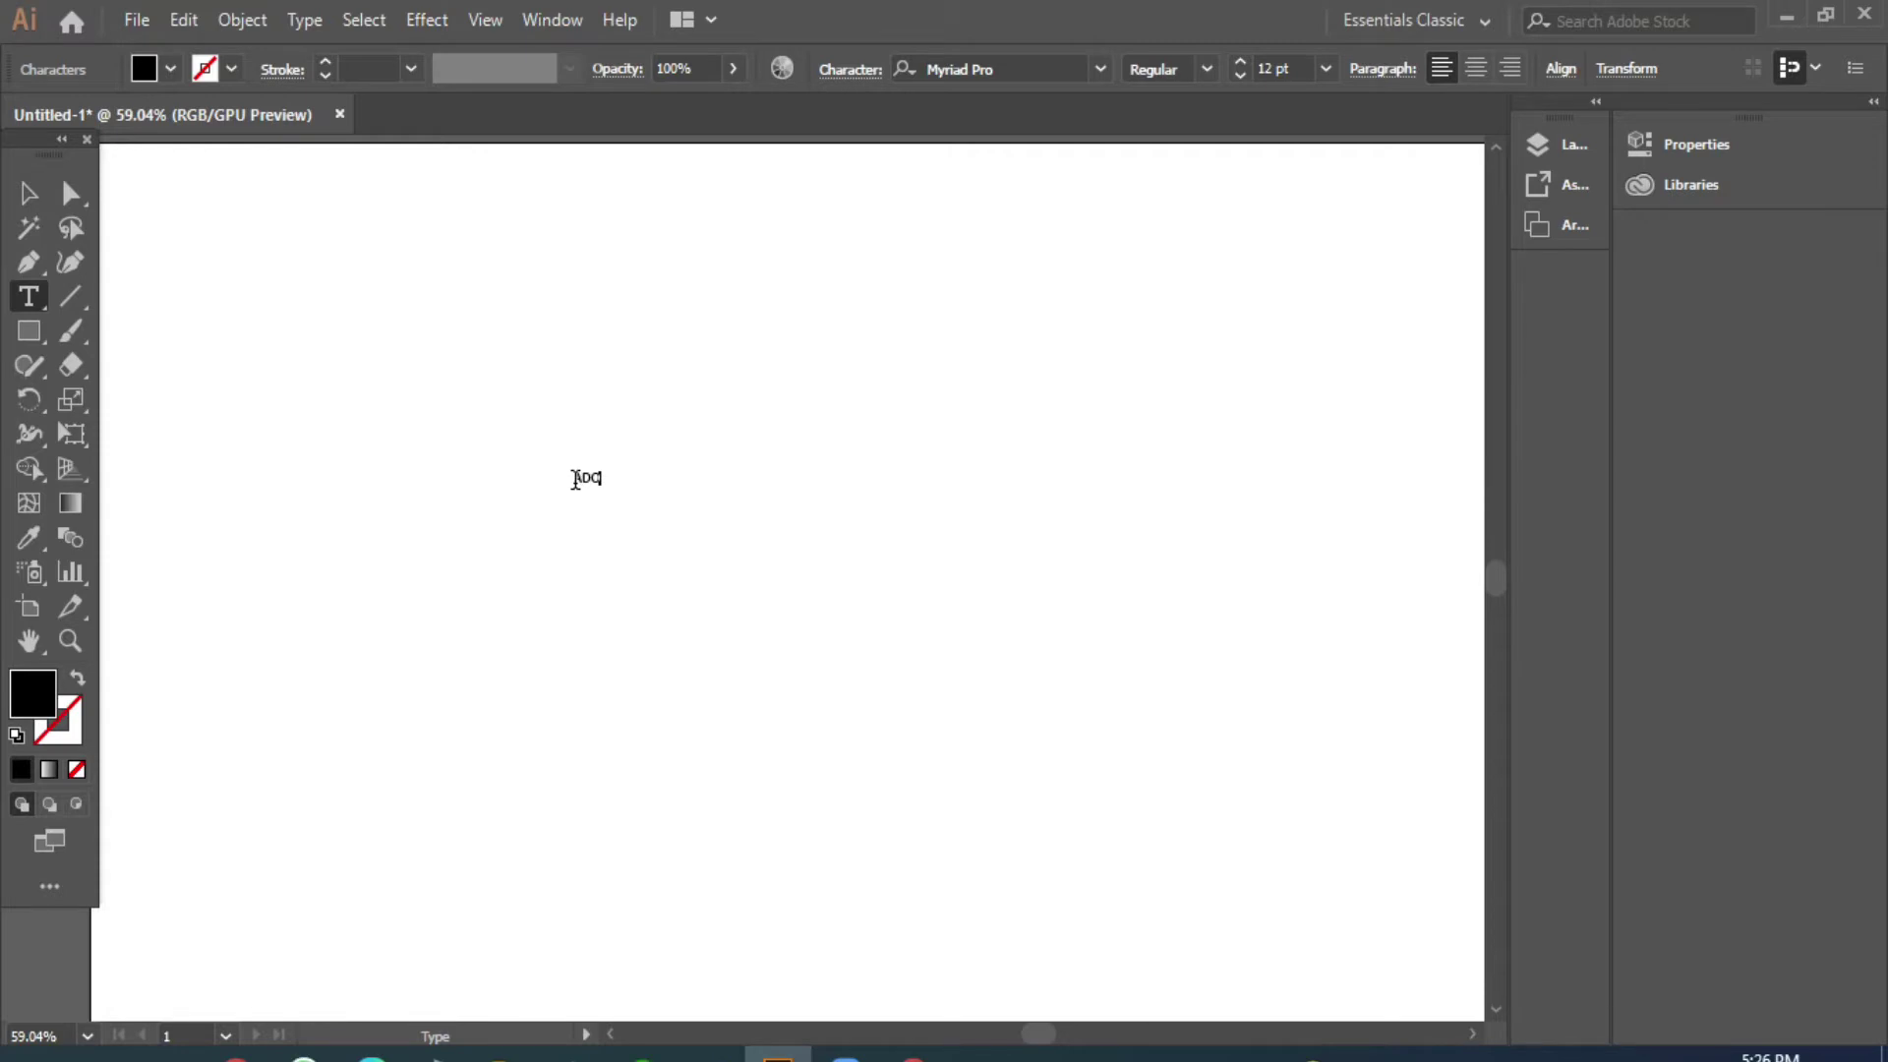
type("BE")
- Scale ADOBE up to about 211 pt and position it in the upper left
left_click(29, 194)
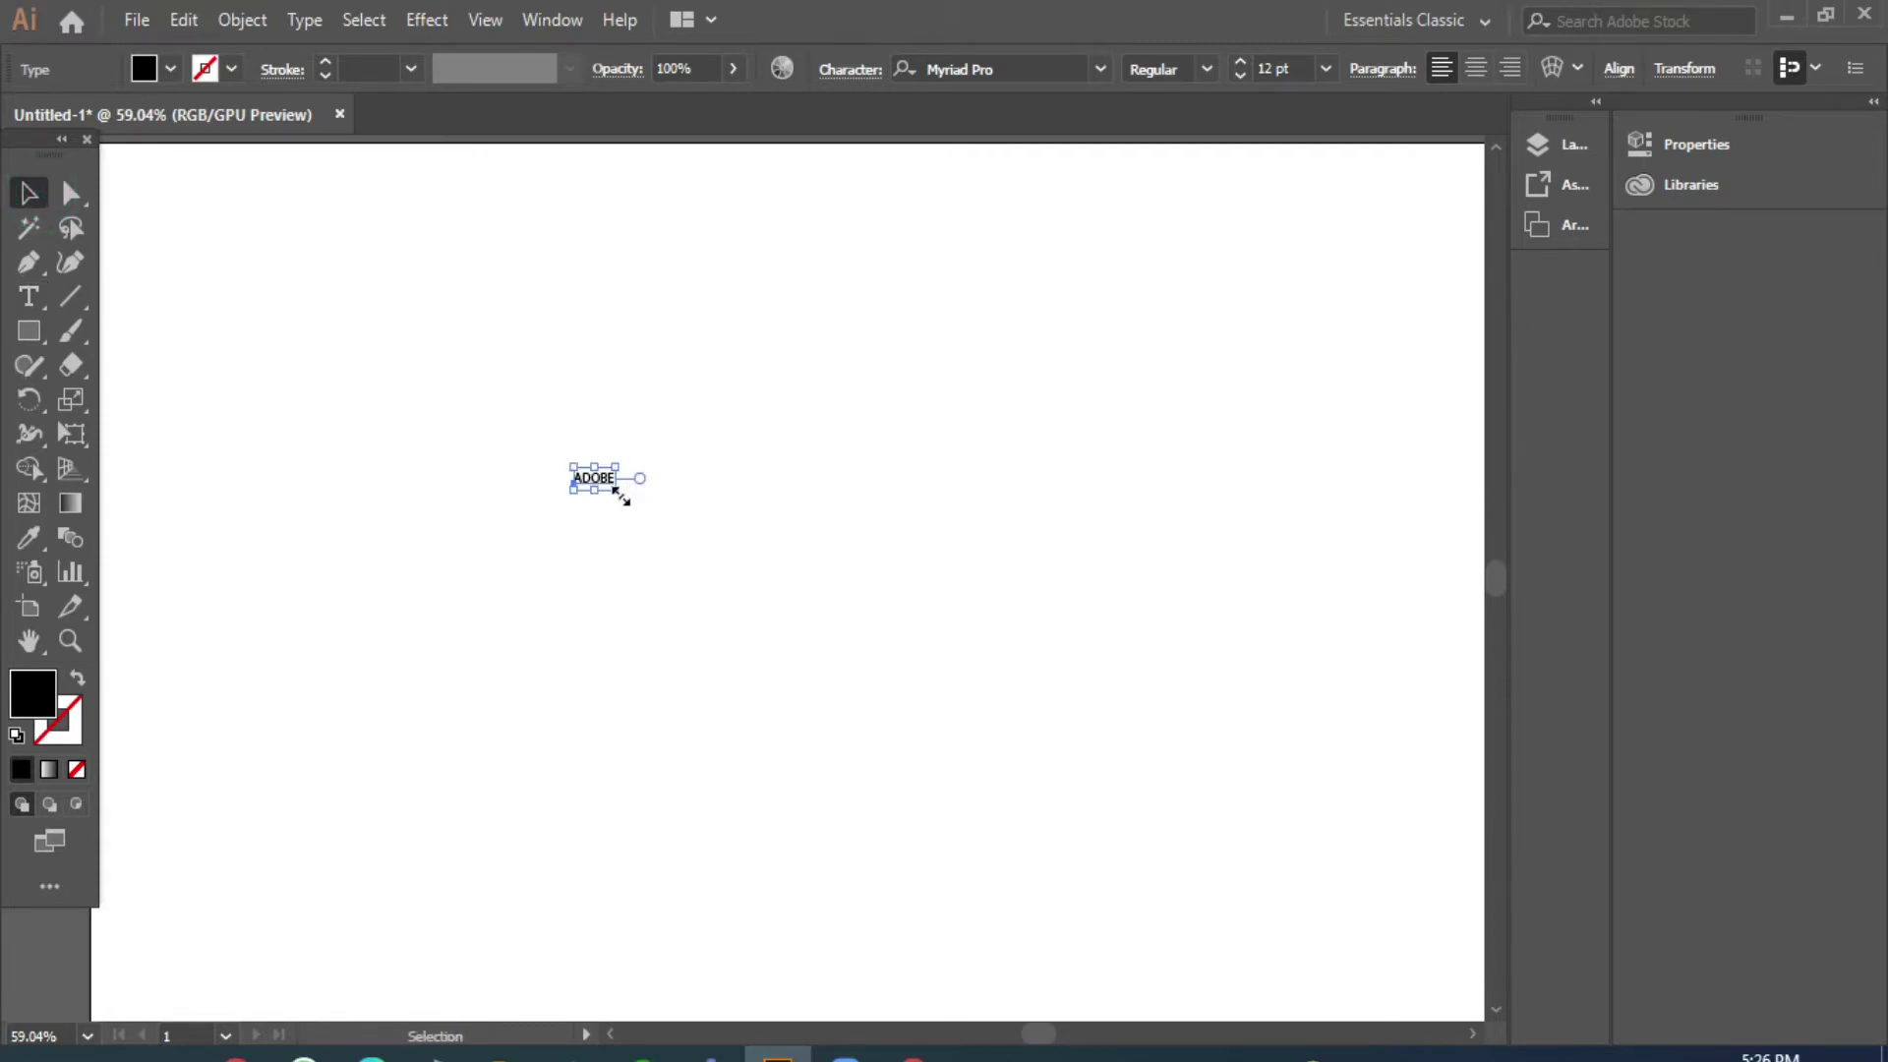
left_click_drag(616, 491, 1163, 744)
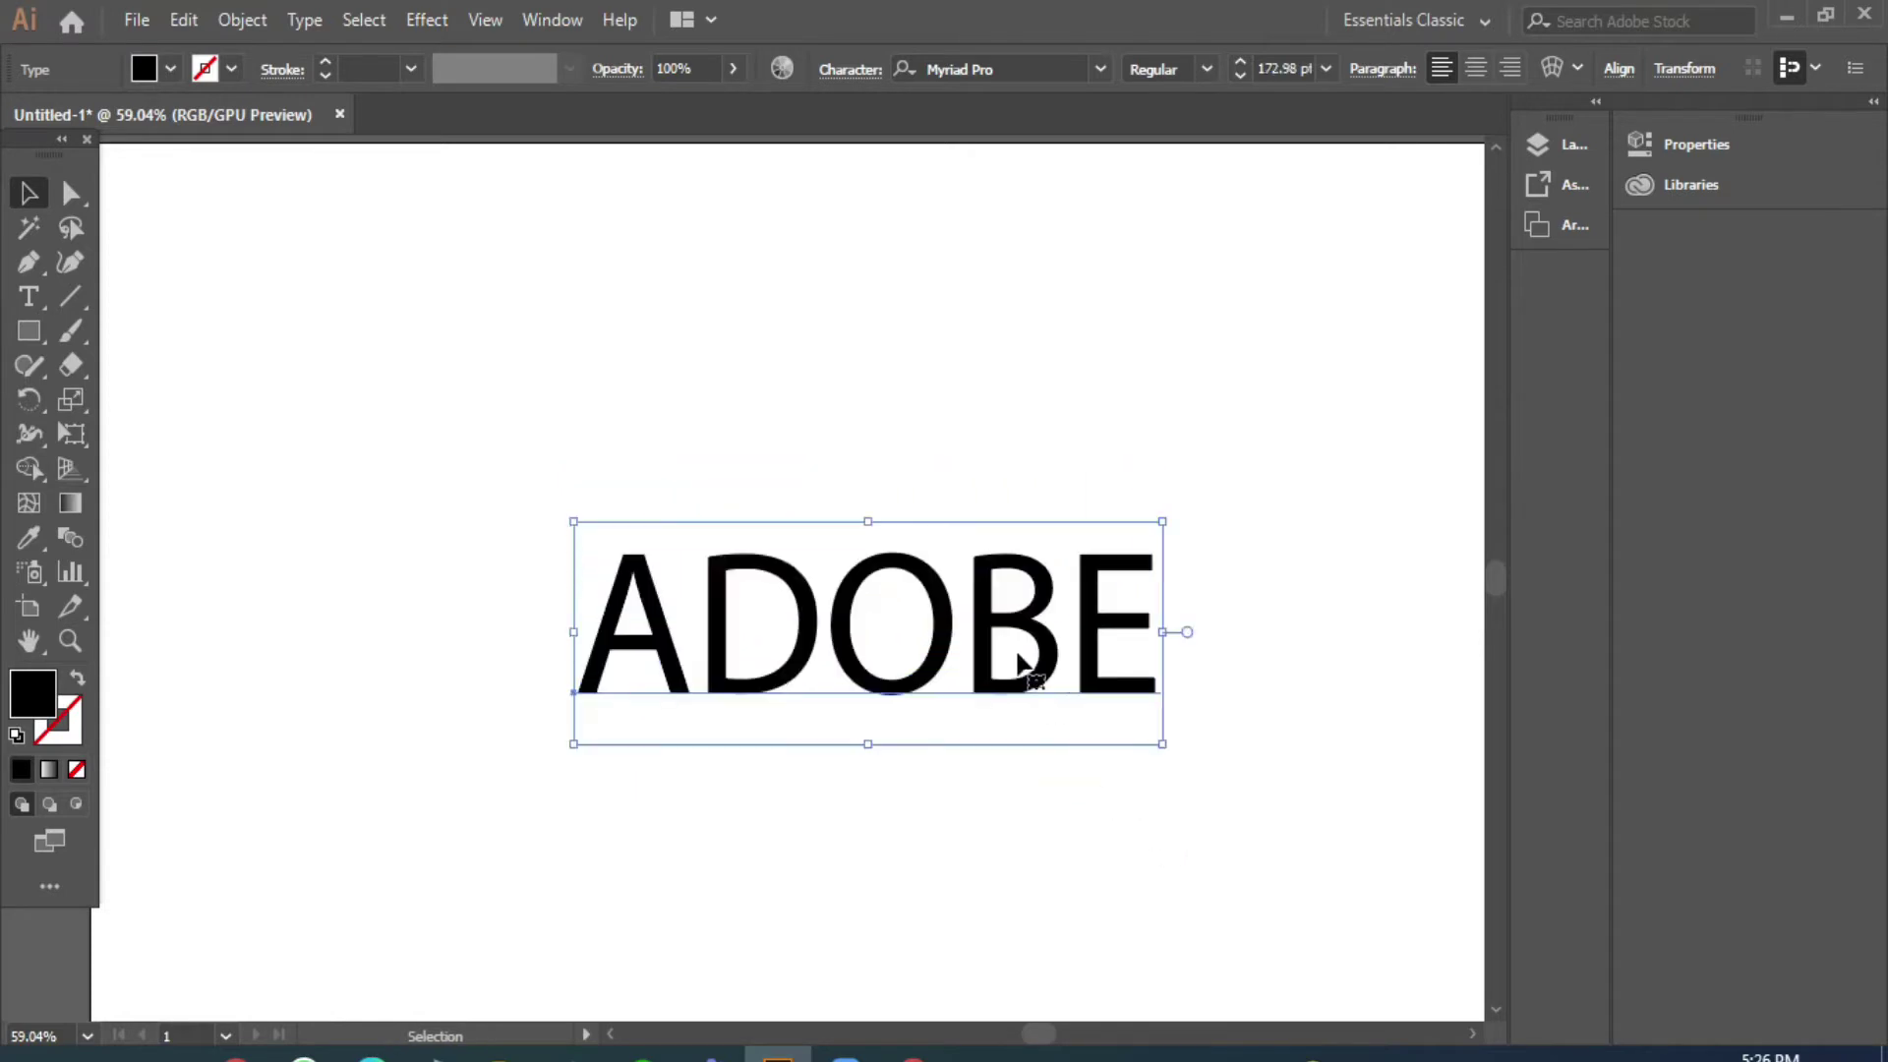
left_click_drag(1006, 622, 830, 448)
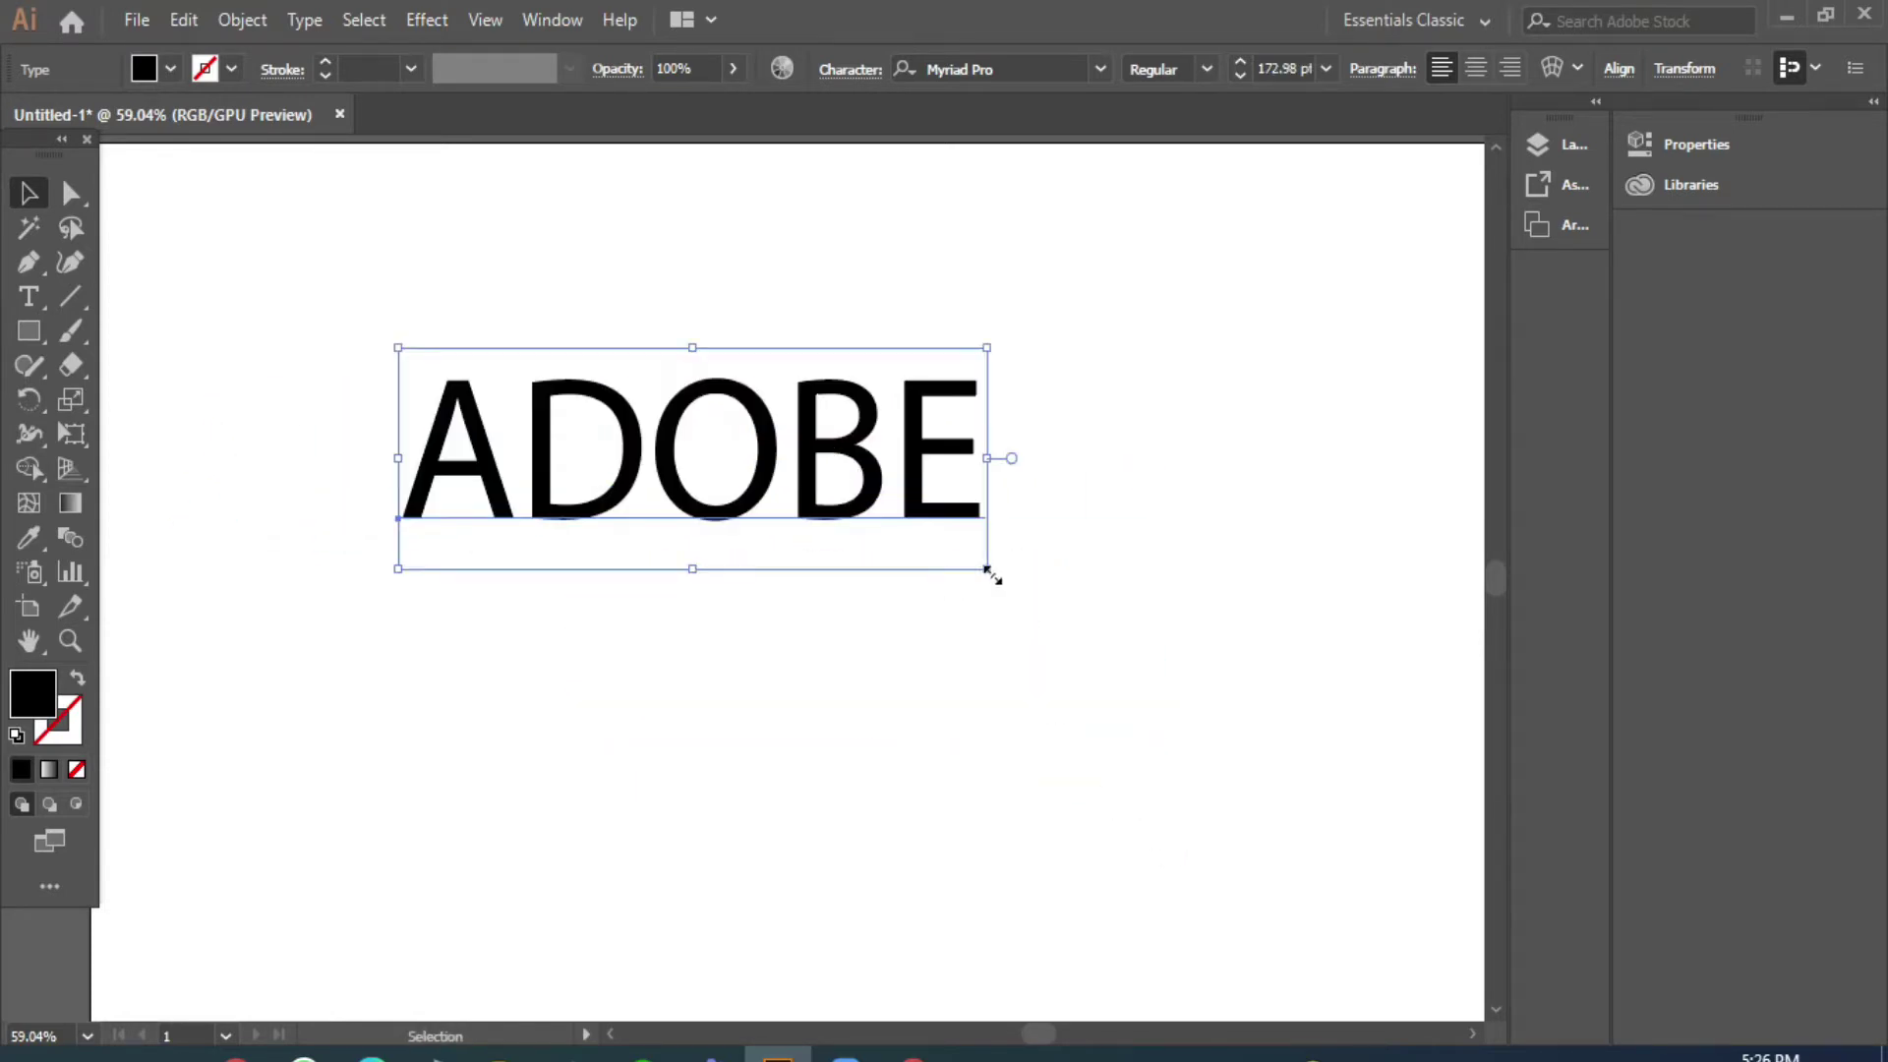
left_click_drag(1010, 594, 1139, 641)
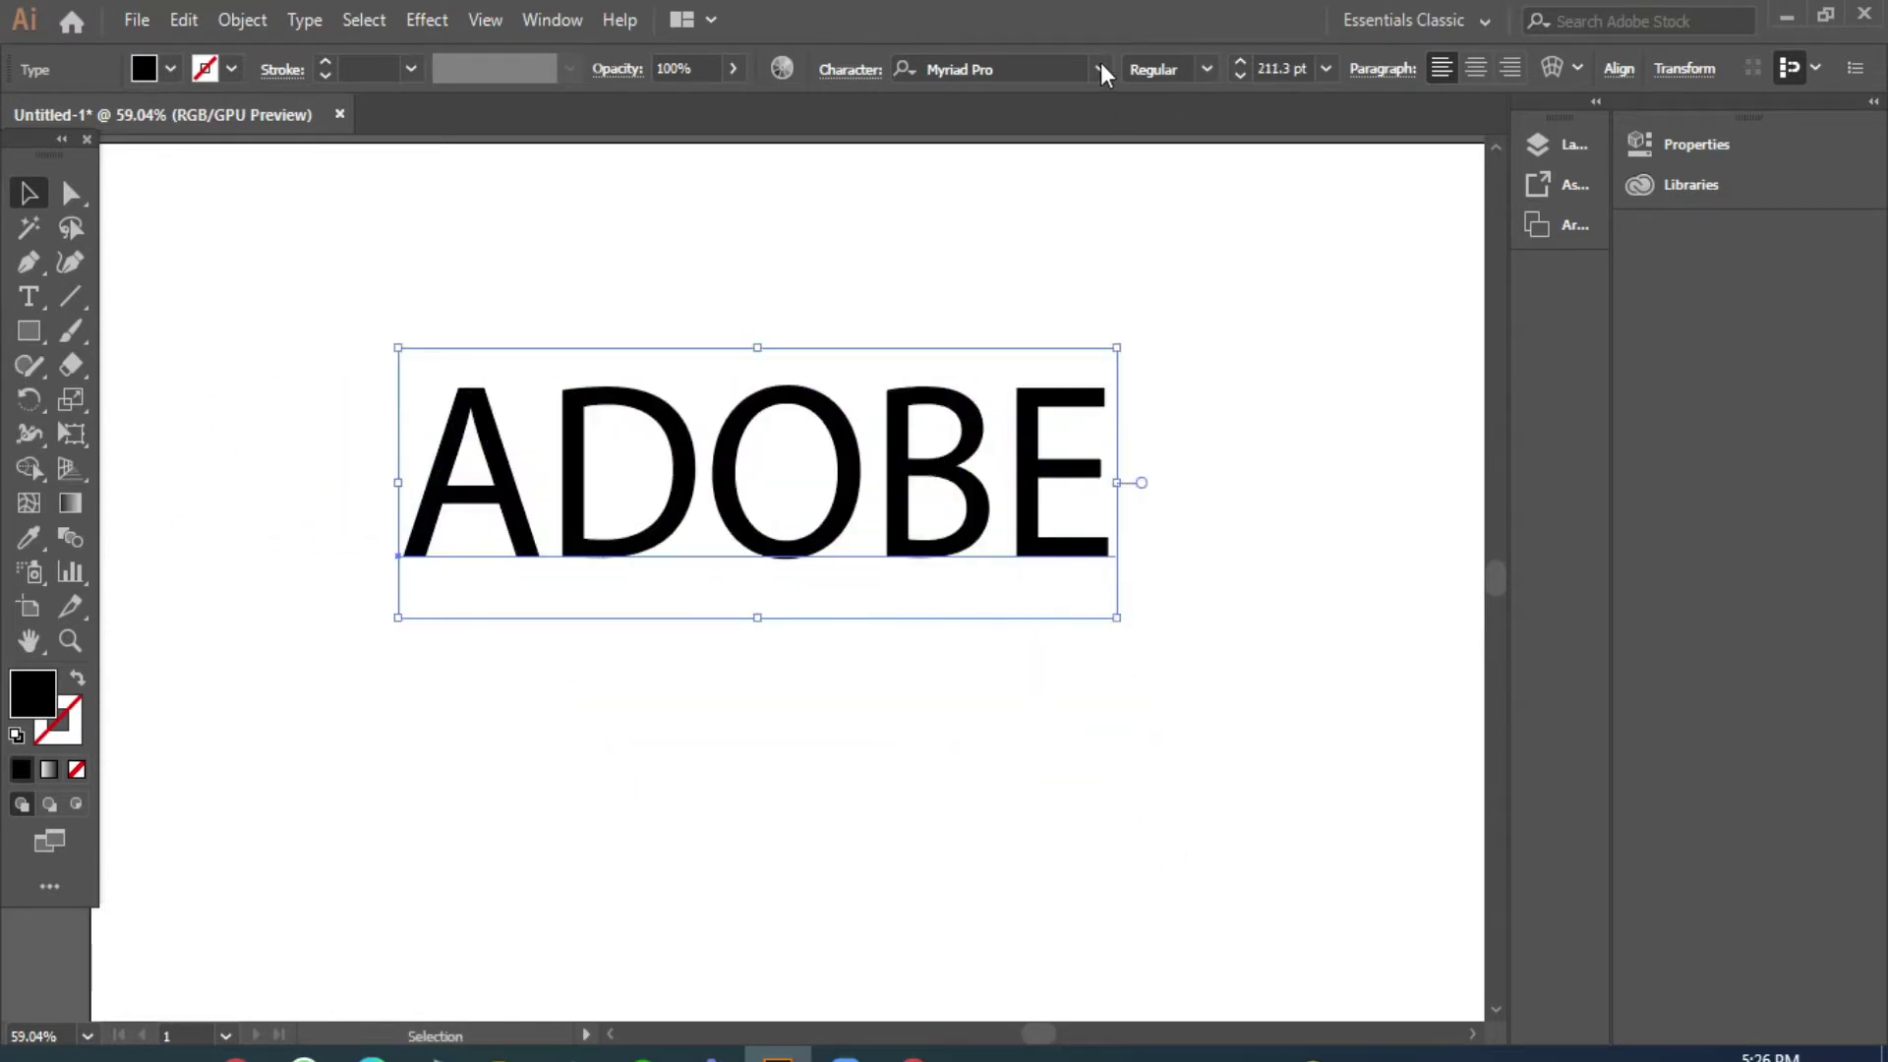
- Set ADOBE in Arial Black and stretch the letters taller to roughly 288 pt
left_click(1067, 69)
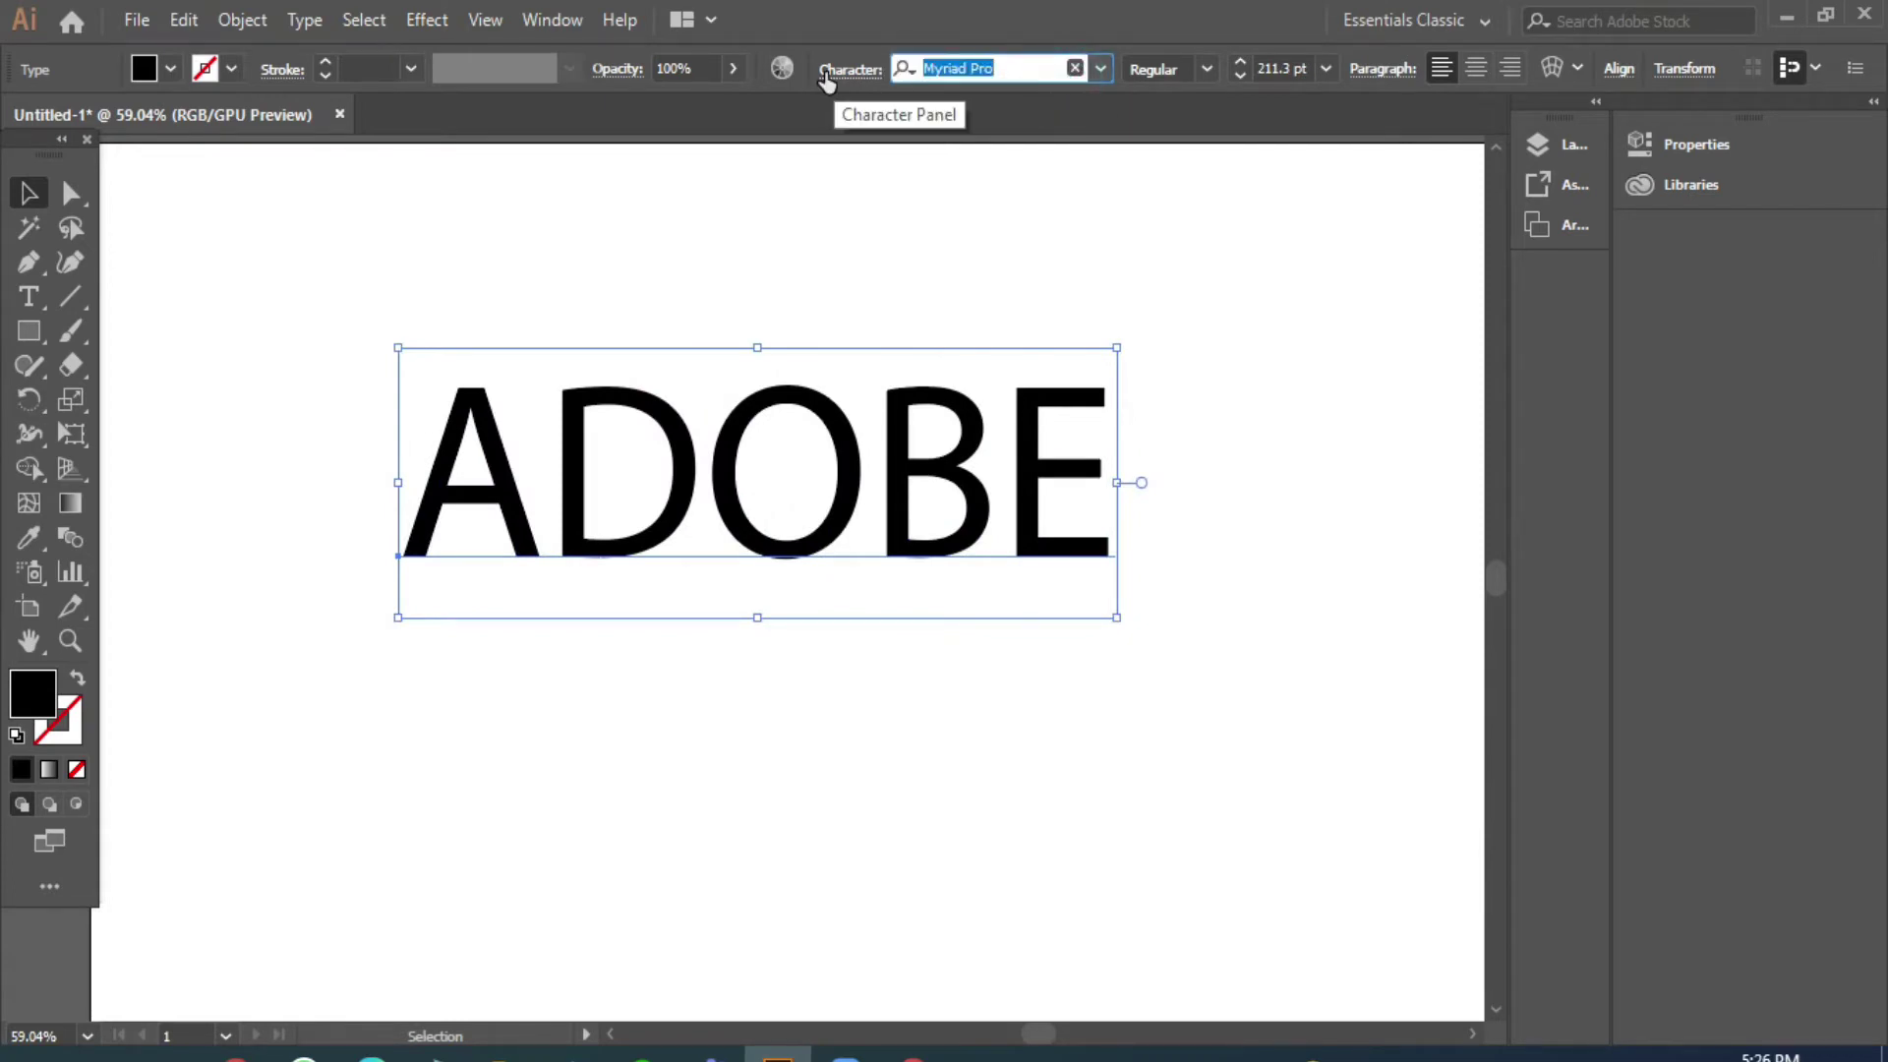
type("ARI")
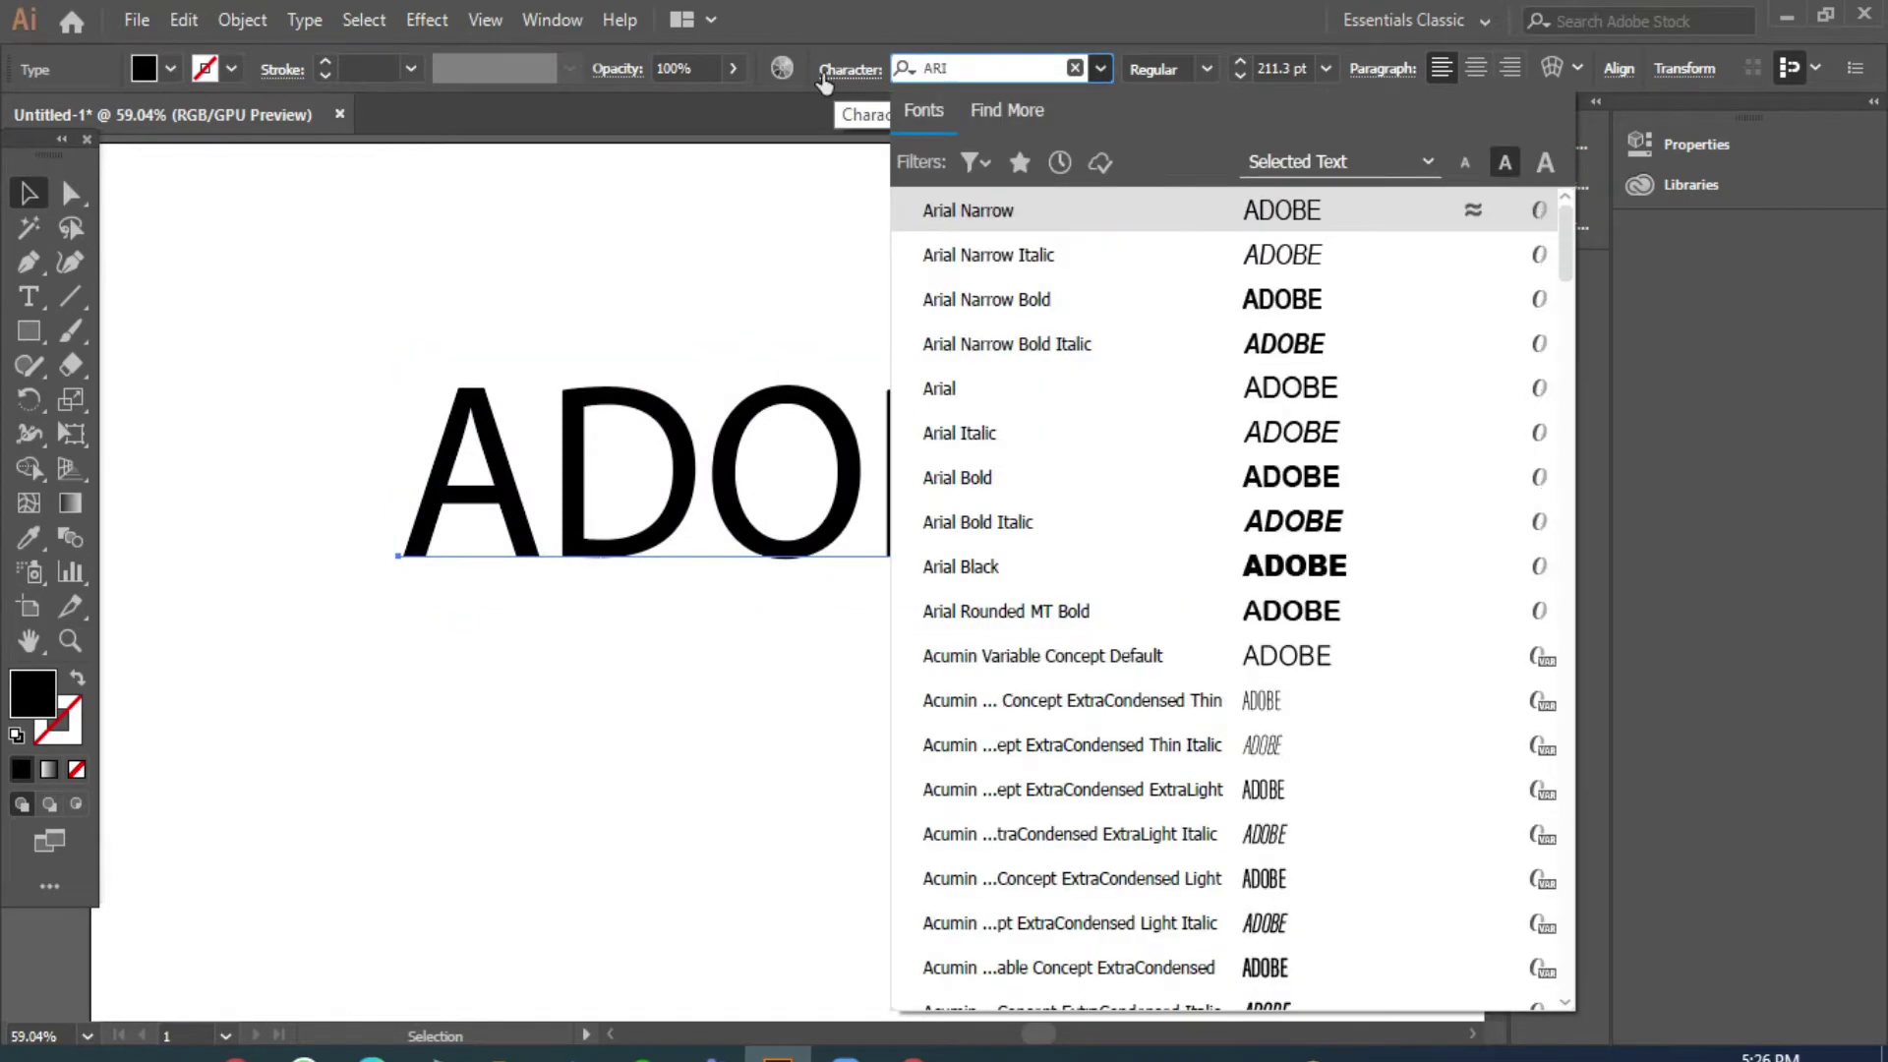
left_click(1106, 560)
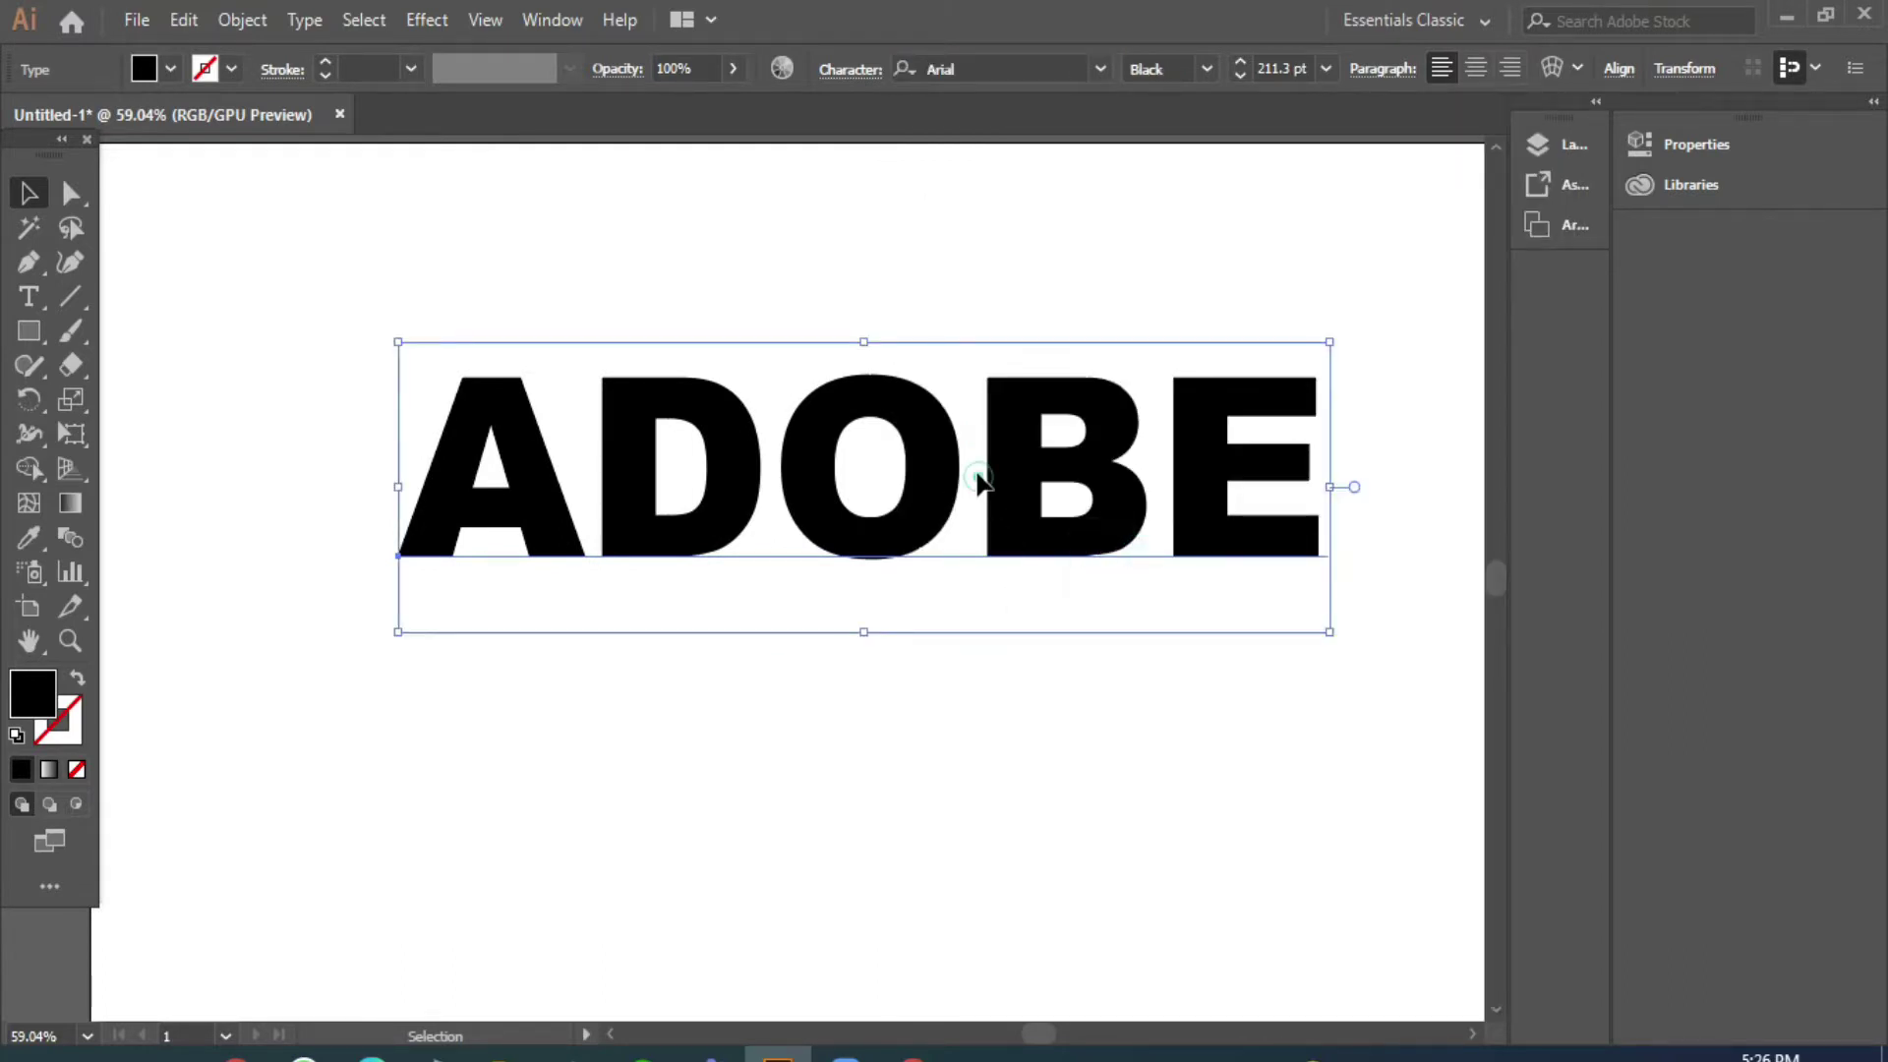
left_click_drag(979, 480, 889, 436)
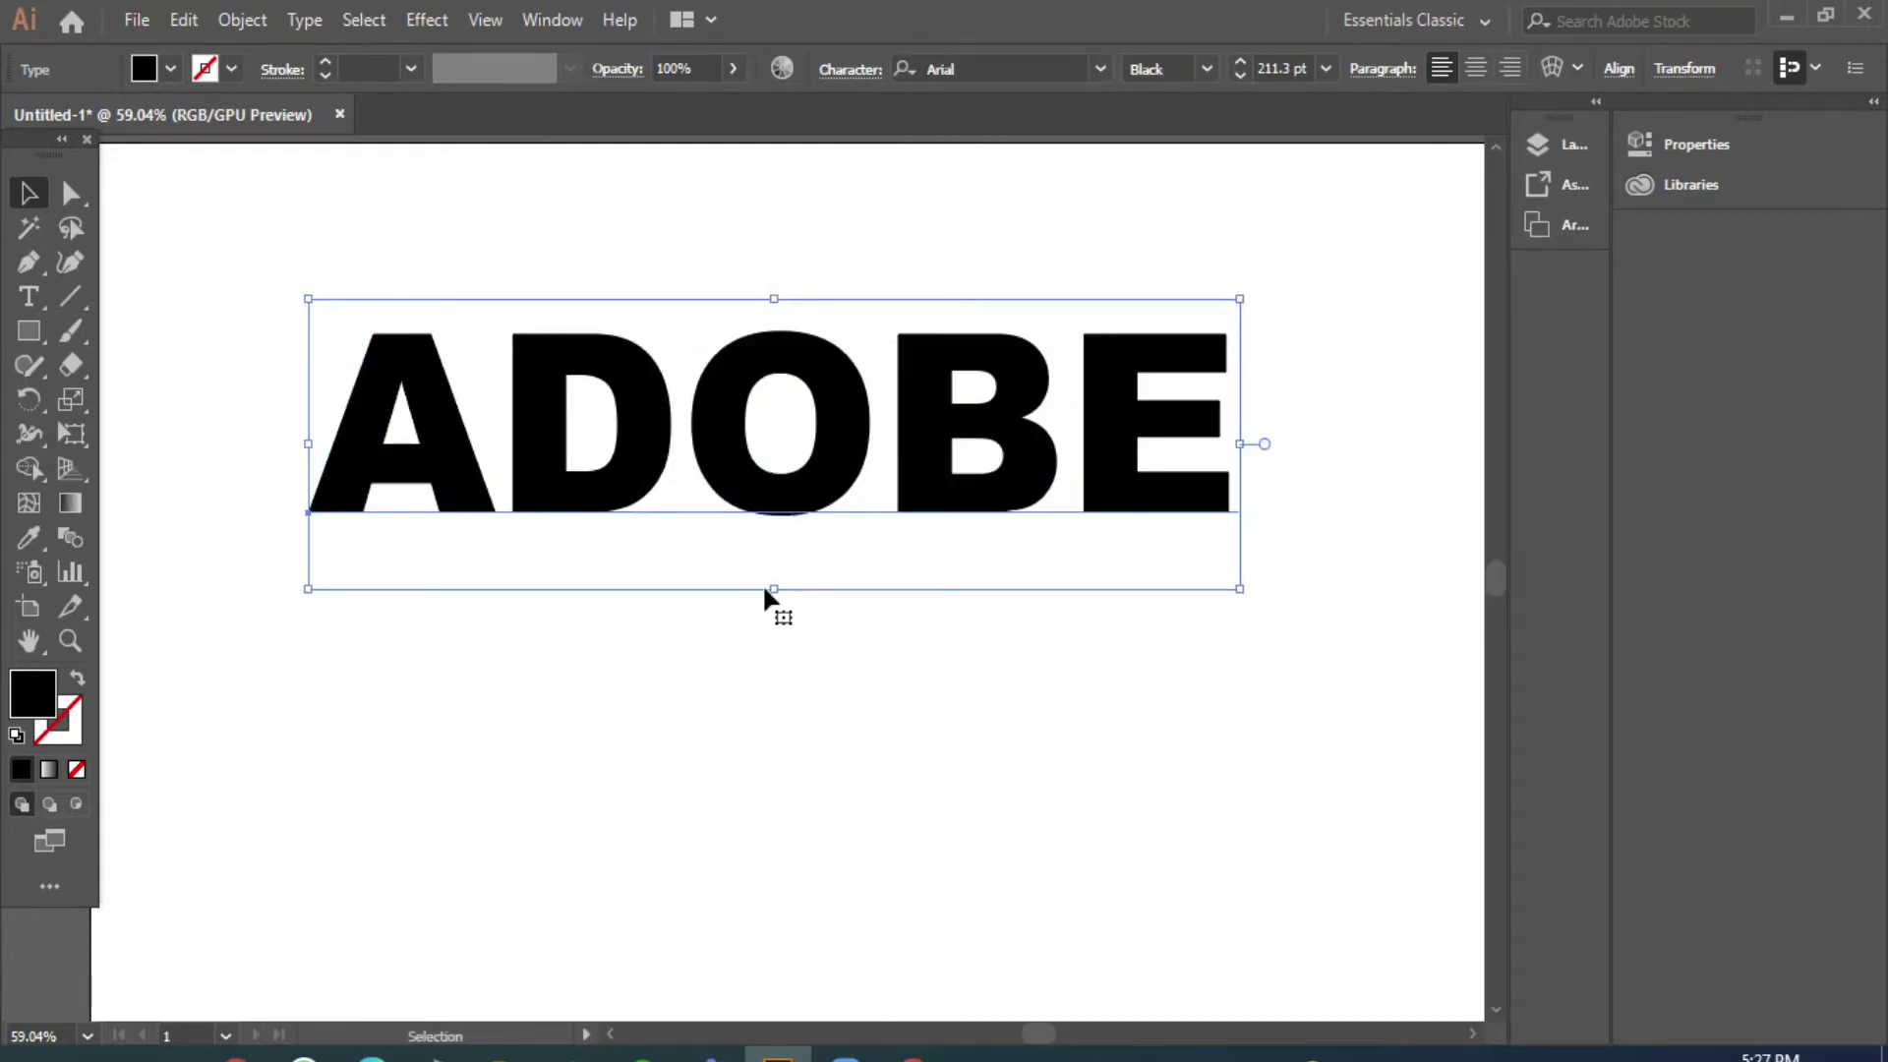
left_click_drag(773, 588, 771, 692)
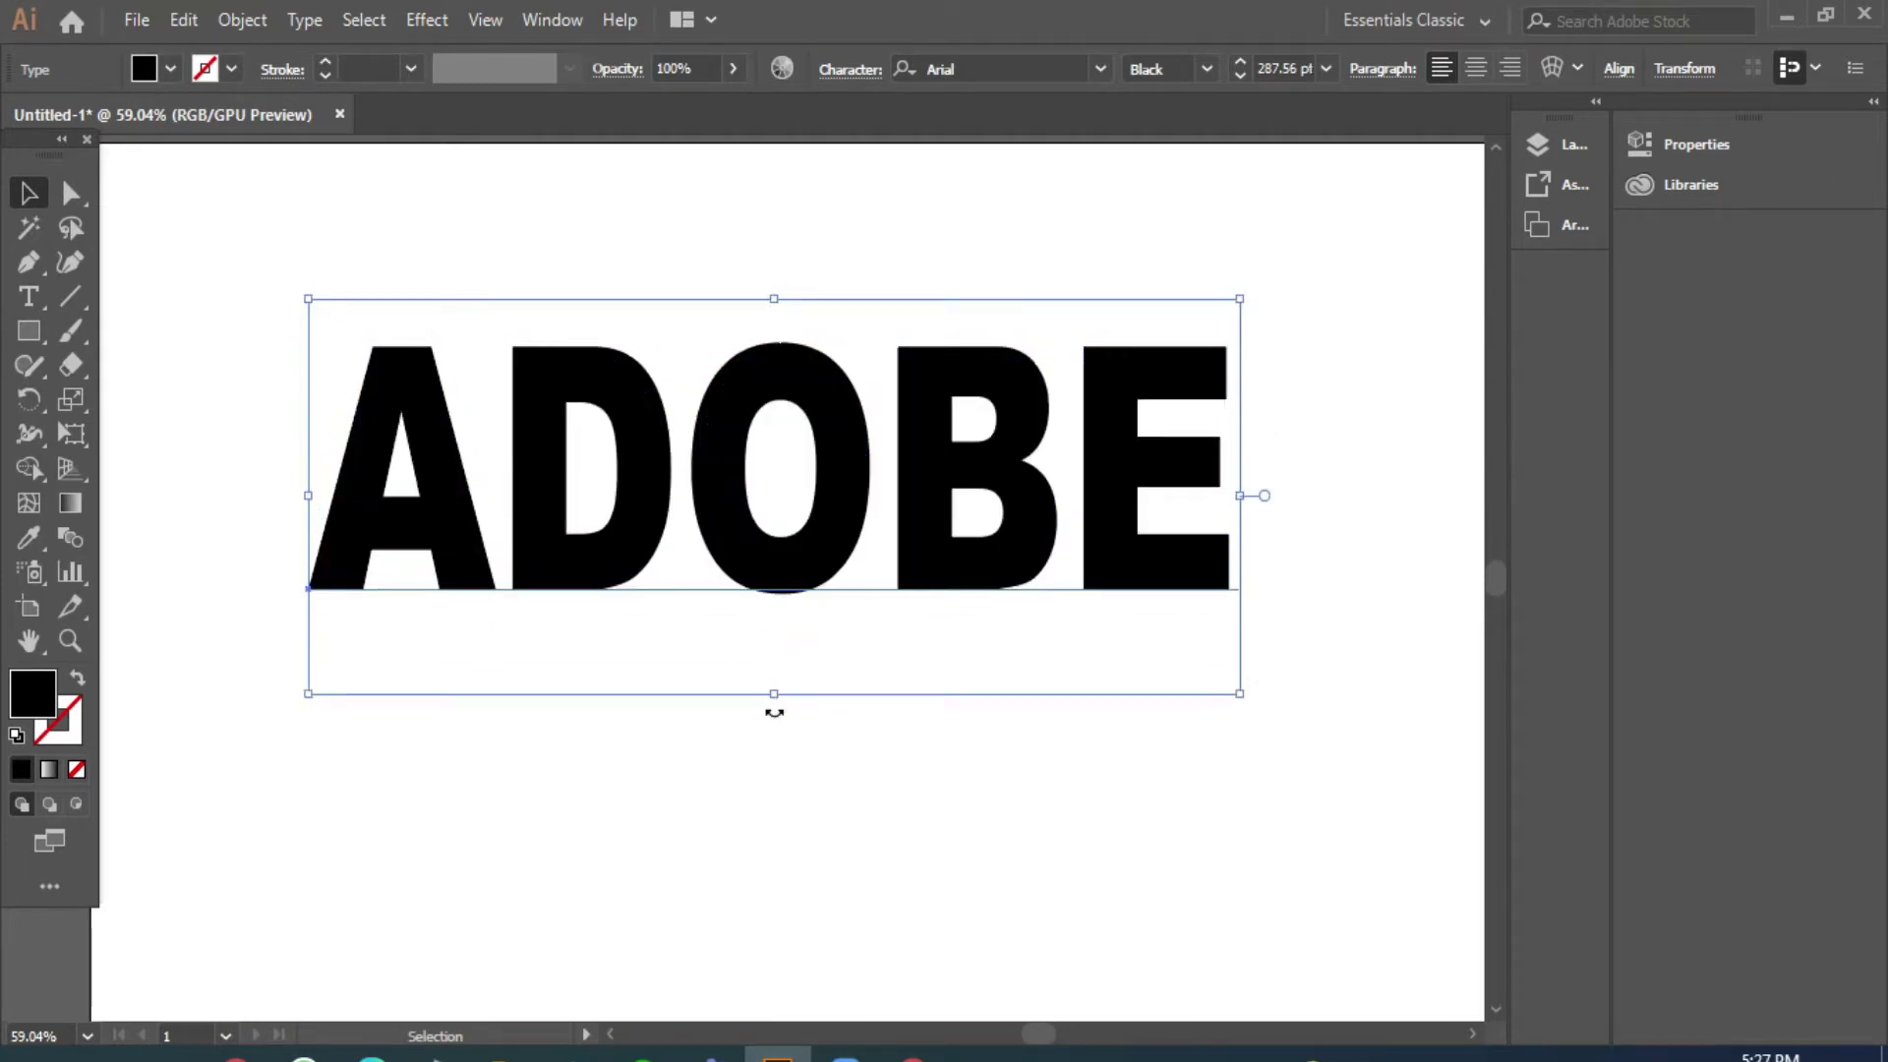
- Expand the ADOBE text into outlined shapes with Object > Expand
left_click(239, 24)
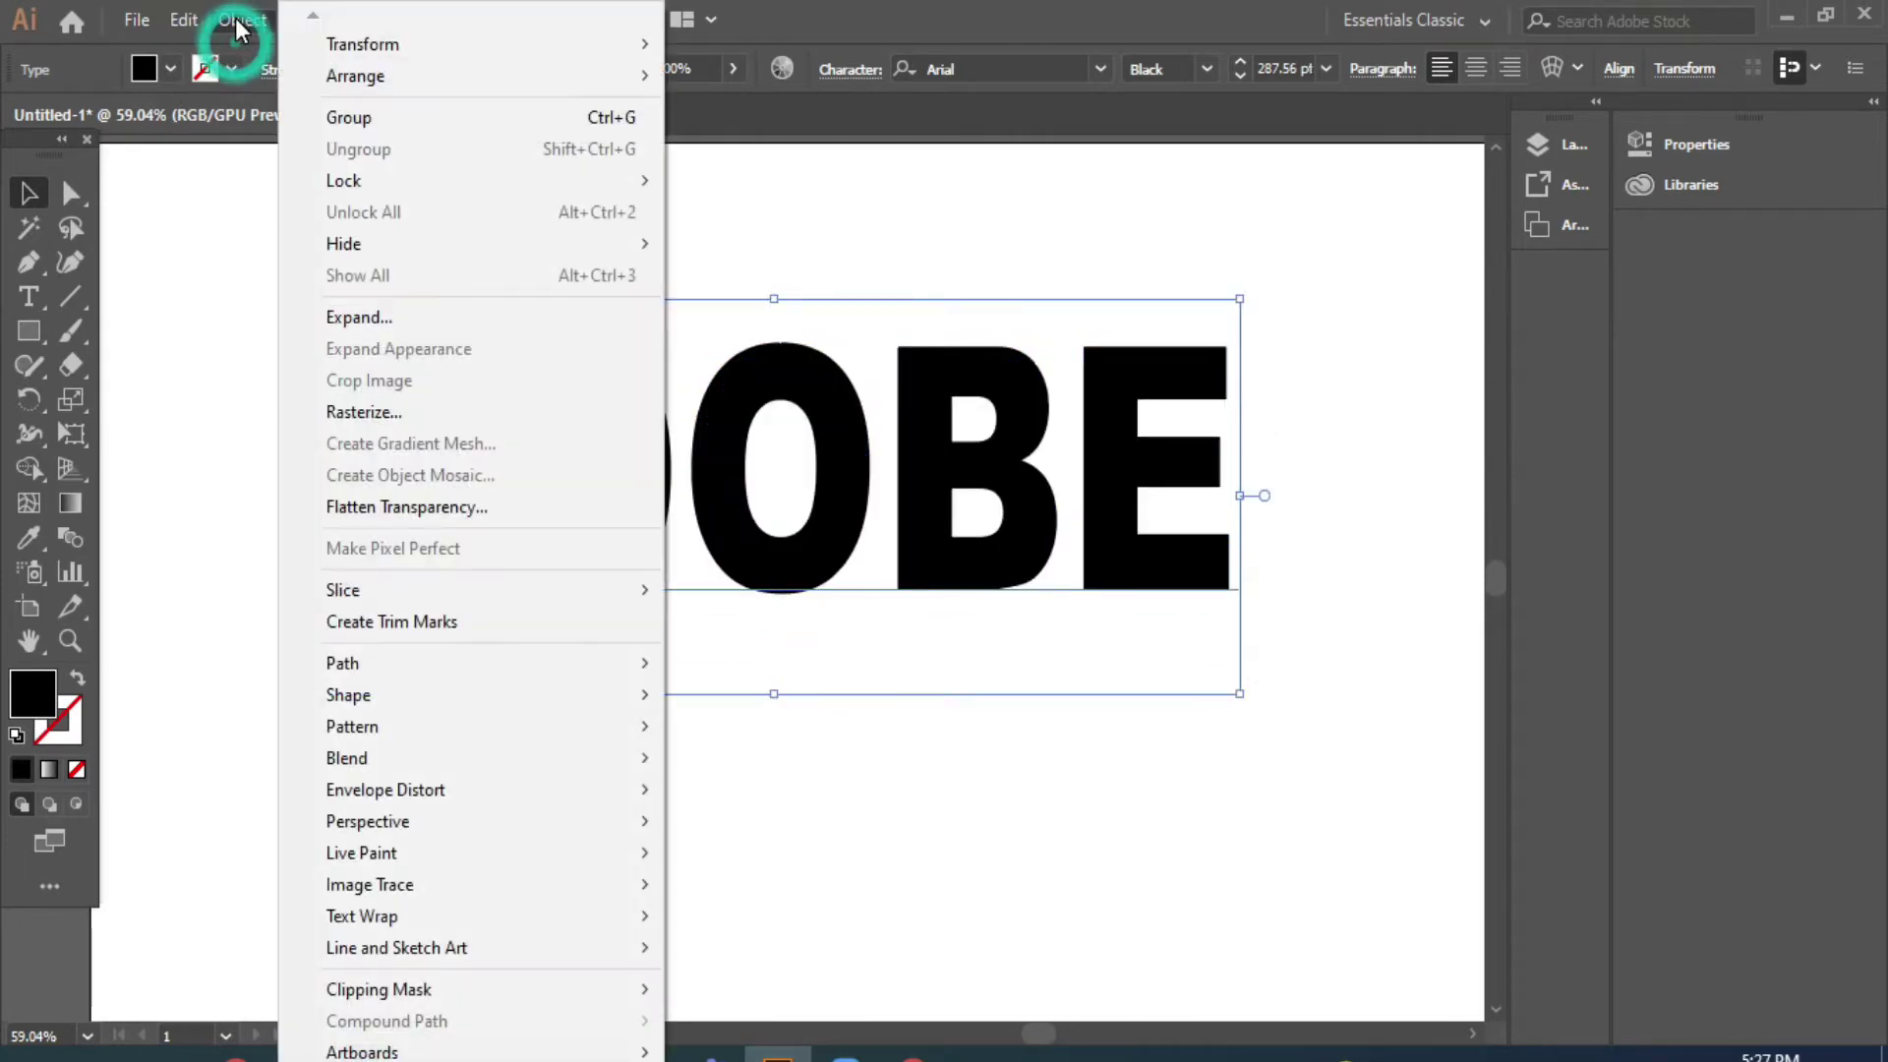
left_click(488, 318)
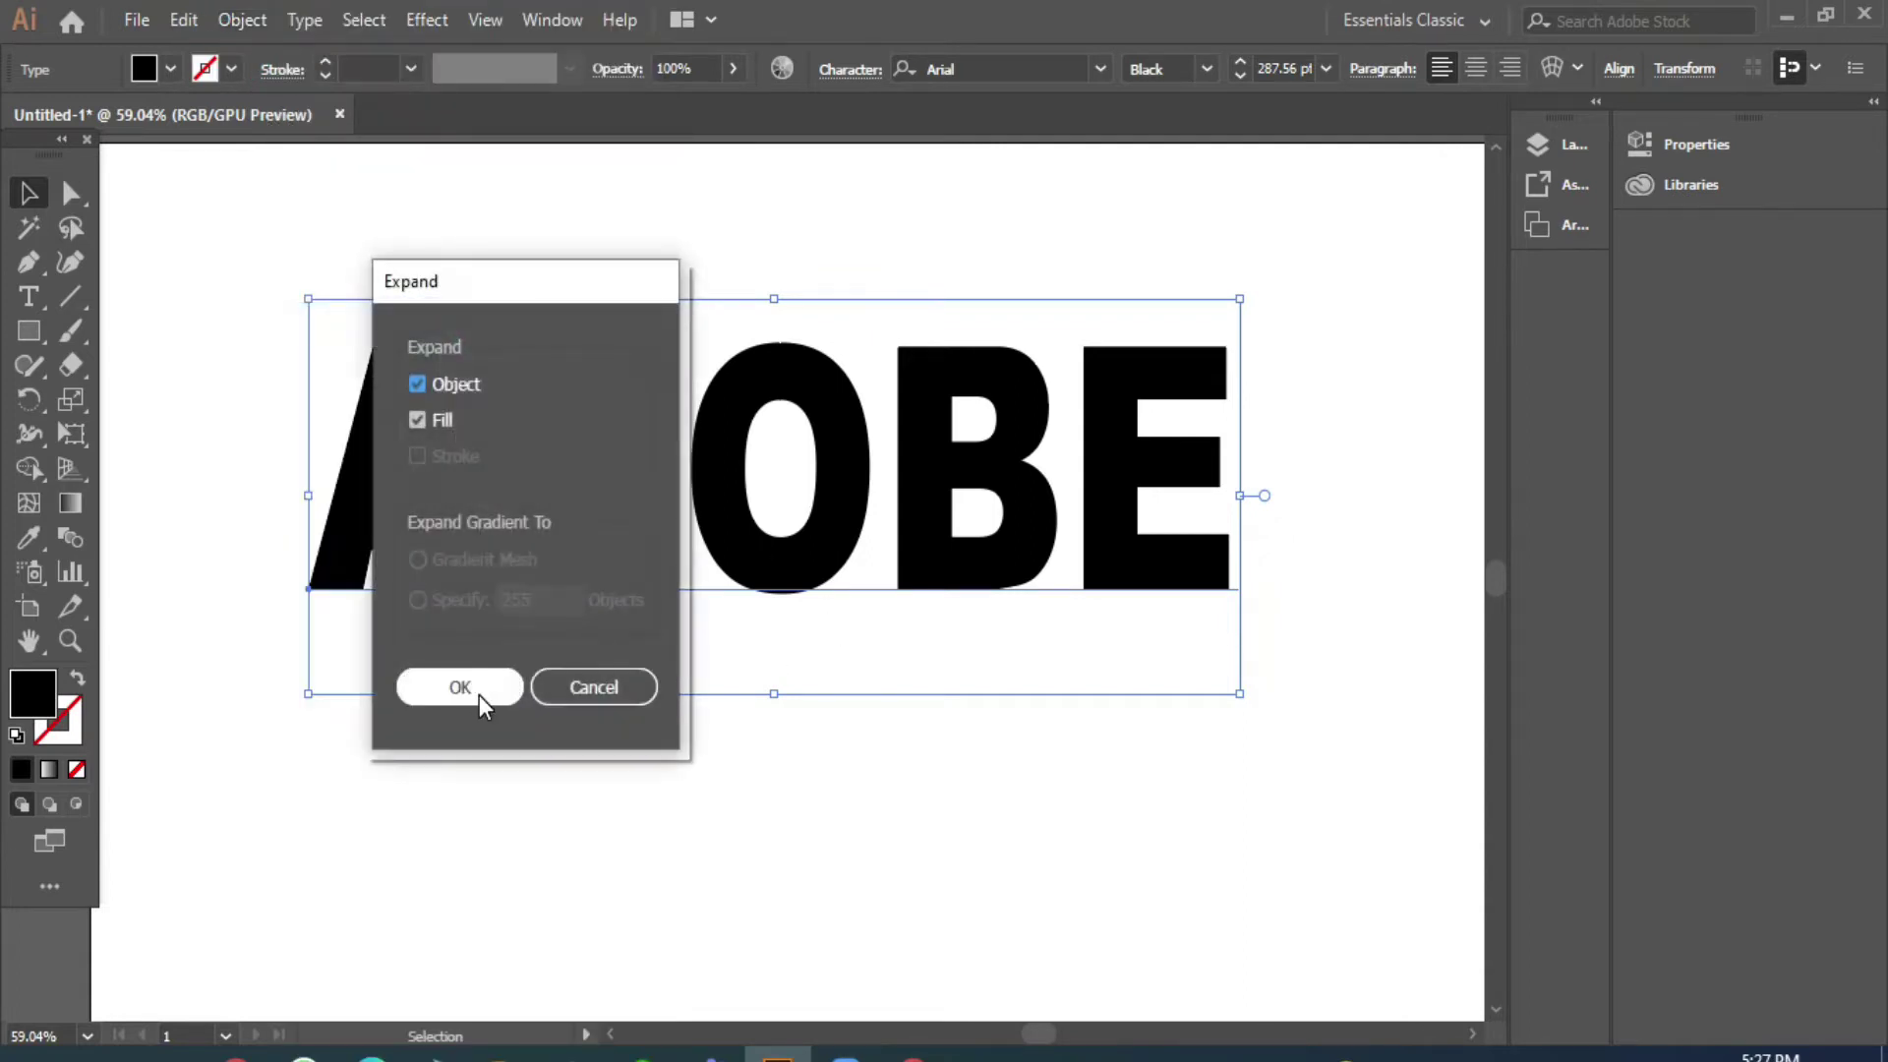
left_click(478, 693)
left_click(733, 746)
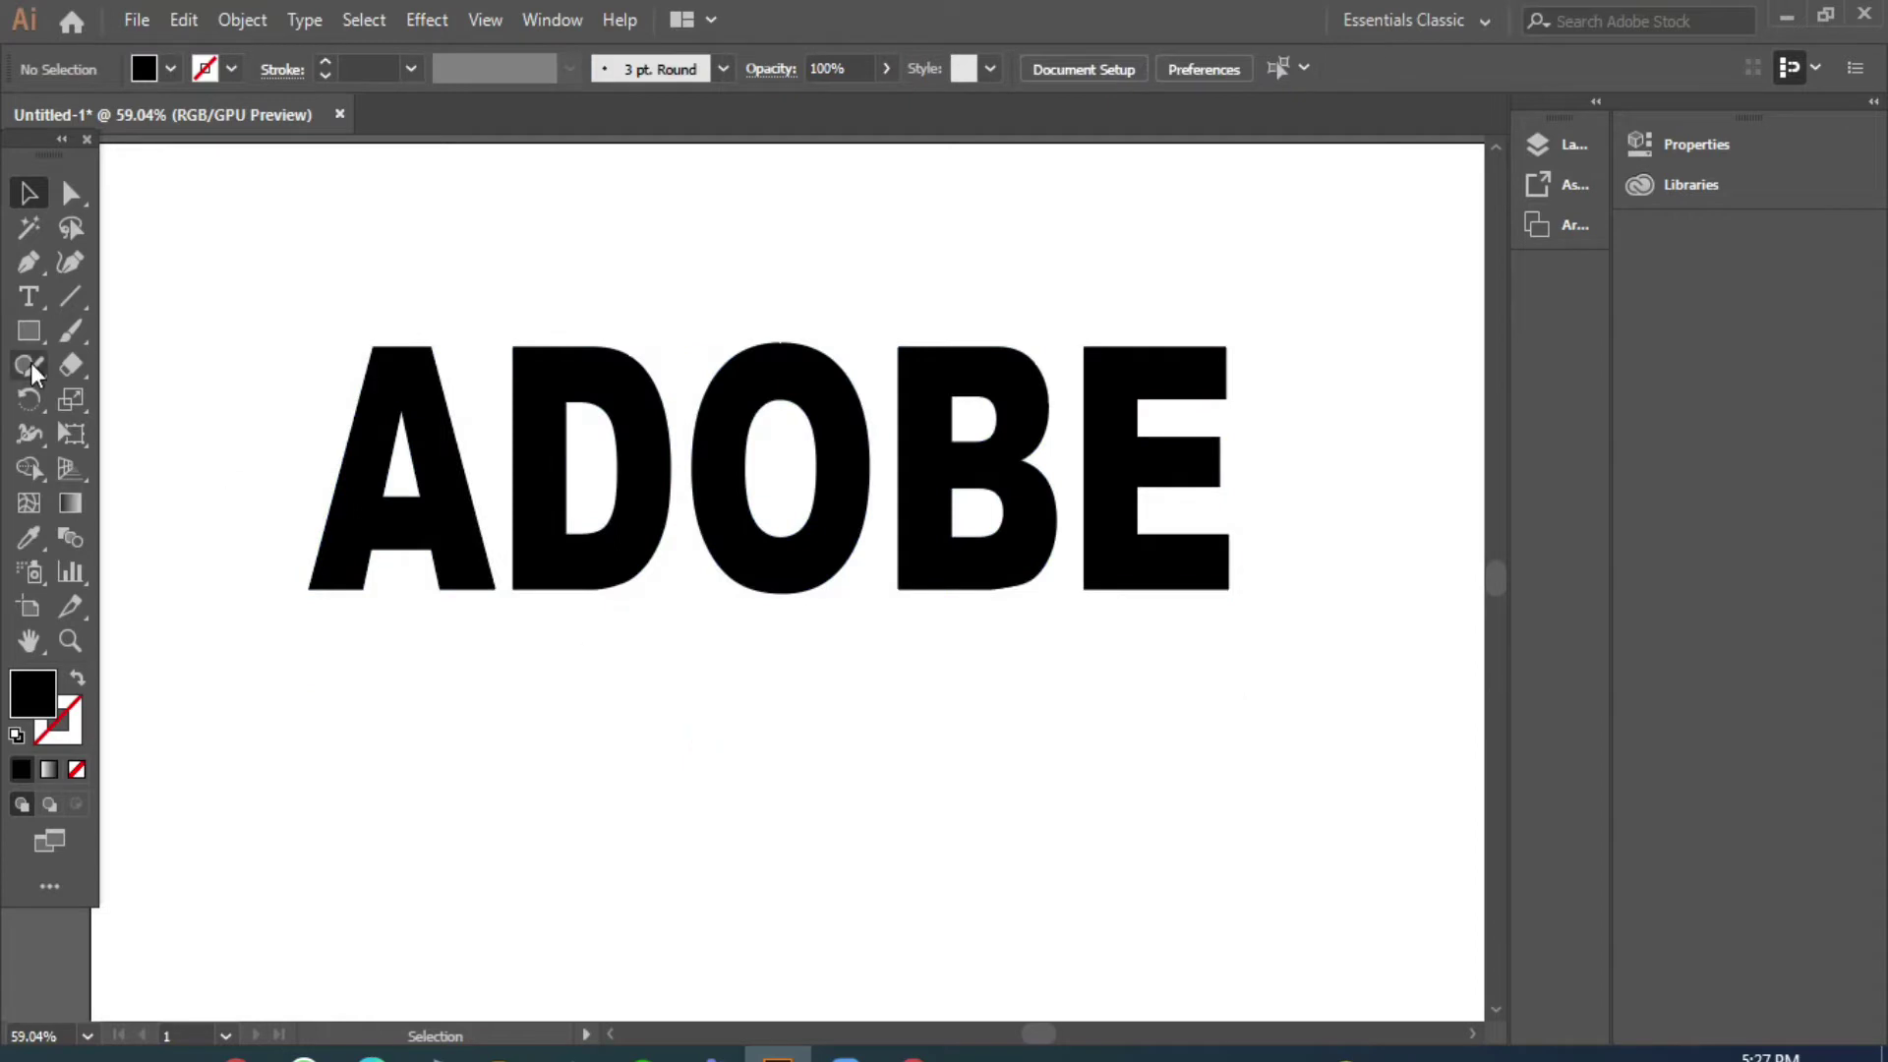
- Draw a horizontal line through the middle of the letters, nudged up two steps
left_click(71, 298)
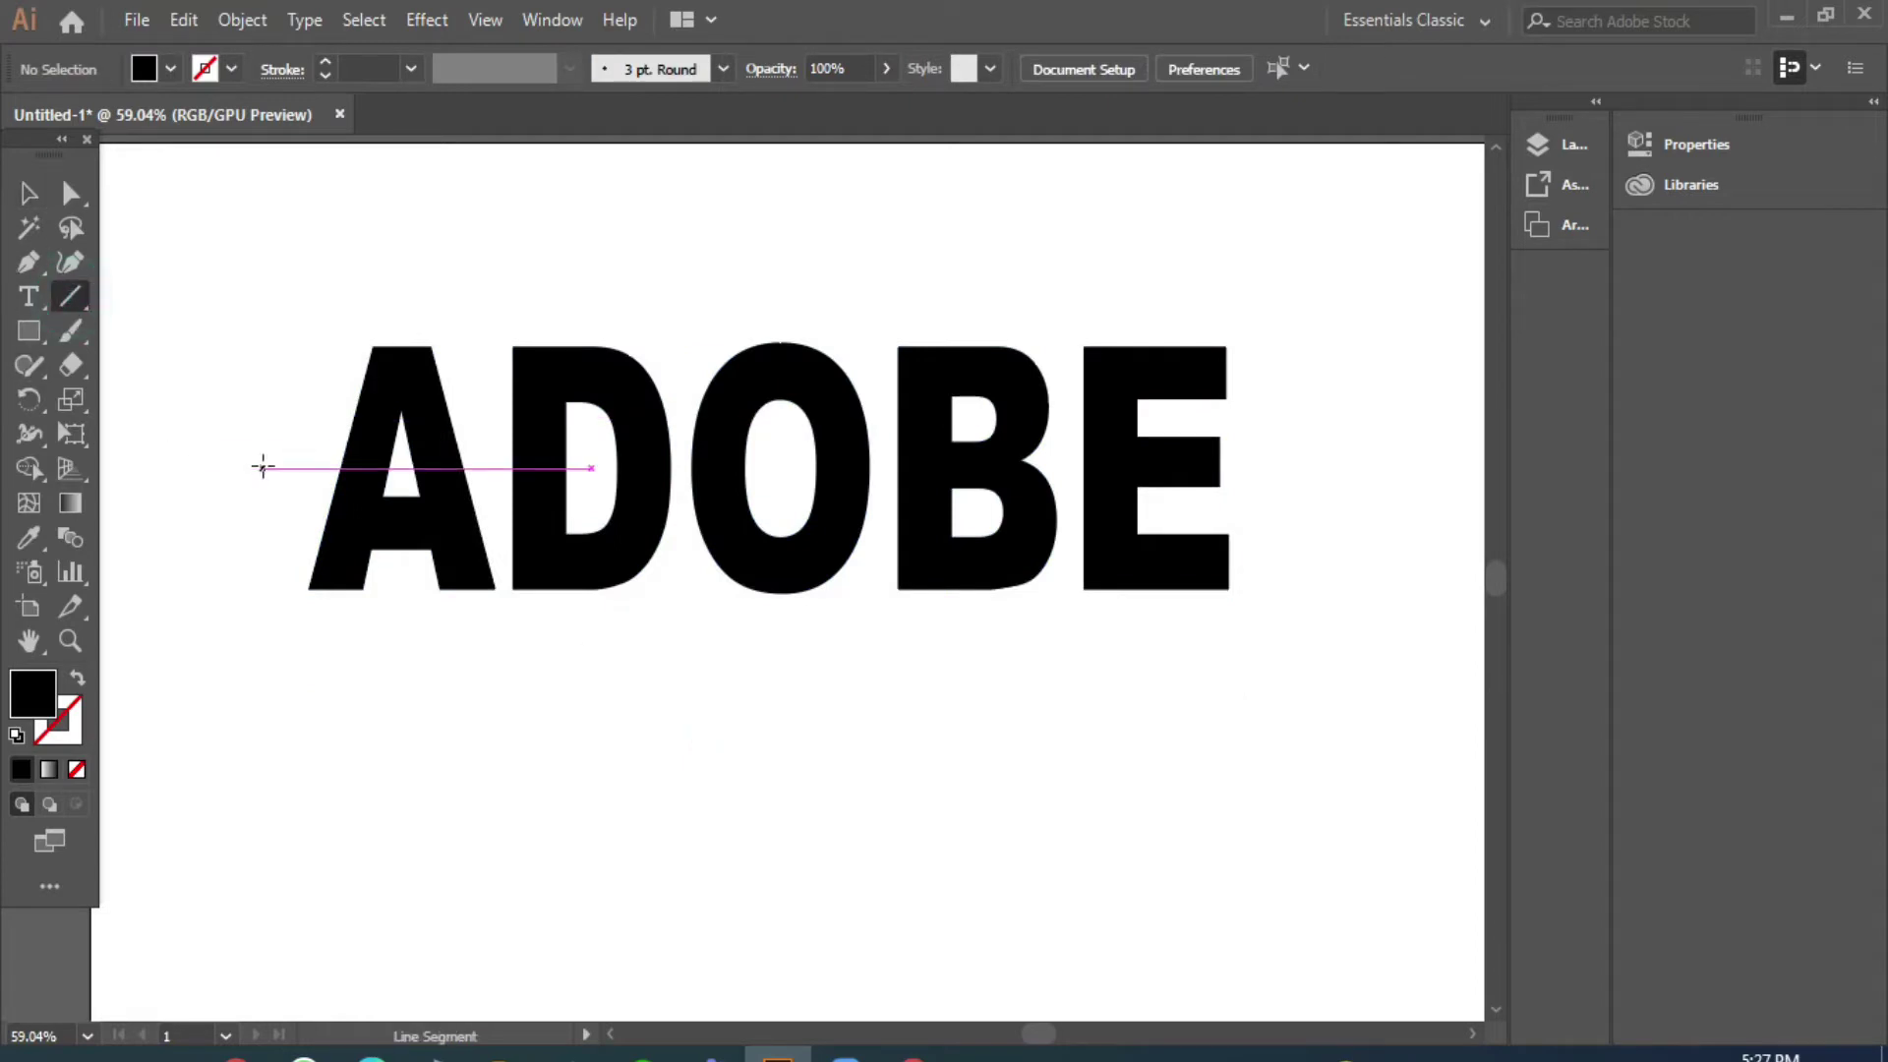
left_click_drag(264, 466, 1202, 450)
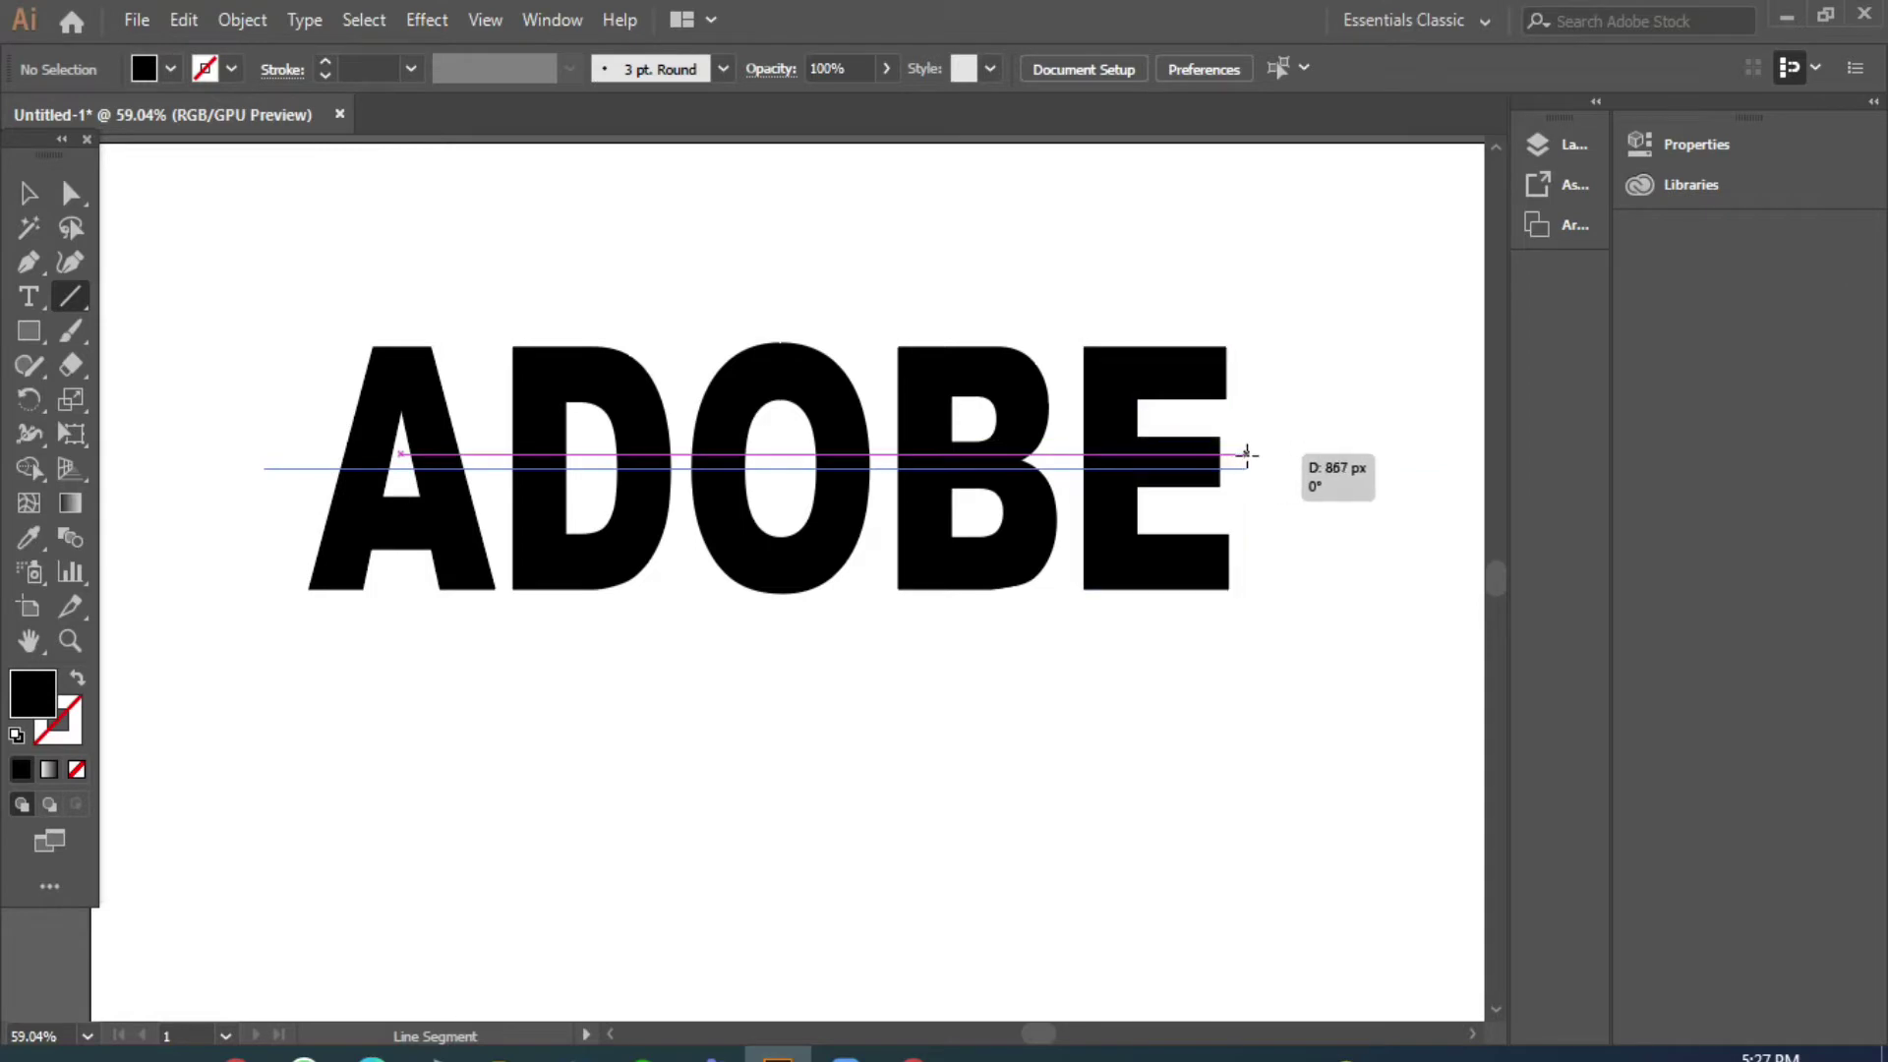
left_click_drag(1201, 450, 1247, 467)
key("Up")
key("Up")
key("Up")
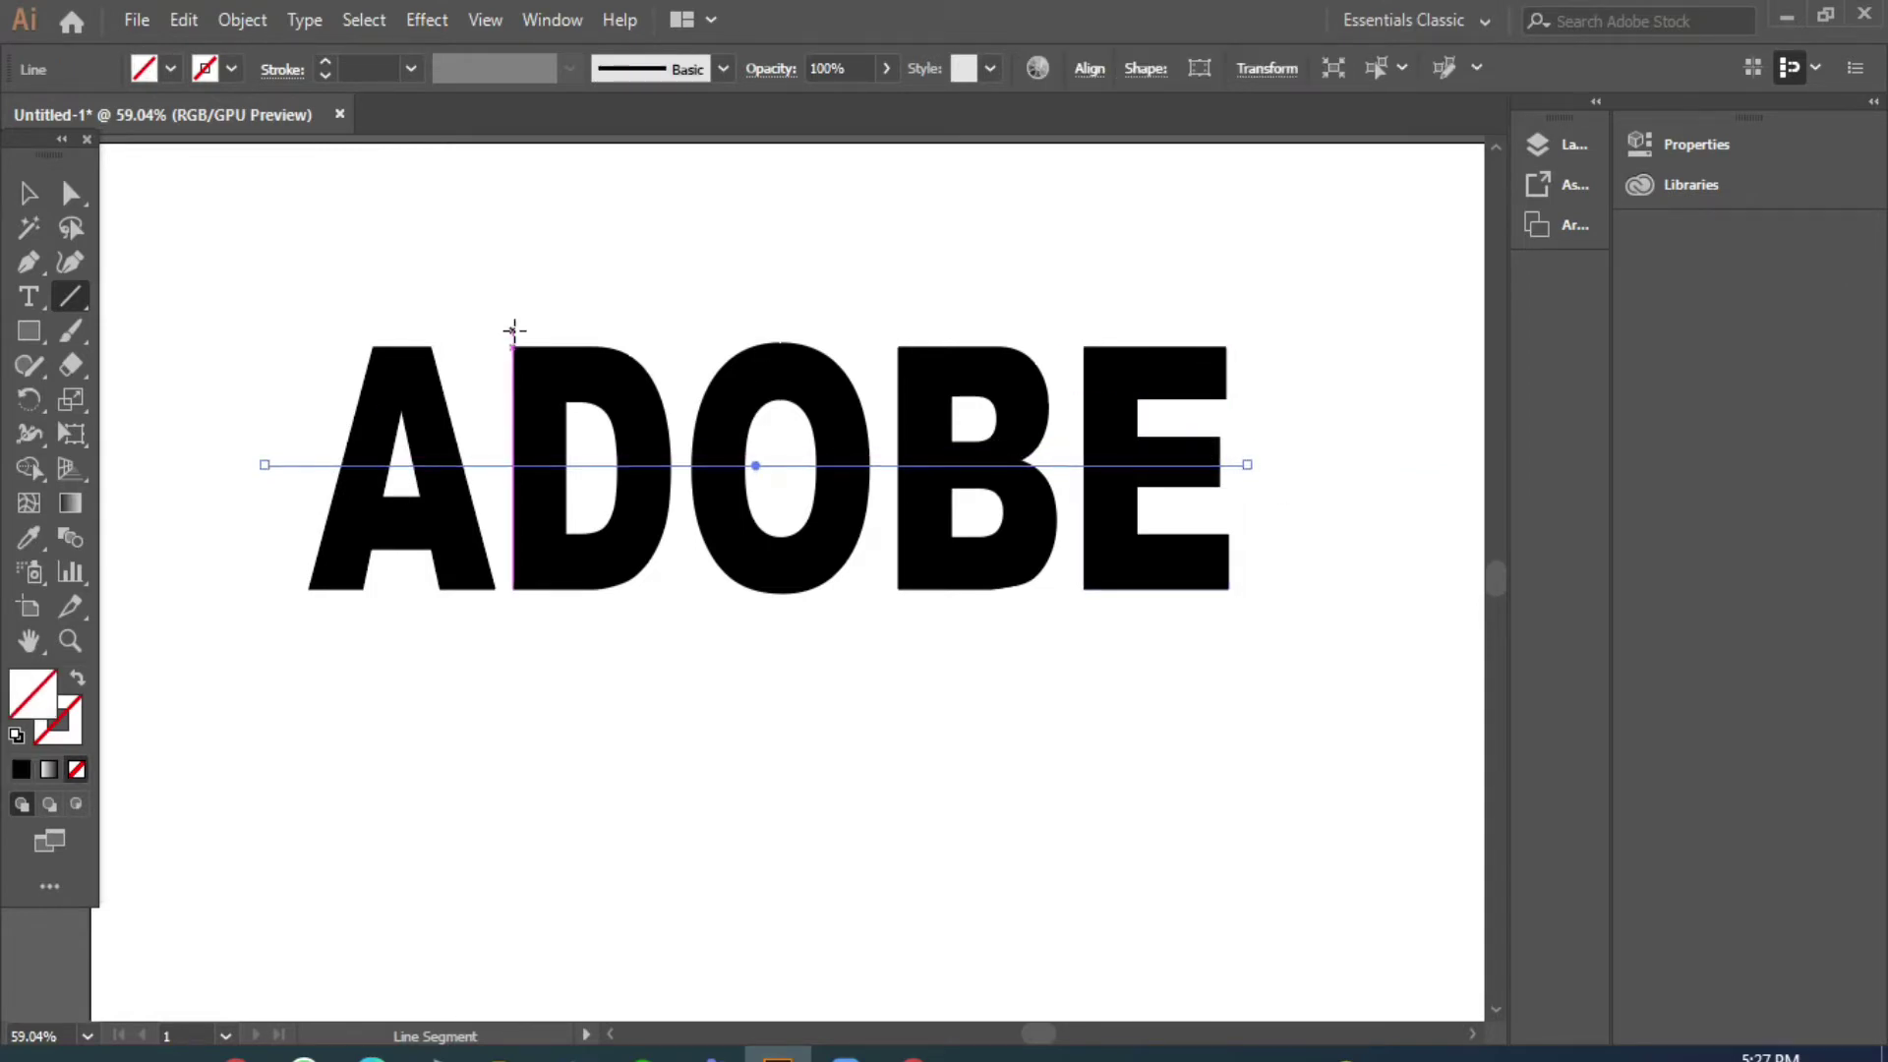
key("Up")
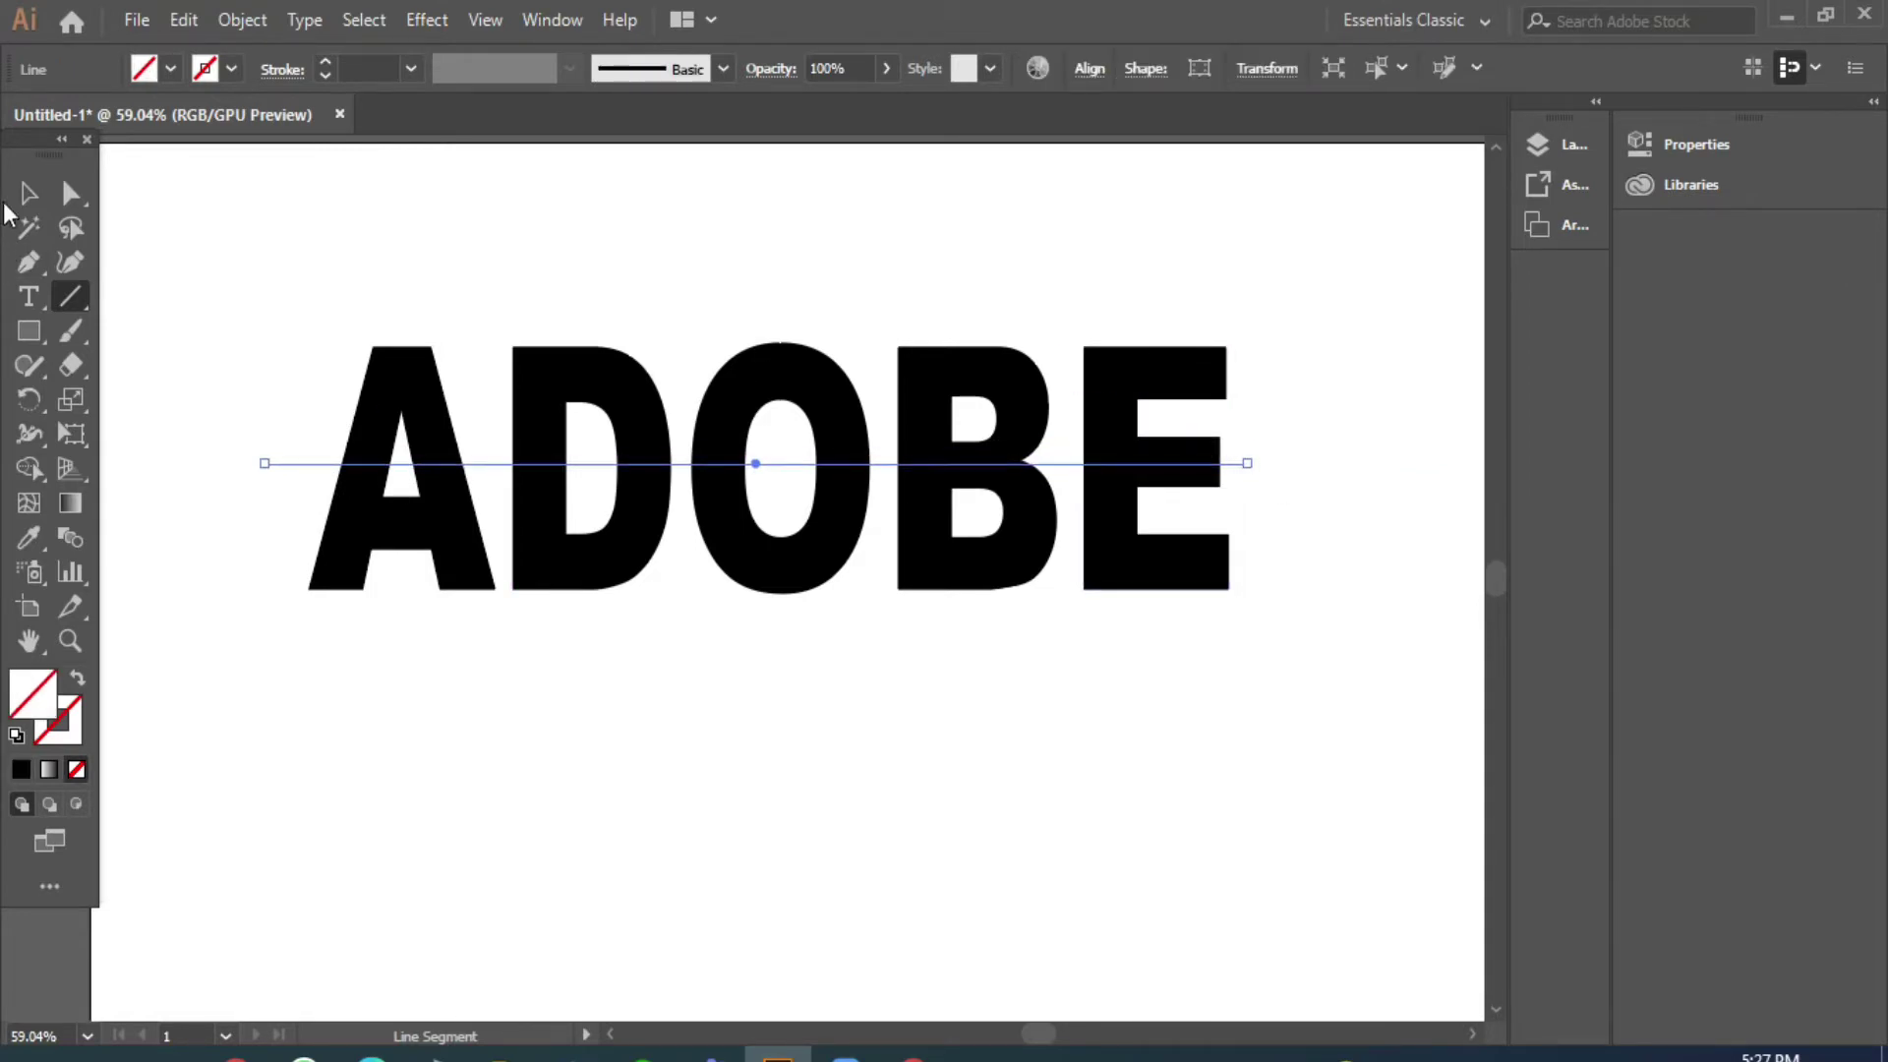
left_click(27, 193)
left_click(518, 321)
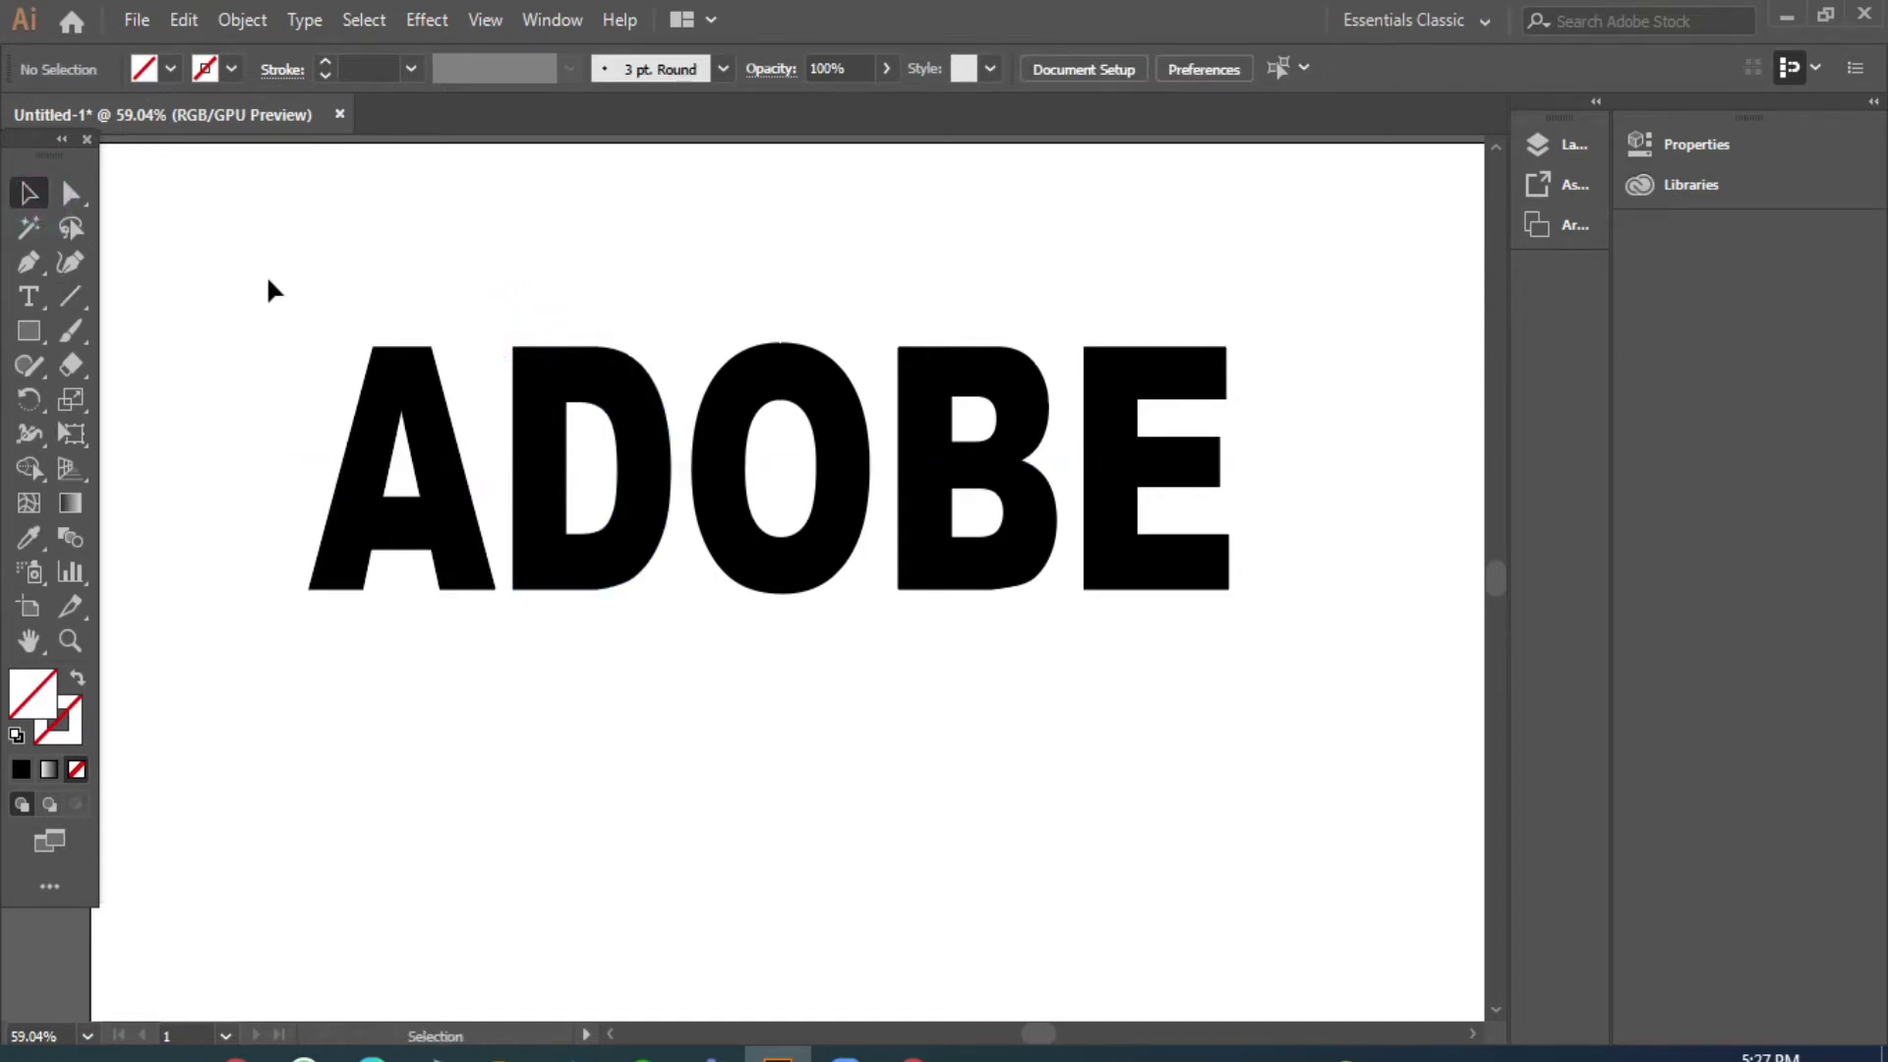
- Select the letters with the line, take the Shape Builder, and set fill to black
left_click_drag(268, 278, 1269, 703)
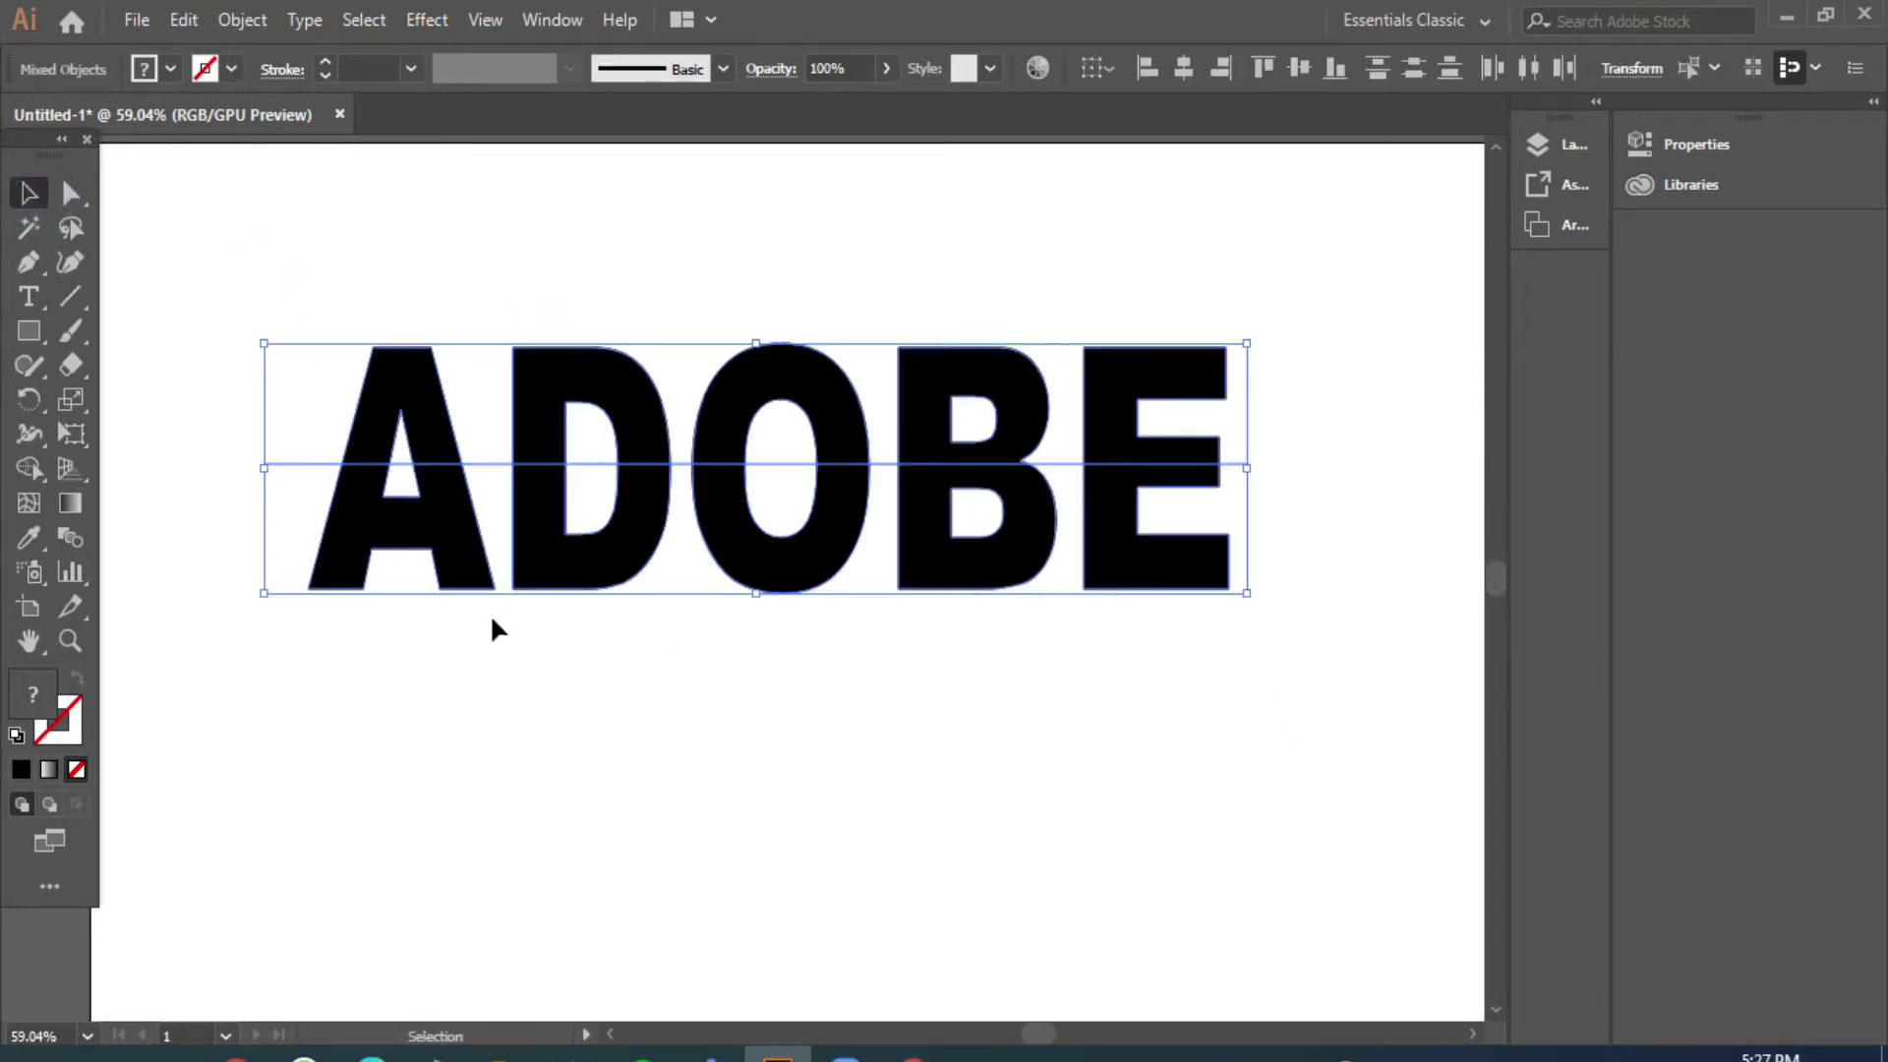
left_click_drag(22, 464, 109, 466)
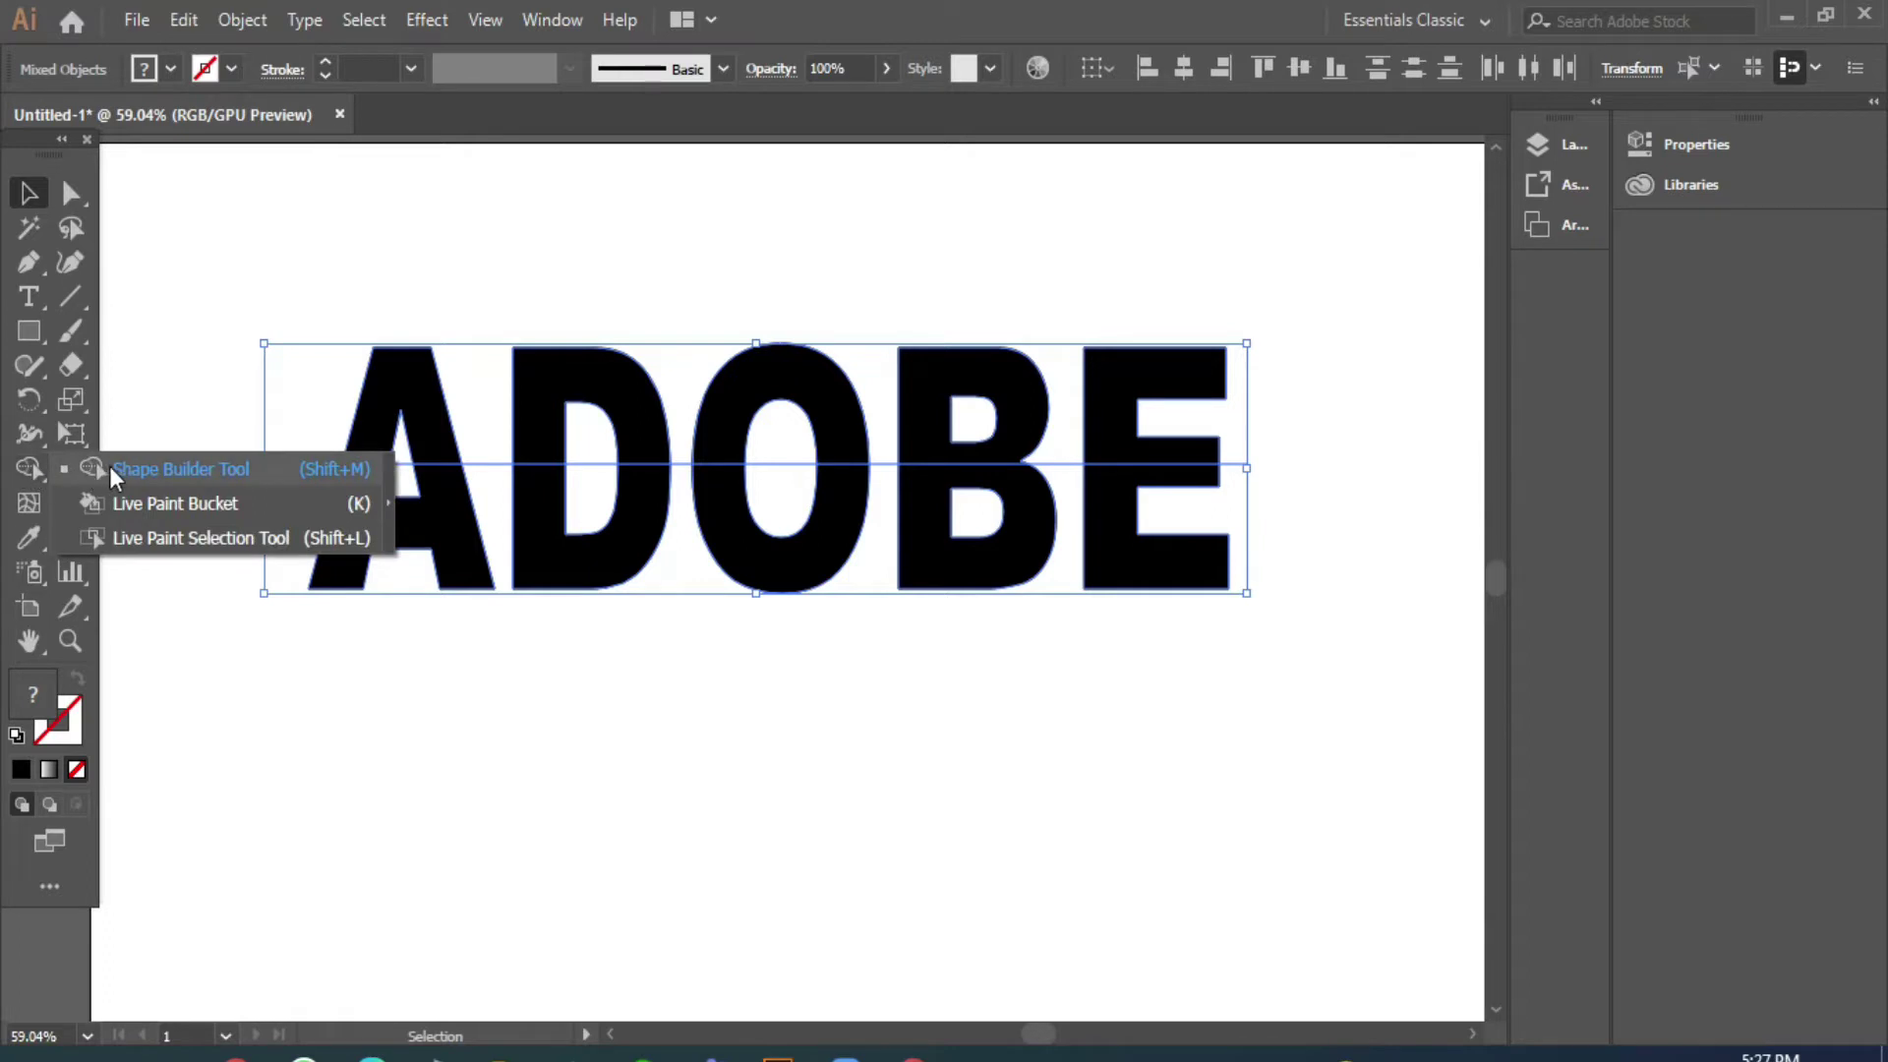
left_click(168, 69)
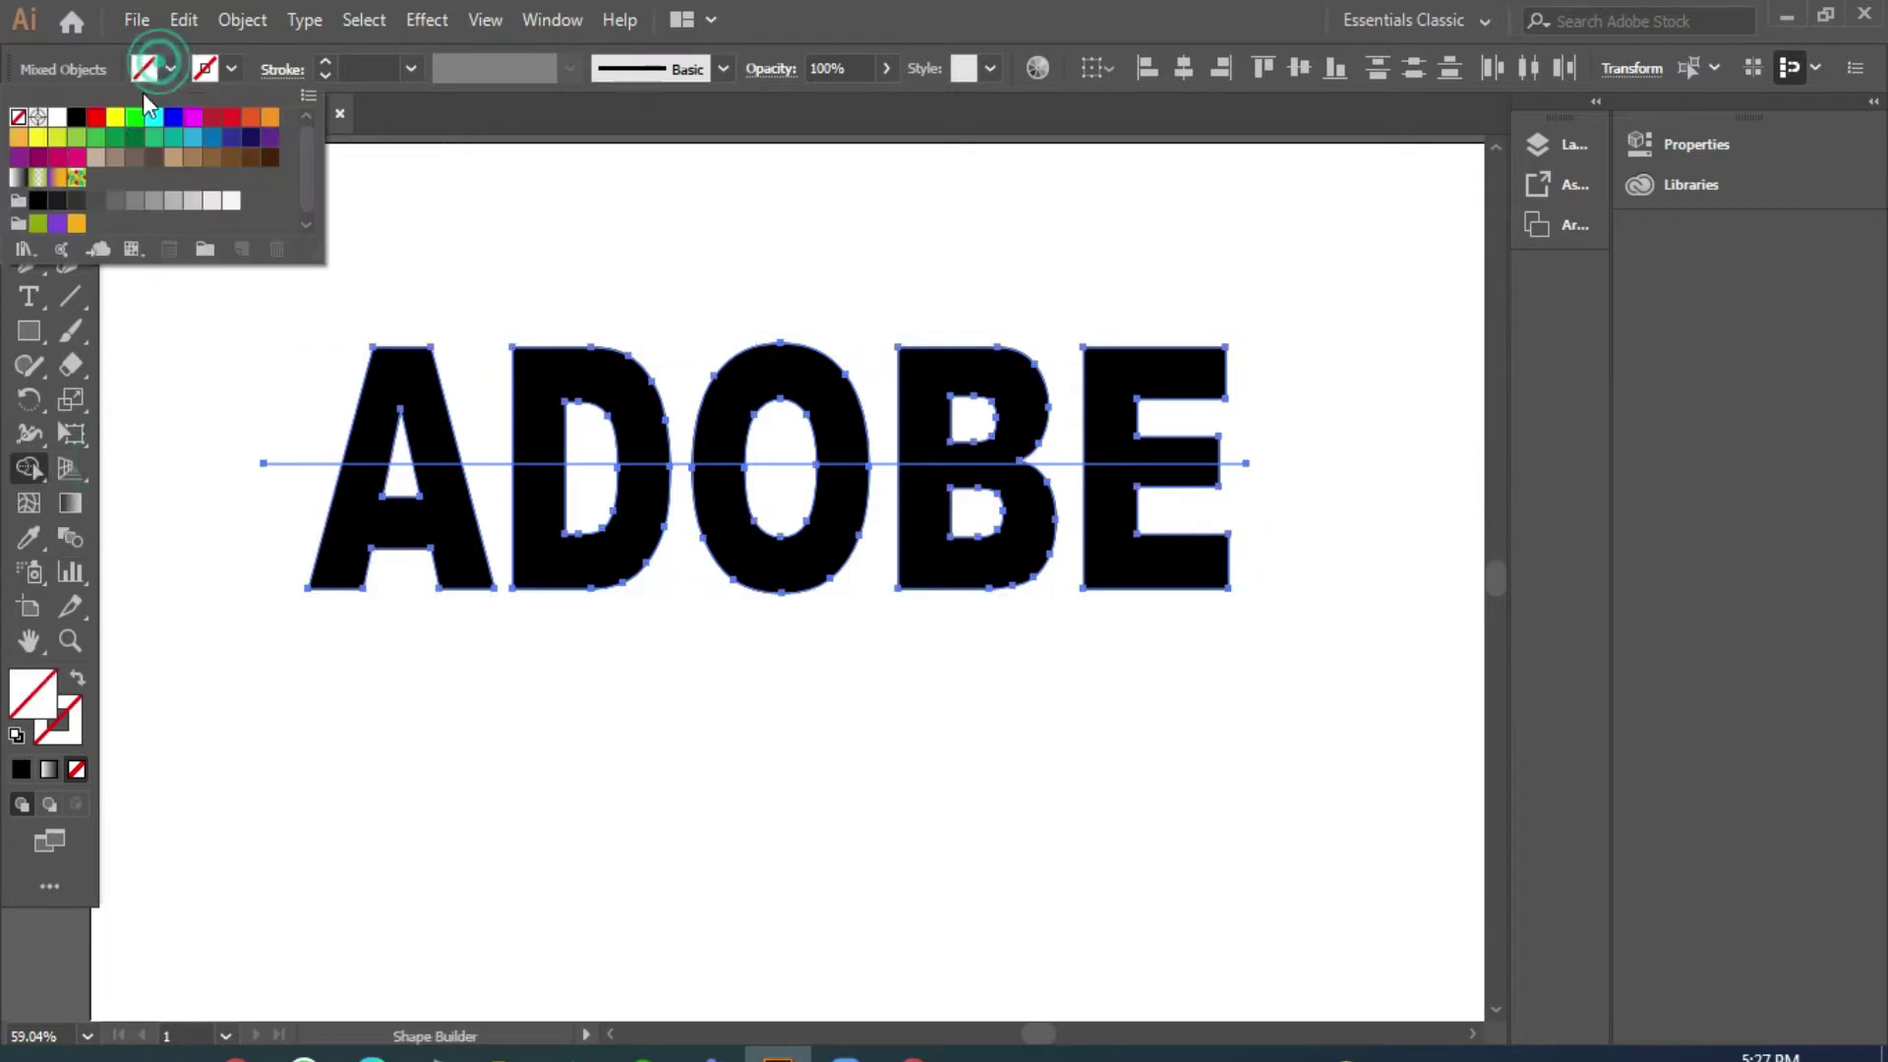
left_click(75, 116)
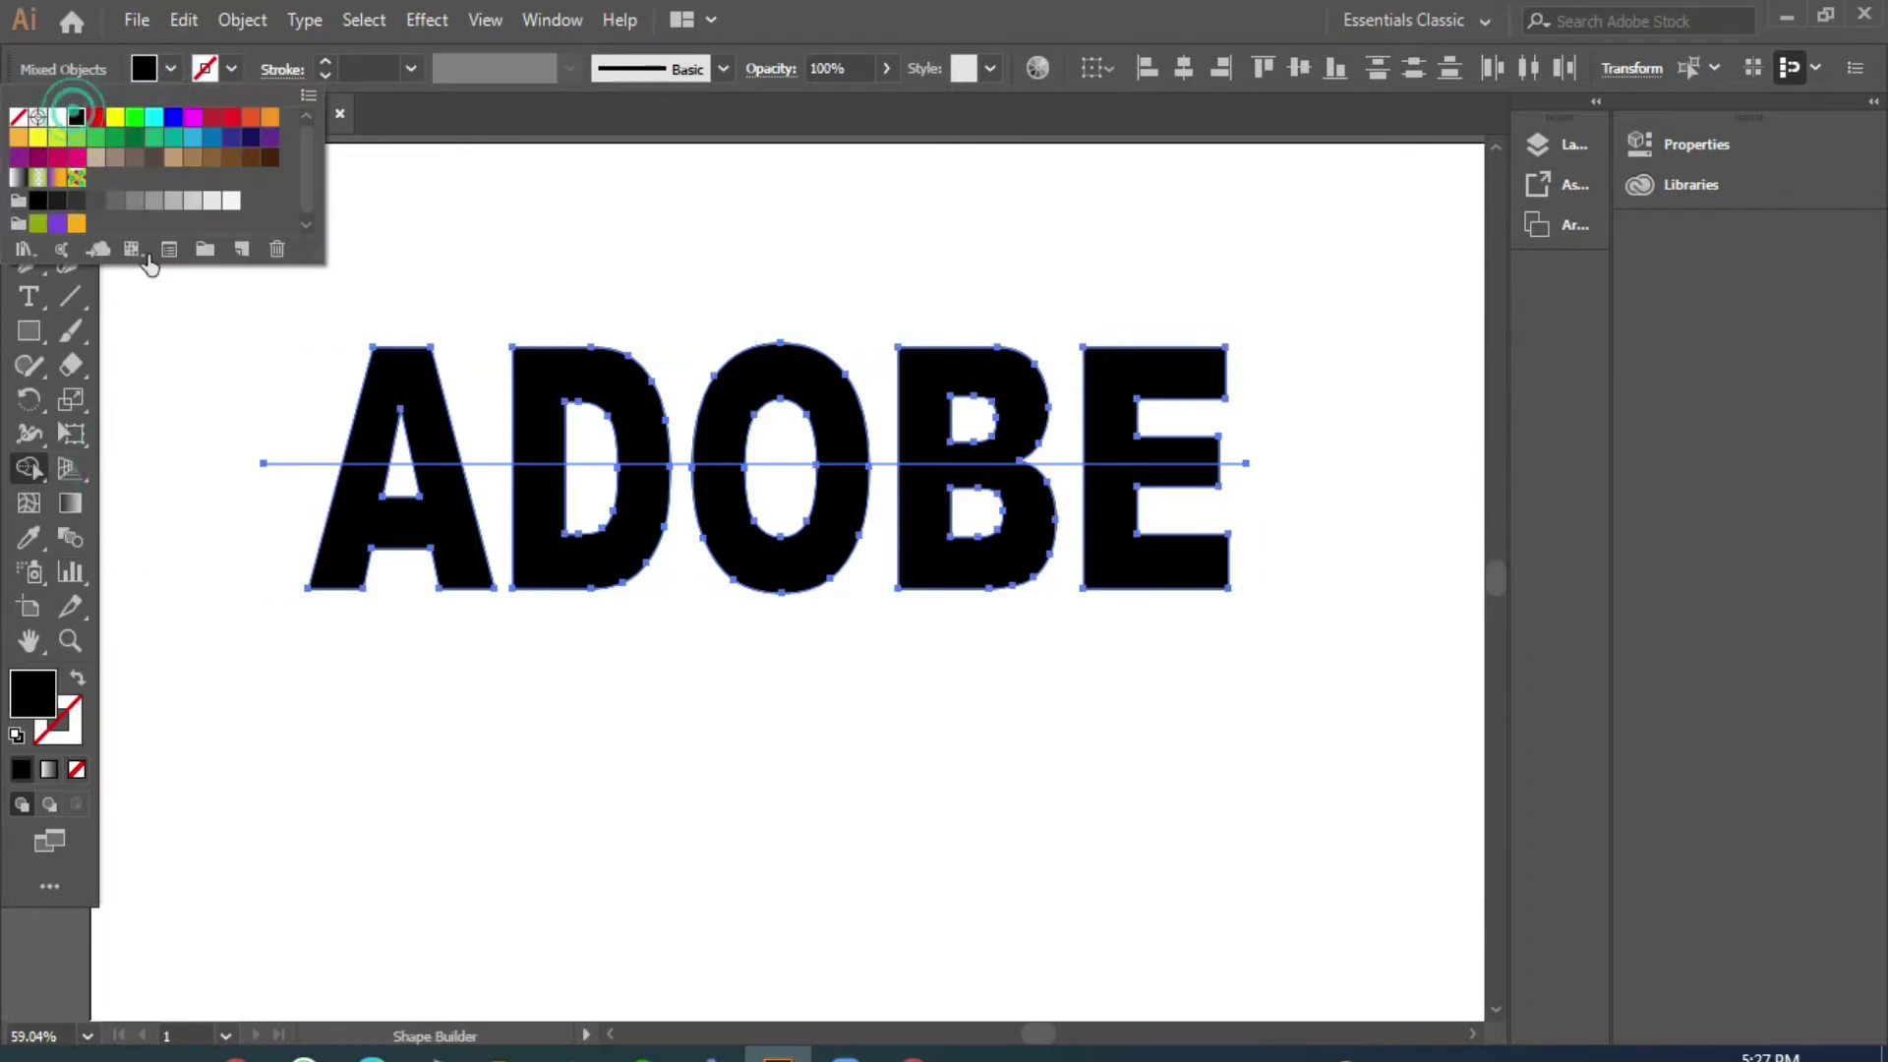
- Split A, D, O, B and E into upper and lower halves along the line
left_click(370, 415)
left_click(382, 414)
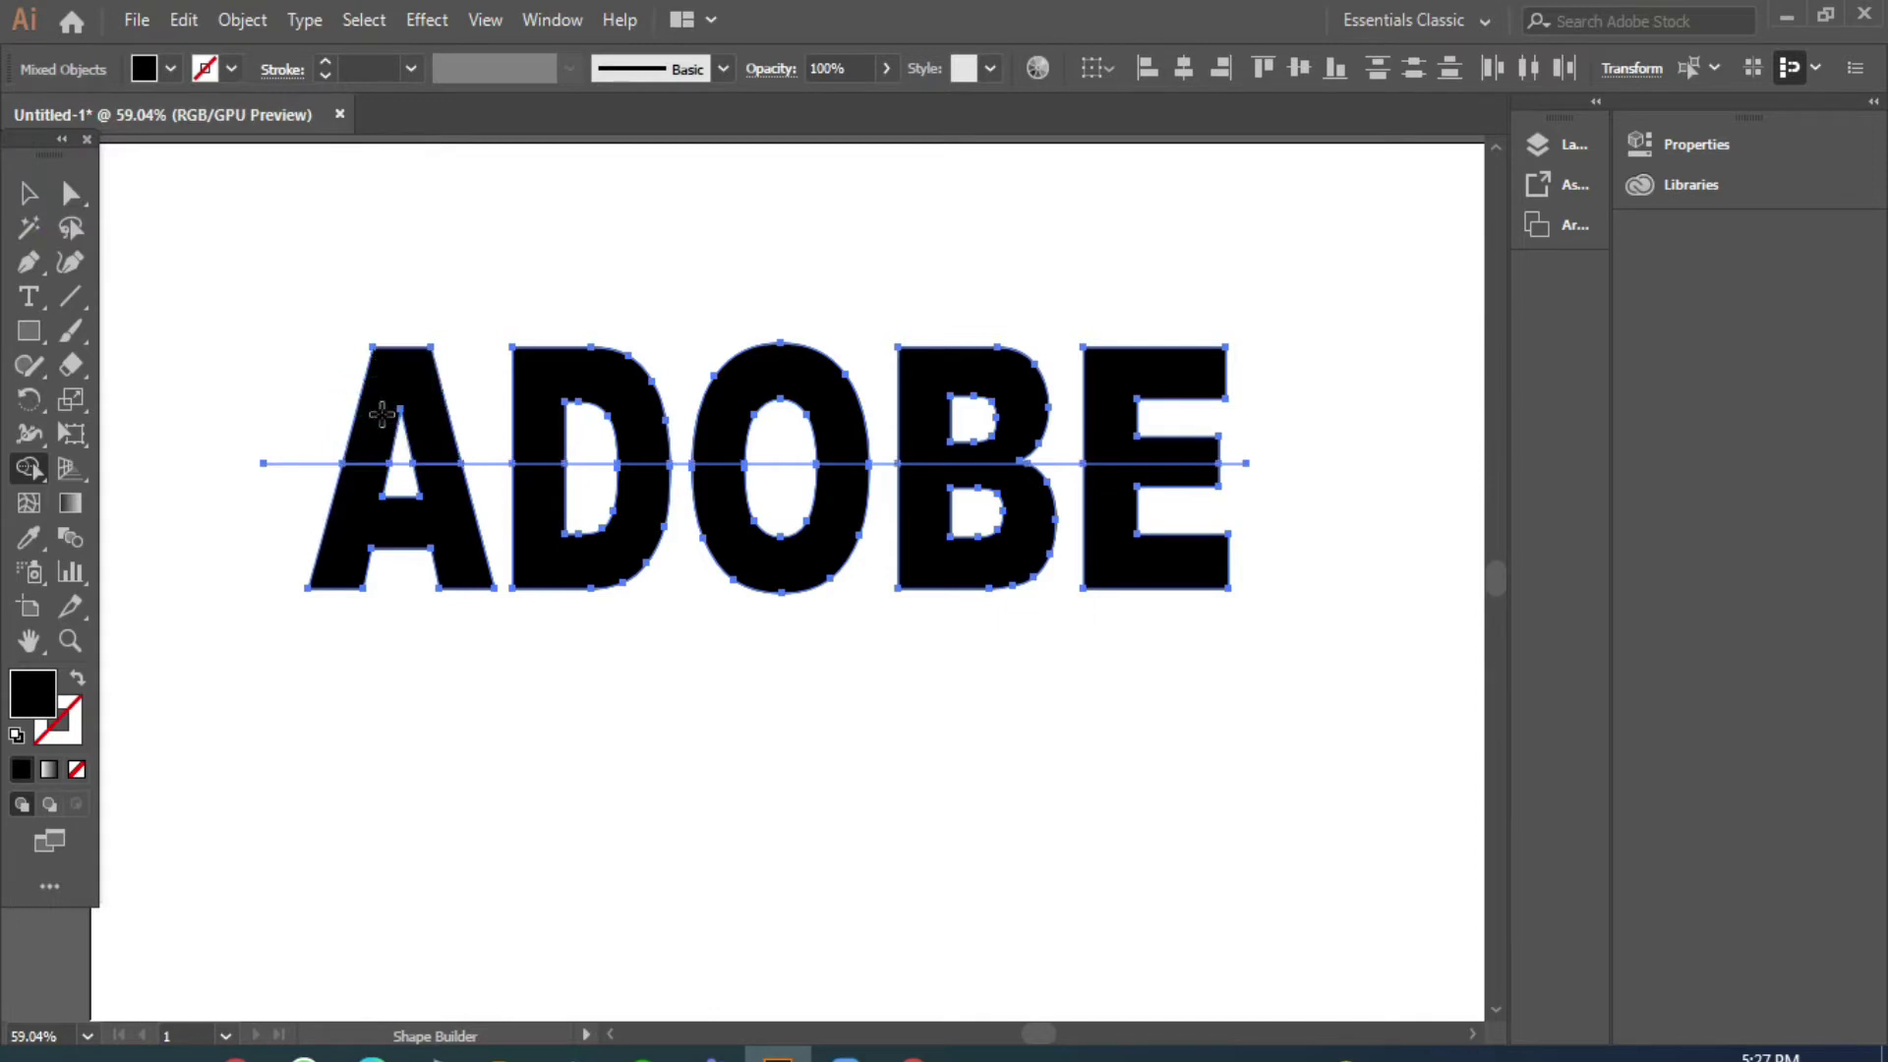
left_click(553, 389)
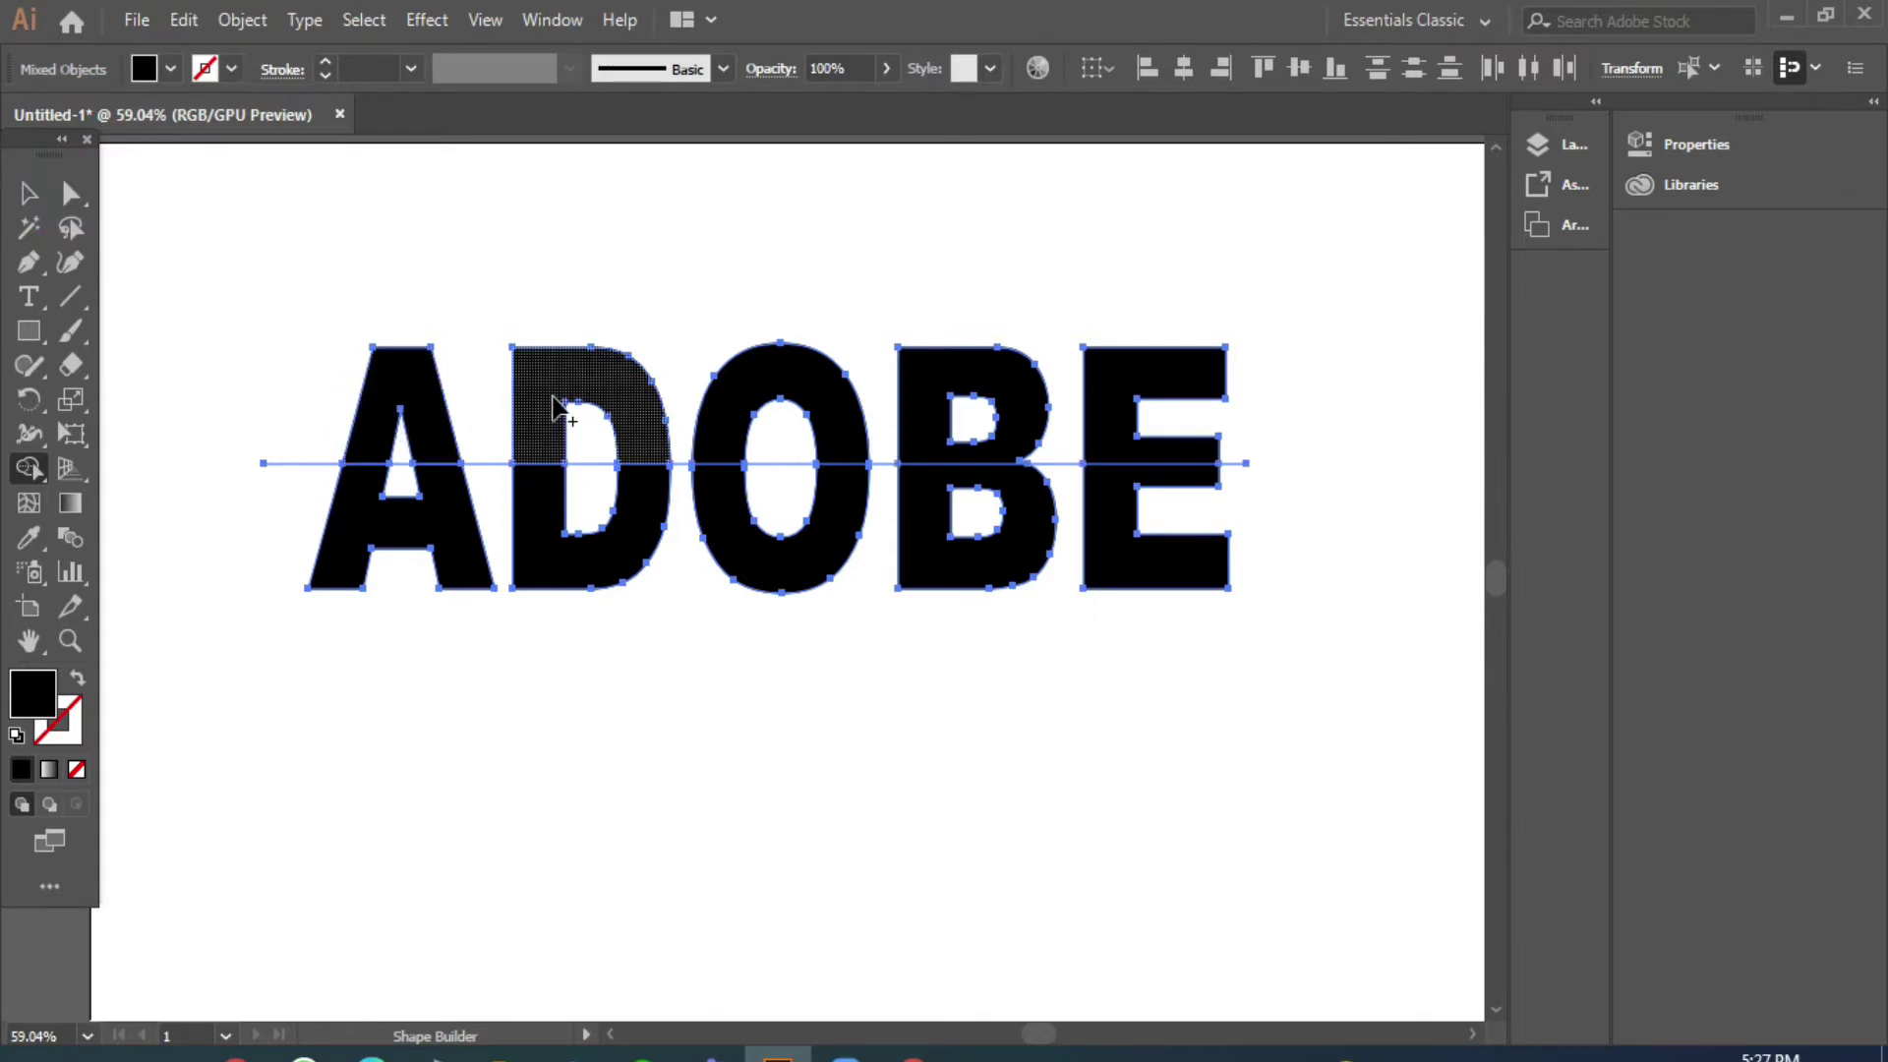
left_click(751, 378)
left_click(962, 379)
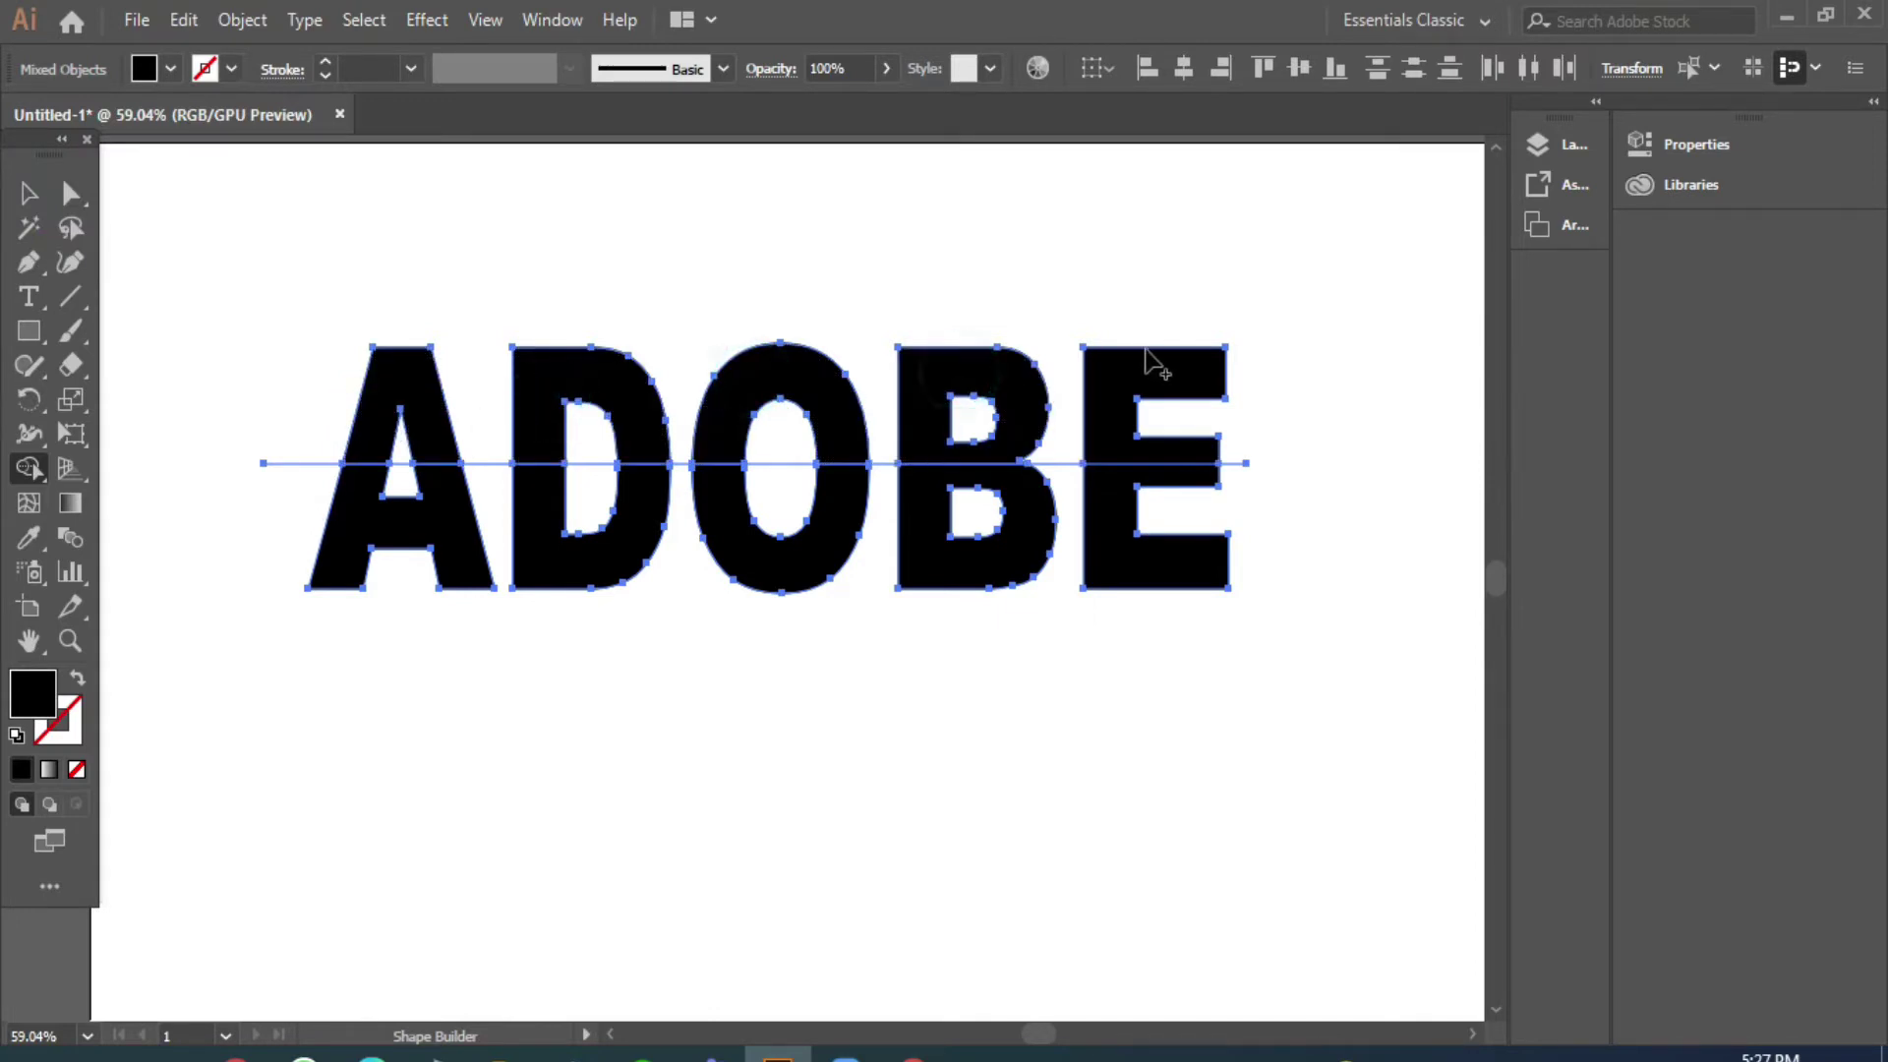
left_click(1105, 553)
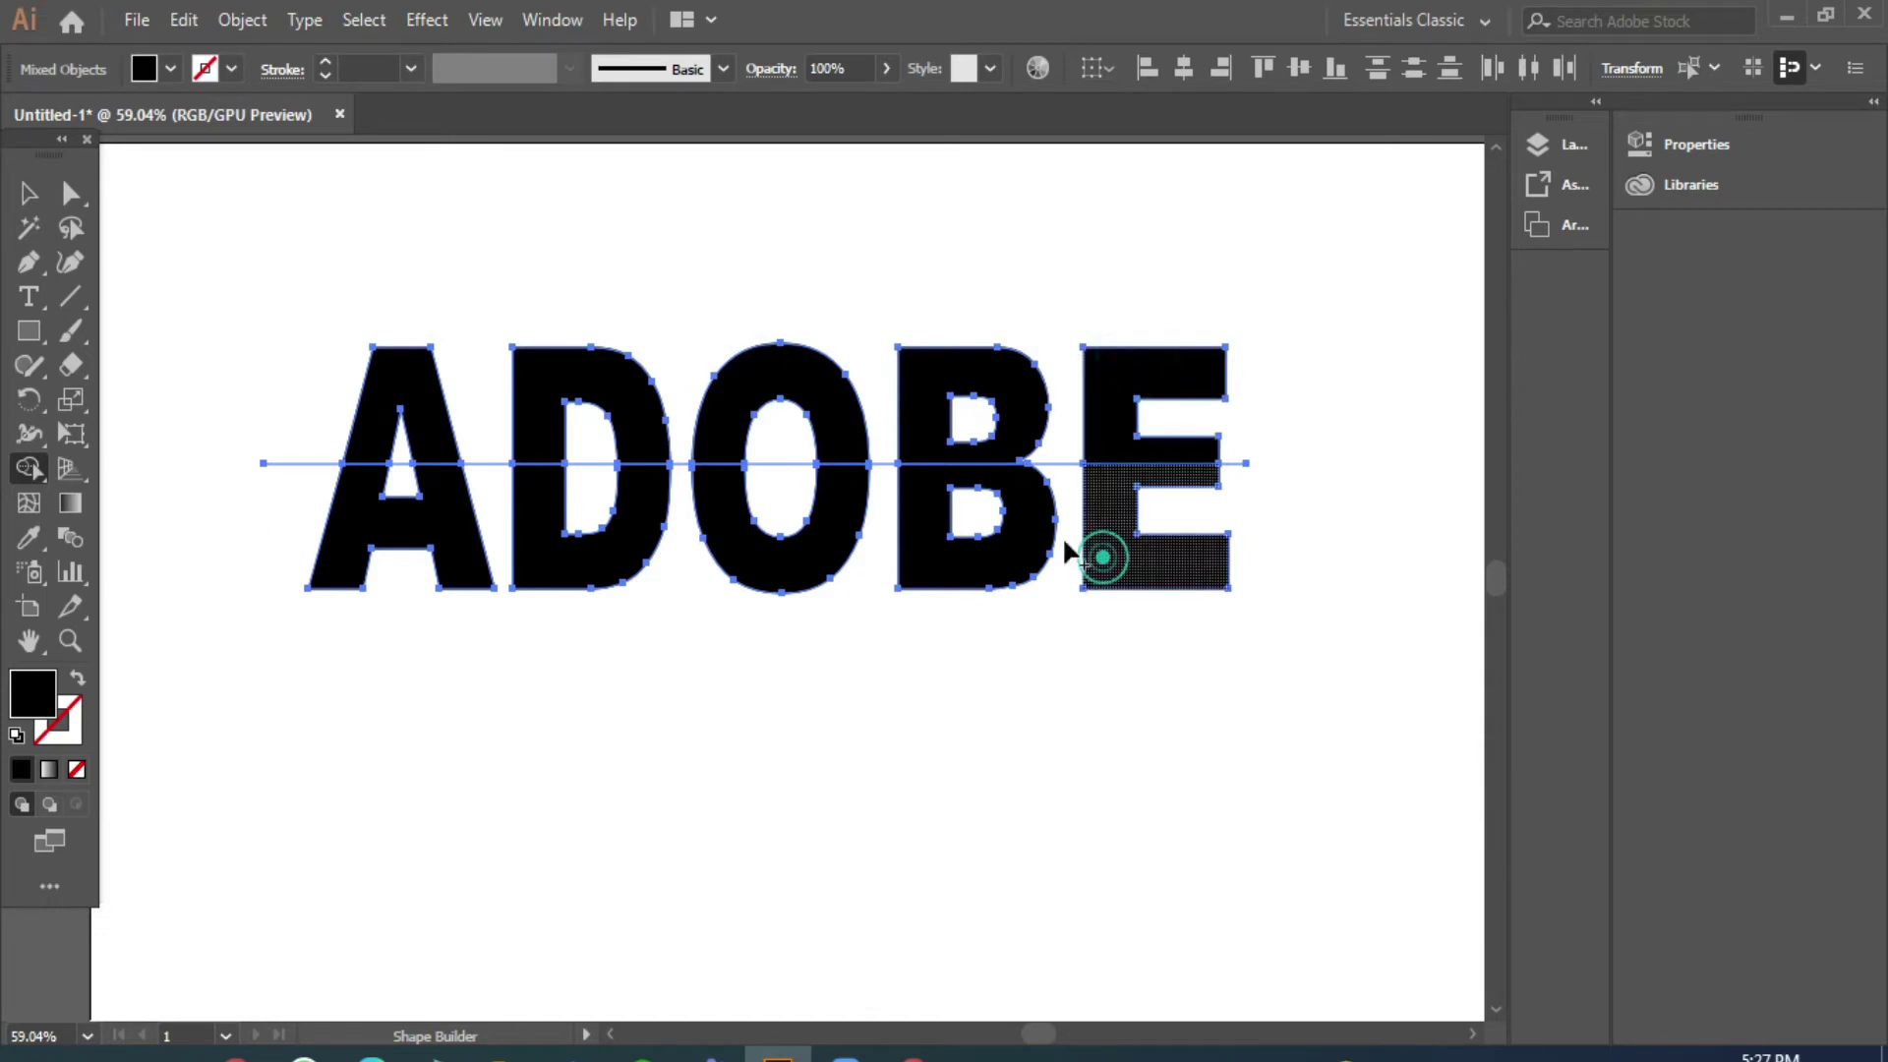
left_click(949, 570)
left_click(564, 565)
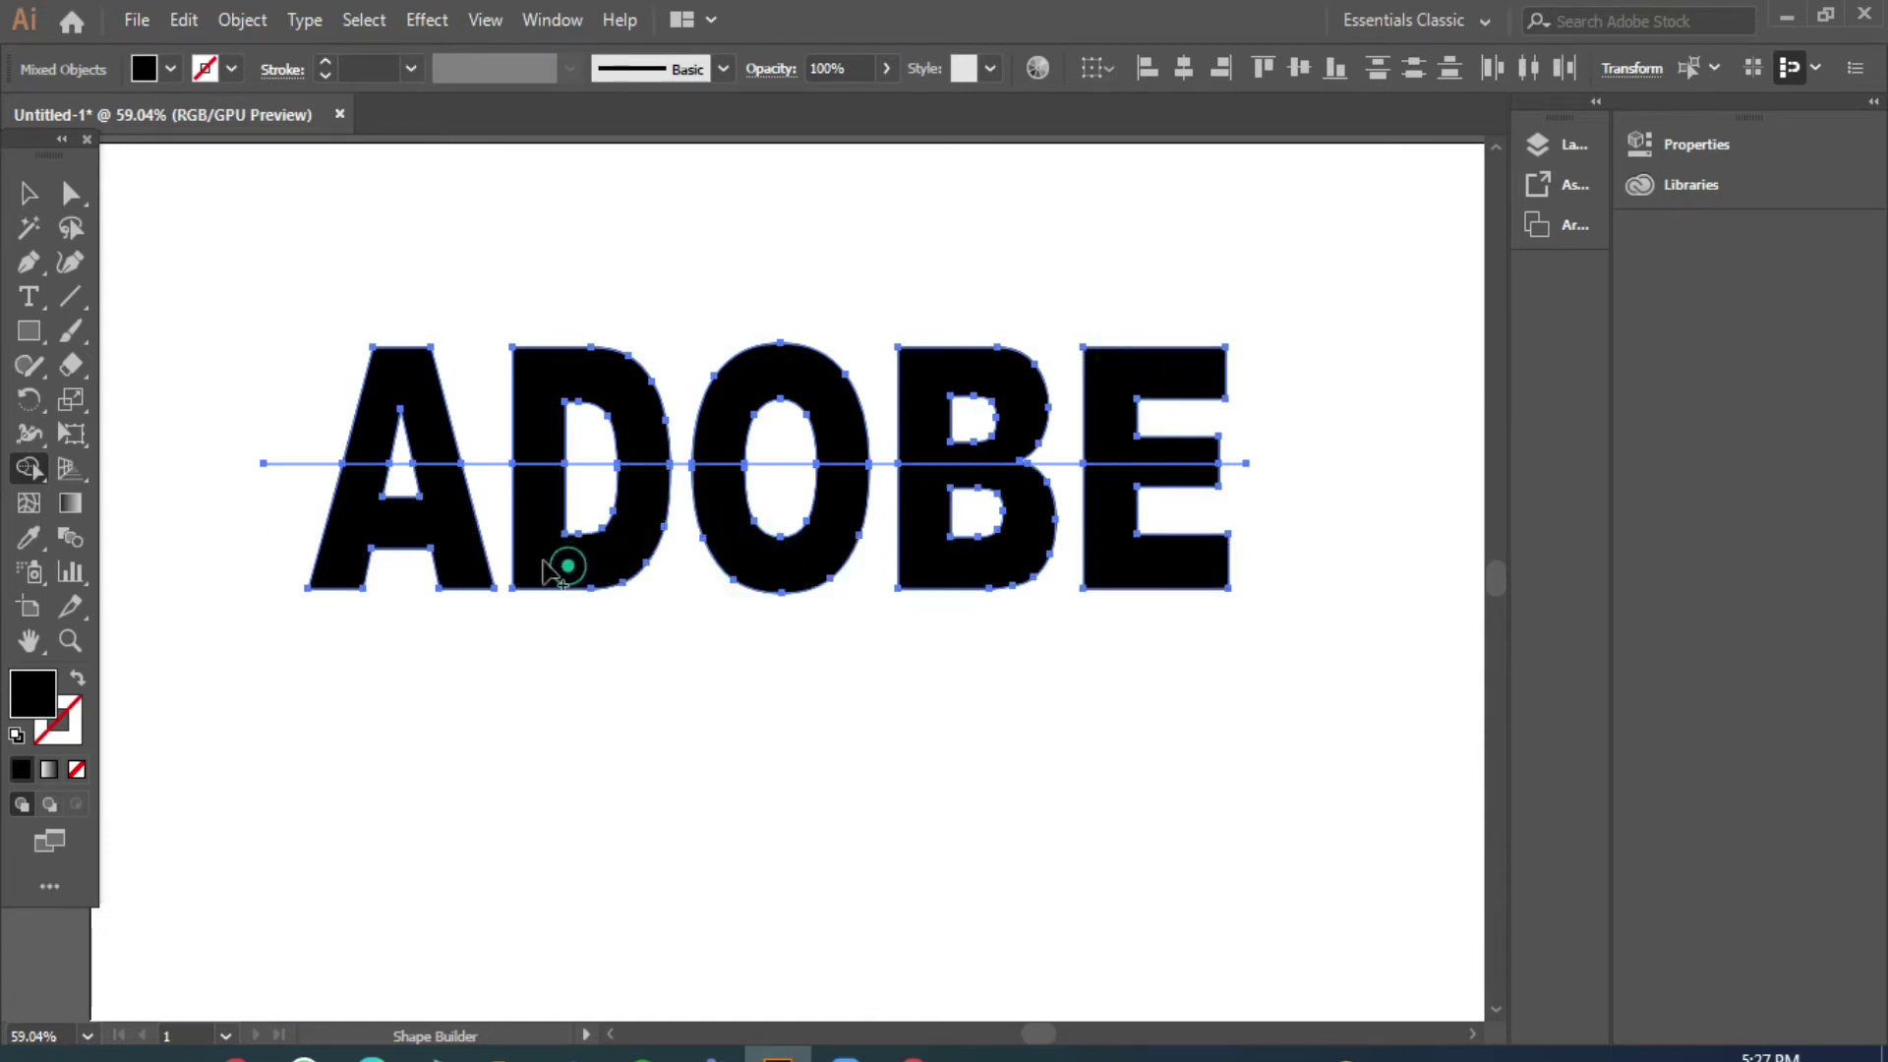
left_click(472, 560)
left_click(29, 193)
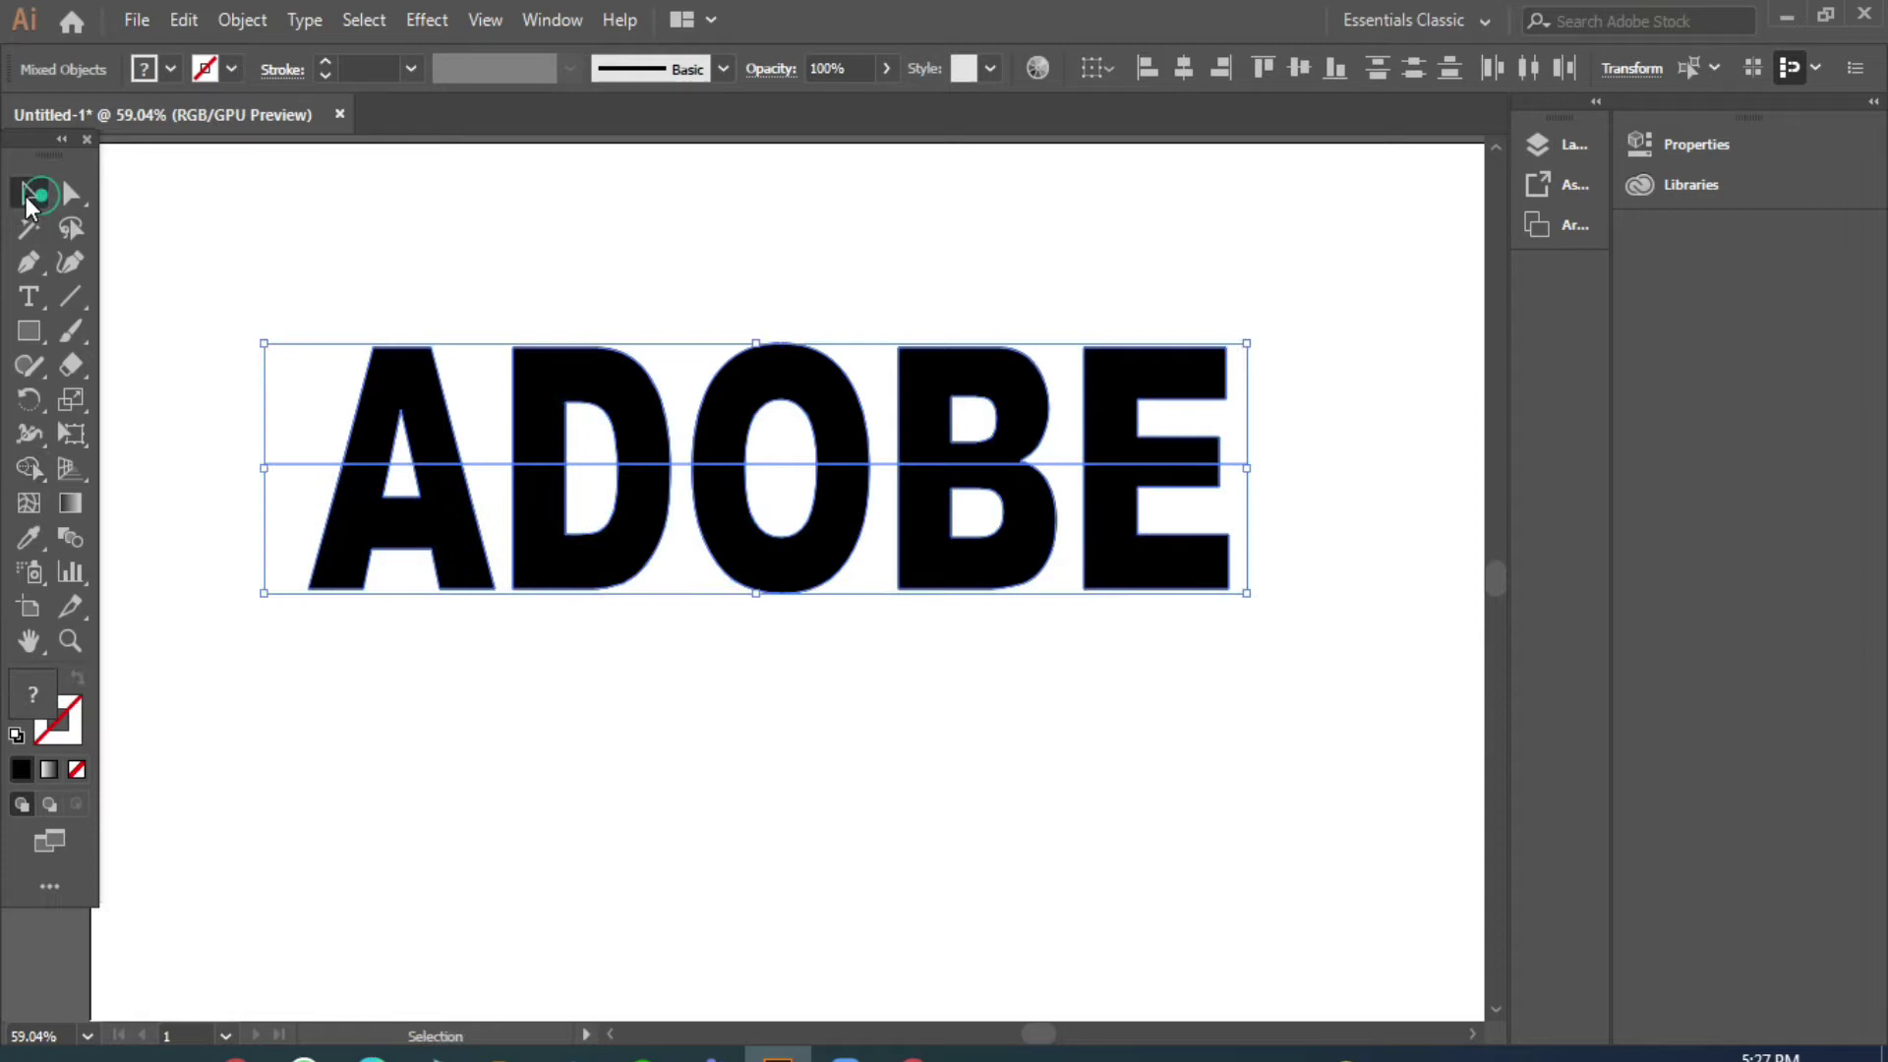
left_click(189, 455)
- Delete the four stray leftover paths around and inside the letters
left_click(305, 462)
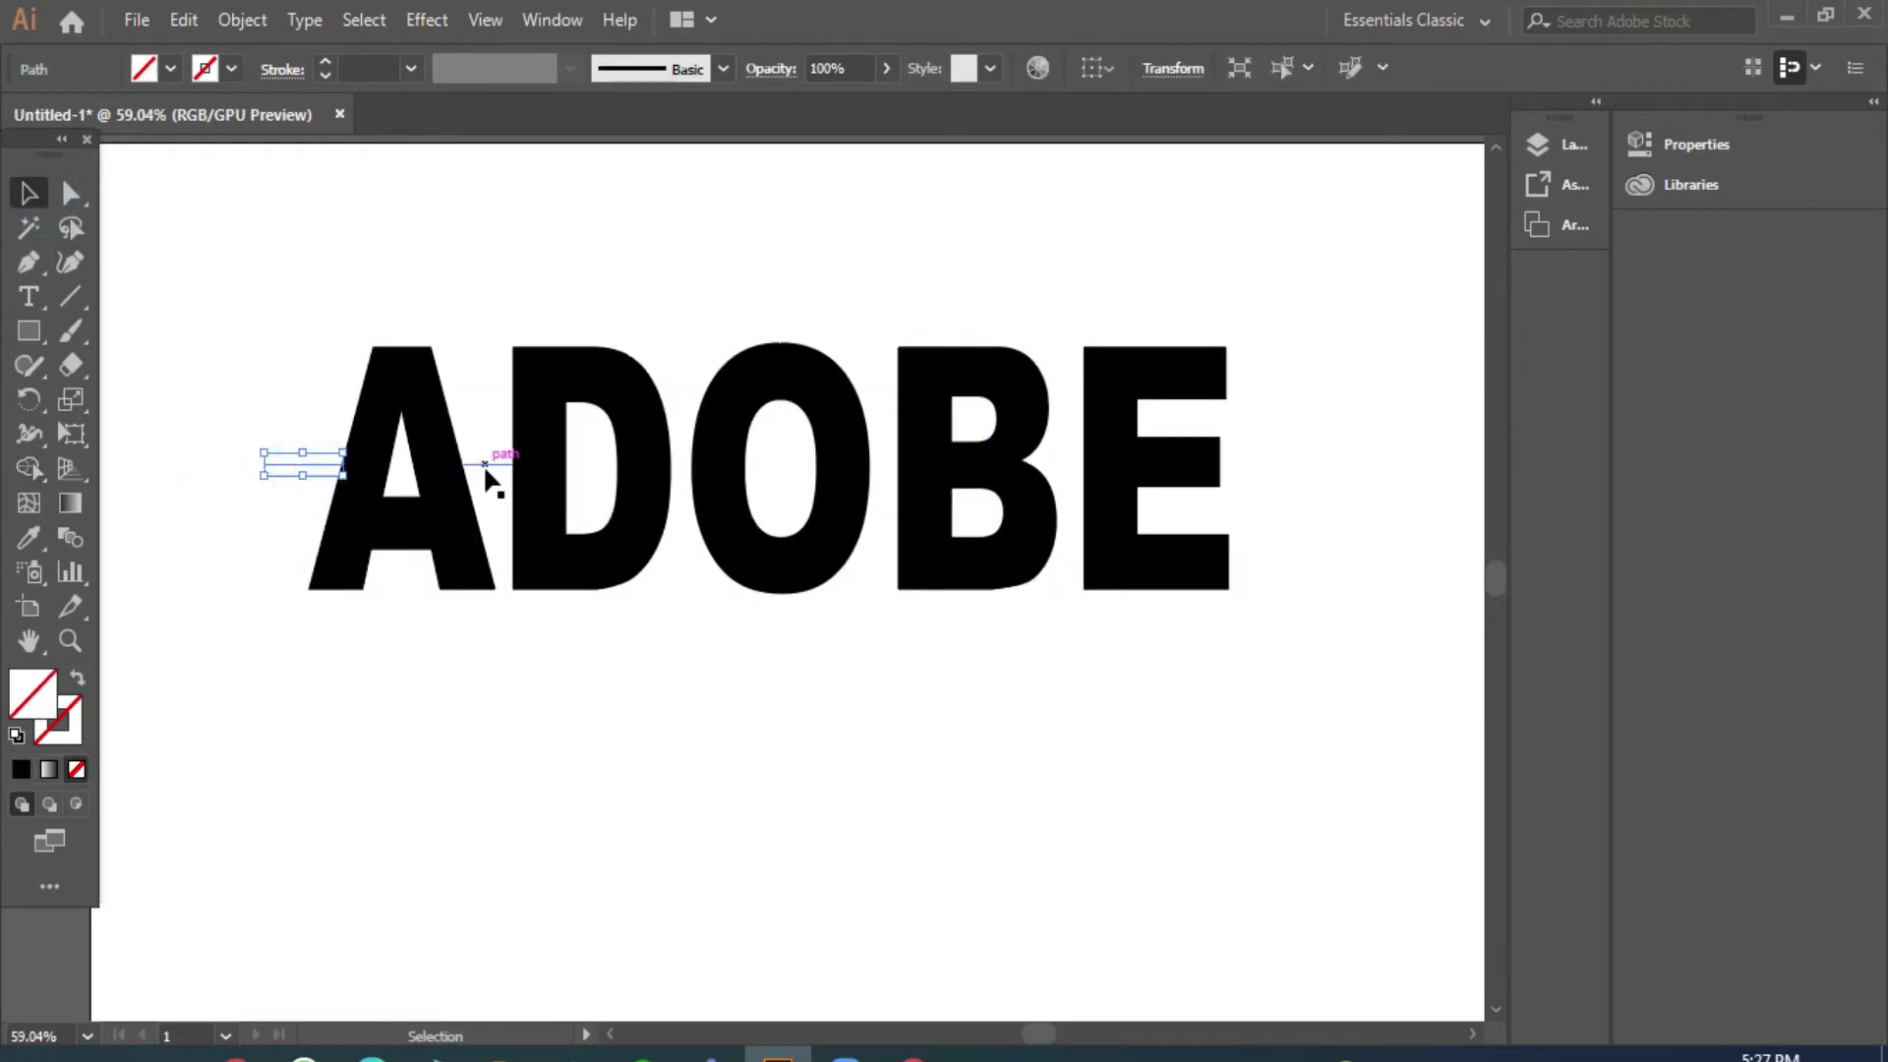
key("Delete")
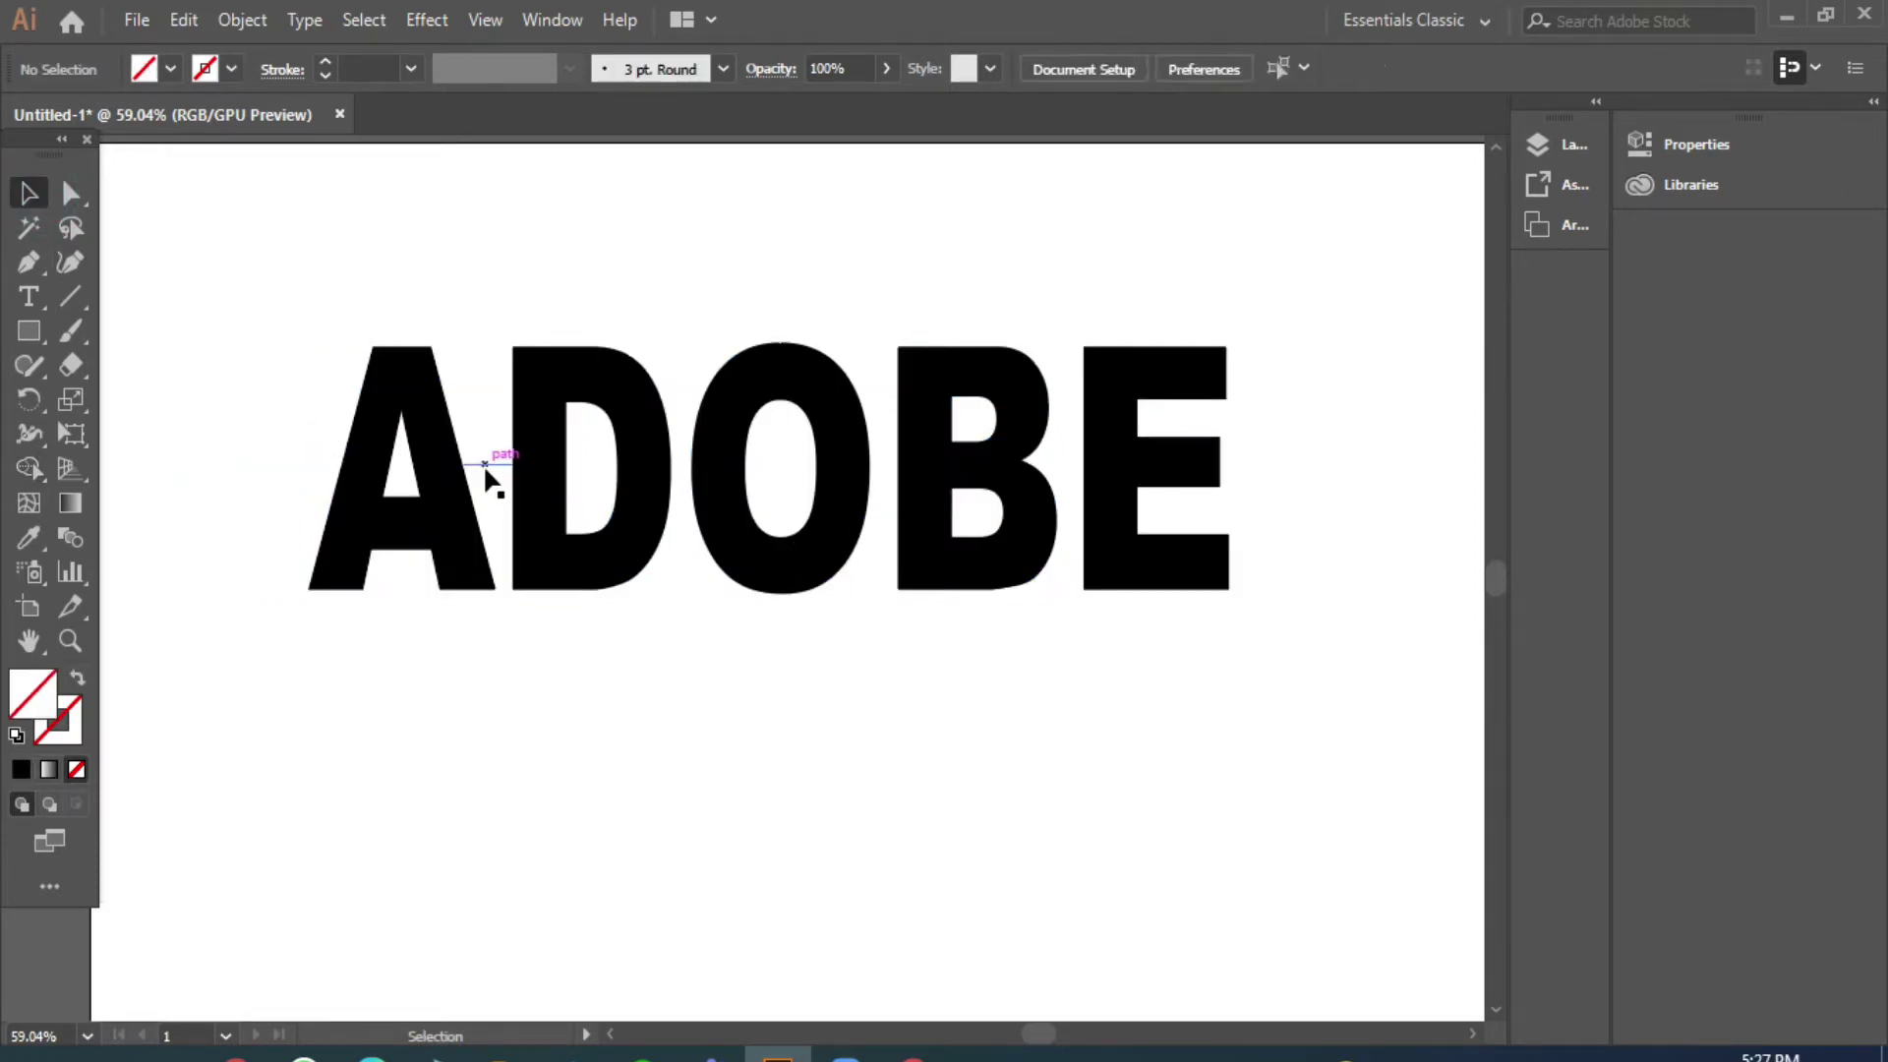
left_click(485, 464)
key("Delete")
left_click(818, 462)
key("Delete")
left_click(1062, 465)
key("Delete")
- Ungroup the ADOBE letter pieces and select the upper halves
left_click_drag(304, 286, 1175, 430)
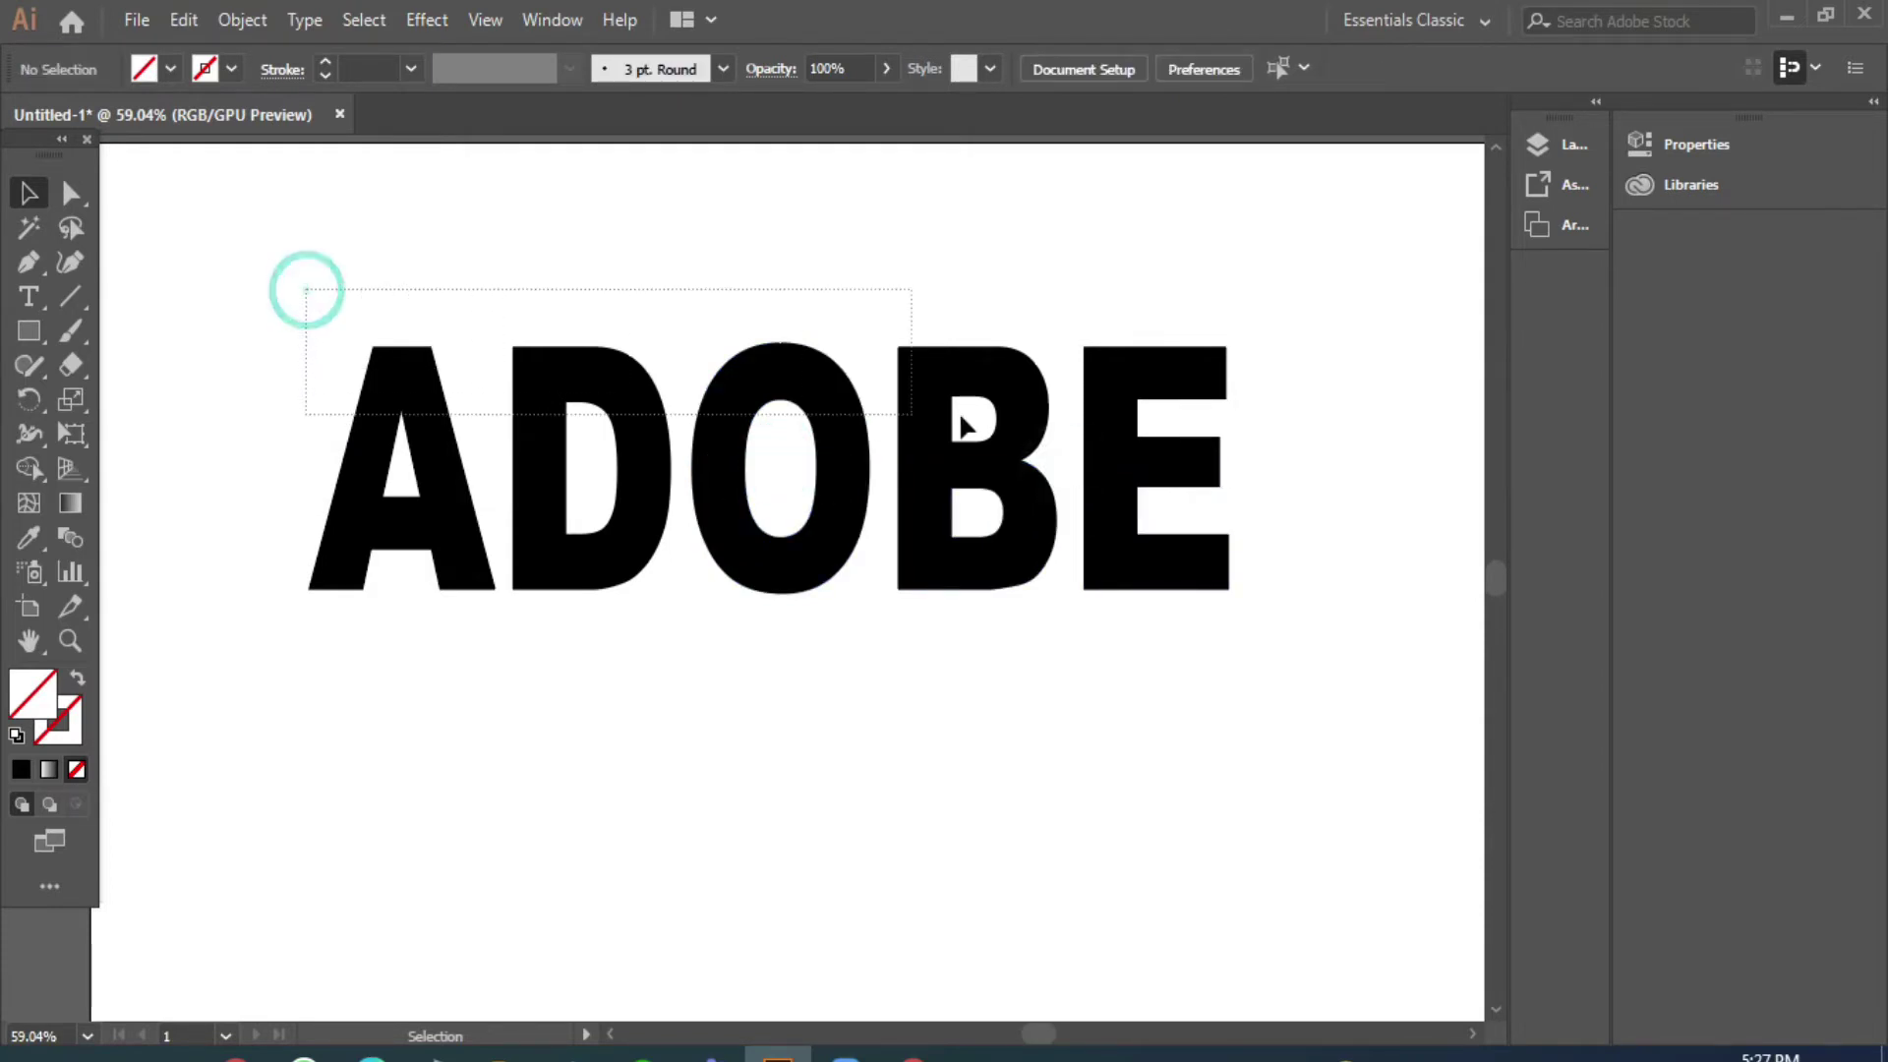
right_click(870, 795)
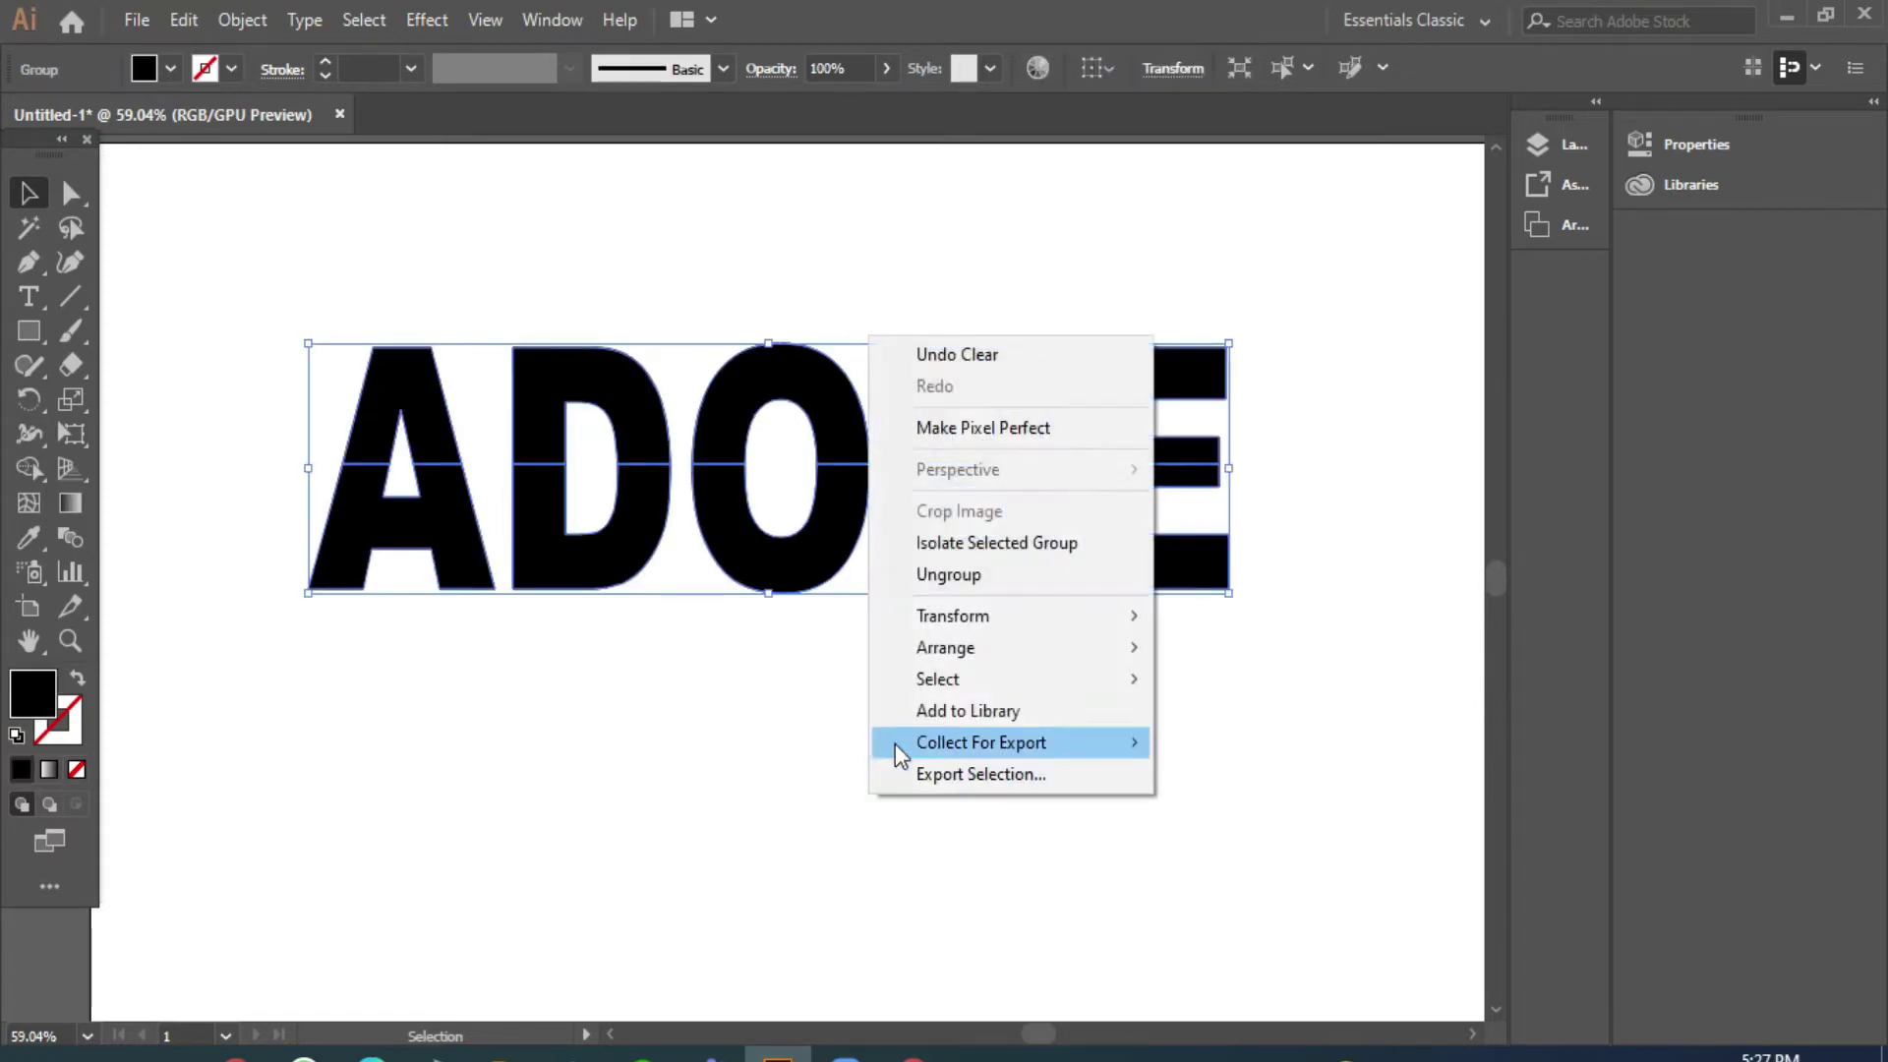
left_click(946, 574)
left_click(846, 672)
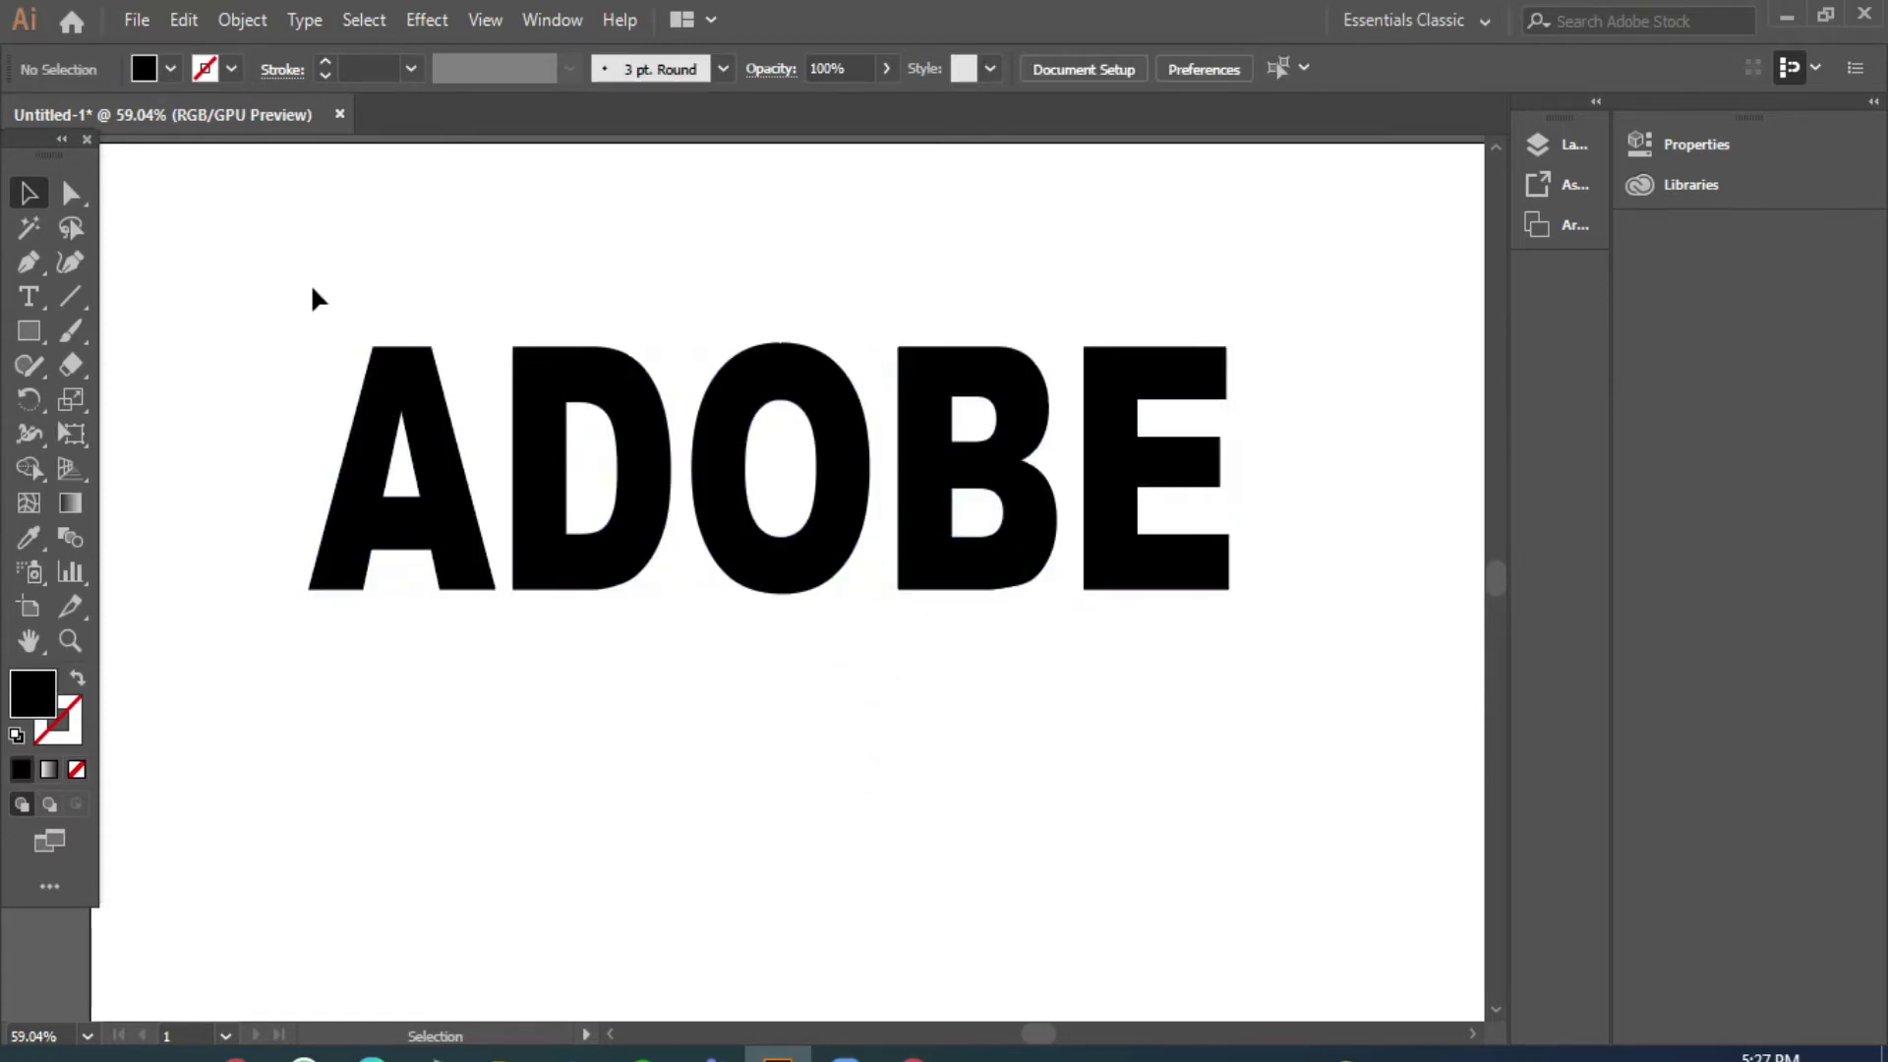
left_click_drag(311, 283, 1146, 433)
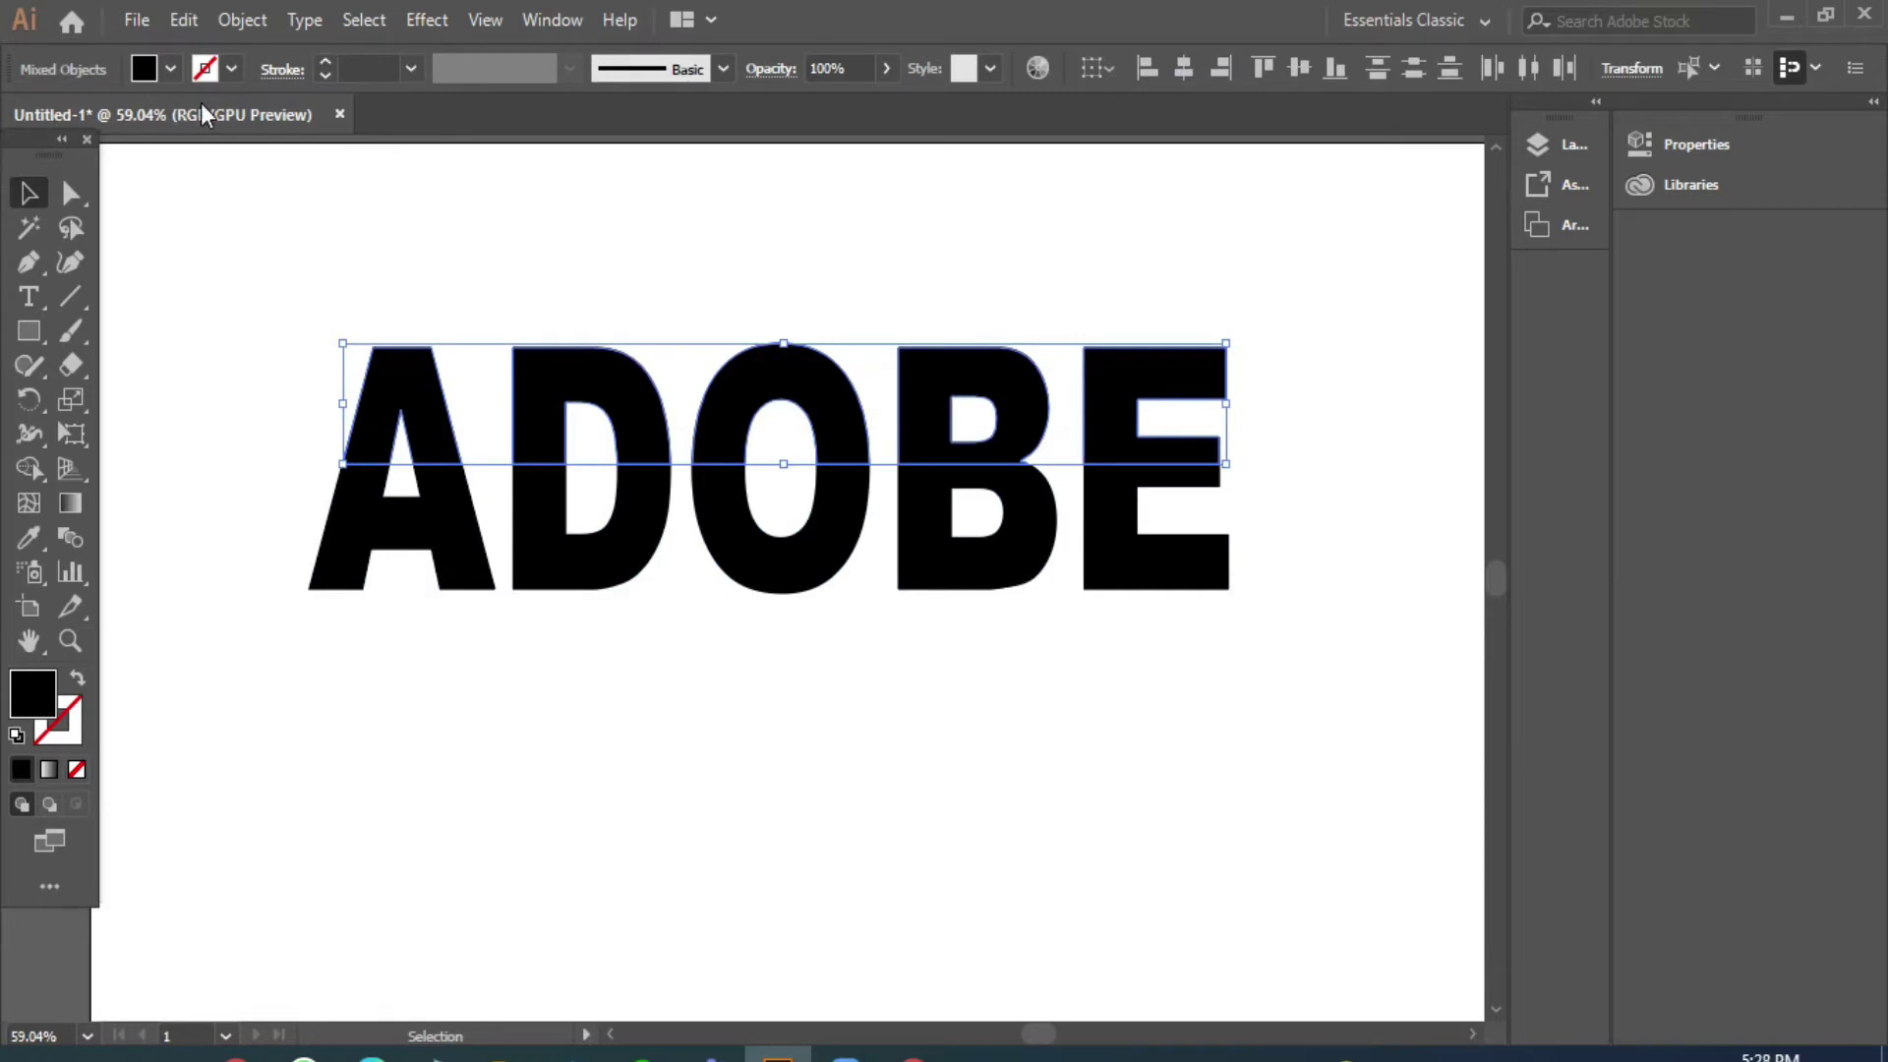
- Group the upper and lower halves separately, then scale the whole word smaller
right_click(923, 657)
left_click(1028, 403)
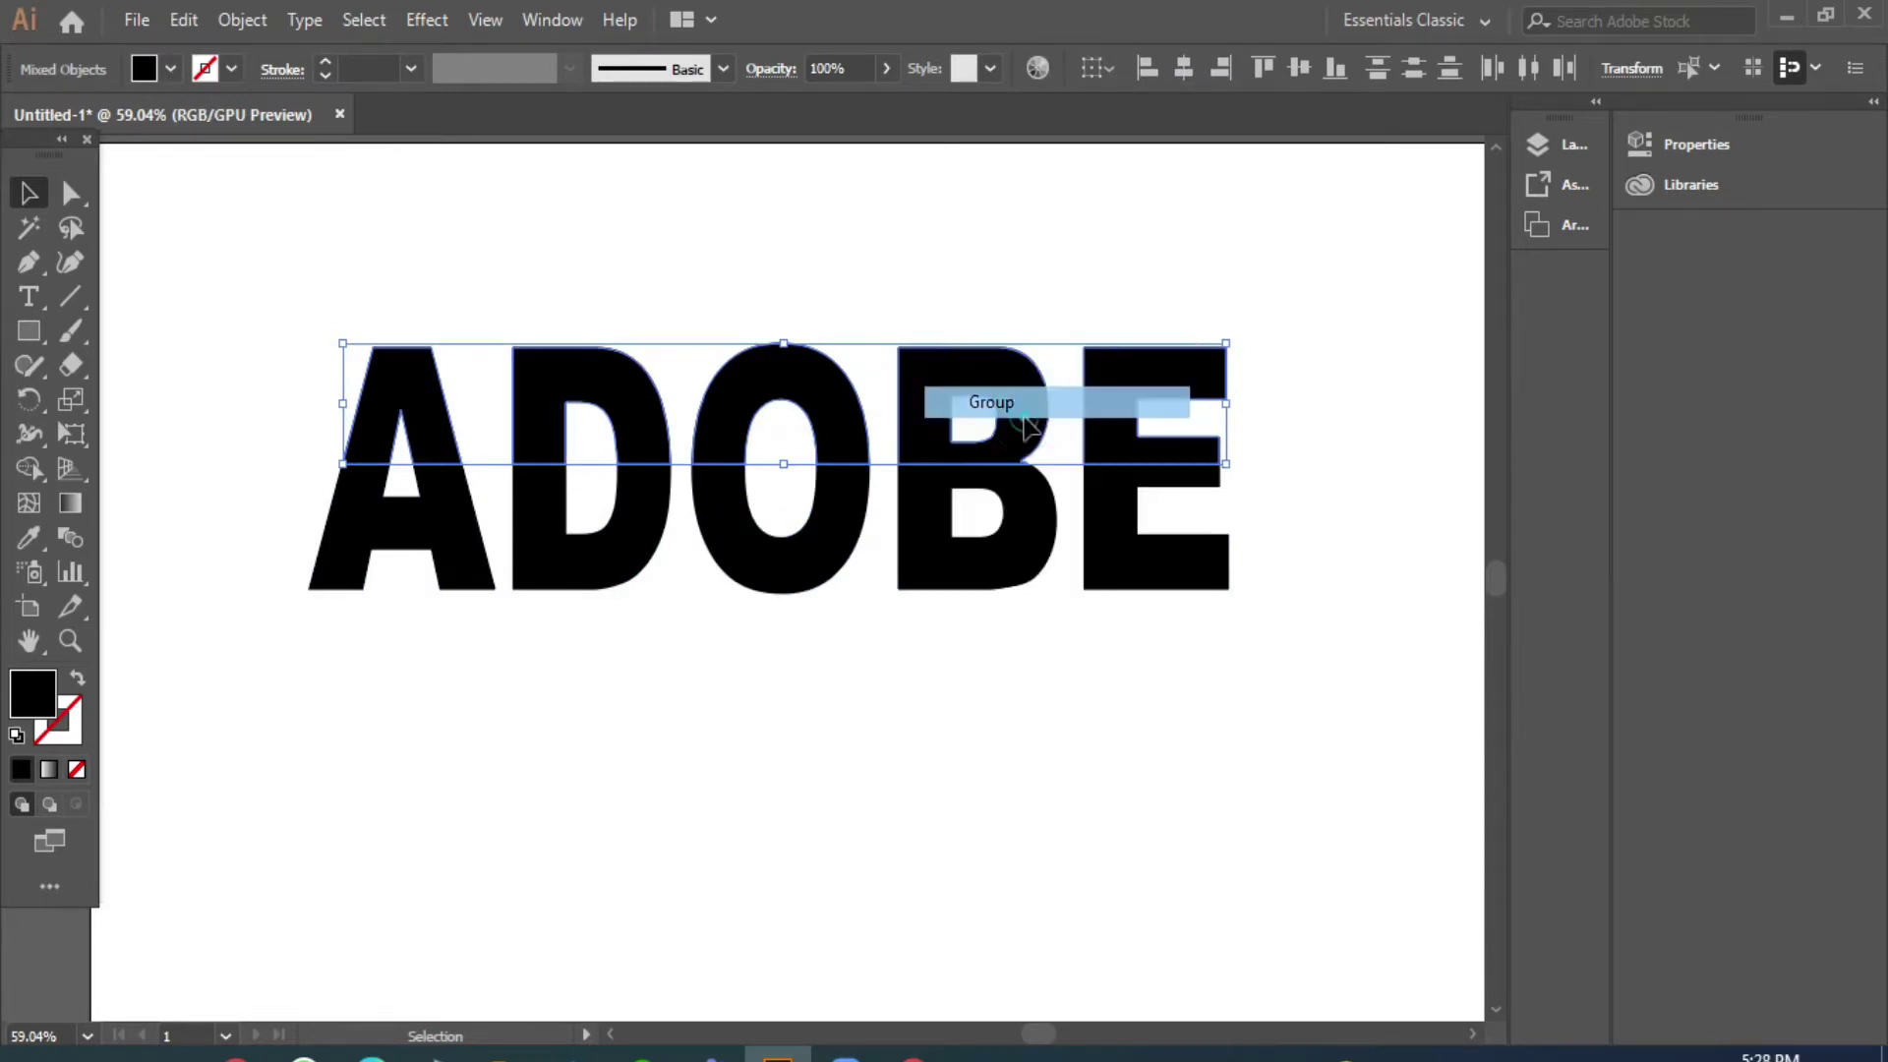
left_click_drag(259, 506, 1222, 681)
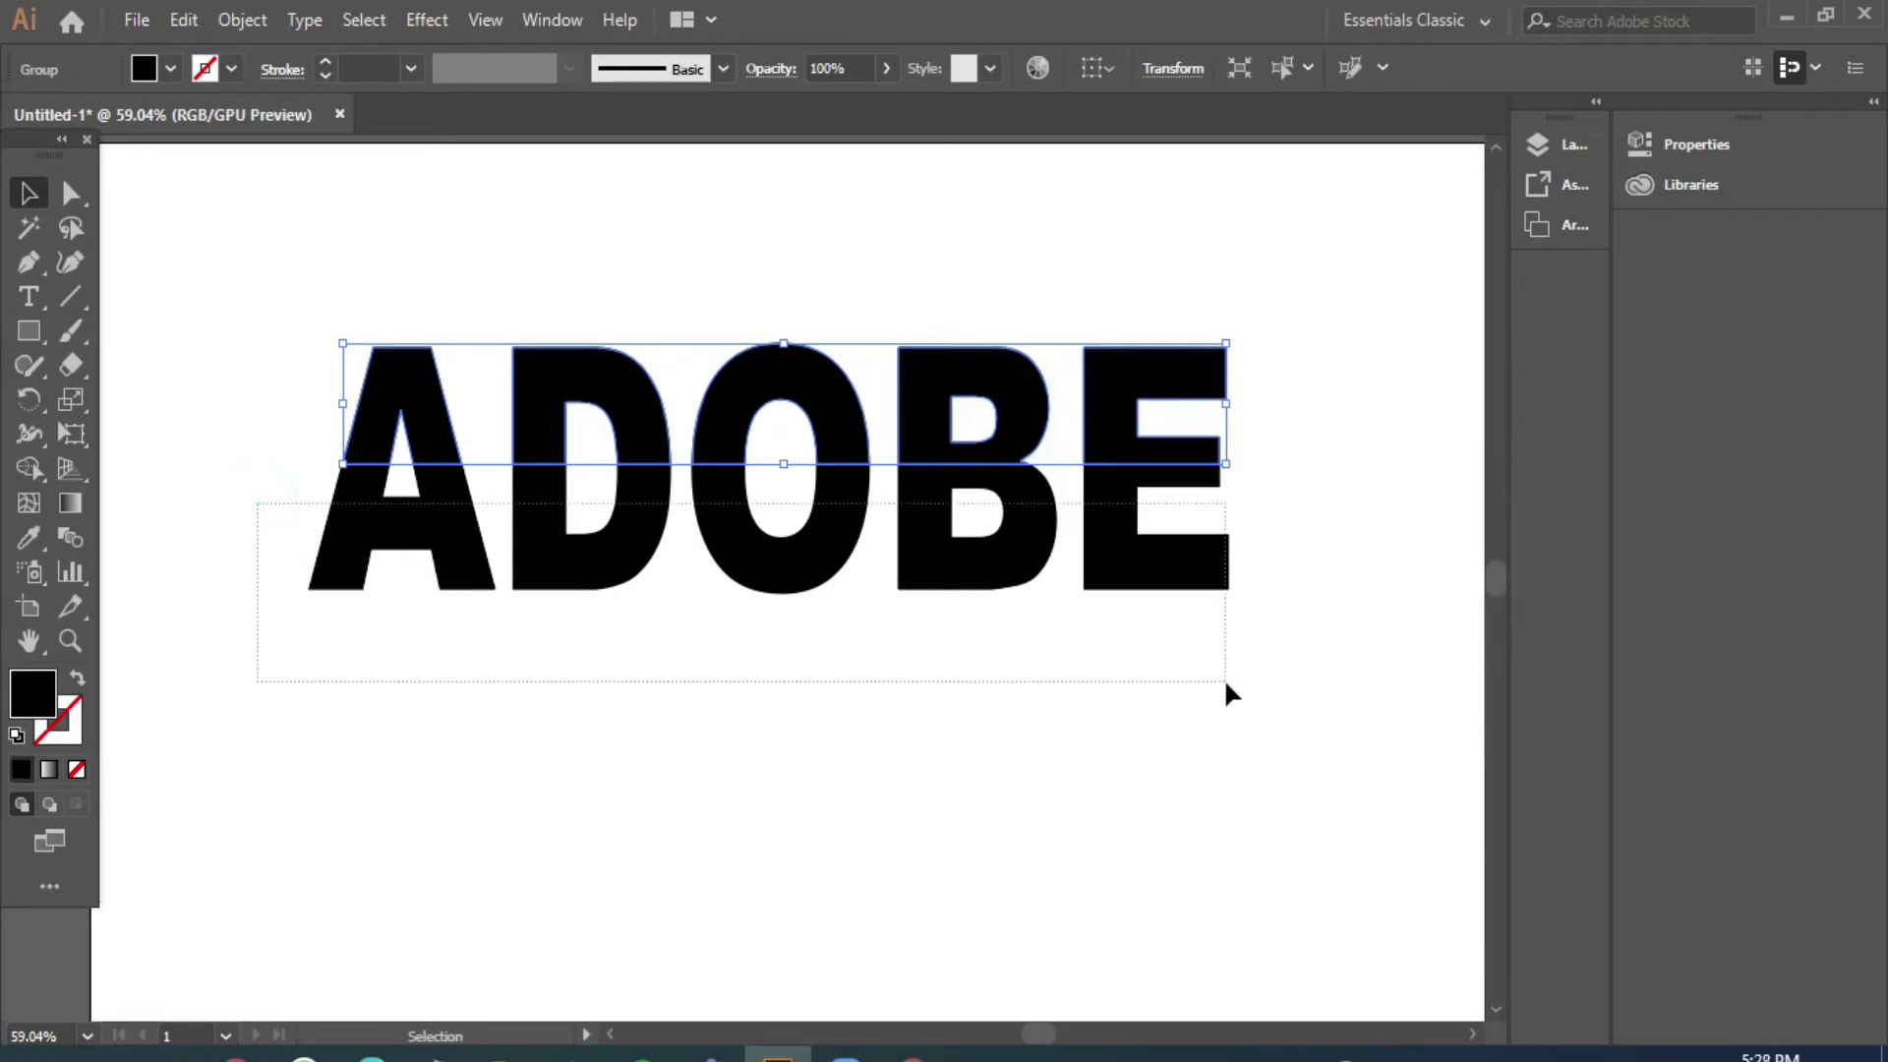
right_click(1079, 702)
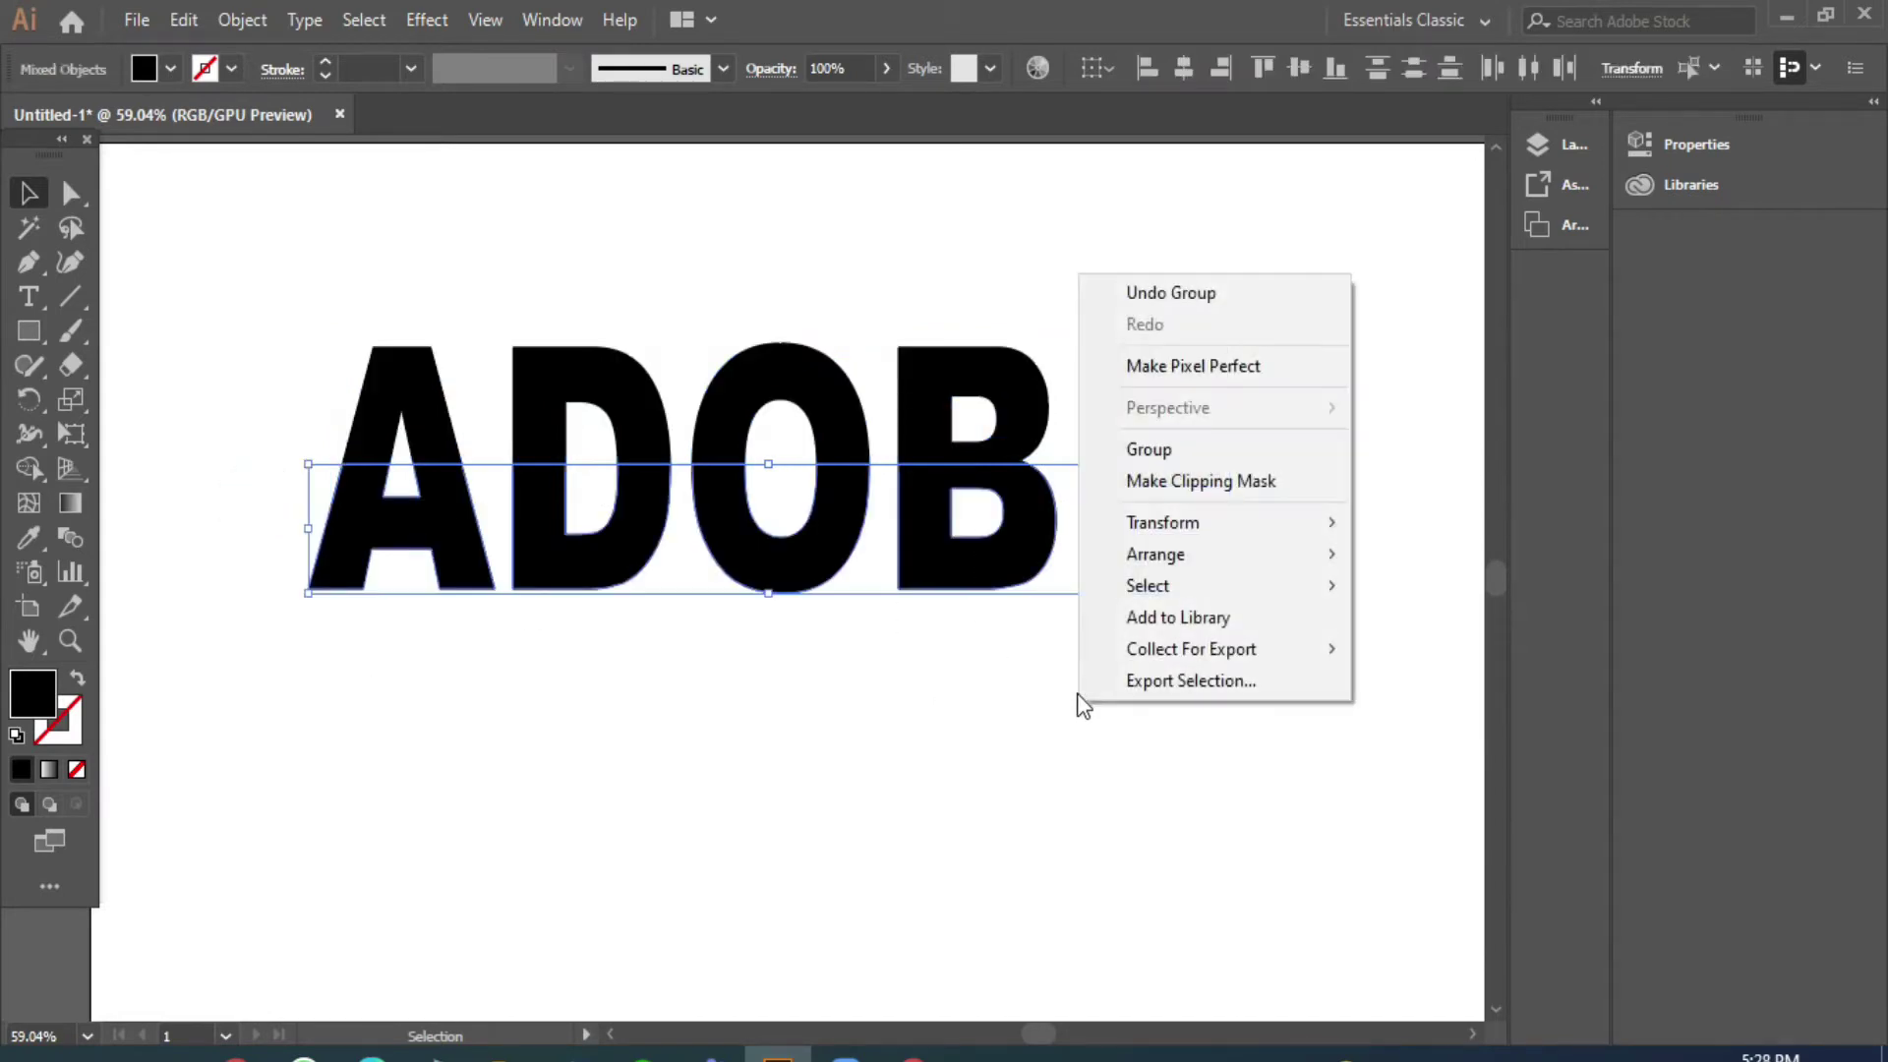
left_click(1159, 447)
left_click_drag(280, 248, 1165, 708)
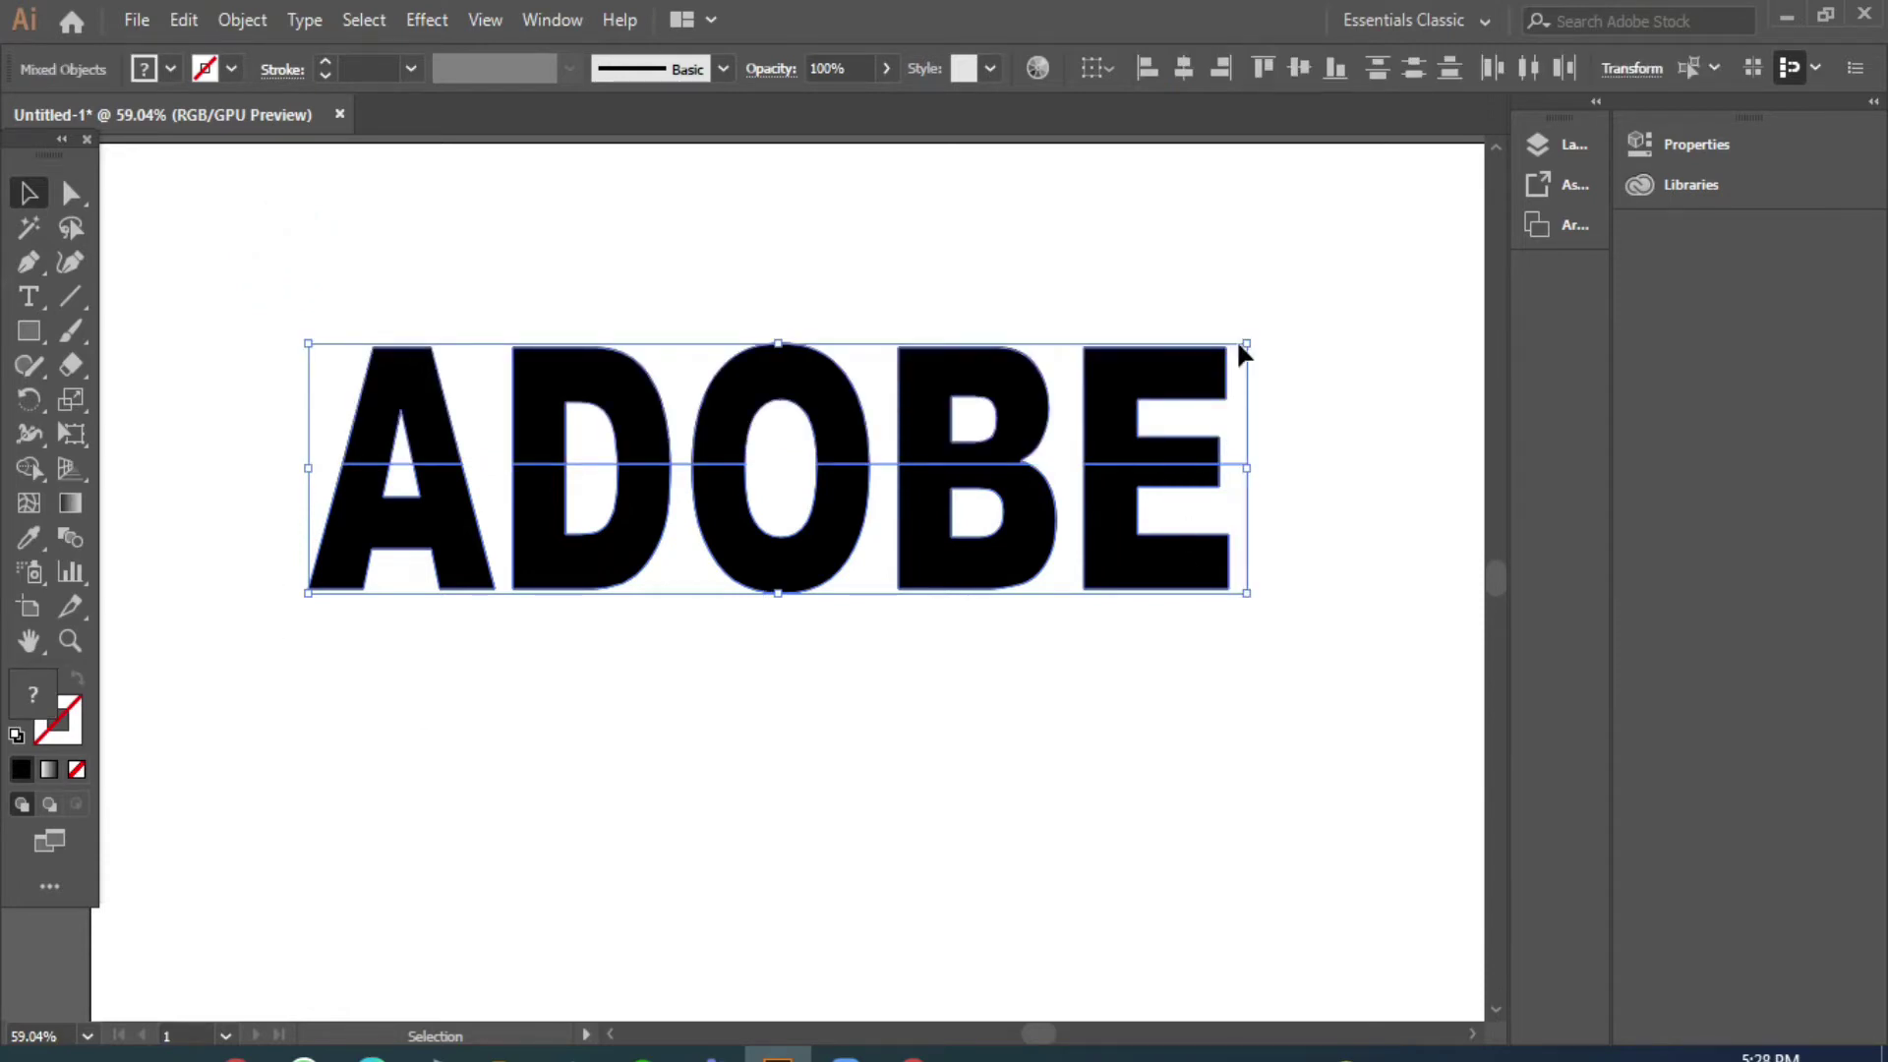
left_click_drag(1249, 344, 1044, 421)
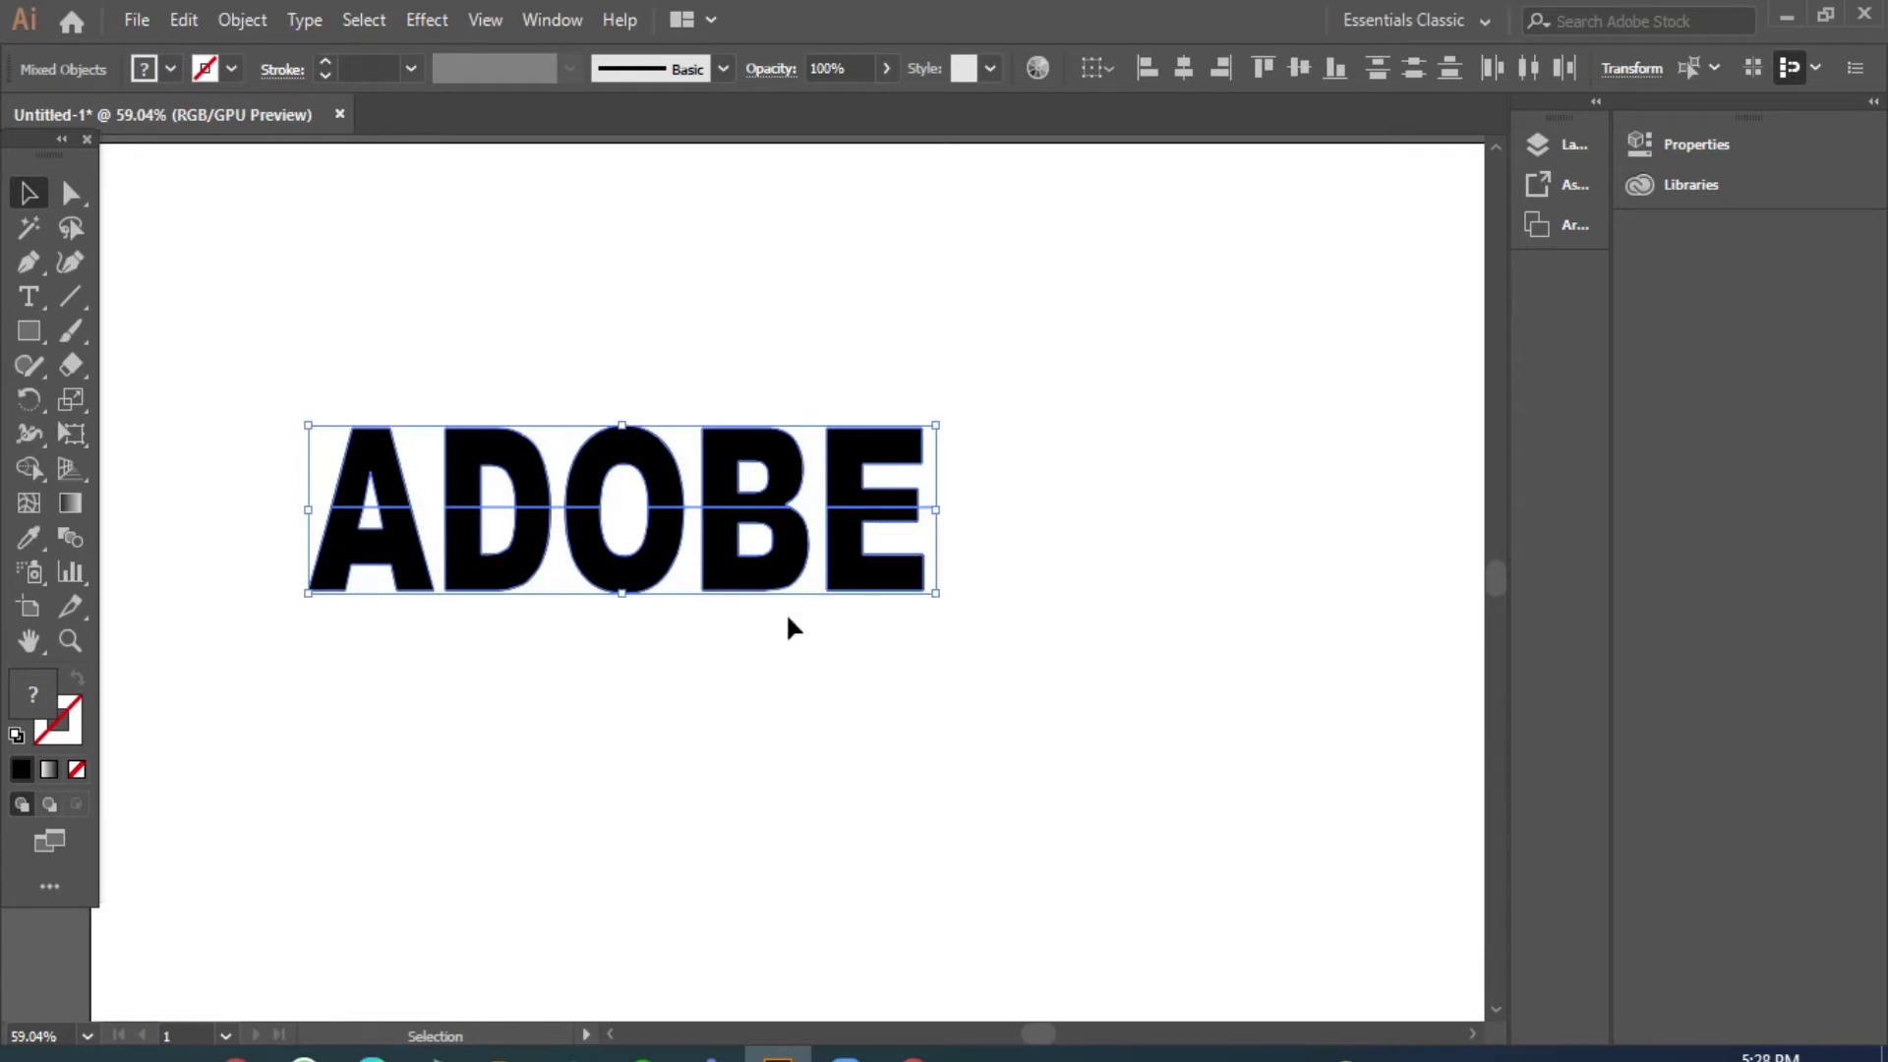
- Shear the upper-half group with a preset angle and rotate it 30° in Transform
left_click(584, 909)
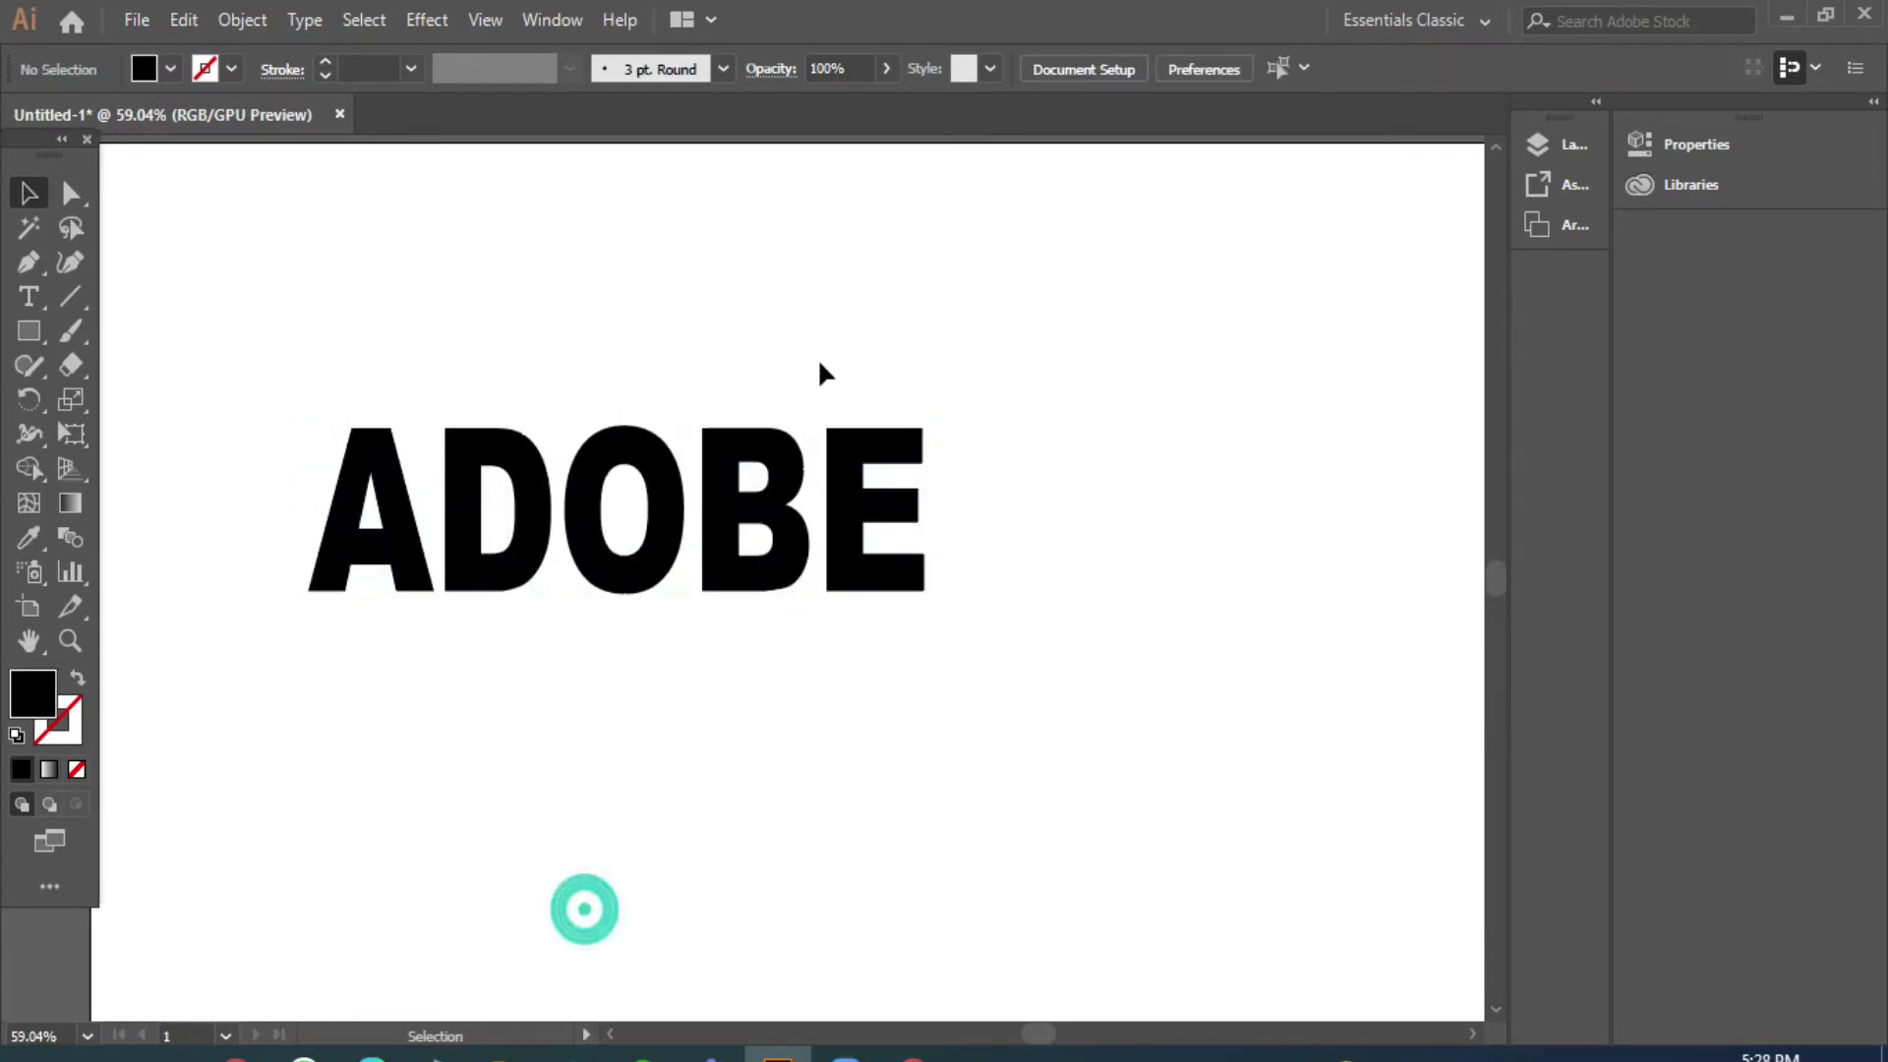
left_click(852, 447)
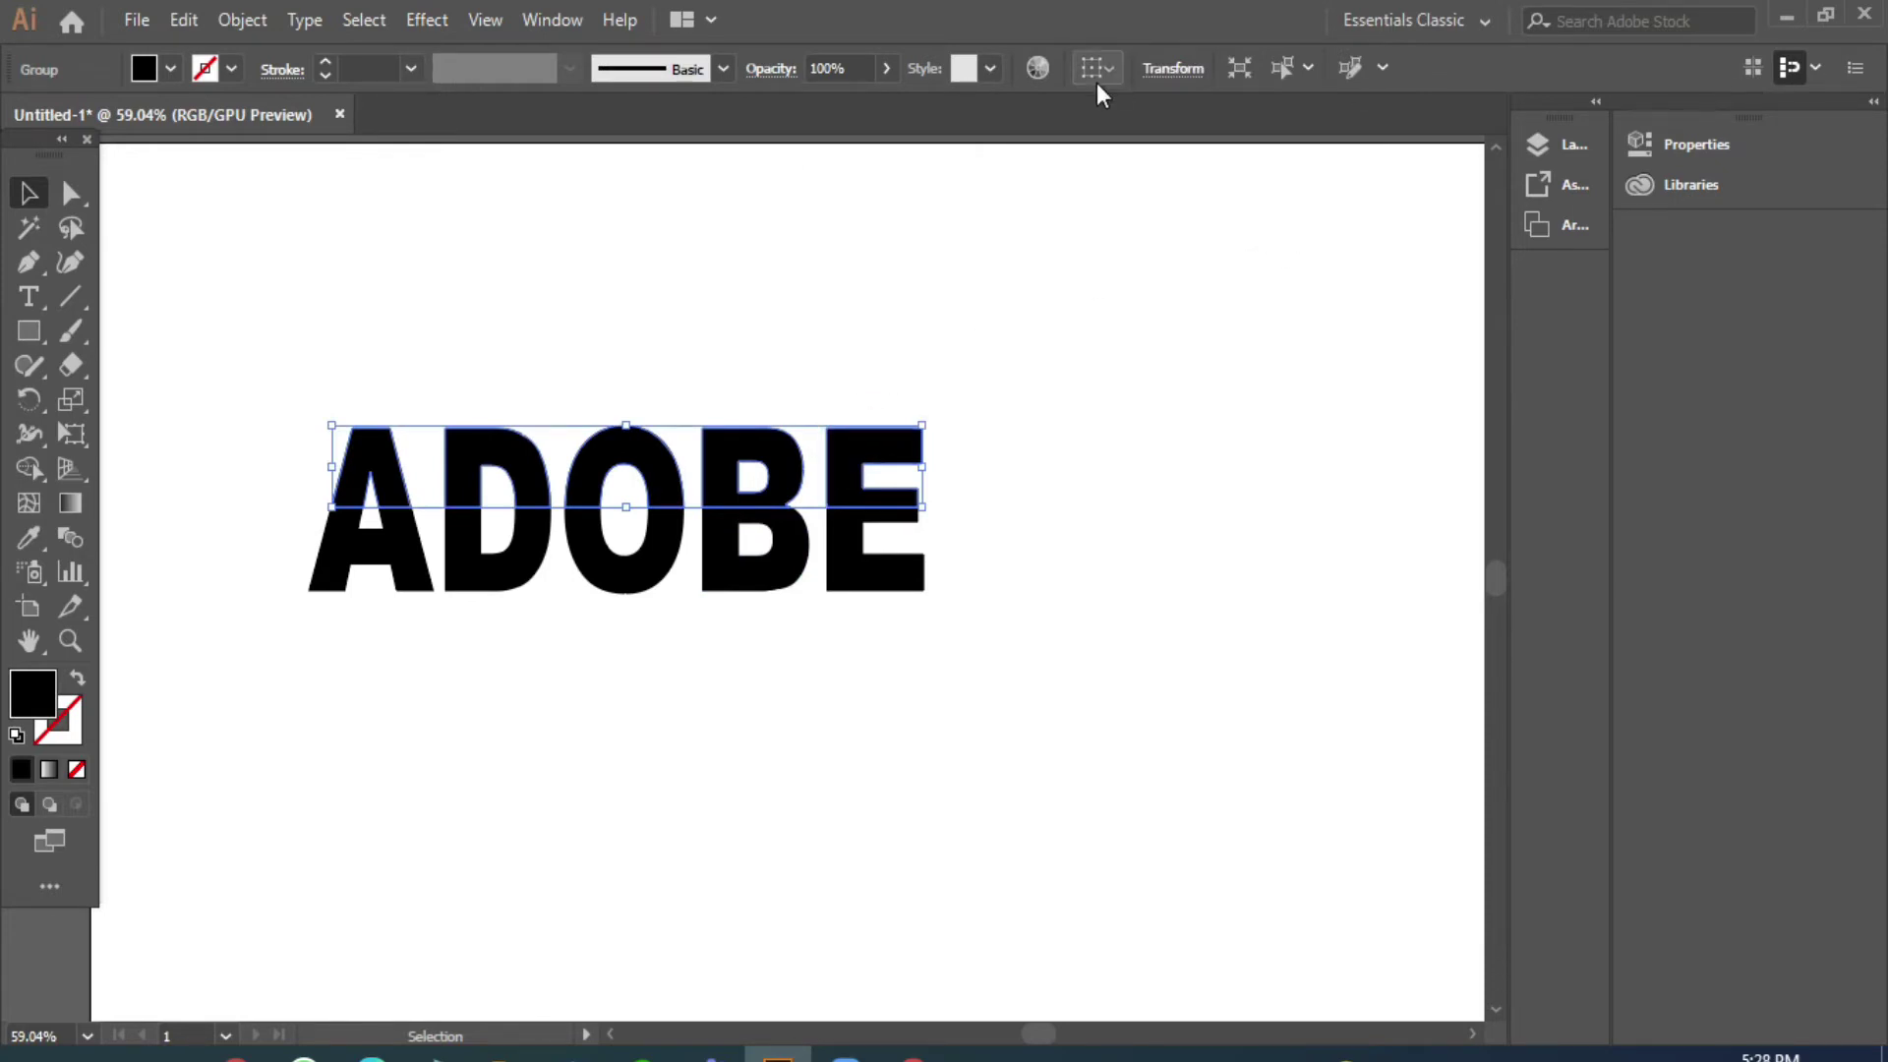
left_click(1192, 75)
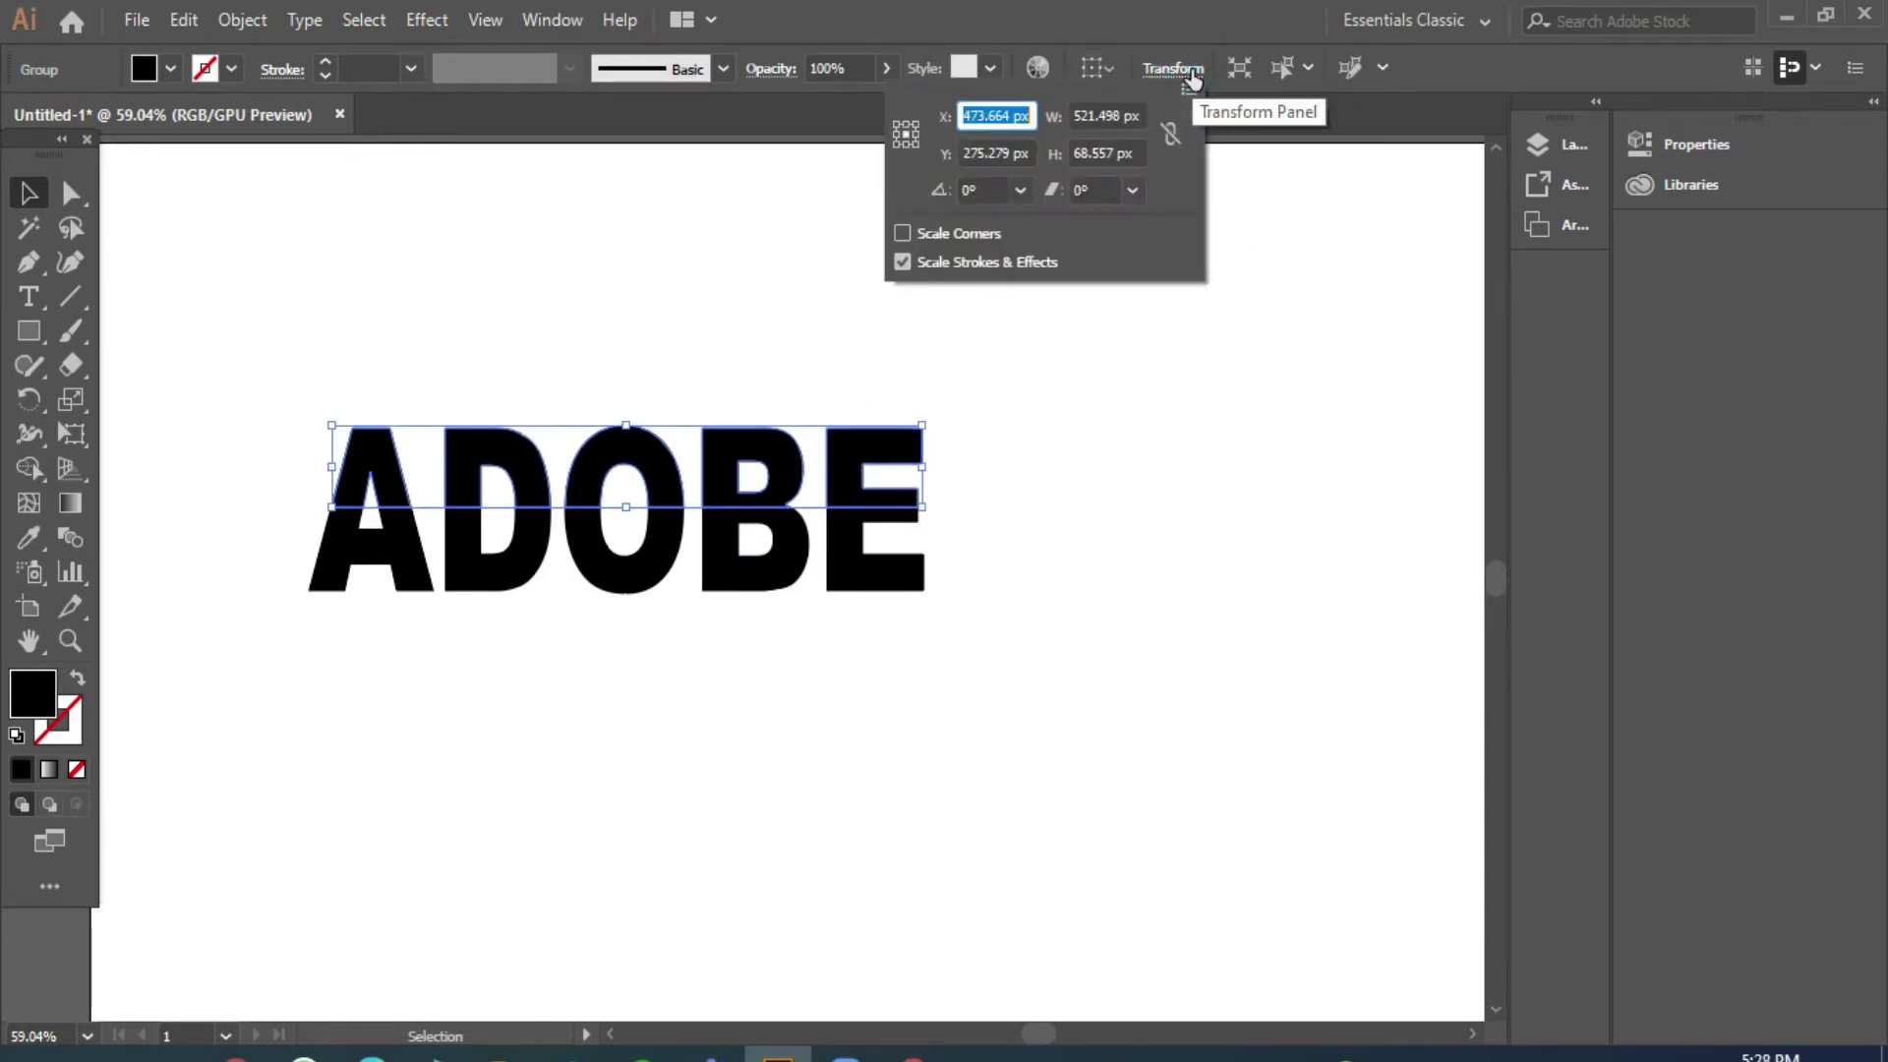
left_click(1136, 192)
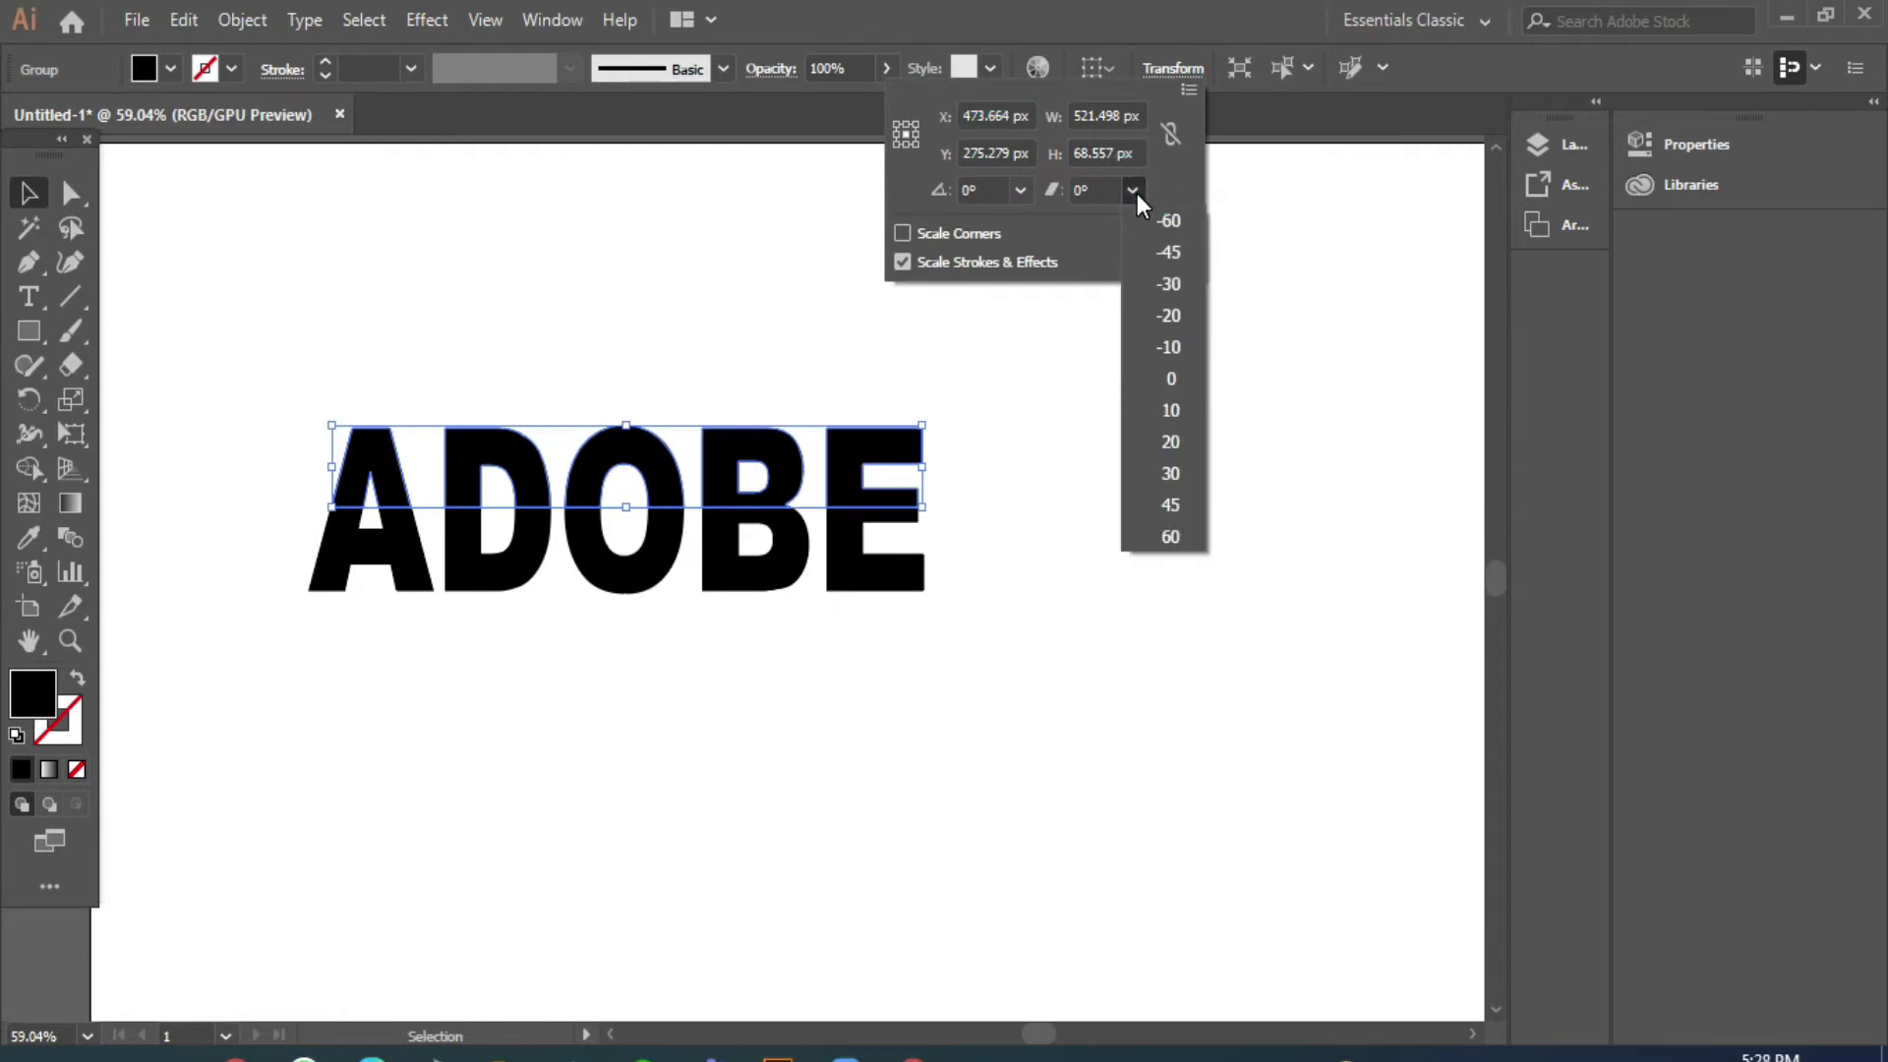
left_click(1165, 285)
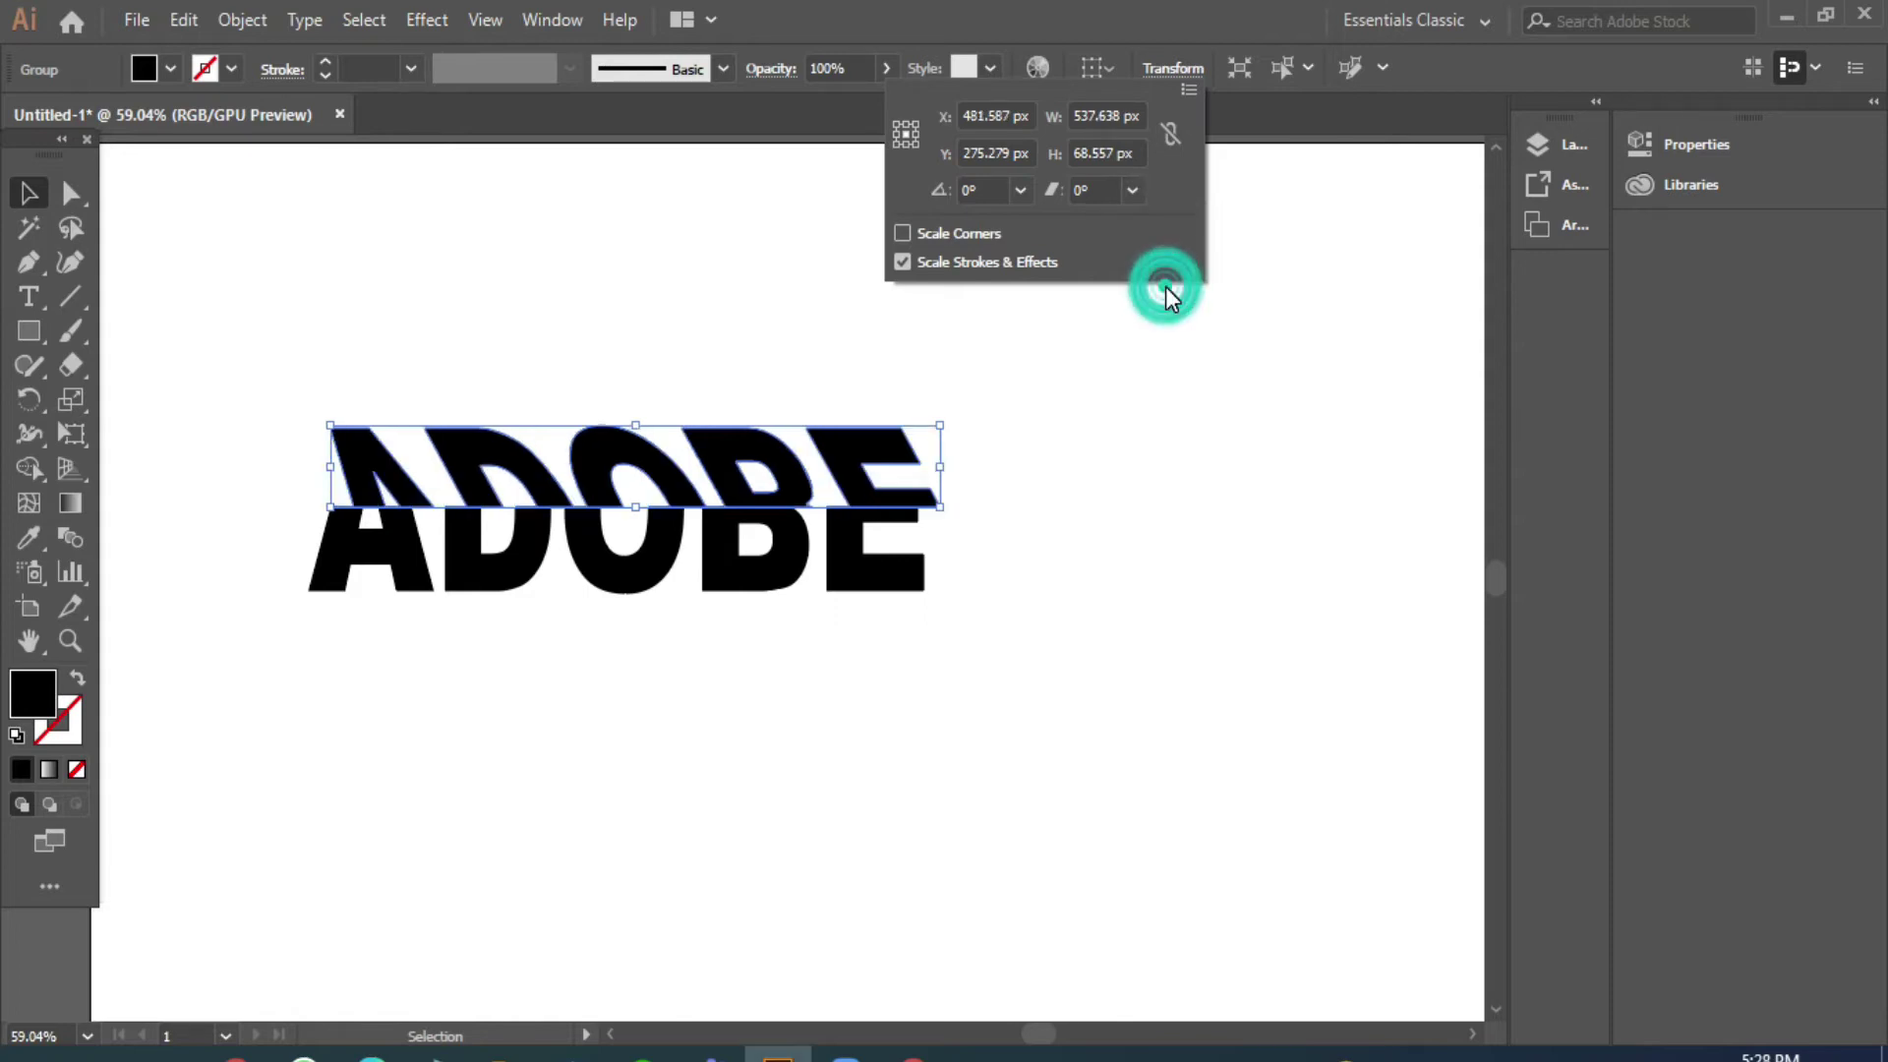
left_click(1021, 190)
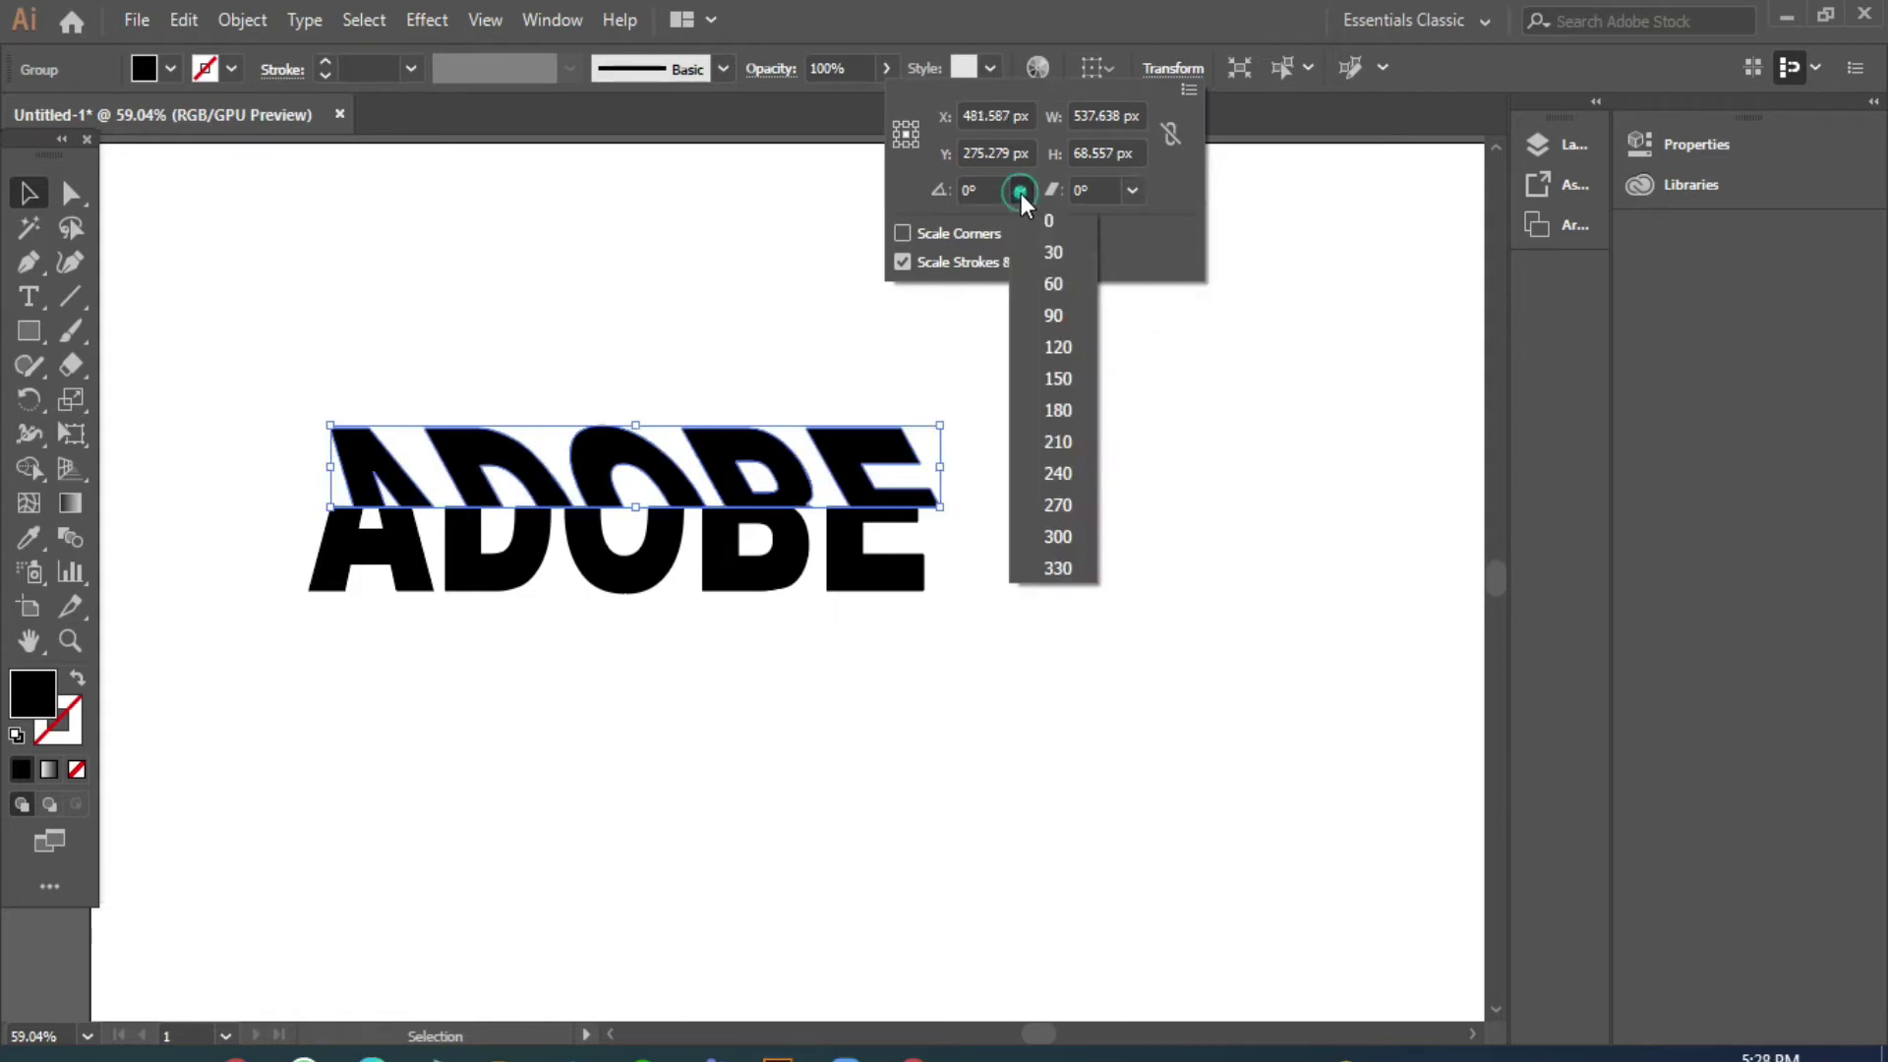
left_click(1048, 254)
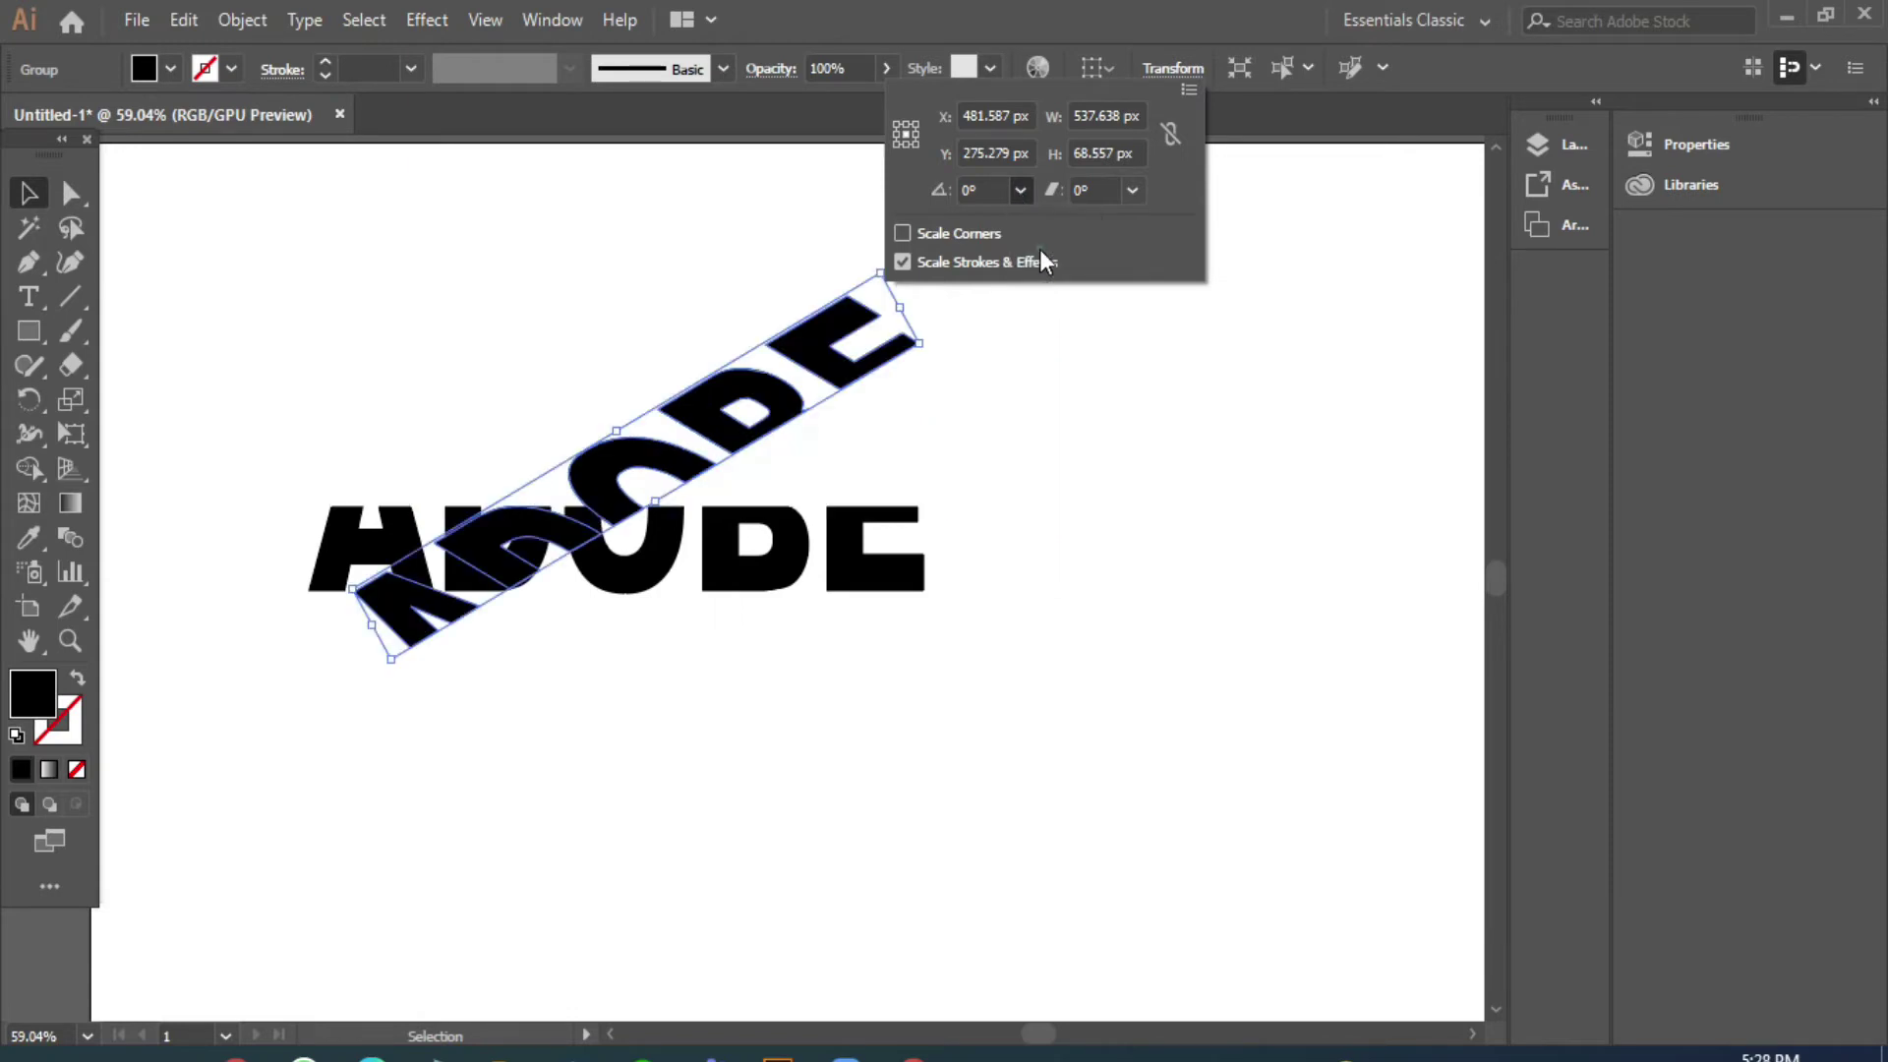
left_click(952, 434)
left_click(954, 458)
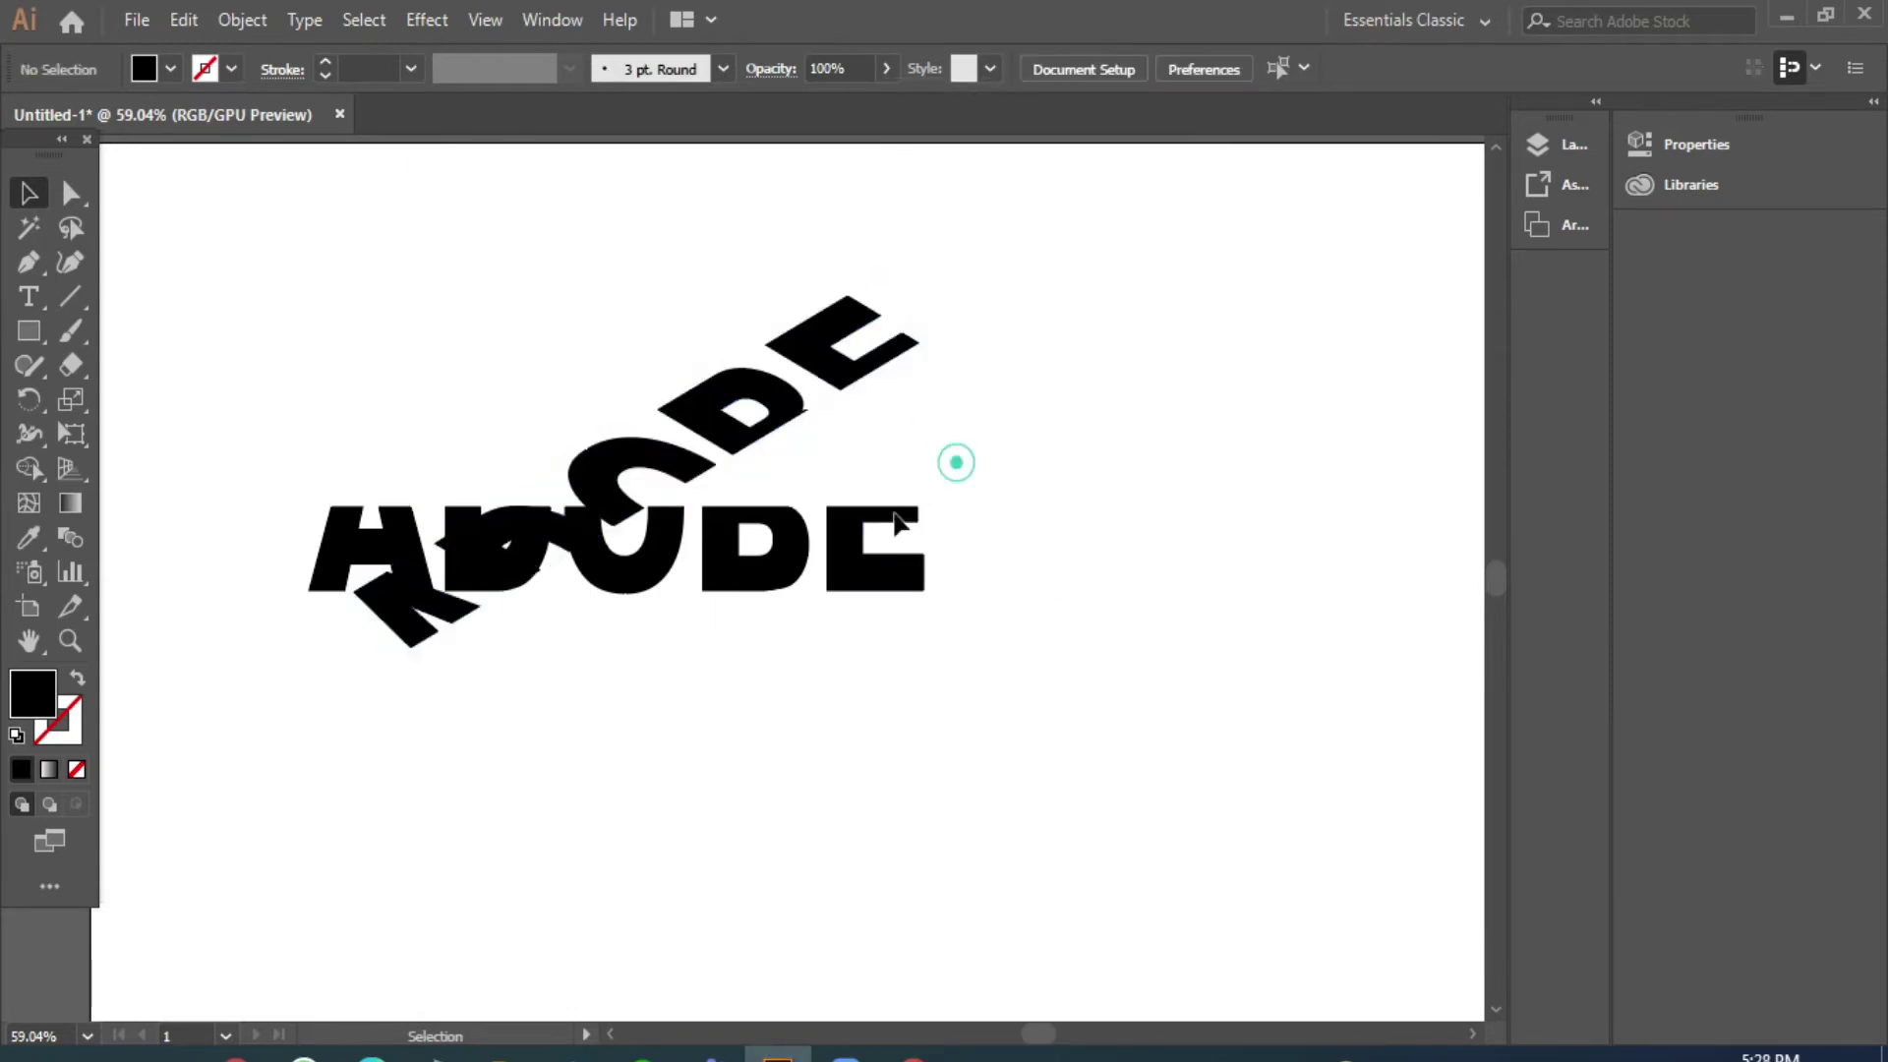
left_click(811, 575)
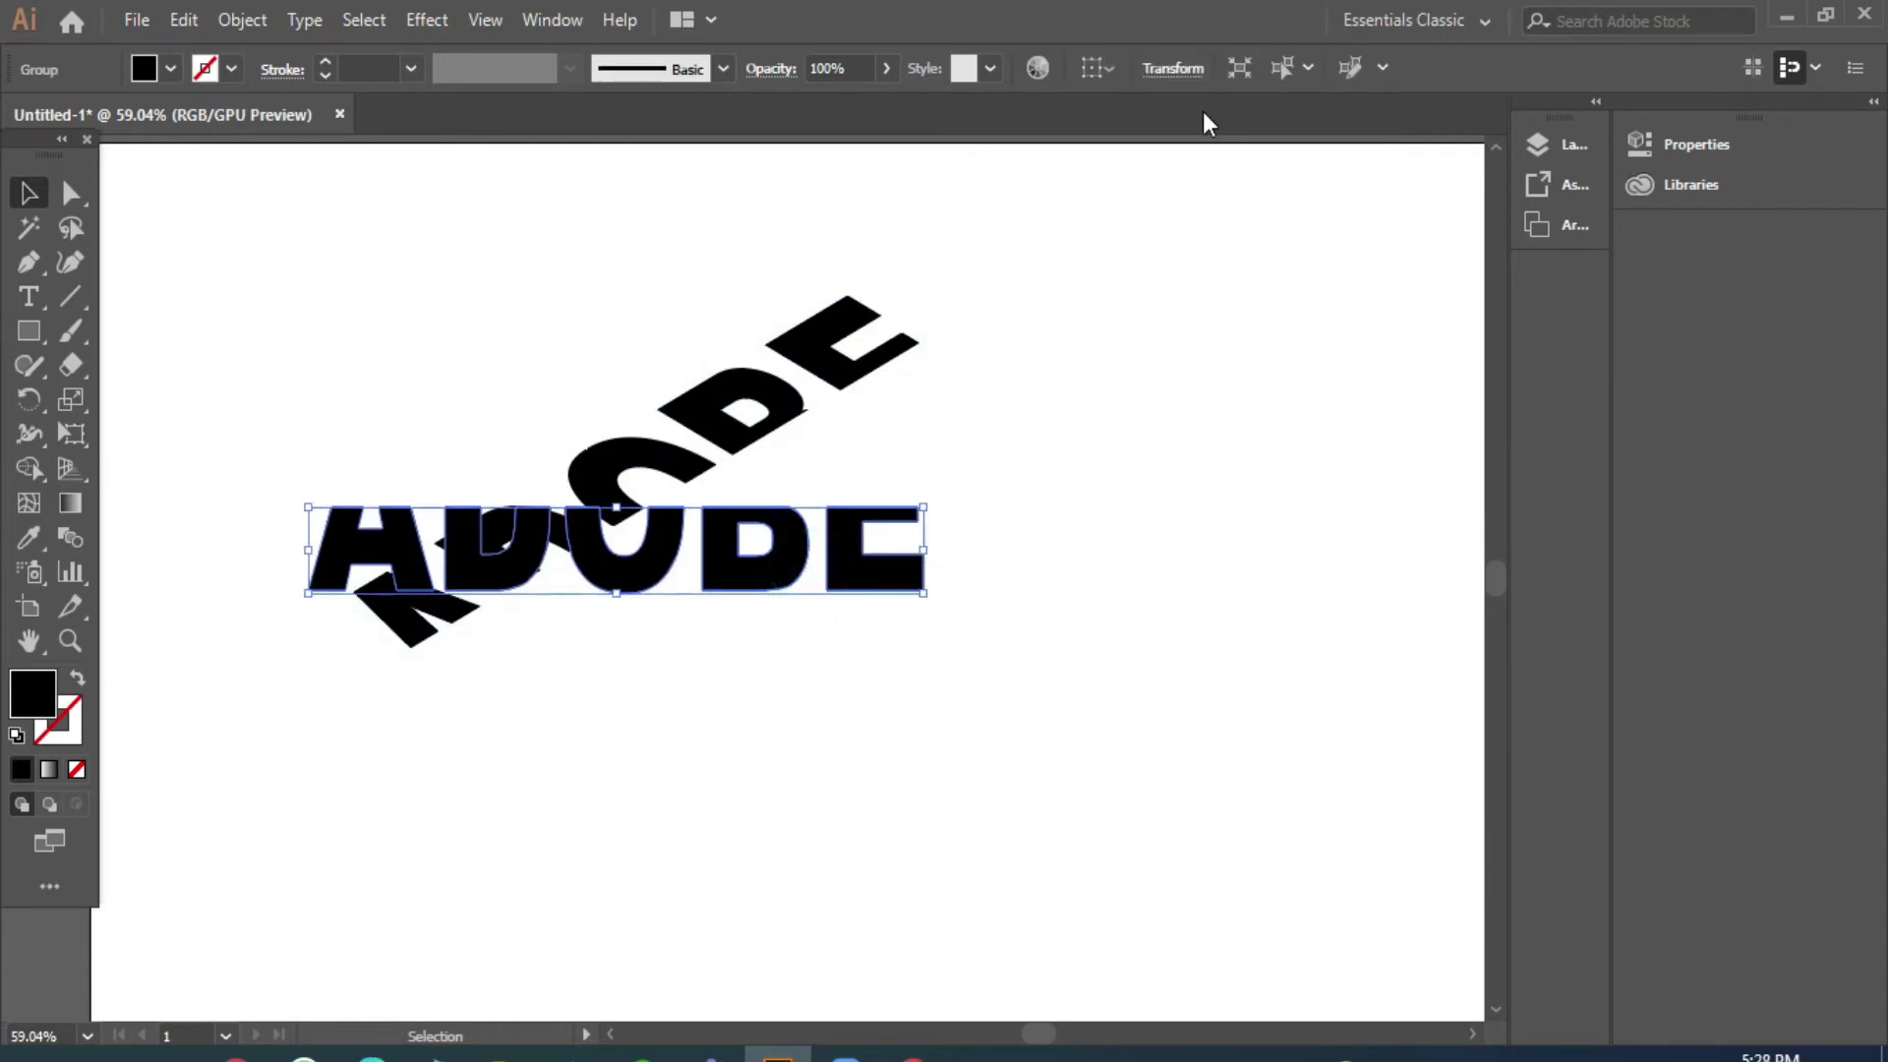
- Shear and rotate the lower-half group 30°, then move it against the upper letters
left_click(1175, 69)
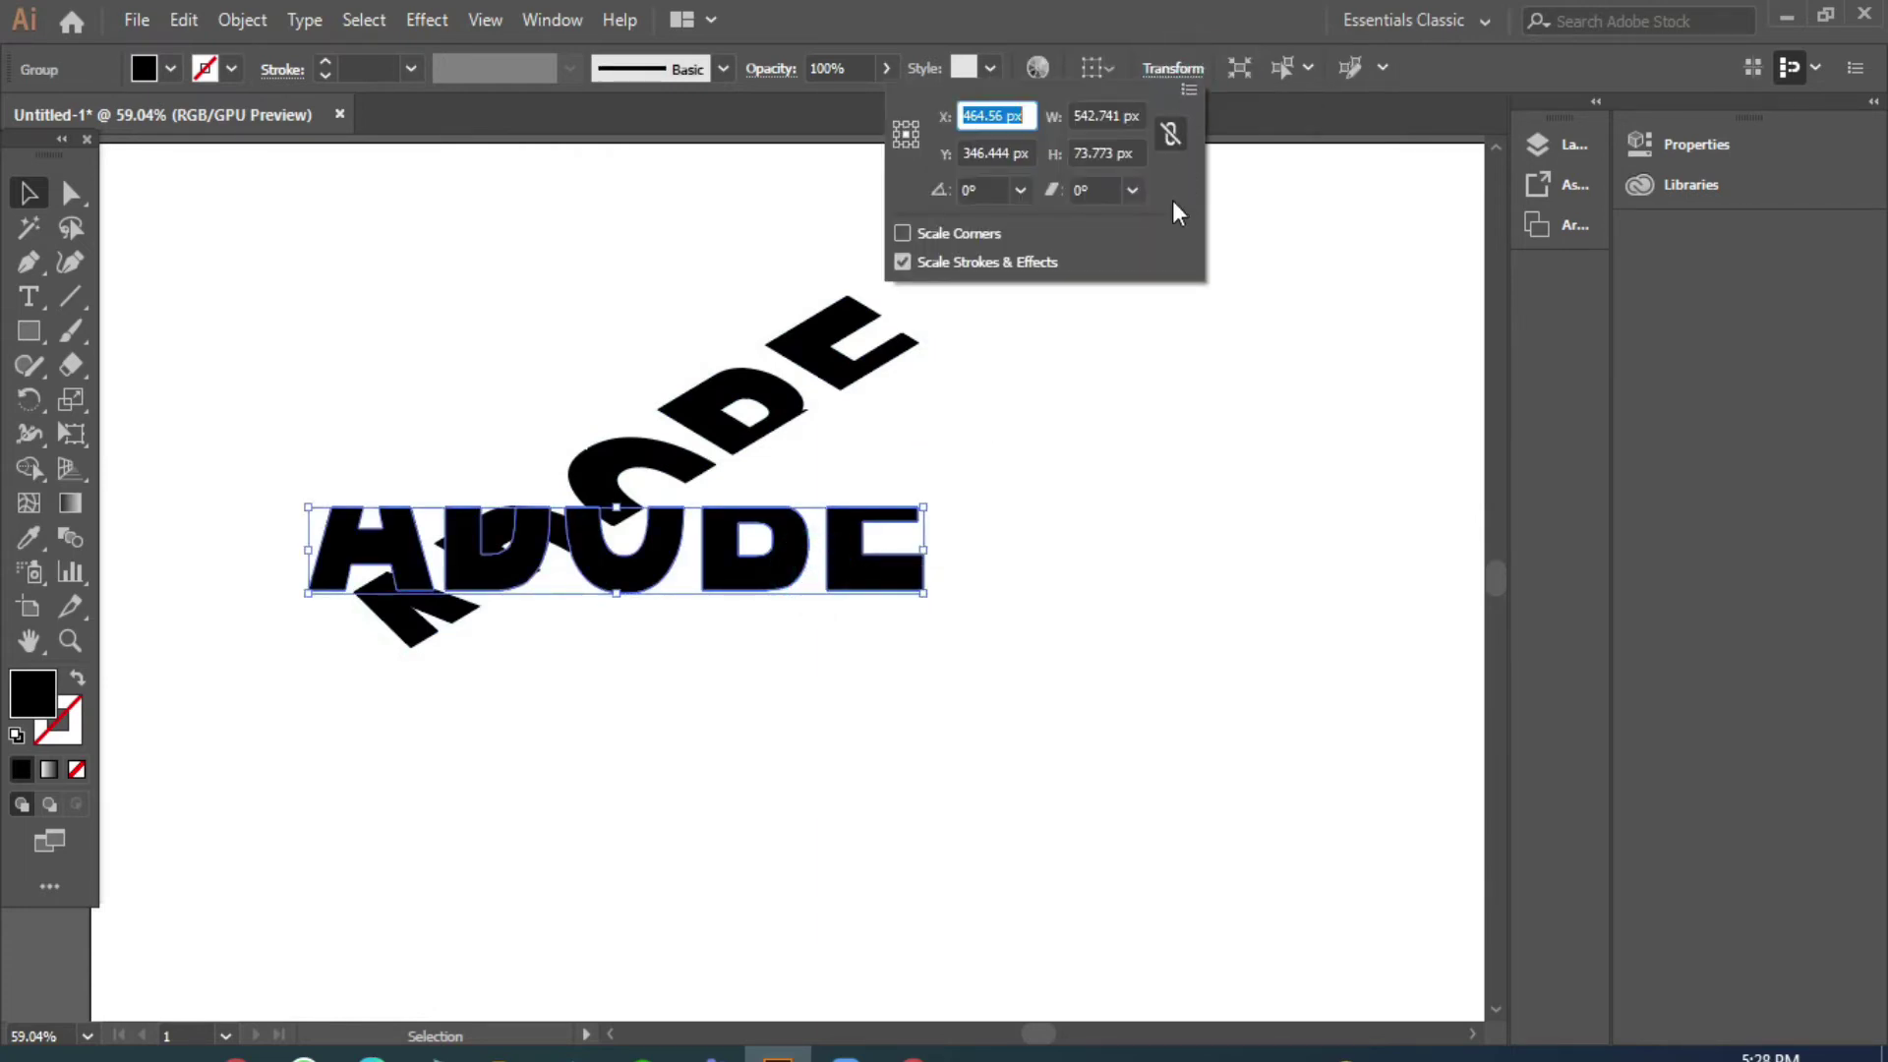
left_click(1133, 191)
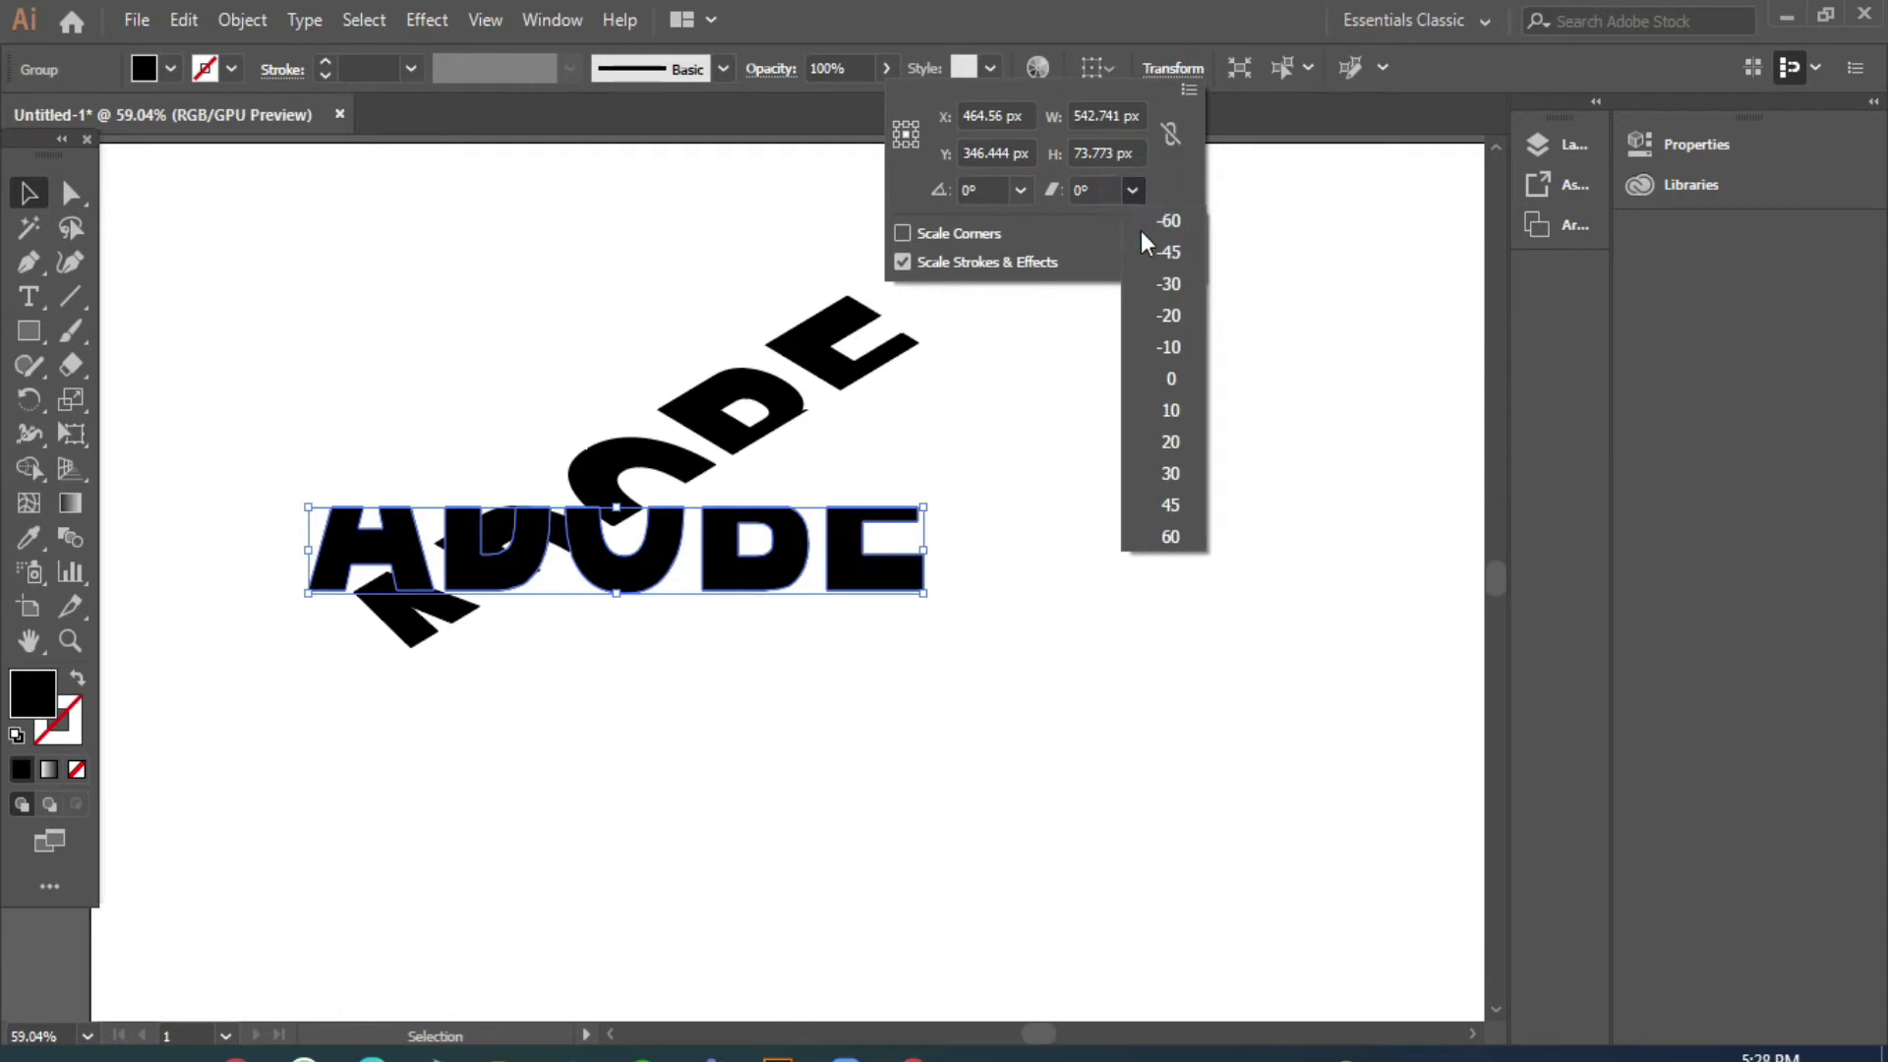
left_click(1171, 473)
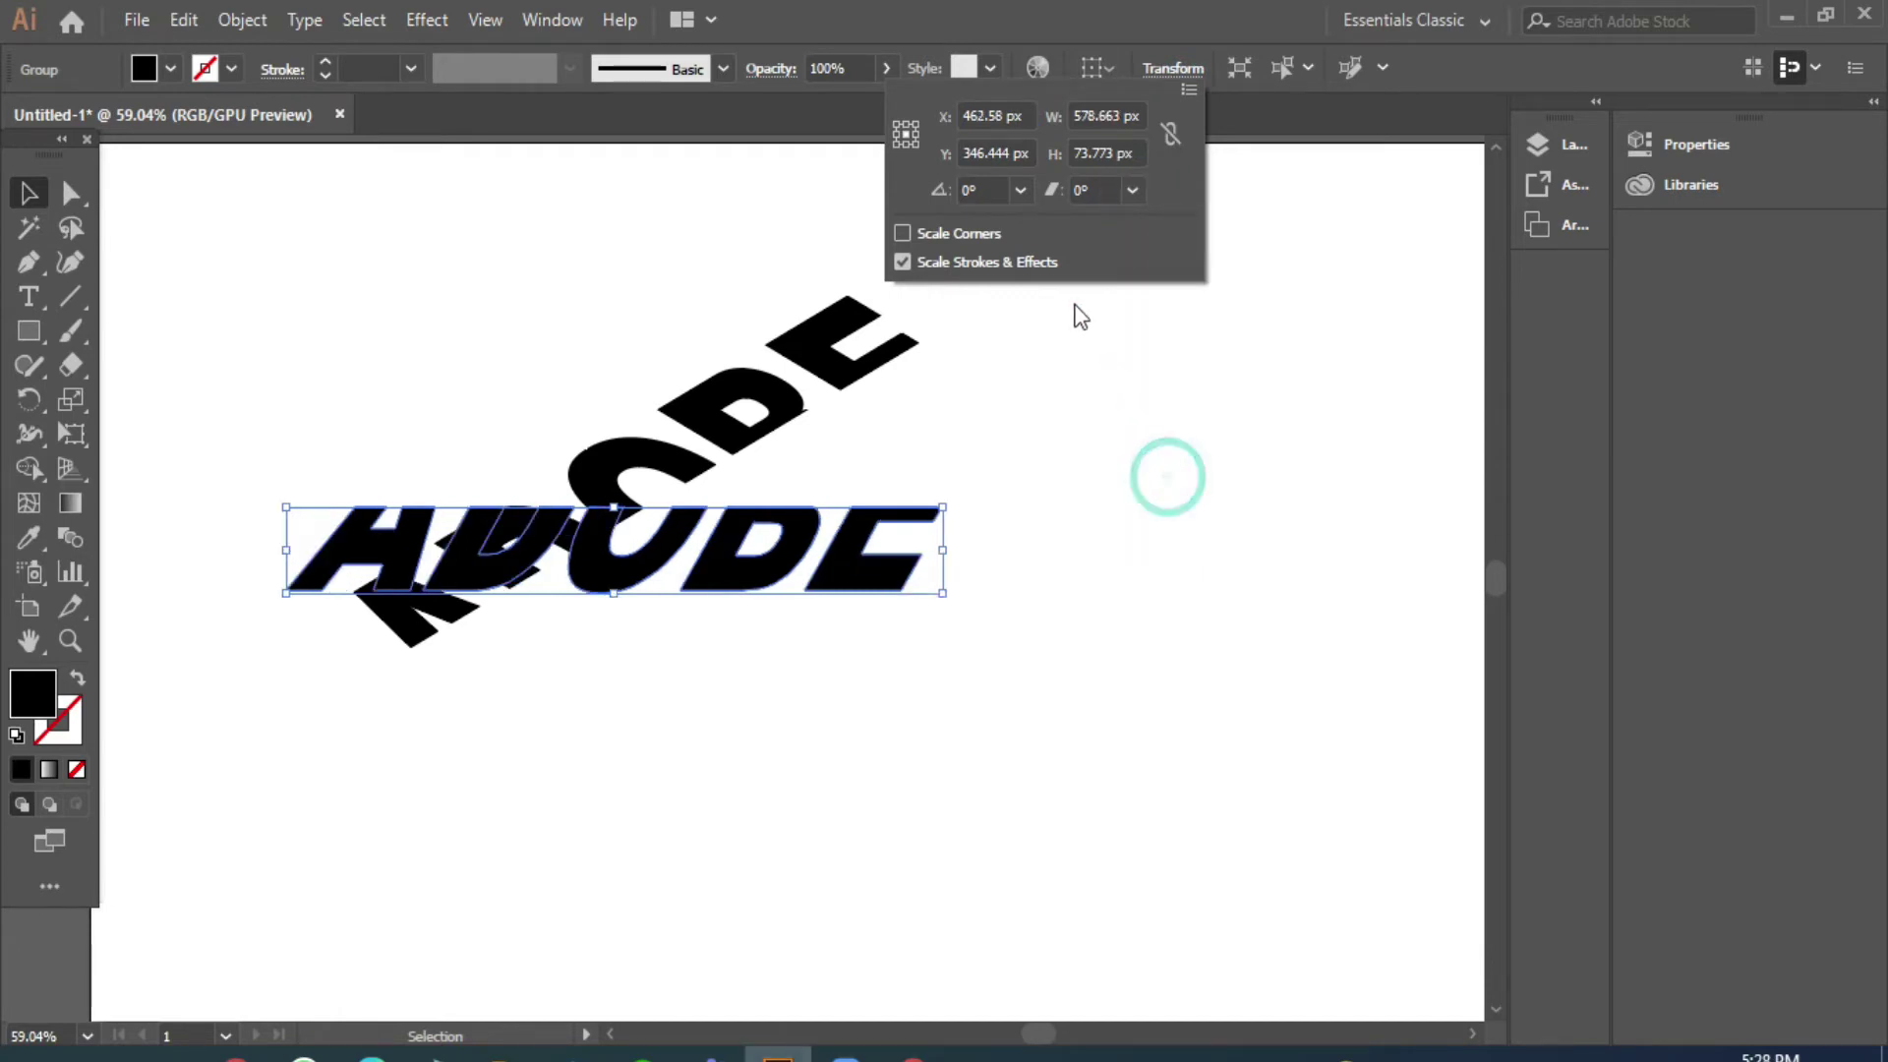
left_click(1022, 191)
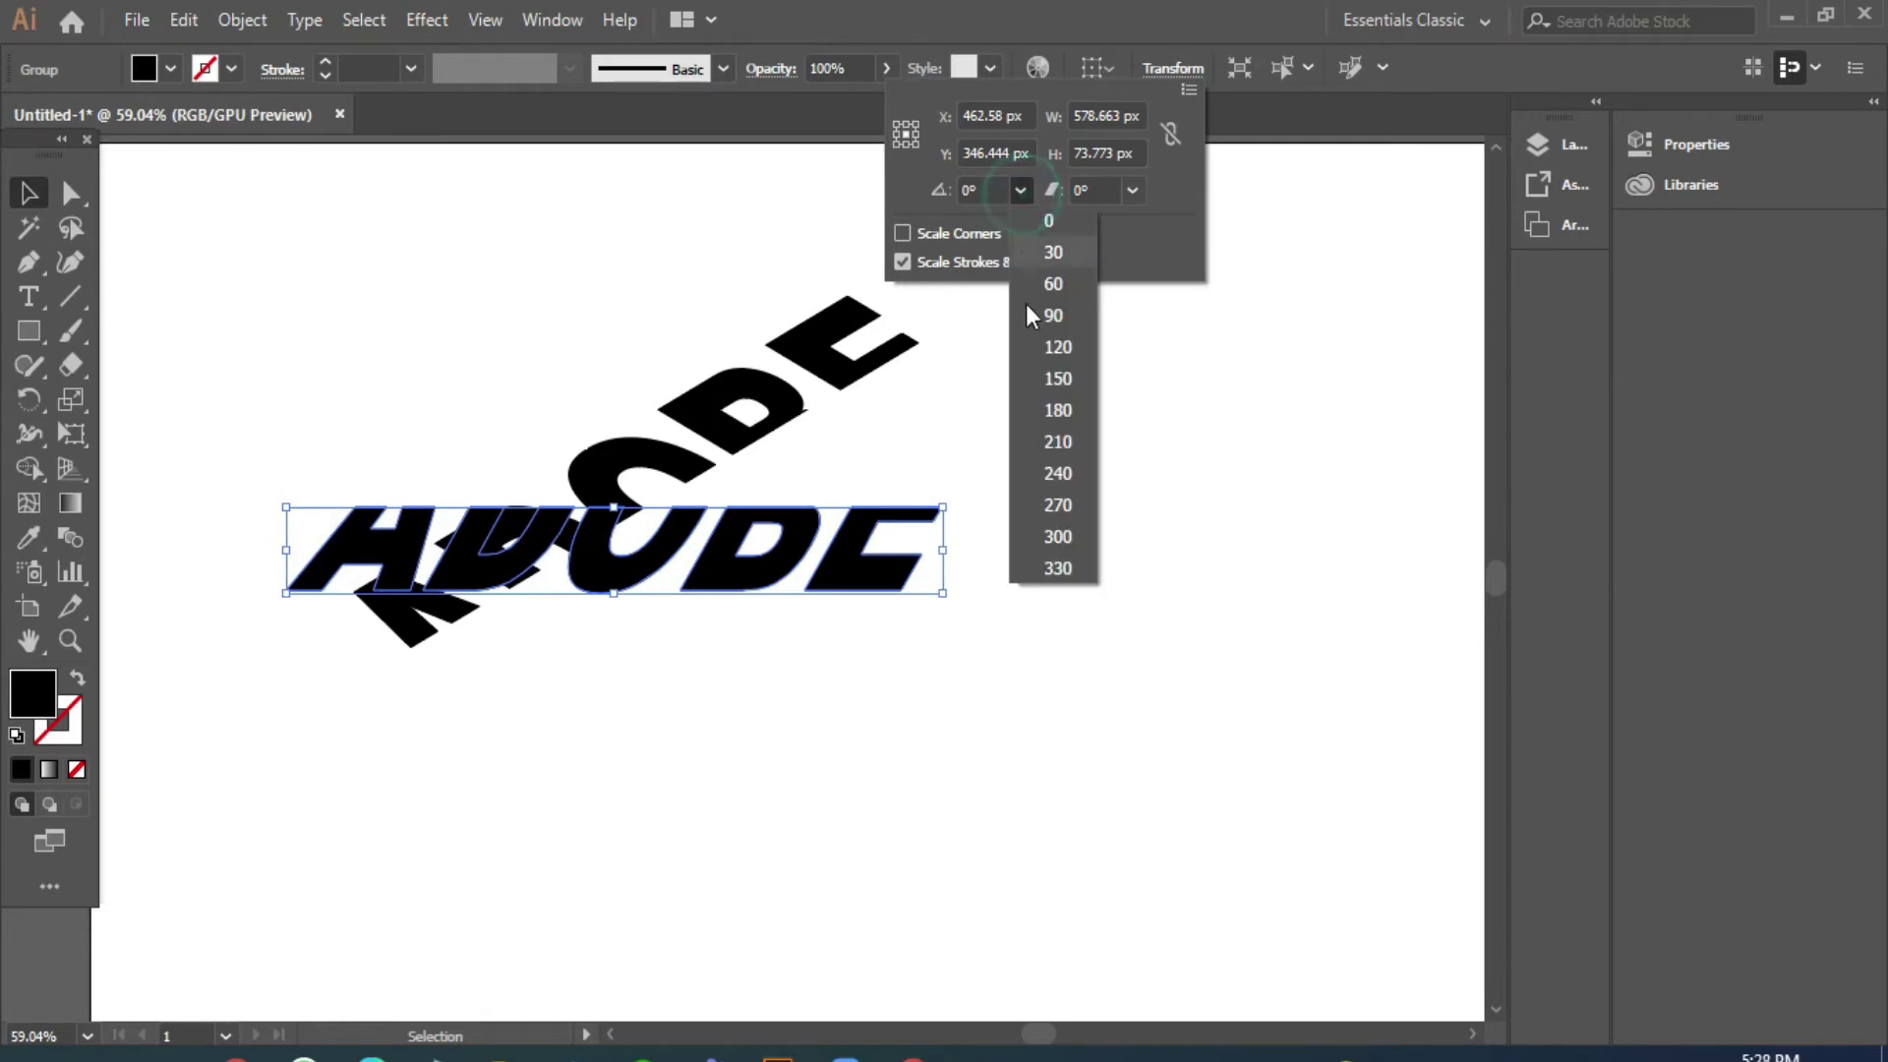
left_click(1052, 252)
left_click(918, 562)
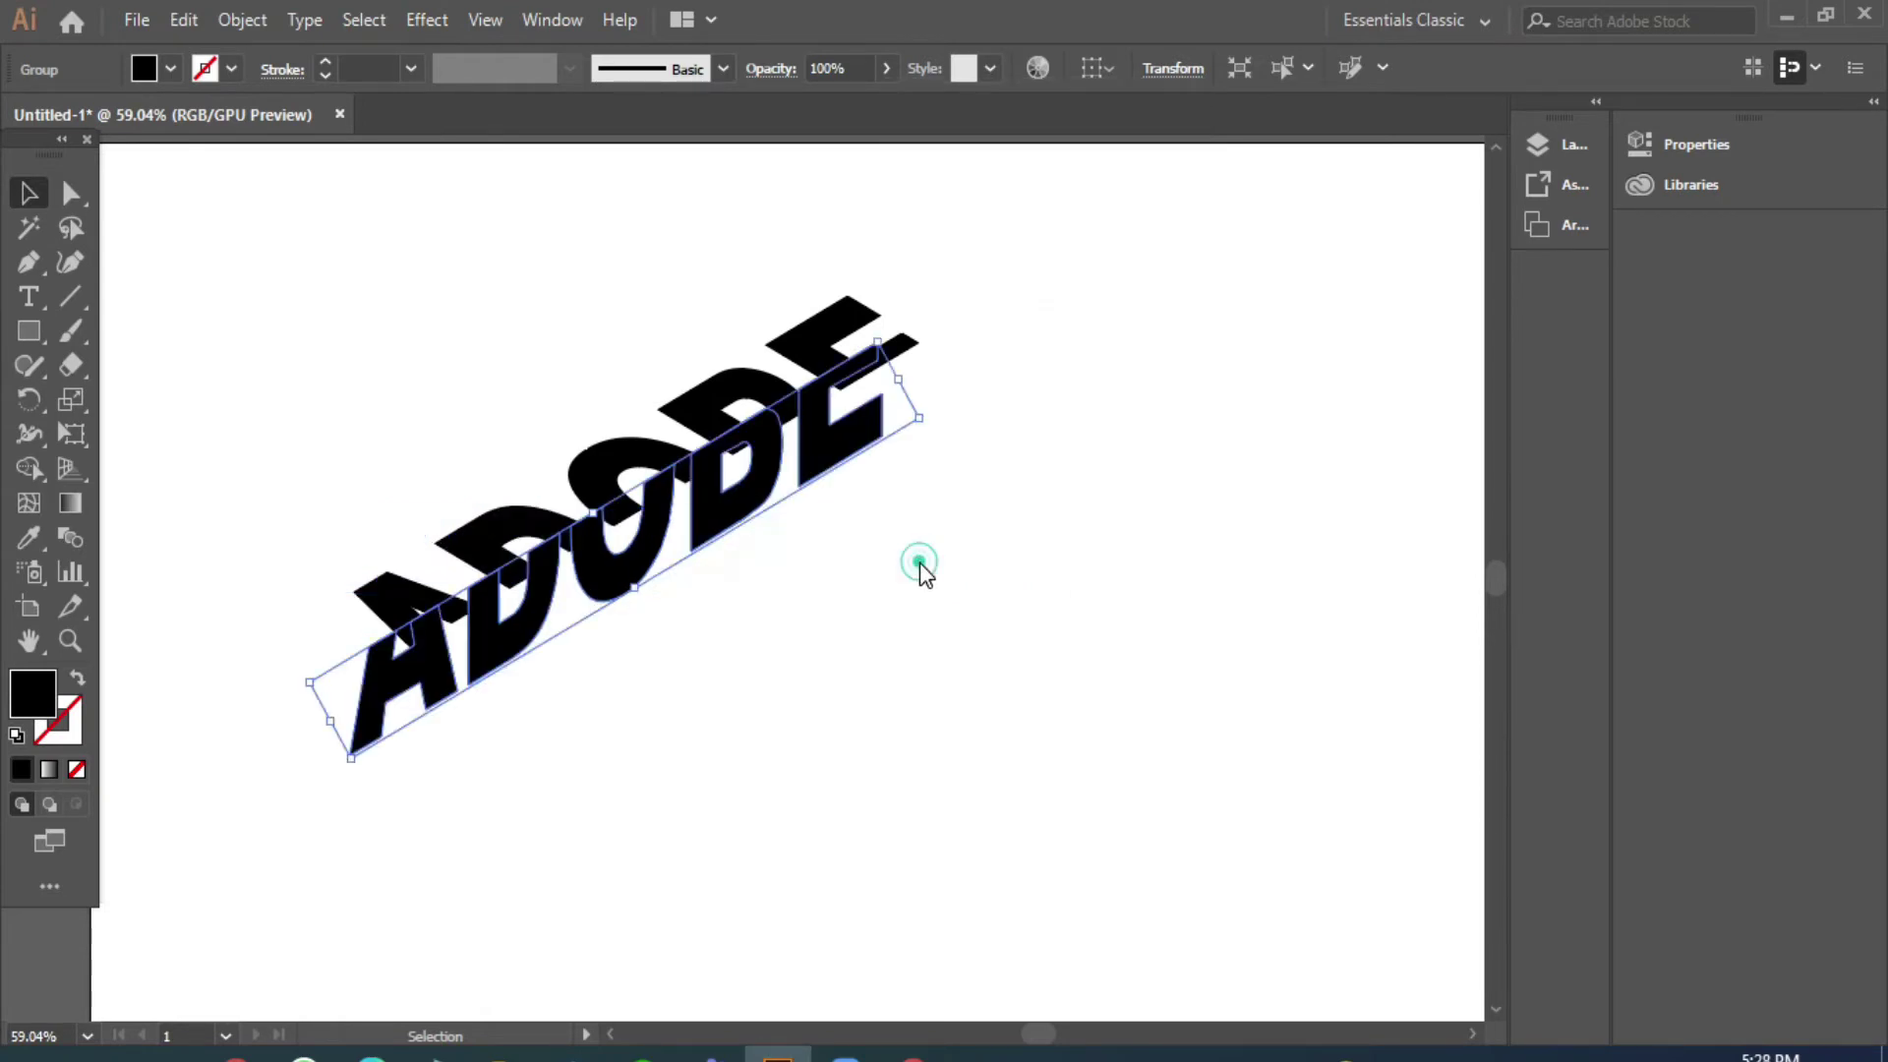
left_click_drag(868, 448, 911, 450)
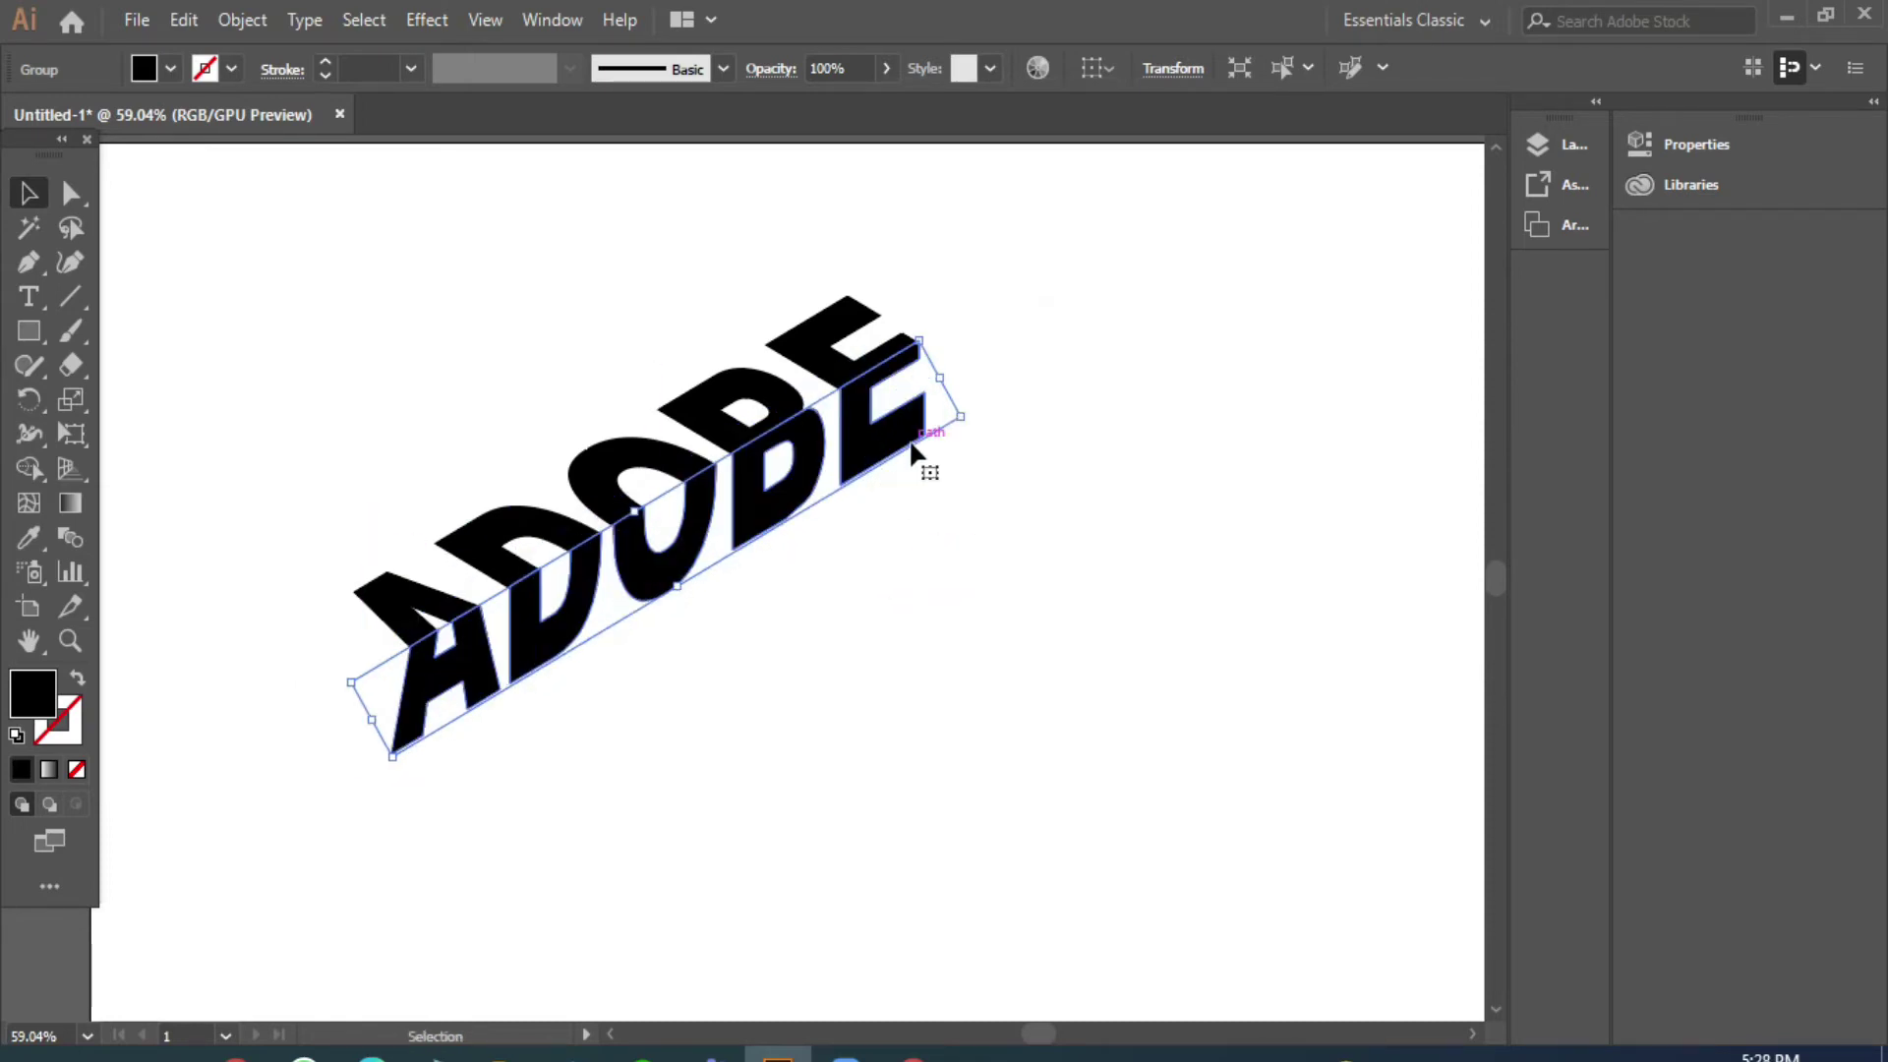
left_click(938, 560)
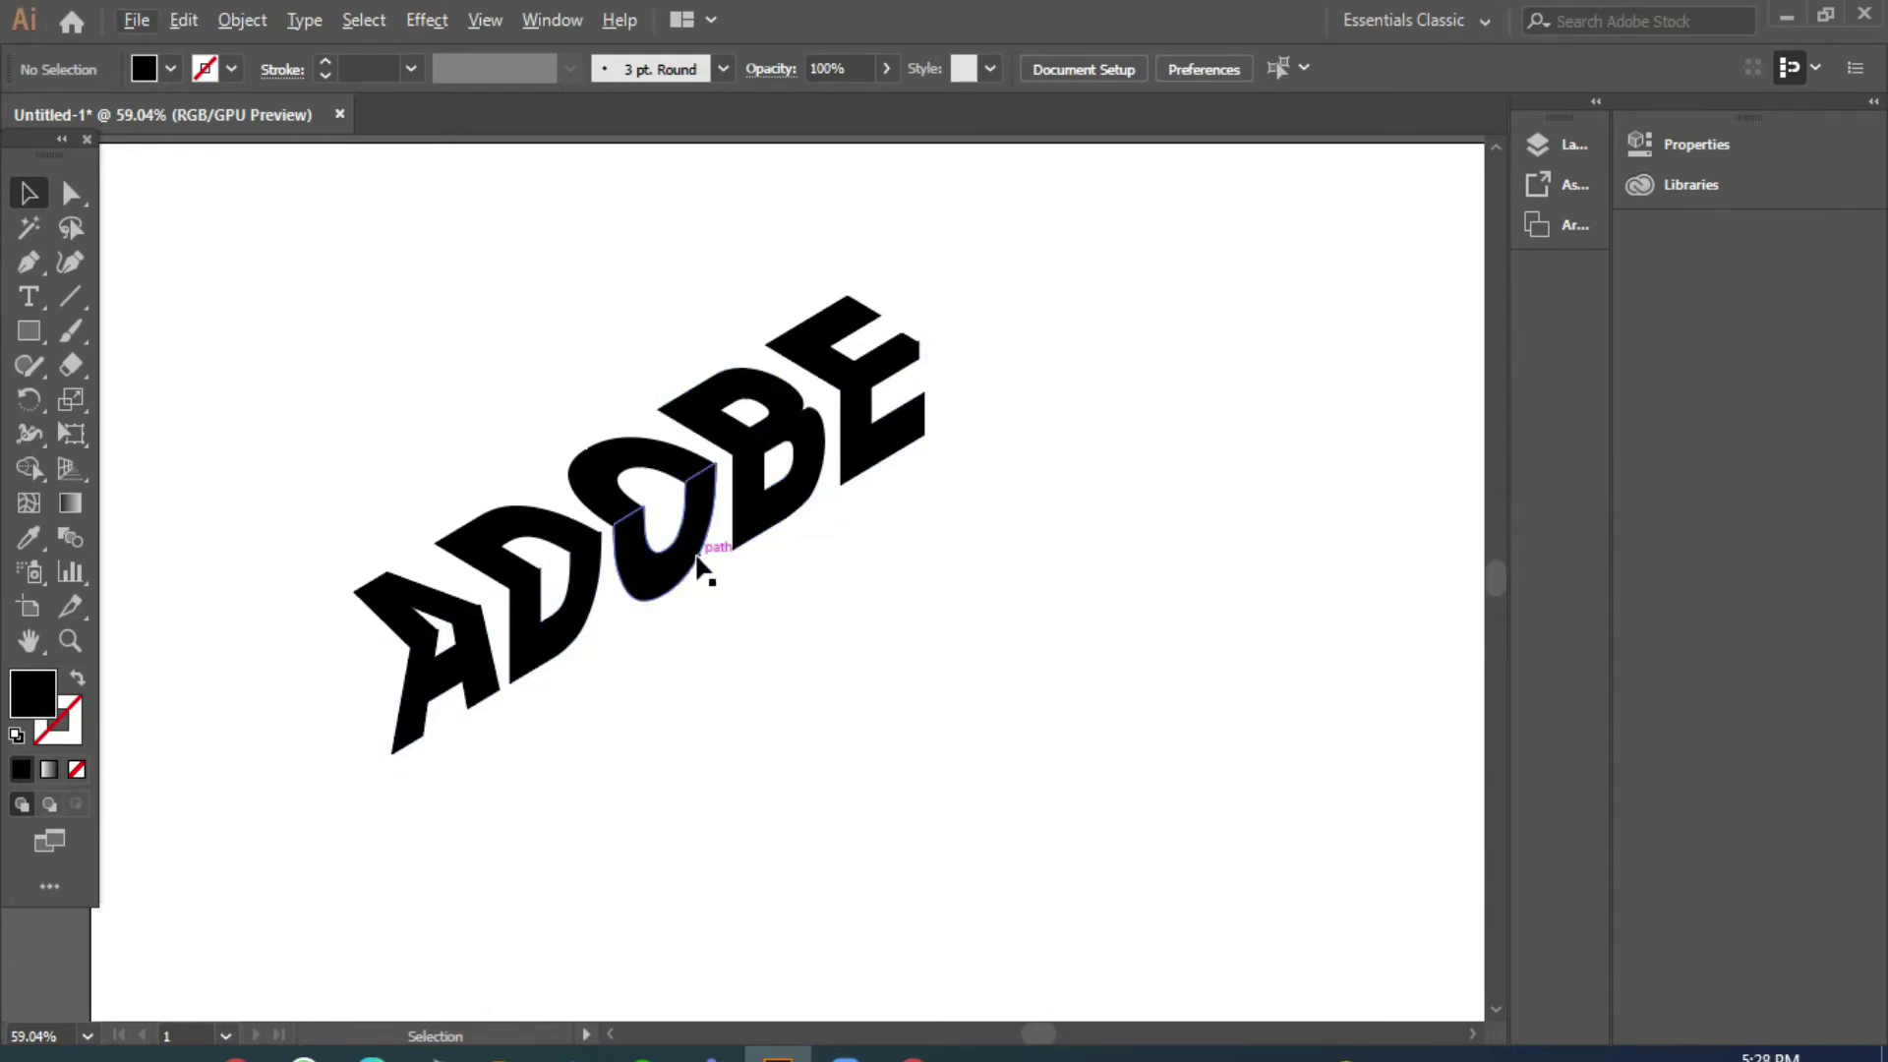
scroll(697, 567, "up", 1)
scroll(769, 567, "up", 1)
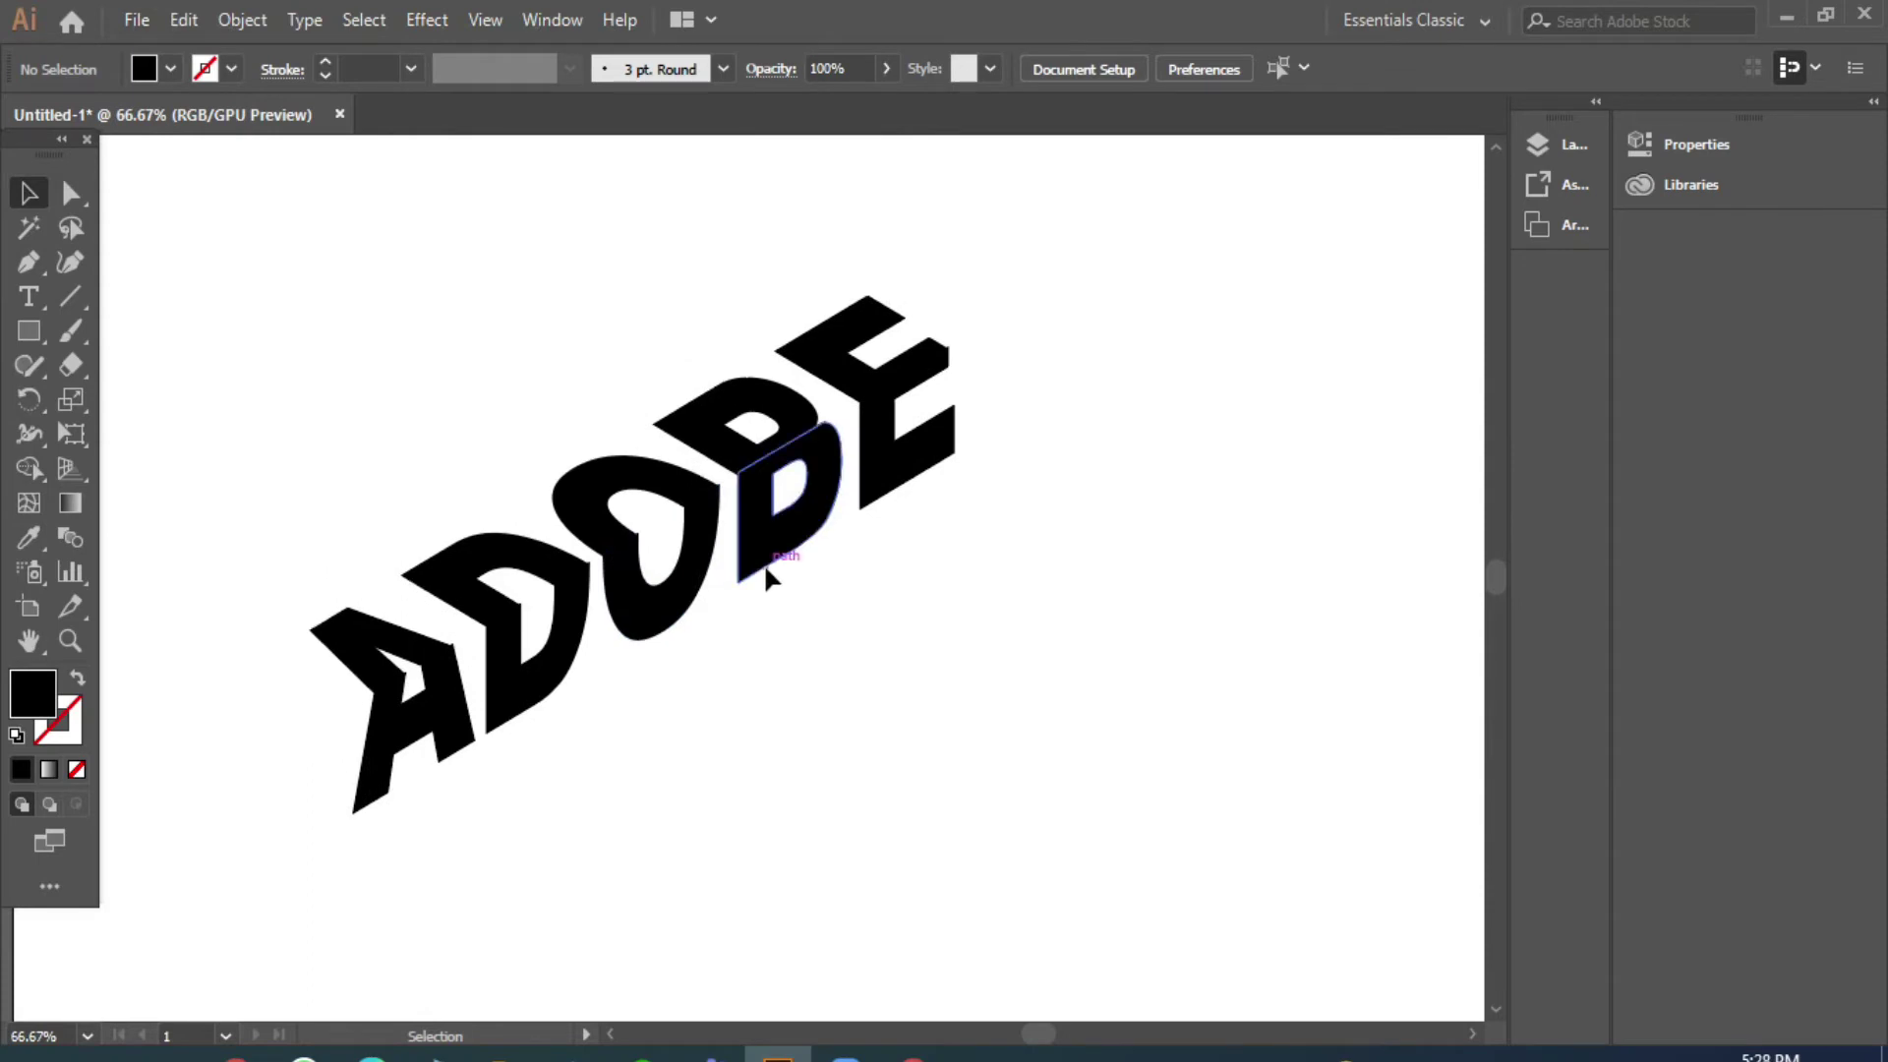
left_click(818, 537)
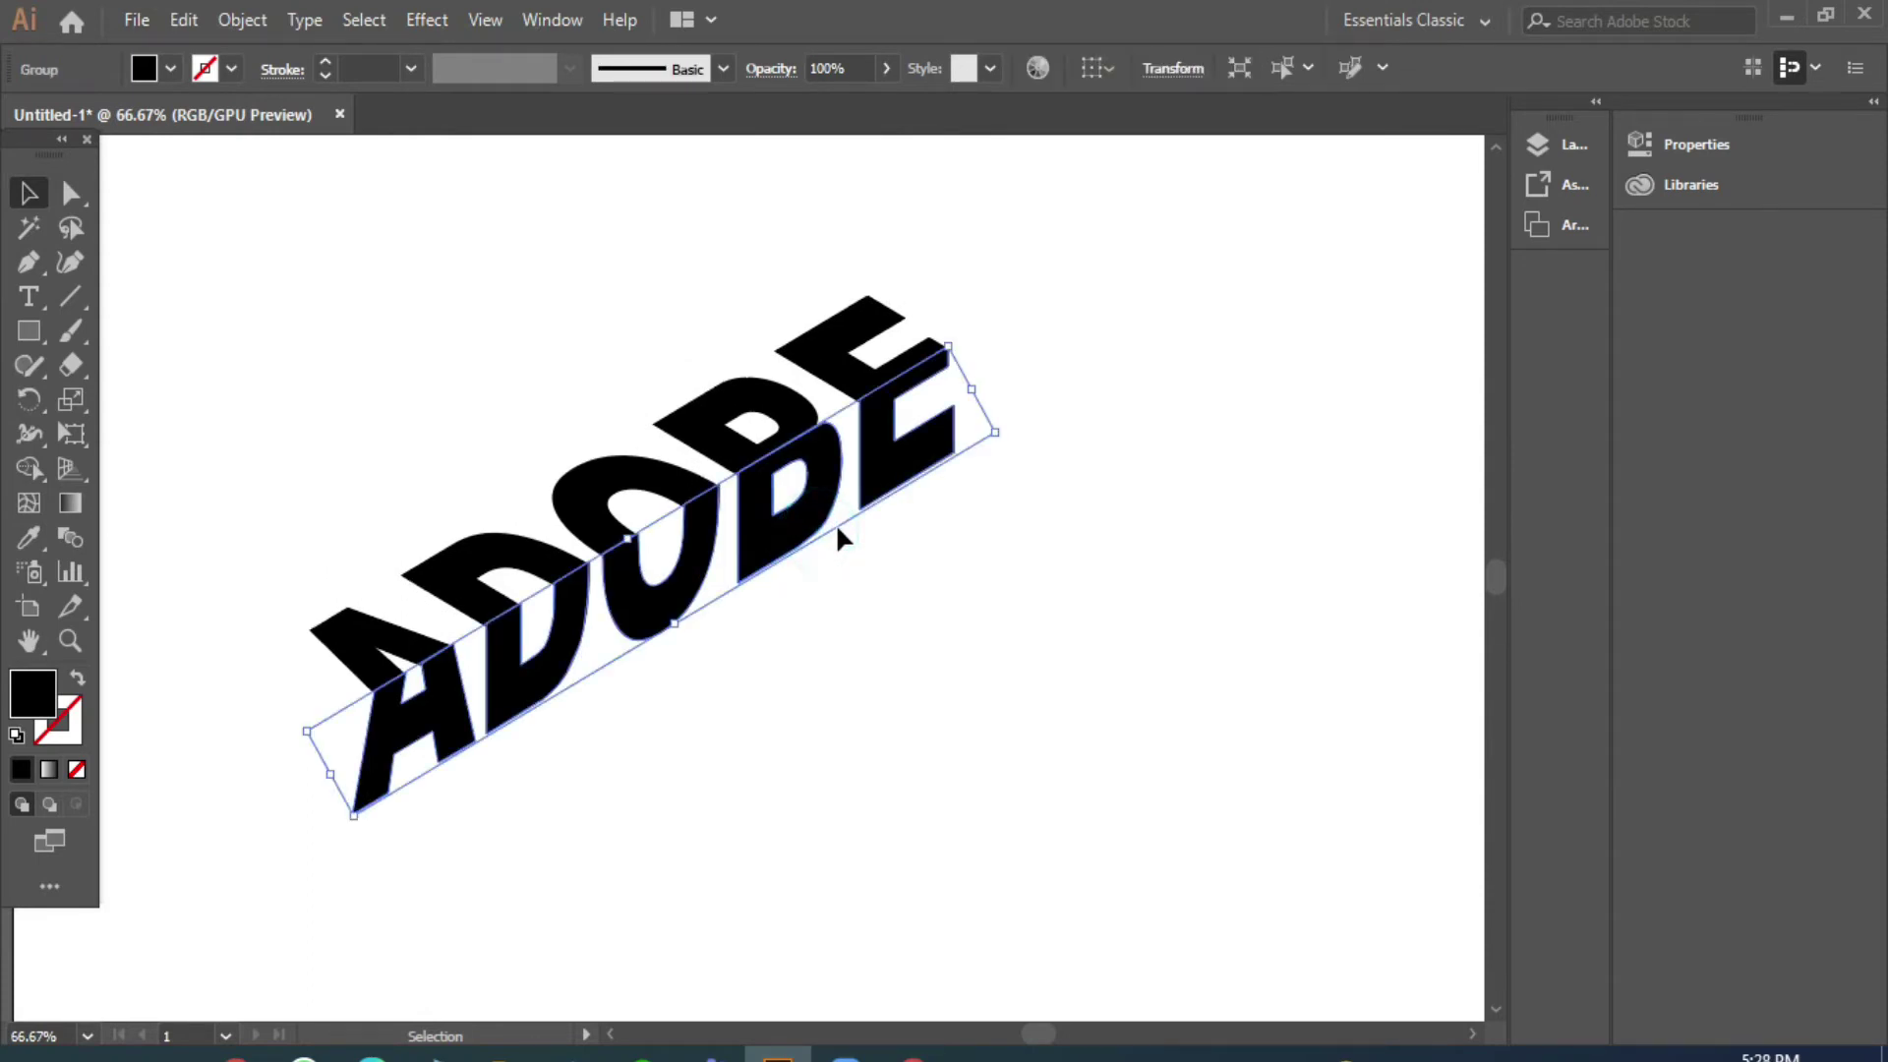
left_click(856, 576)
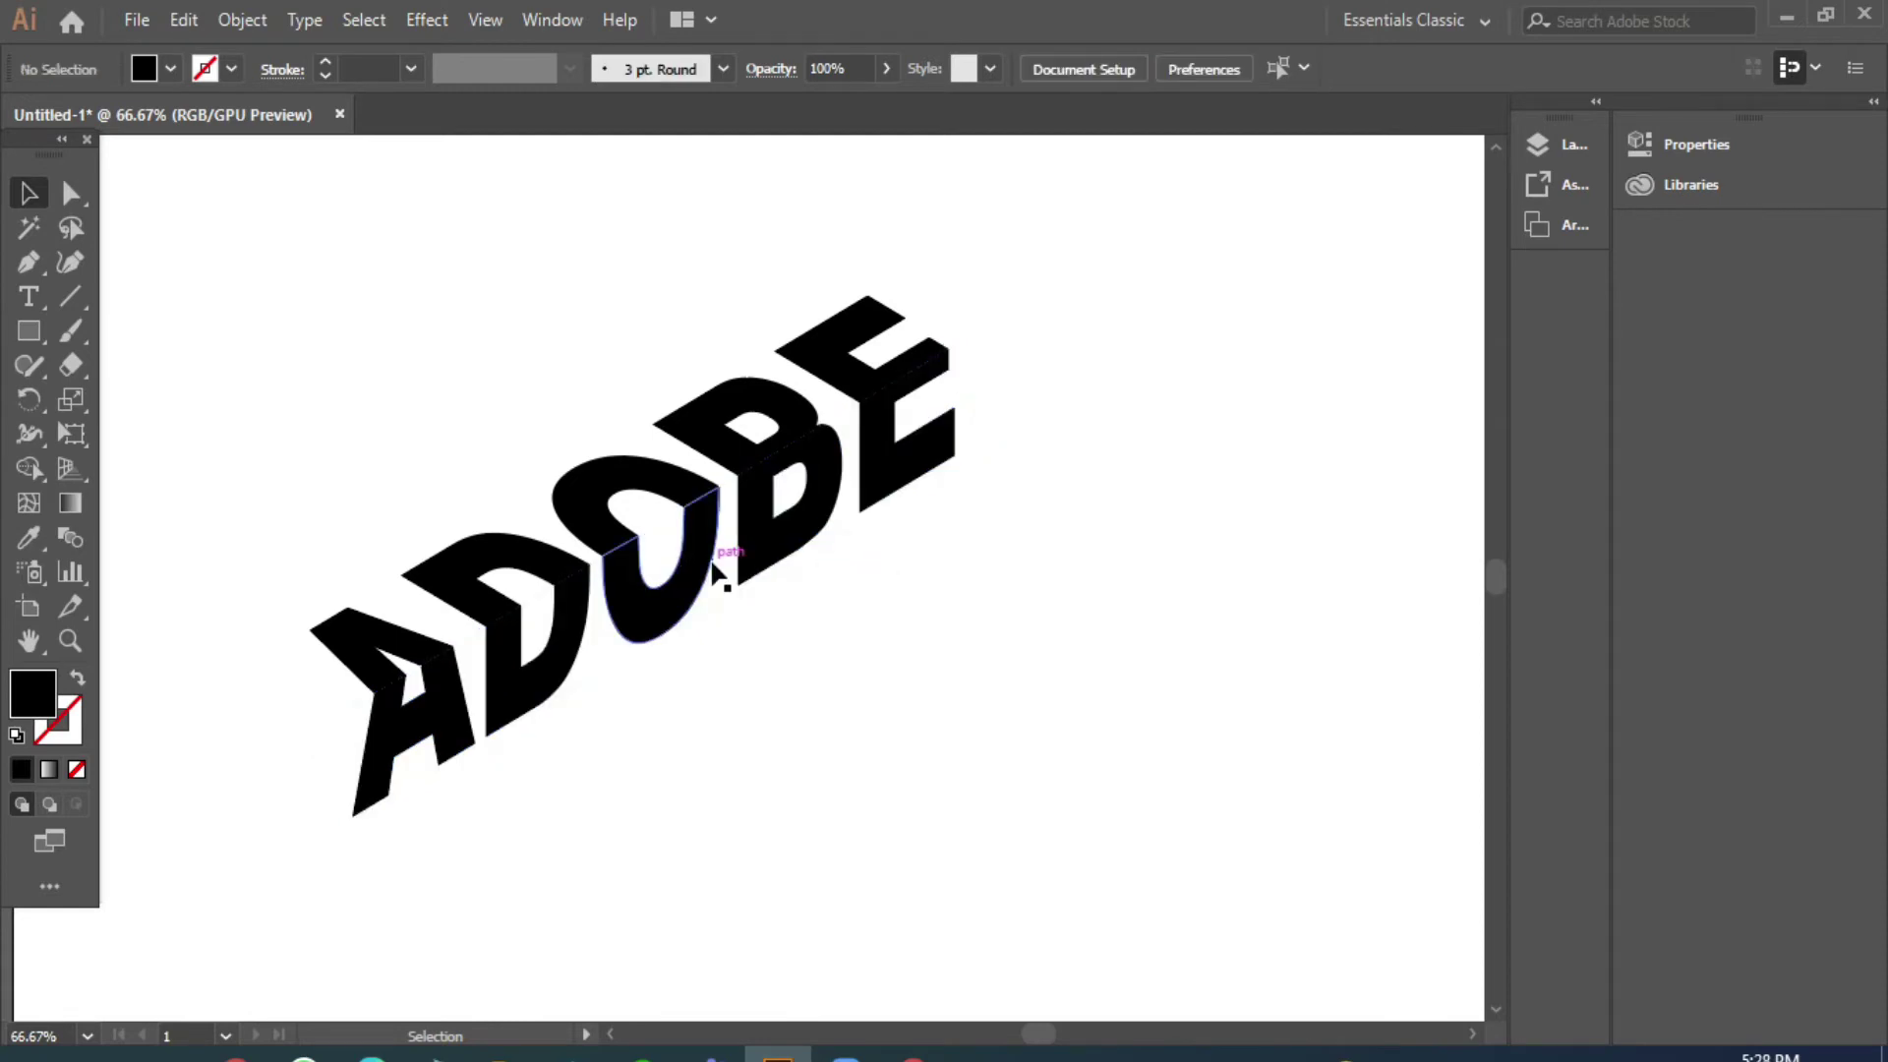
left_click(712, 562)
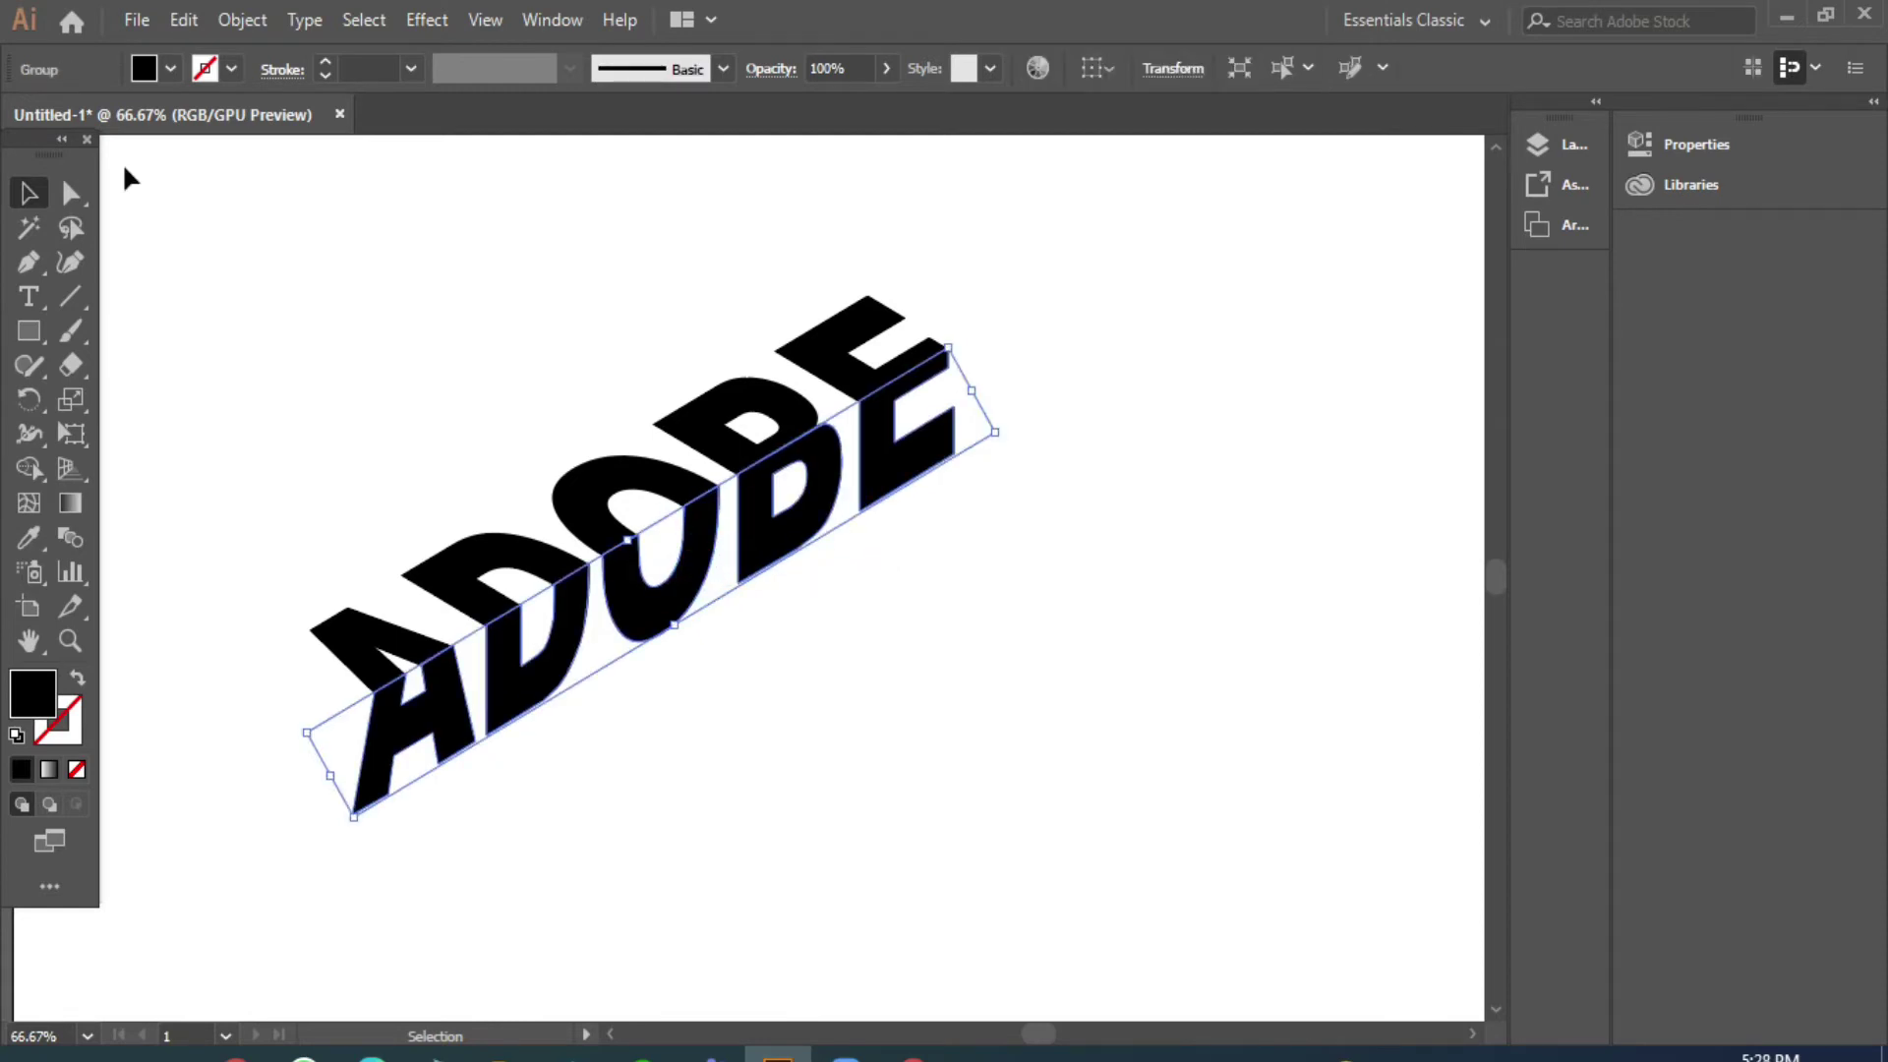
left_click(482, 392)
left_click(814, 532)
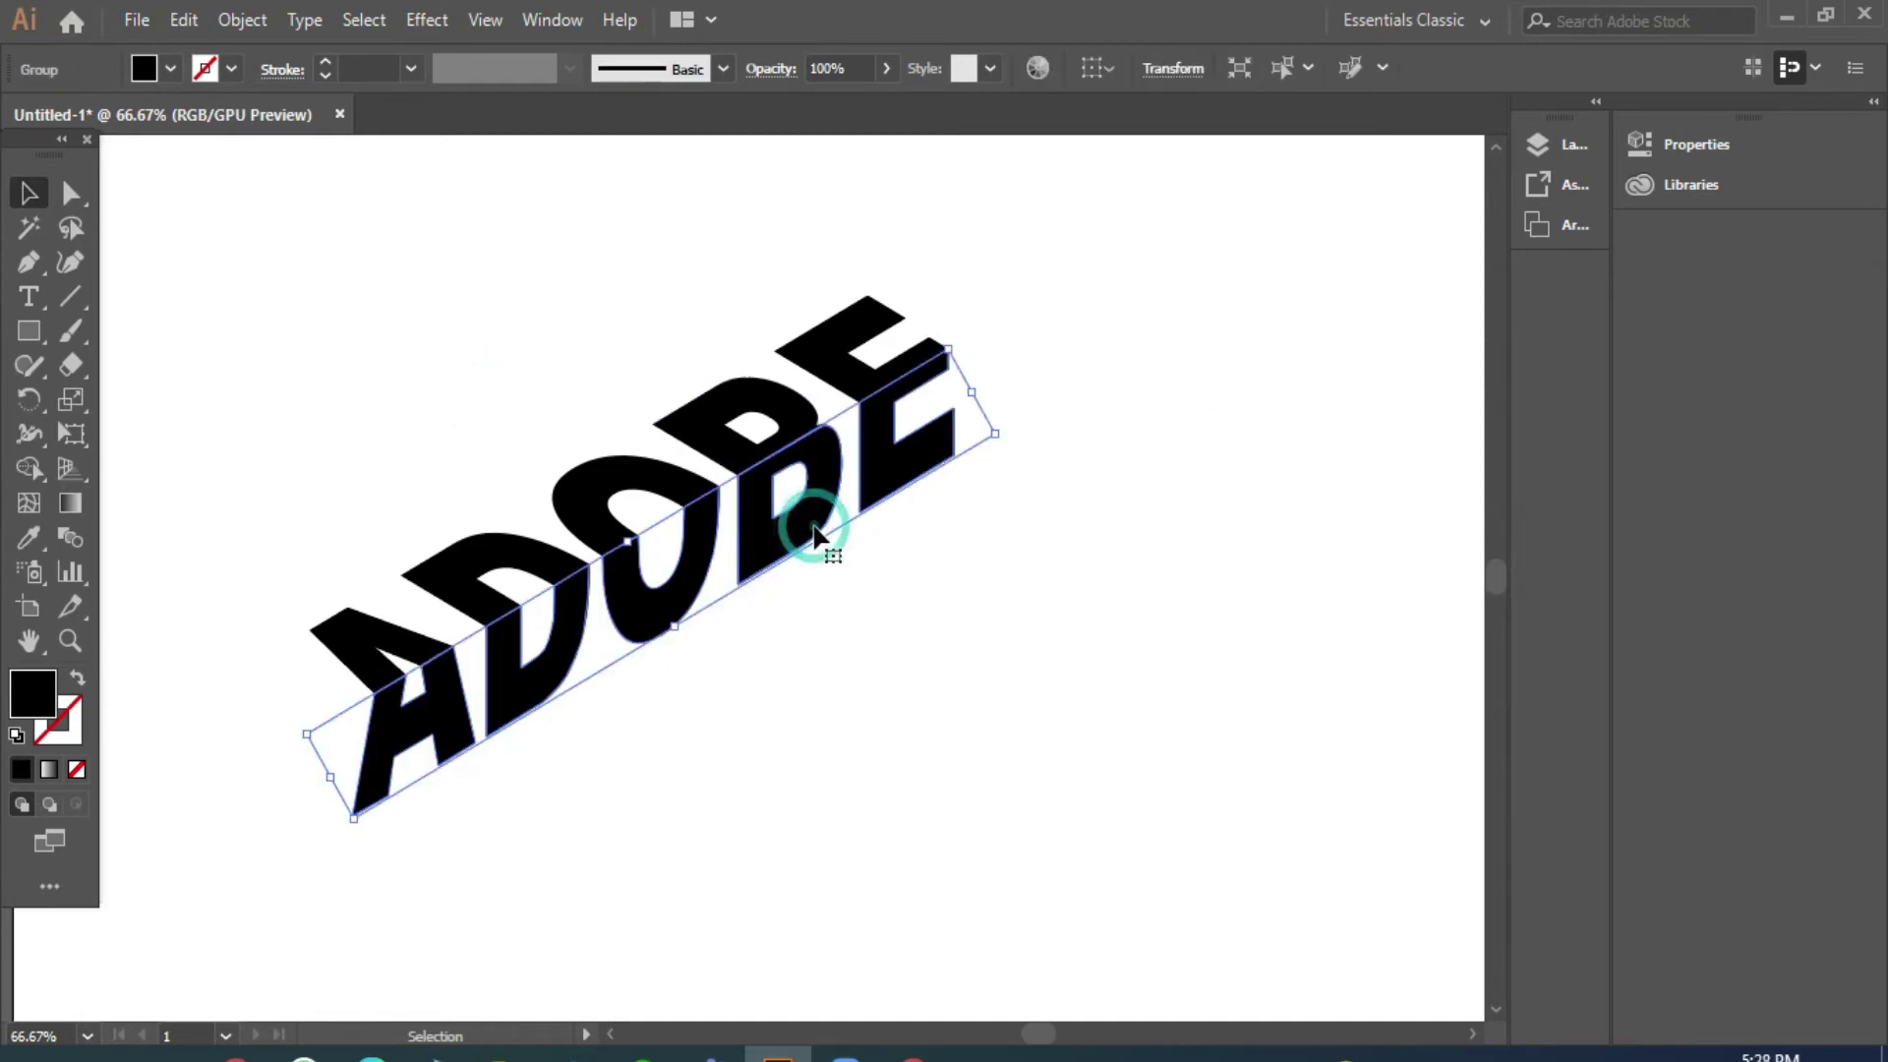
left_click(851, 667)
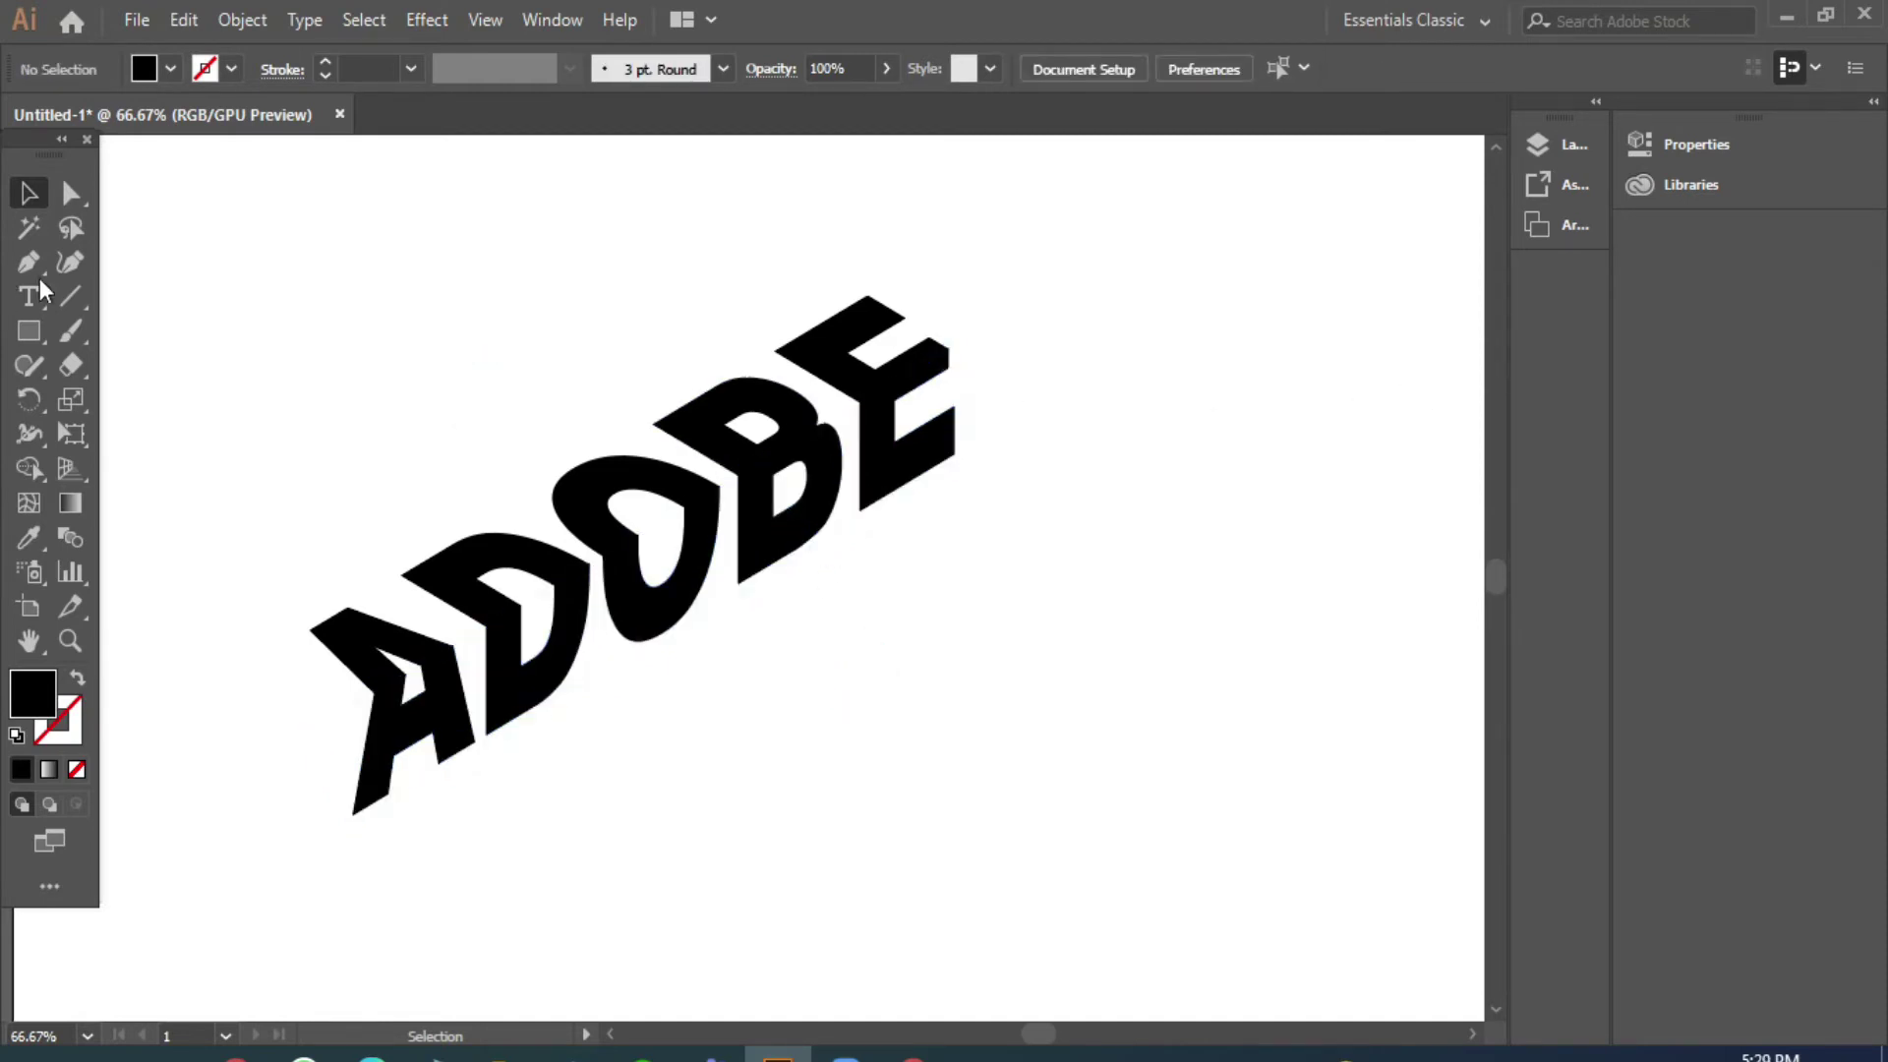
- Apply a gradient fill to the lower ADOBE halves from the Gradient panel
left_click(816, 510)
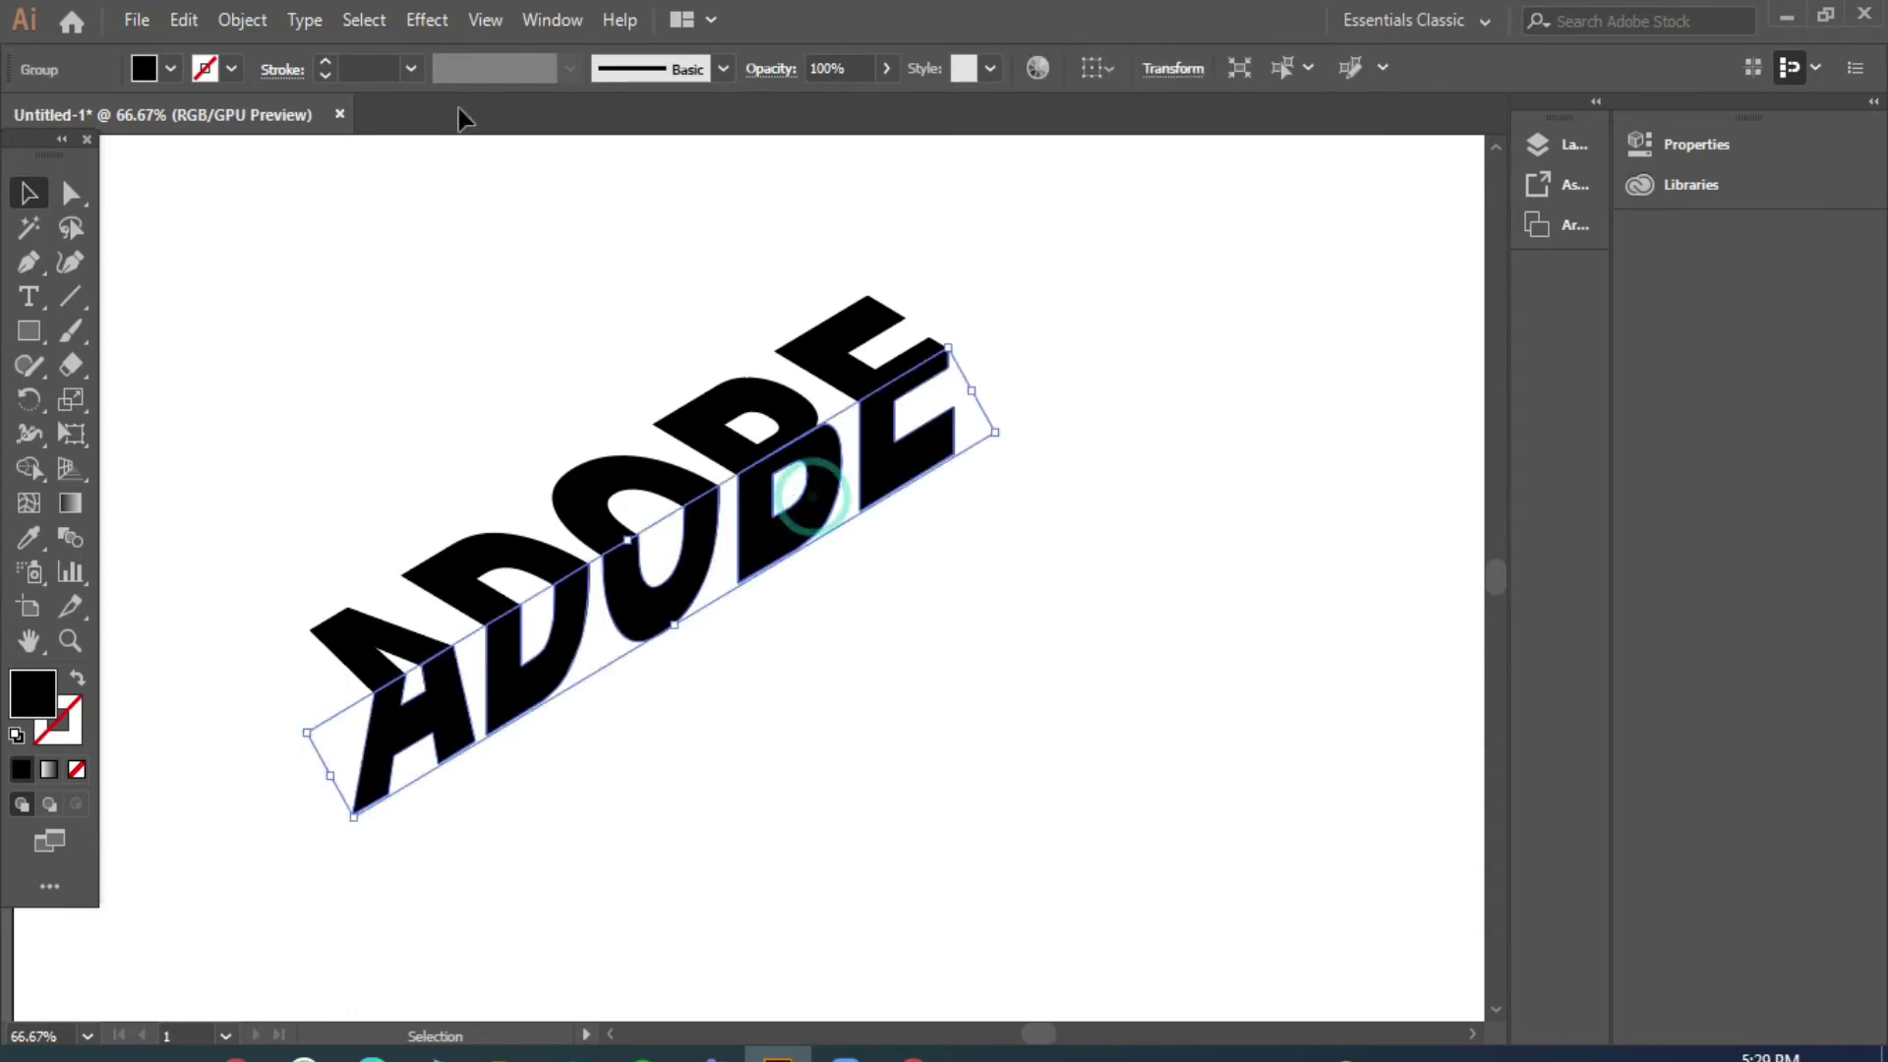
left_click(552, 20)
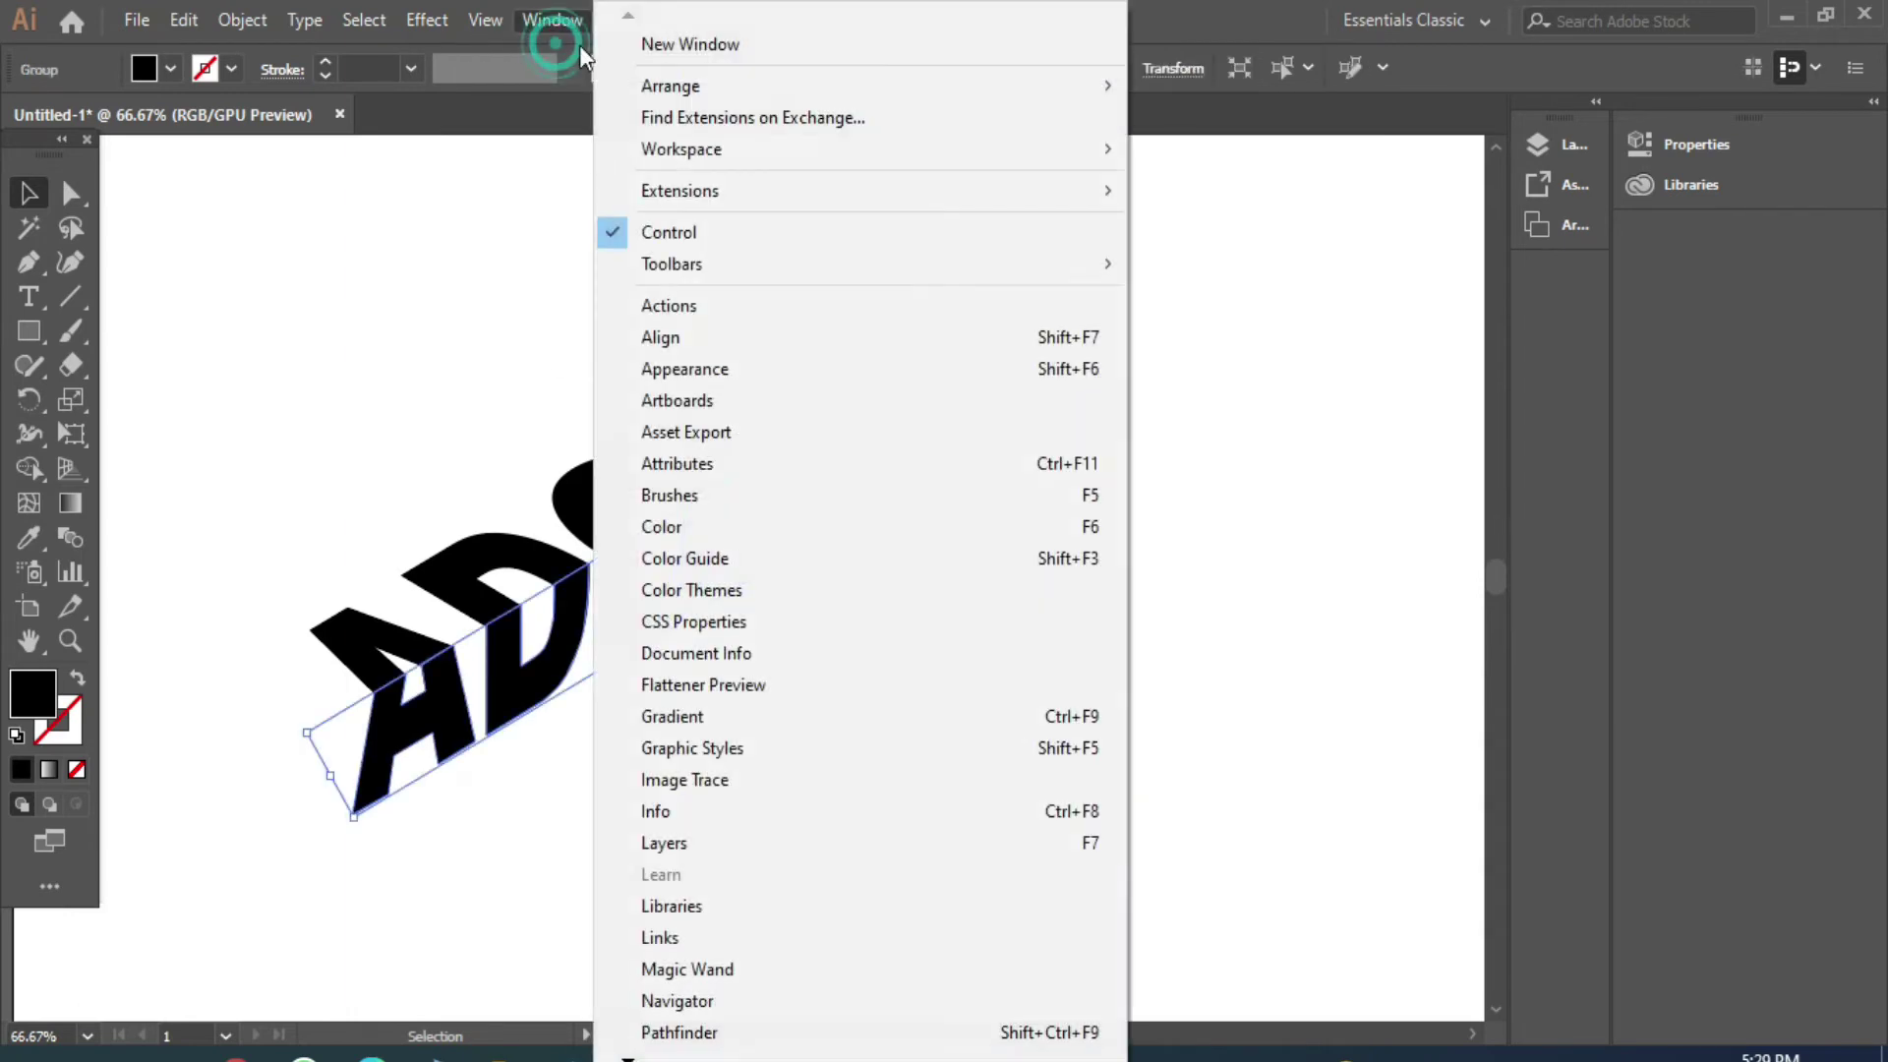
left_click(723, 715)
left_click(1160, 362)
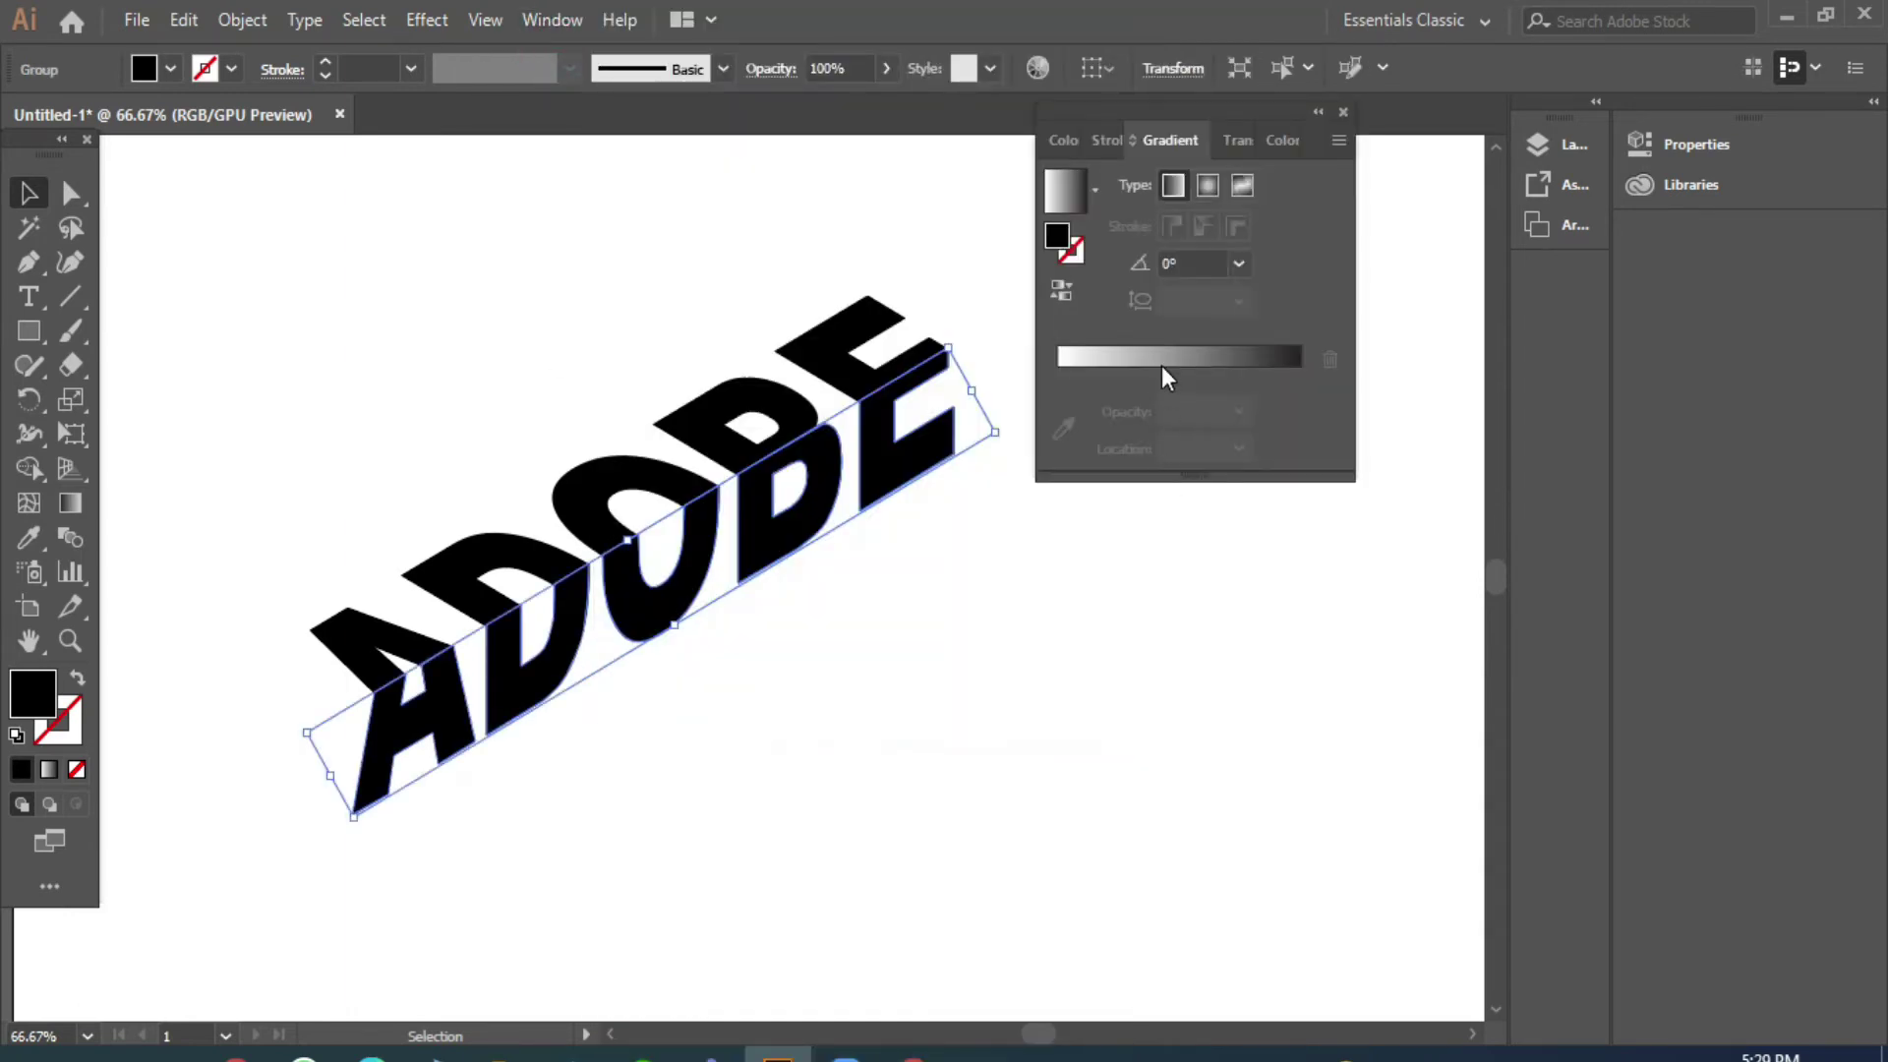
- Set the gradient's left stop to the cyan swatch, making a cyan-to-black gradient
left_click(1089, 634)
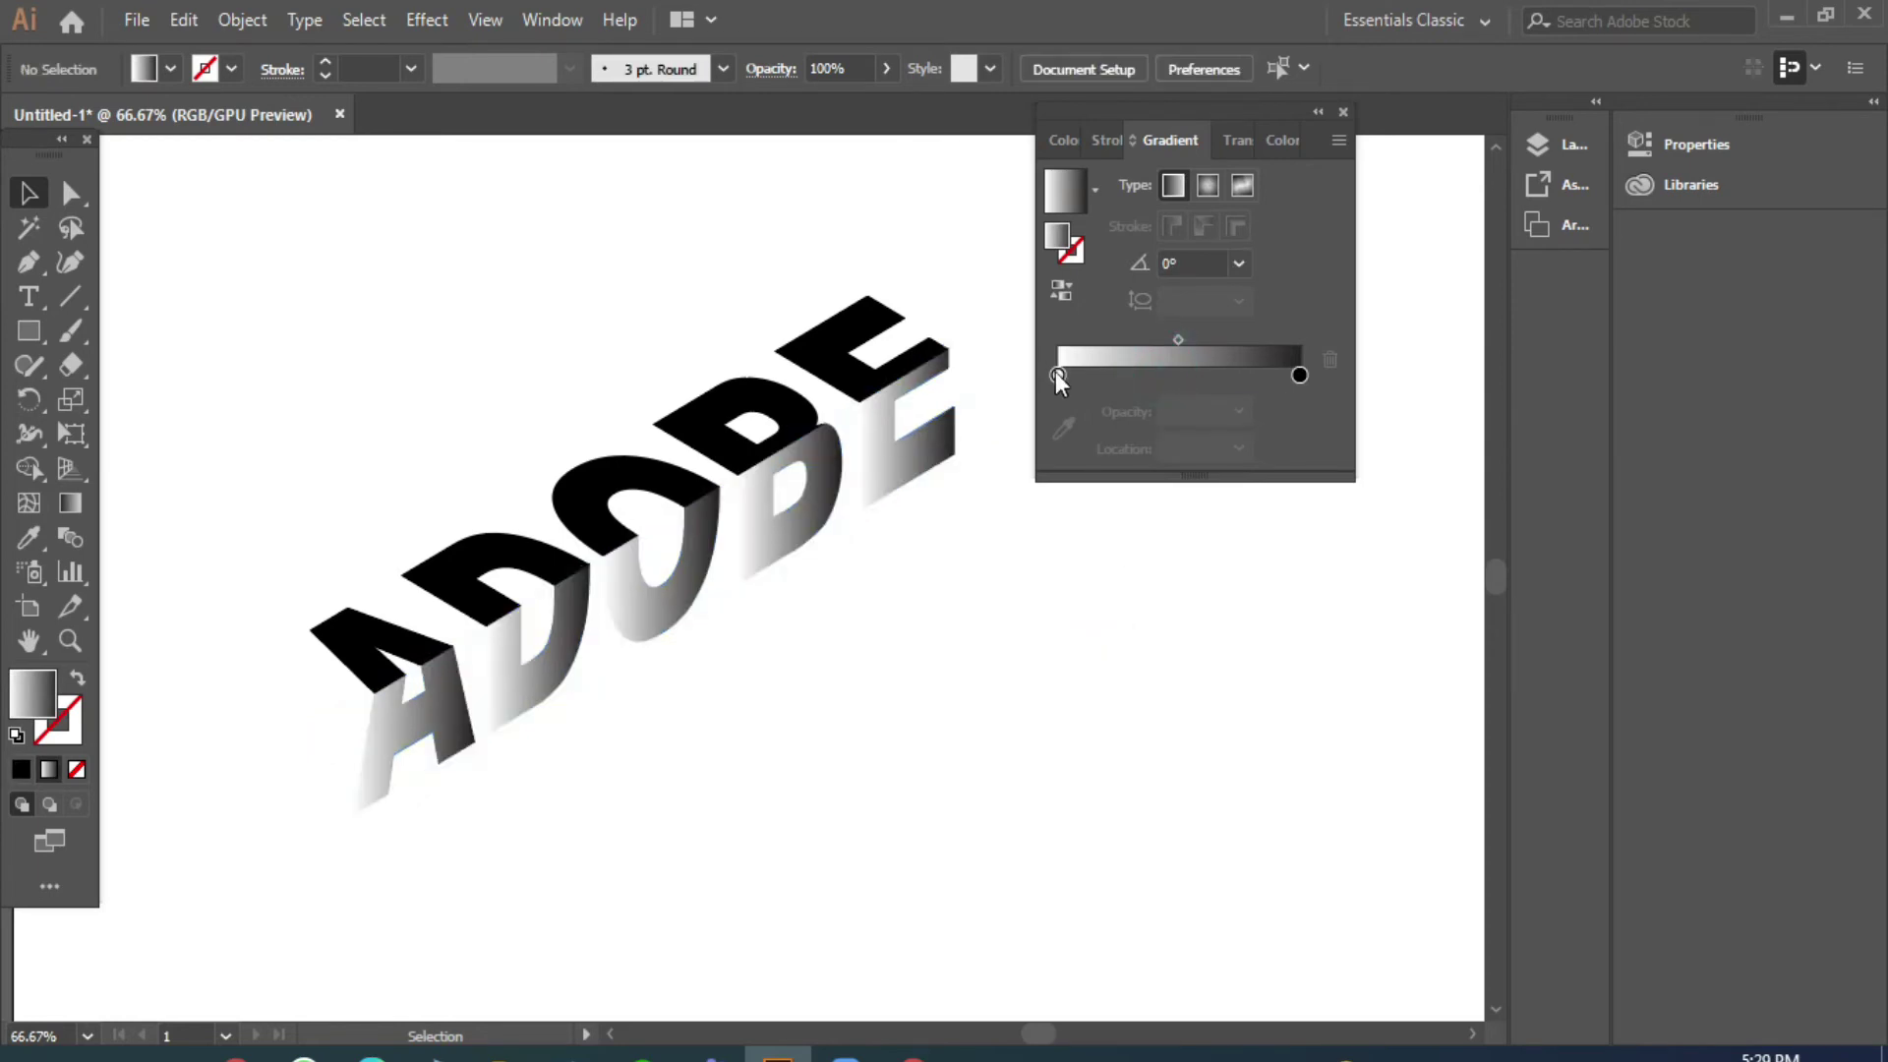
left_click(1054, 372)
double_click(1054, 372)
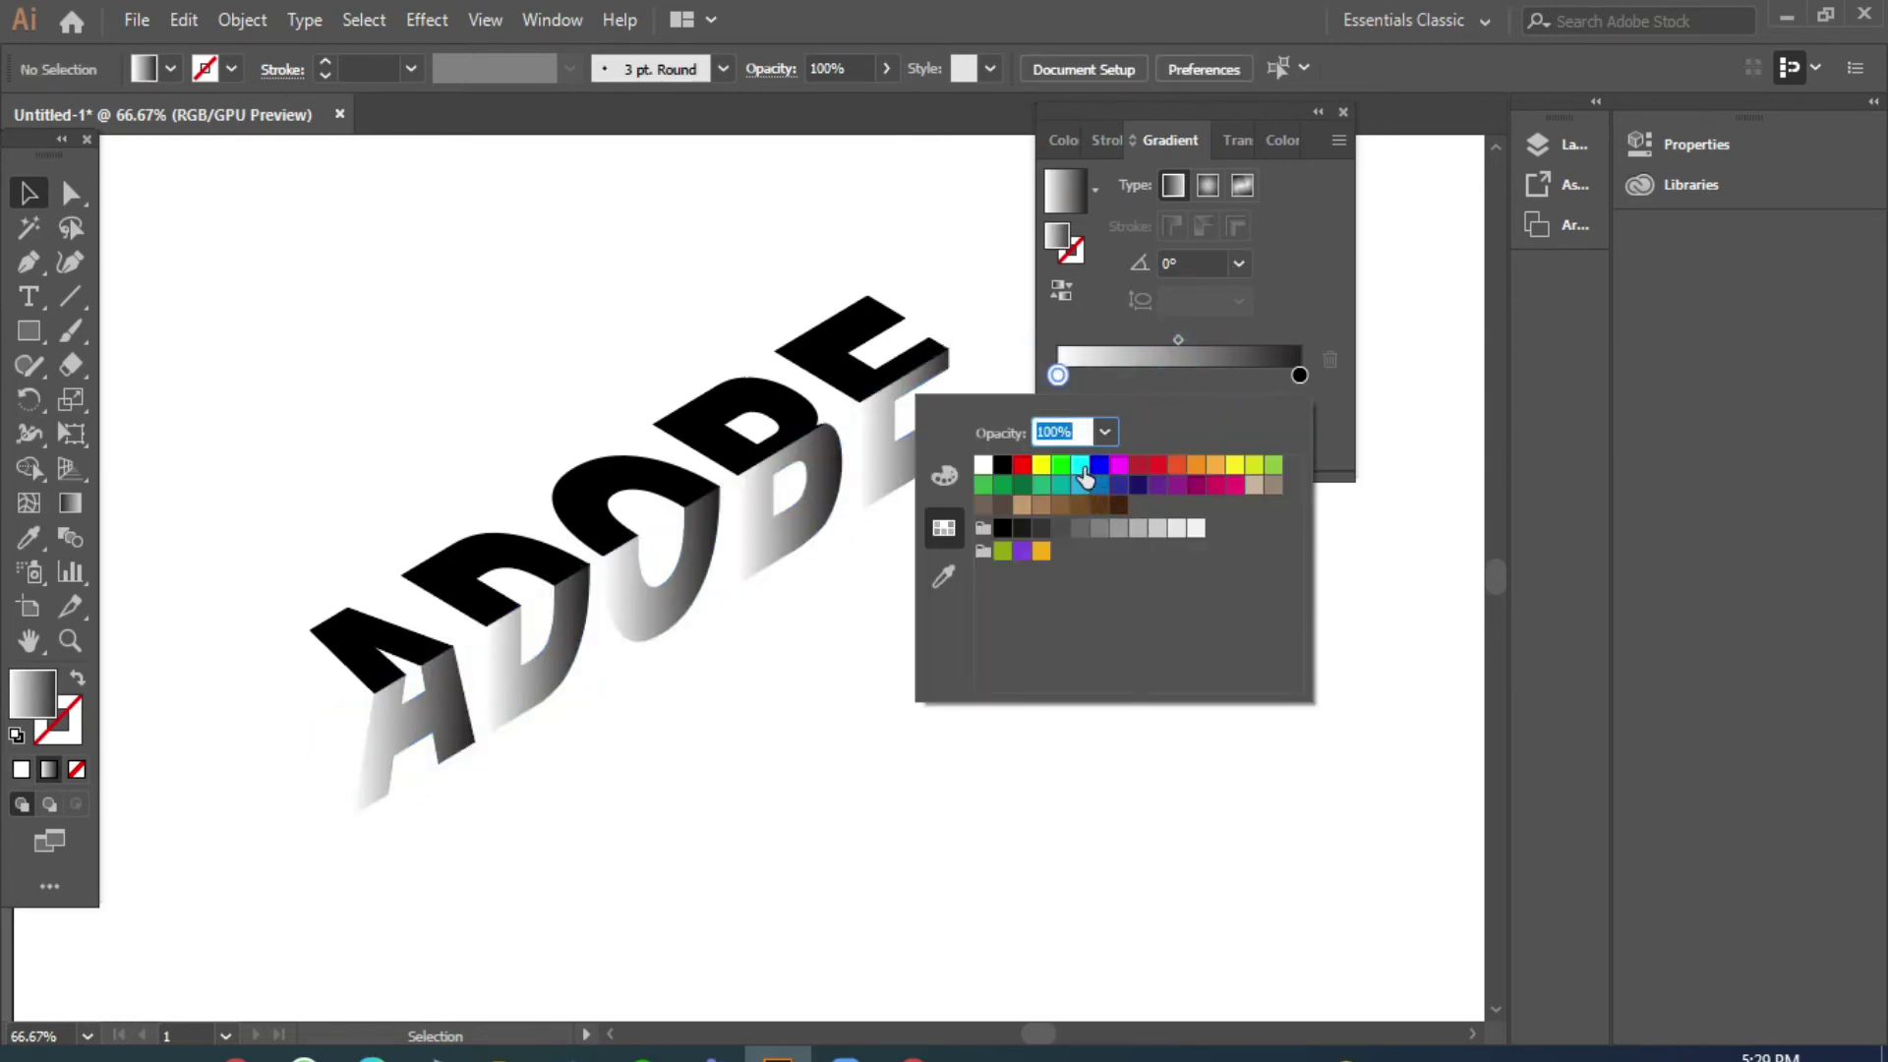
left_click(1081, 467)
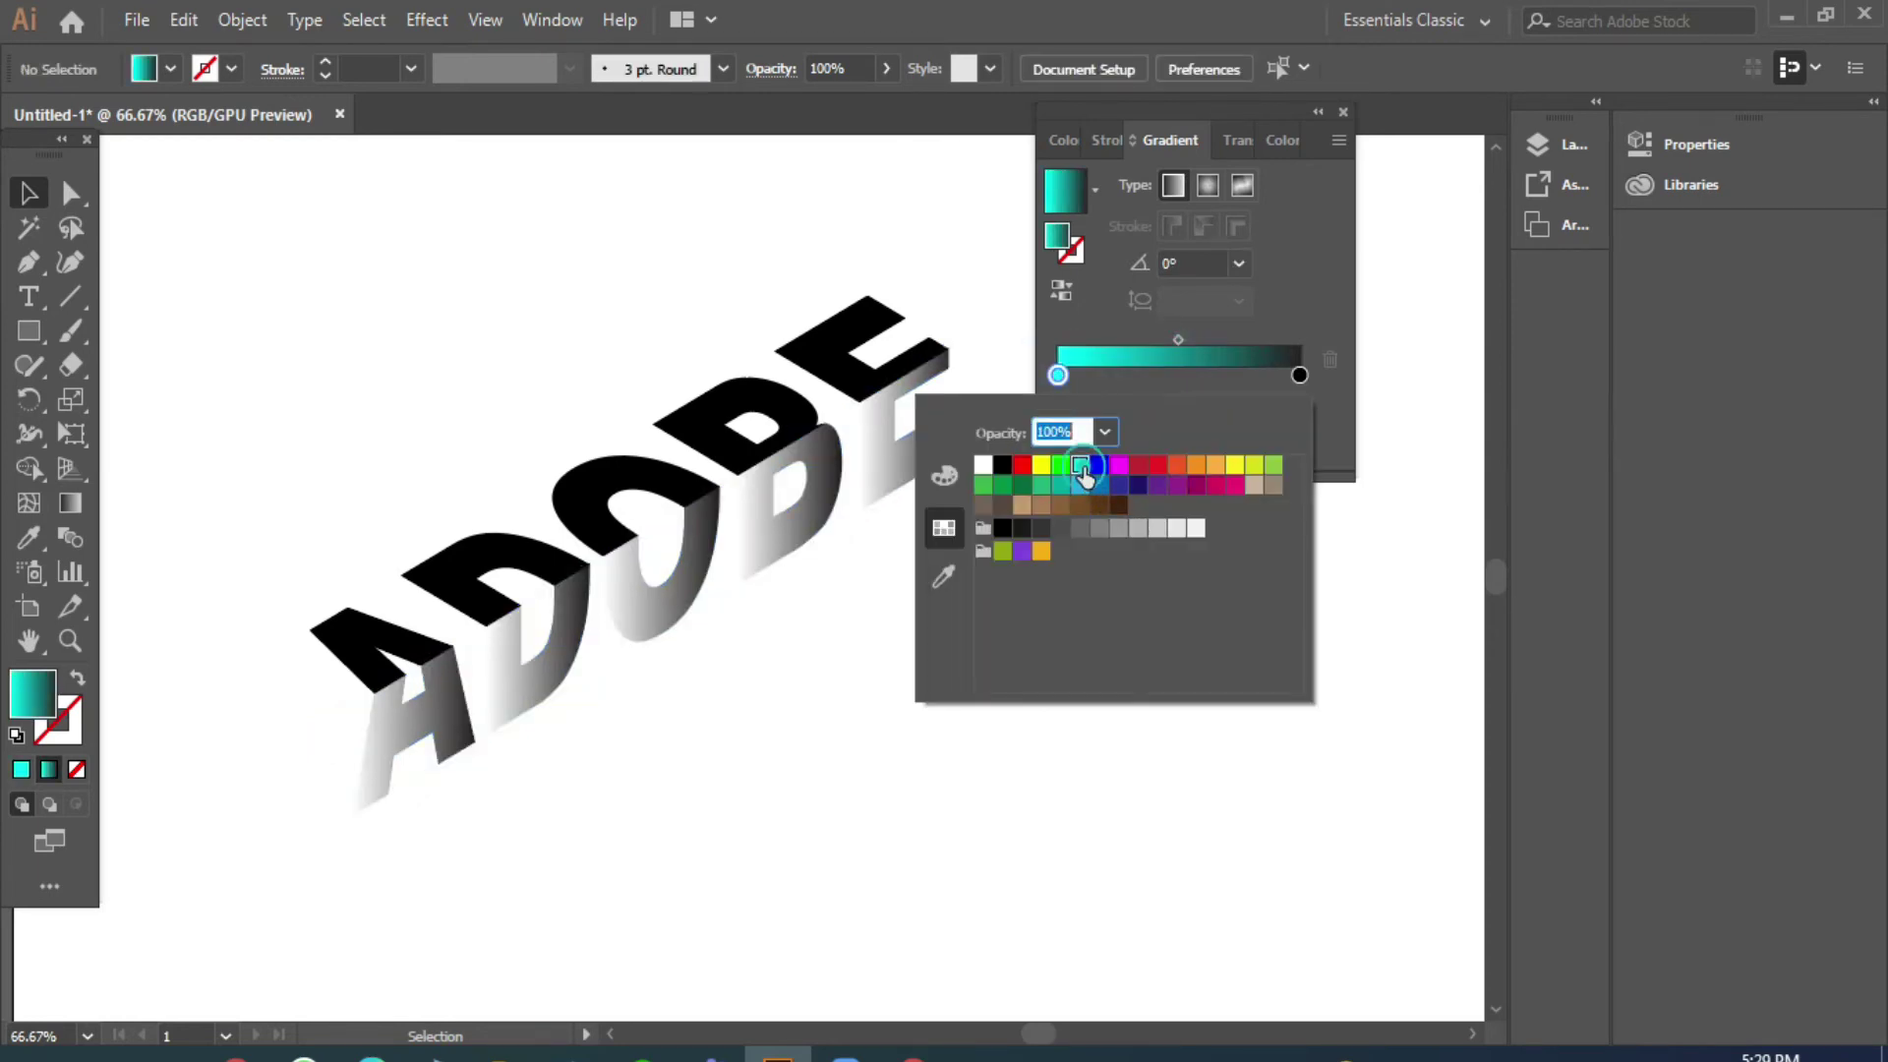
left_click(737, 620)
left_click(752, 543)
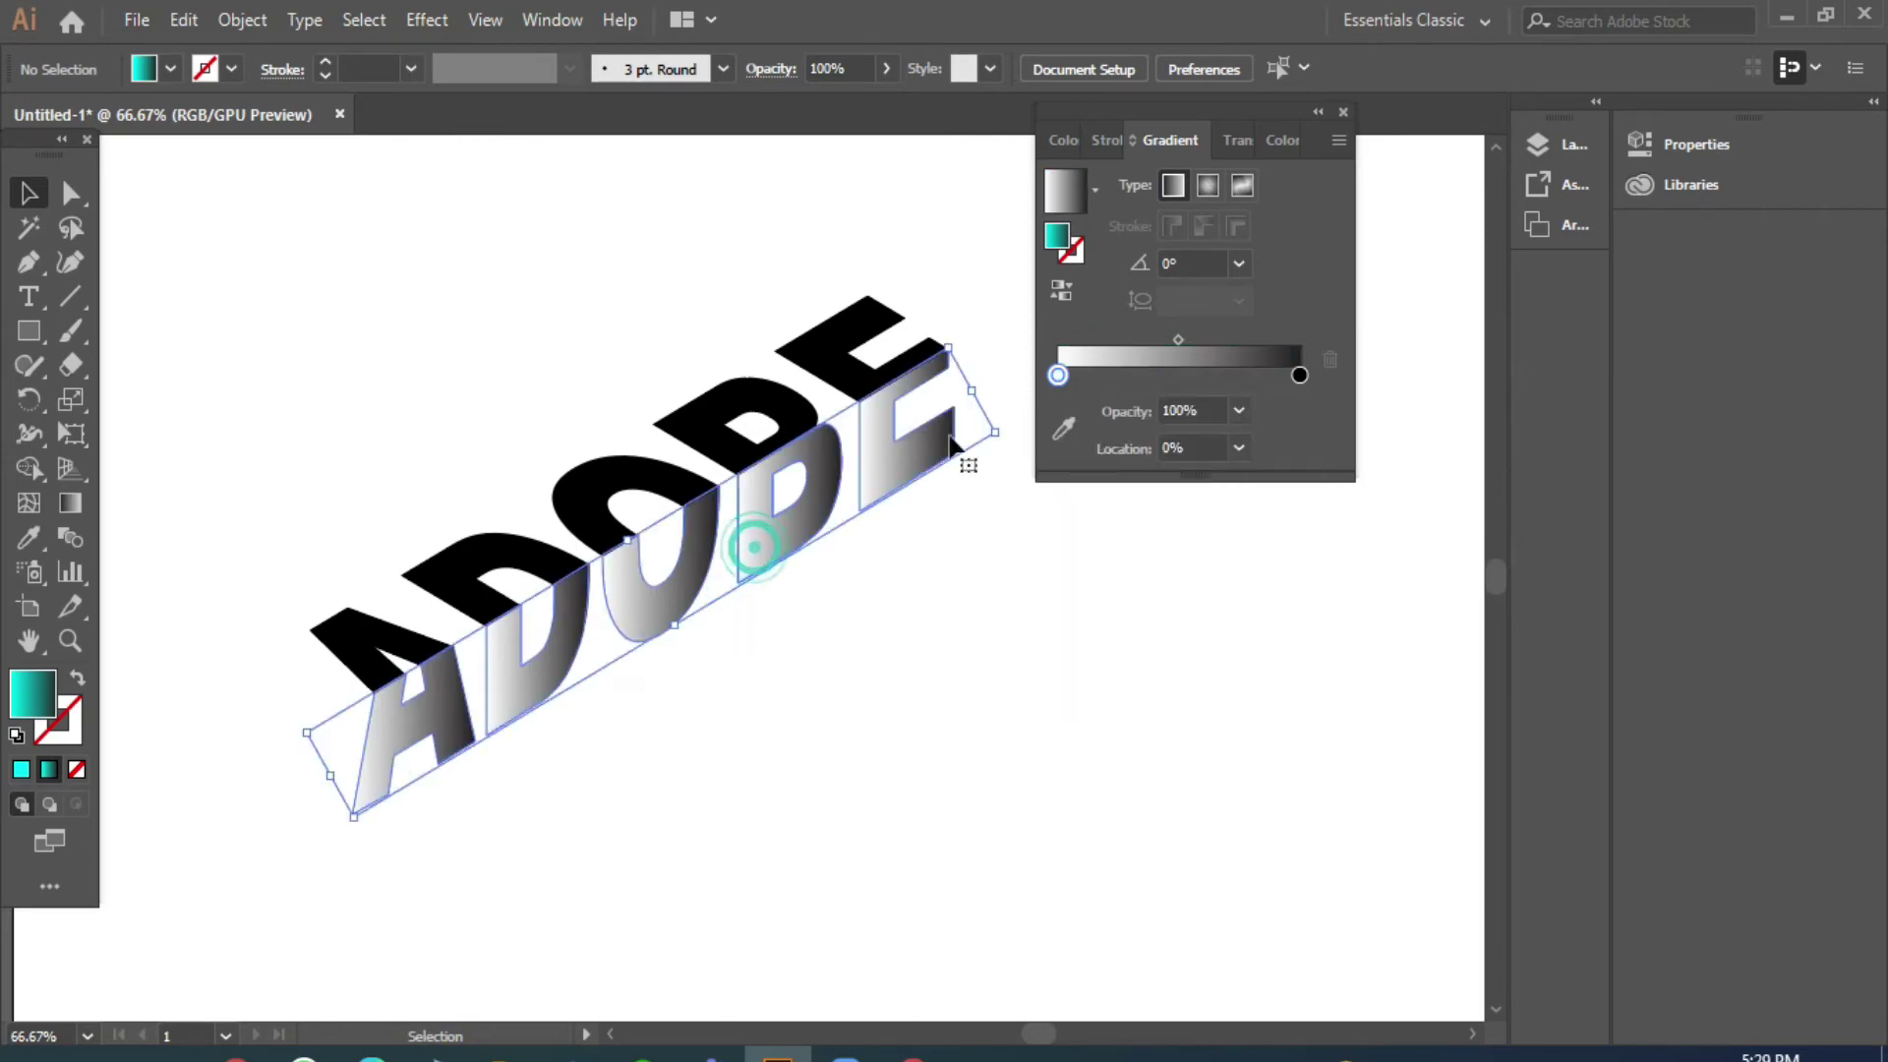
double_click(1058, 379)
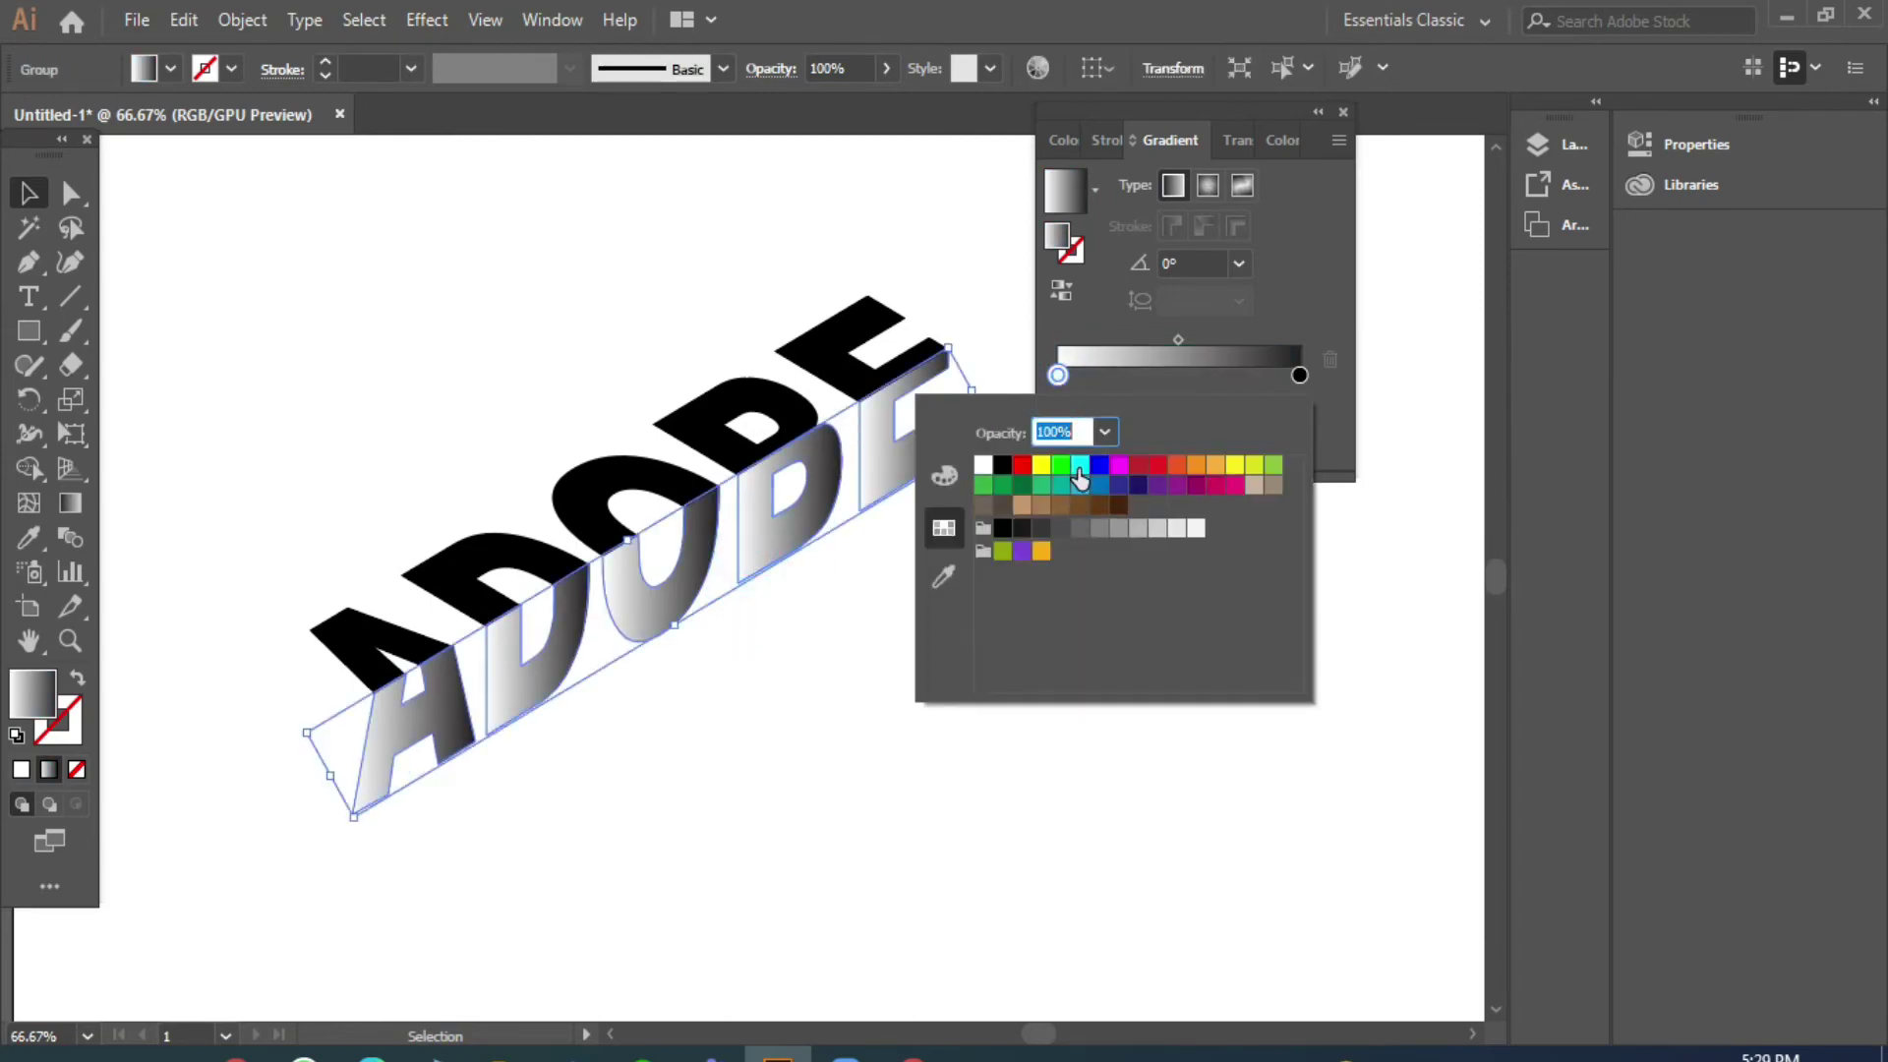
left_click(1079, 475)
- Copy the cyan gradient onto the upper black ADOBE letters with the Eyedropper
left_click(697, 669)
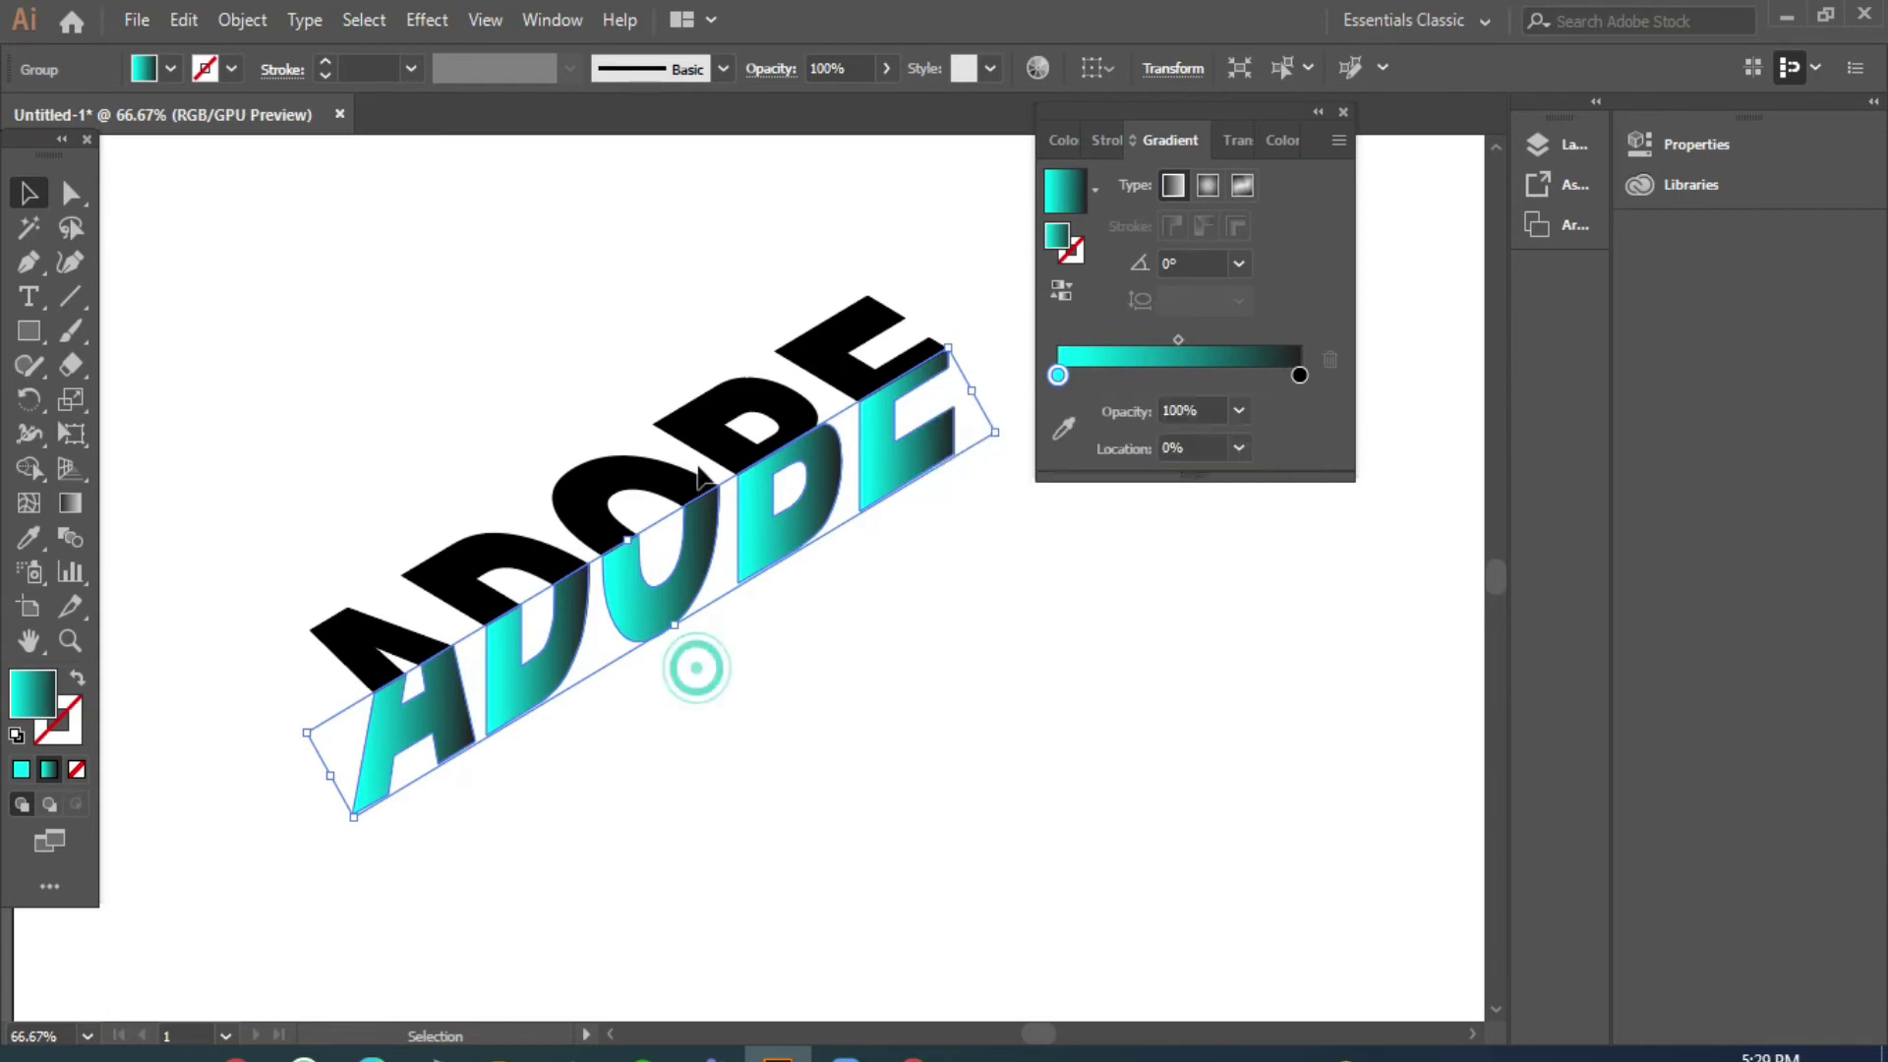
left_click(697, 447)
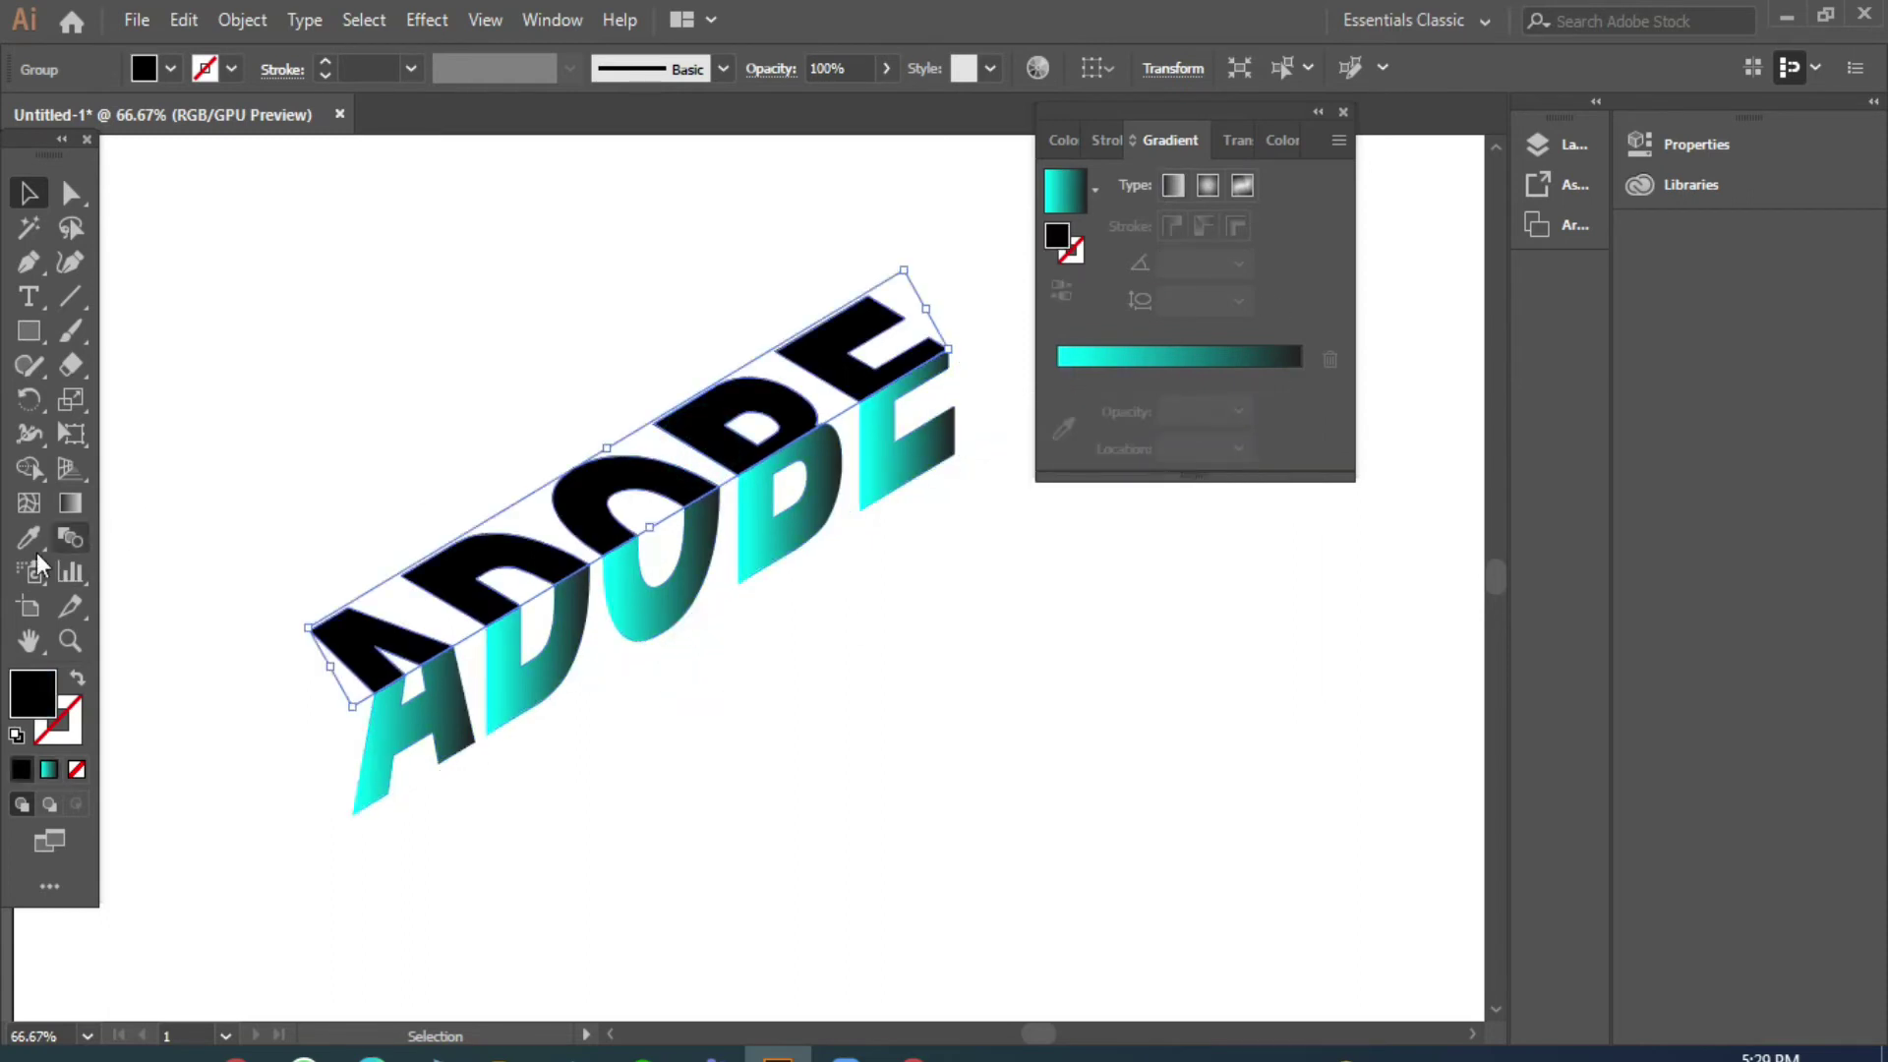
left_click(28, 537)
left_click(612, 585)
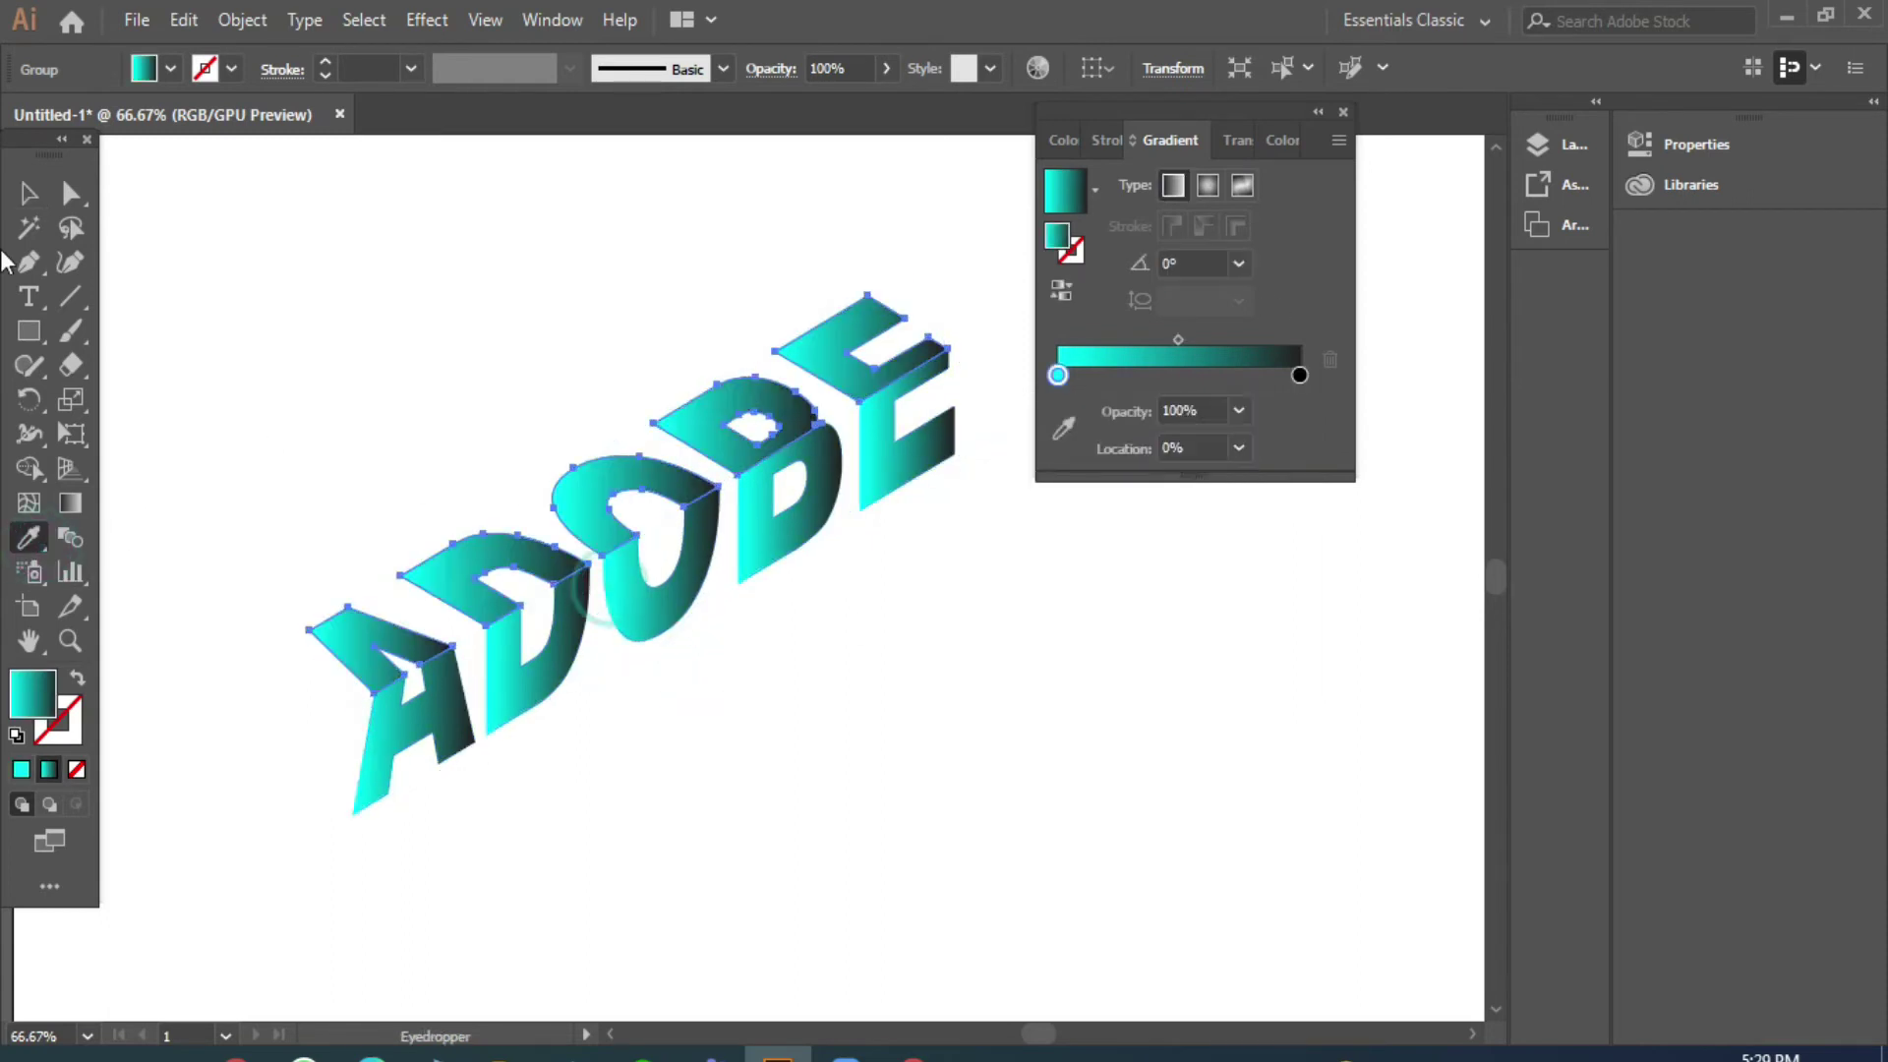
left_click(28, 194)
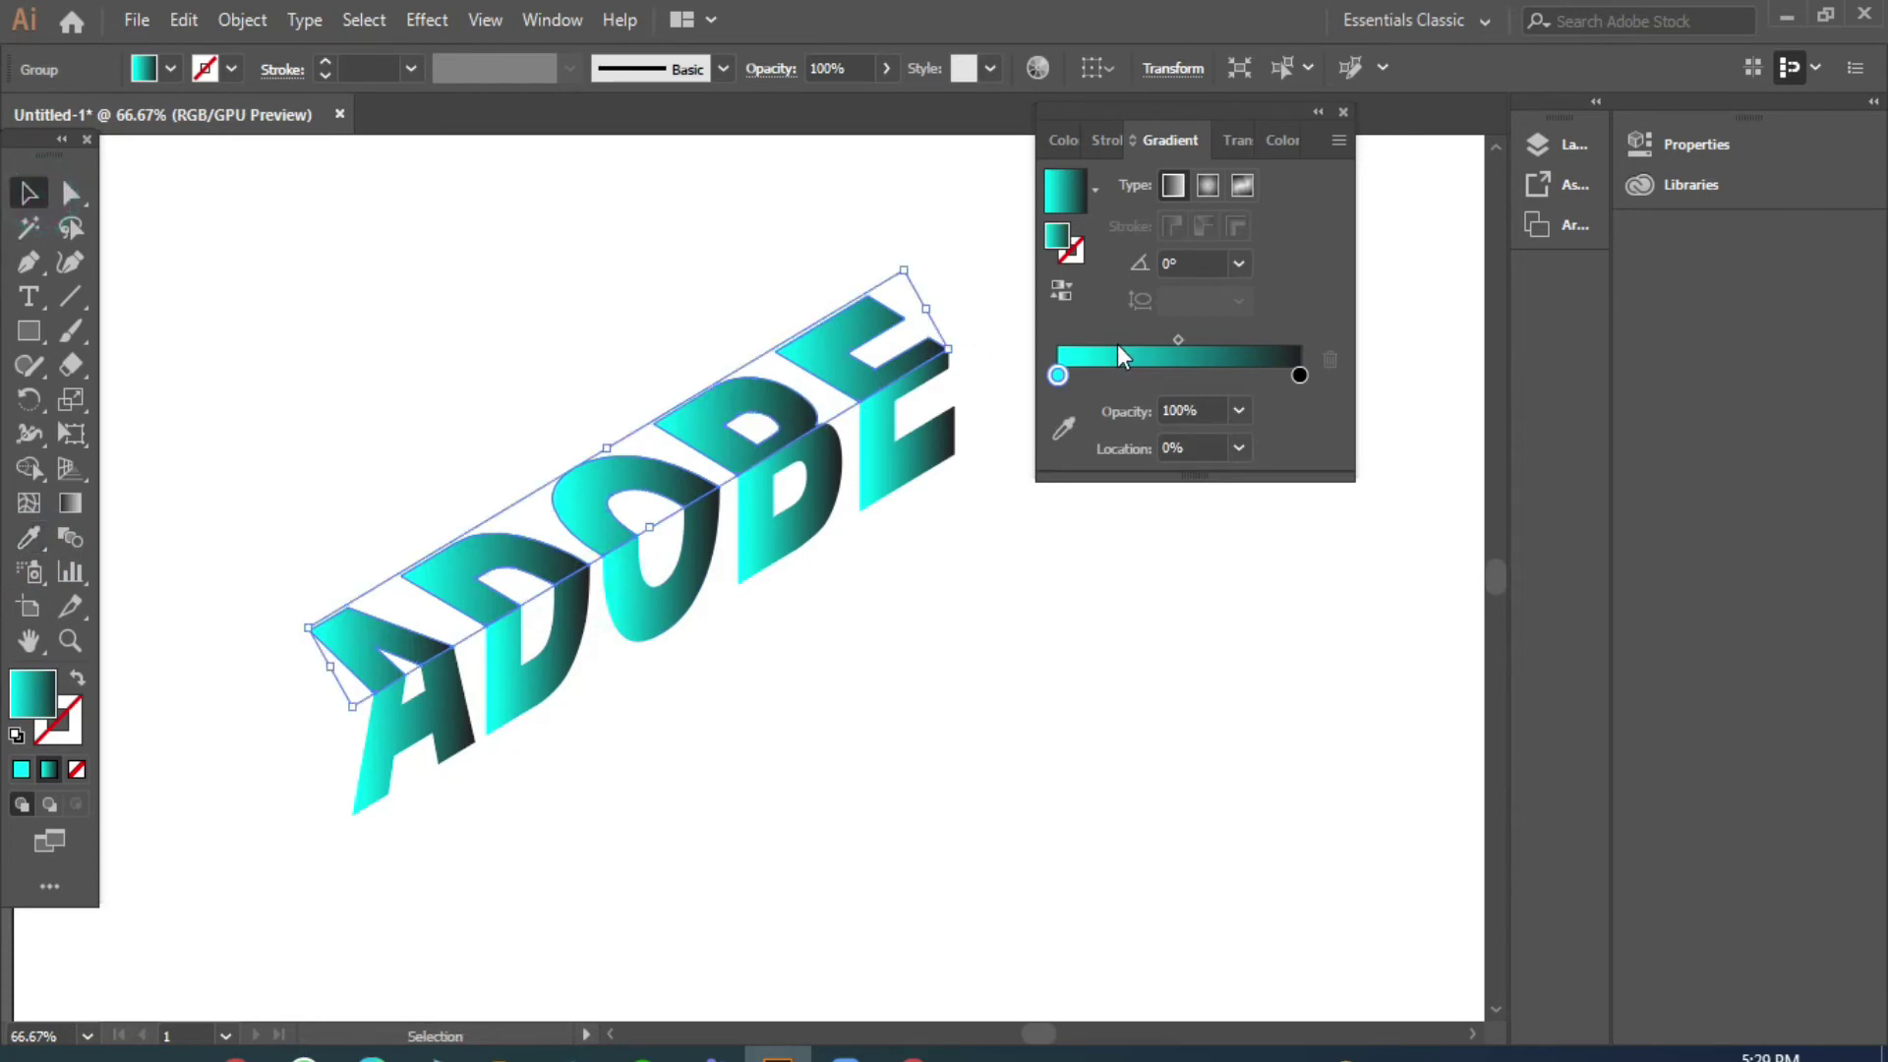
- Close the Gradient panel and reselect the upper ADOBE lettering
left_click(915, 548)
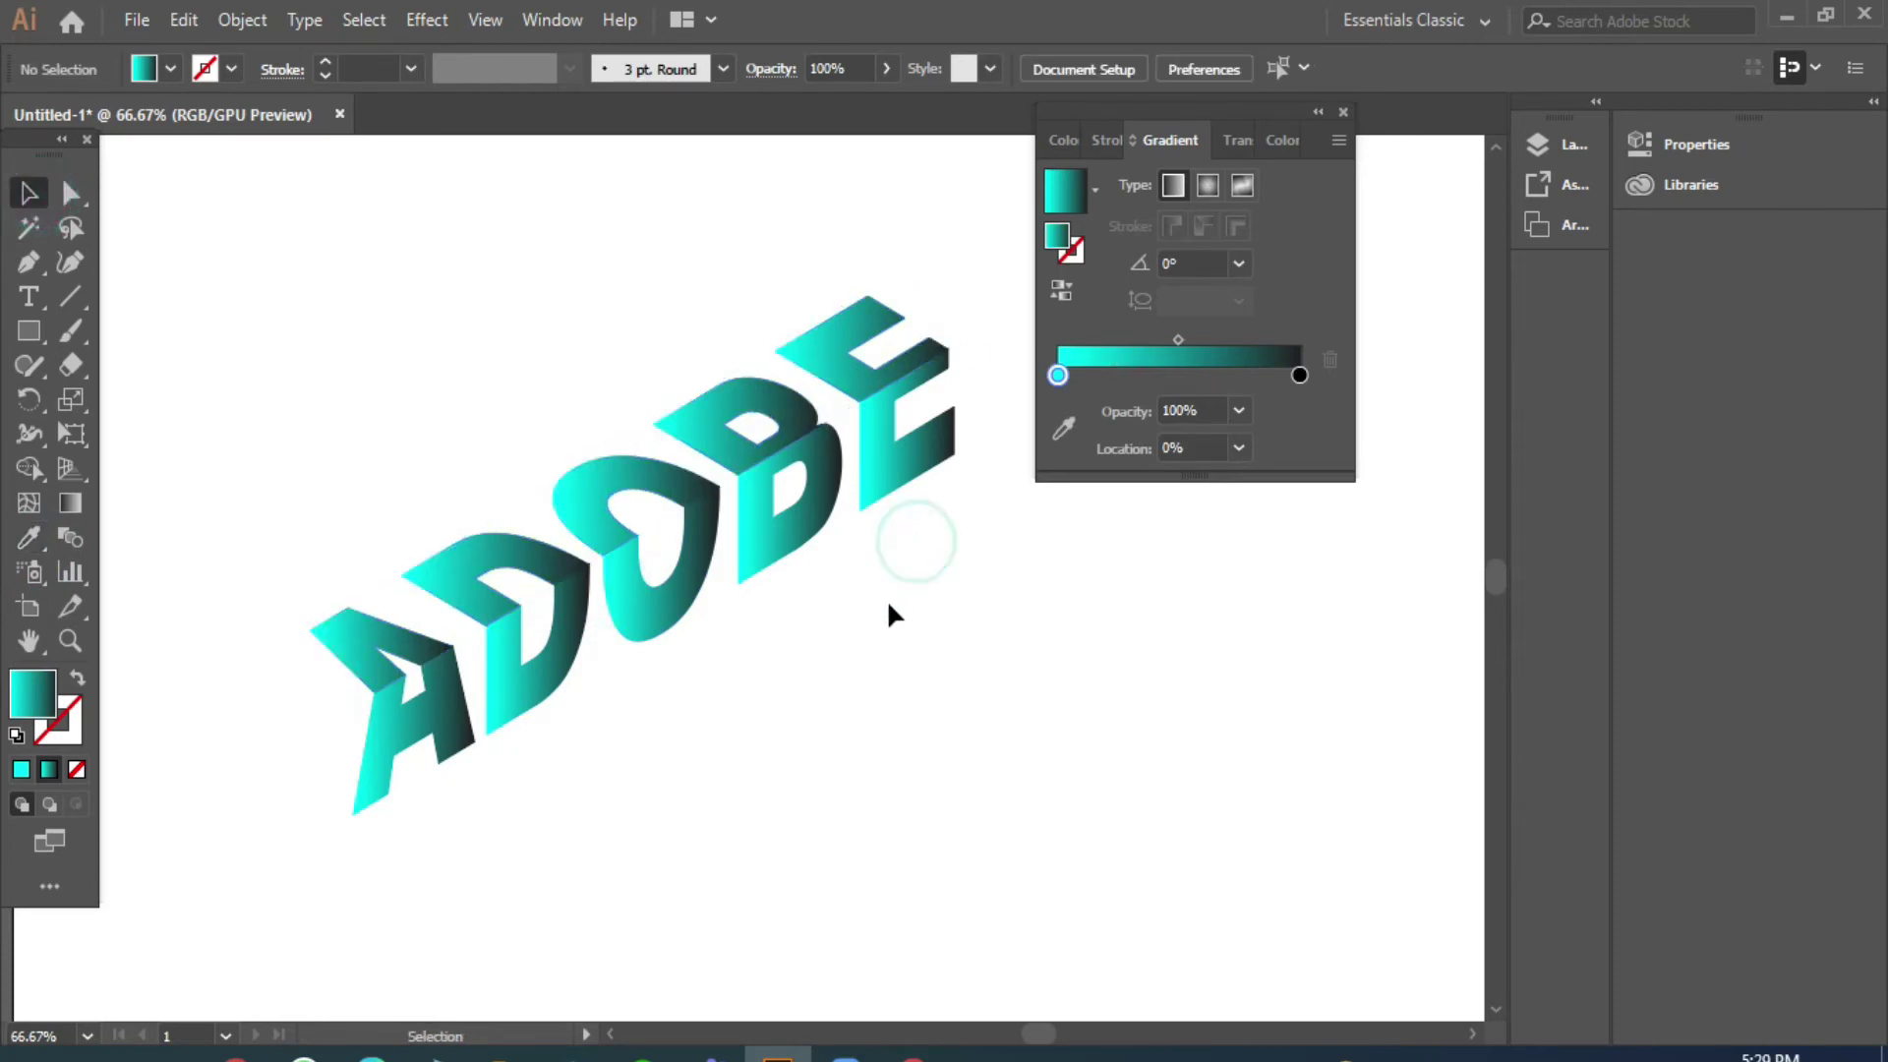
left_click(1344, 112)
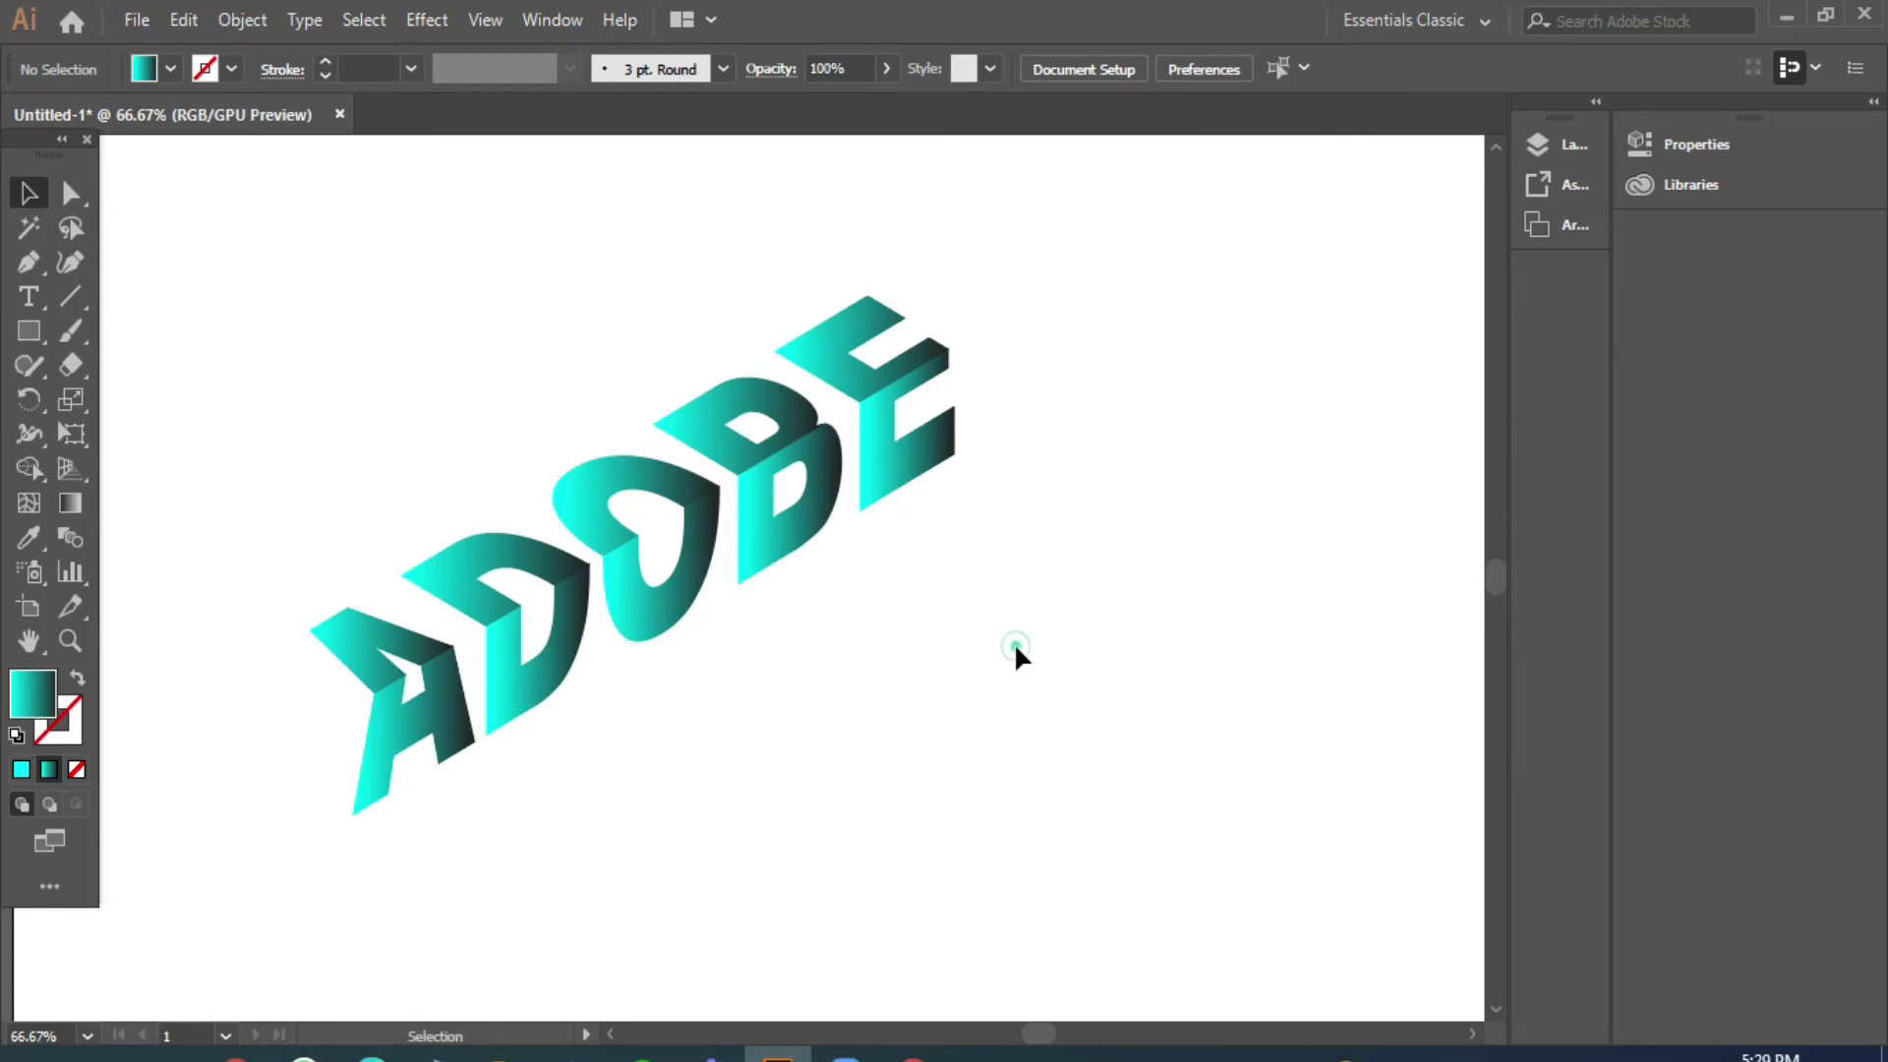
left_click(834, 387)
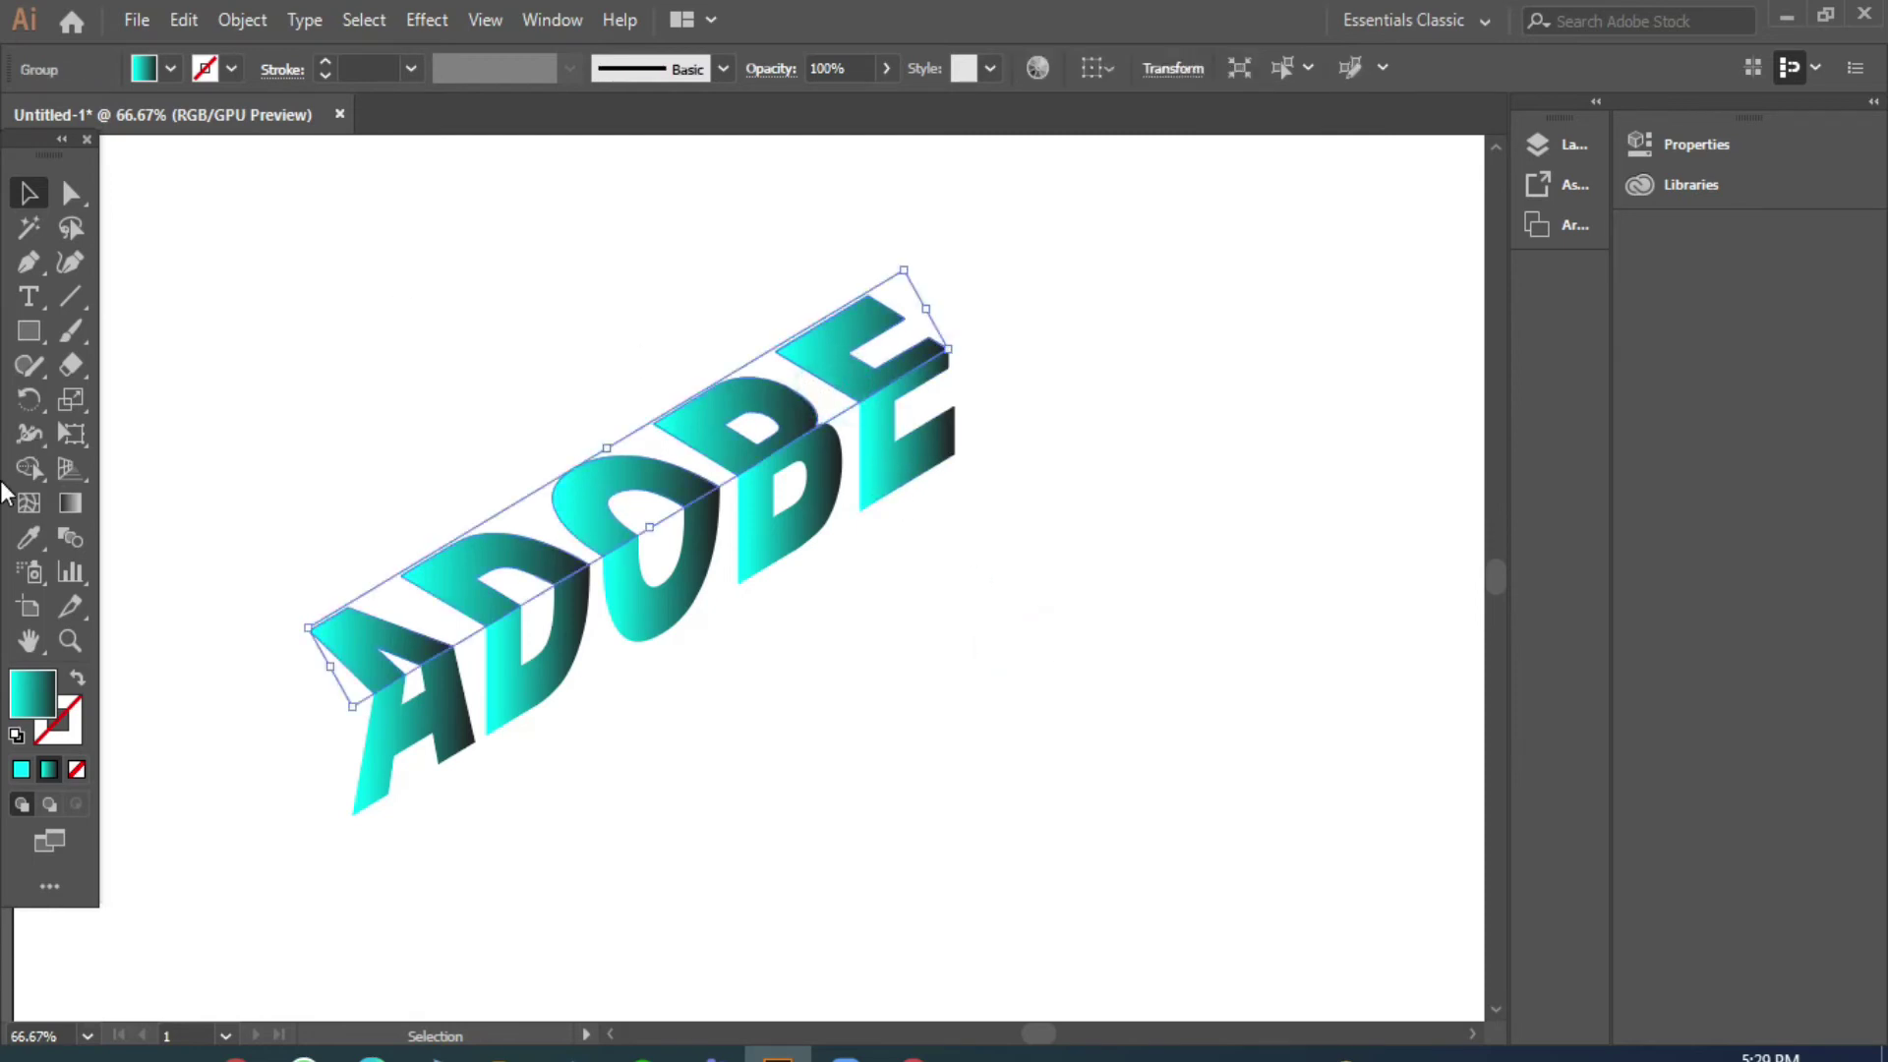
- Re-angle the gradient across the upper letter faces with the Gradient tool
left_click(70, 505)
mouse_move(495, 291)
left_mouse_down()
mouse_move(695, 531)
mouse_move(660, 614)
left_mouse_up()
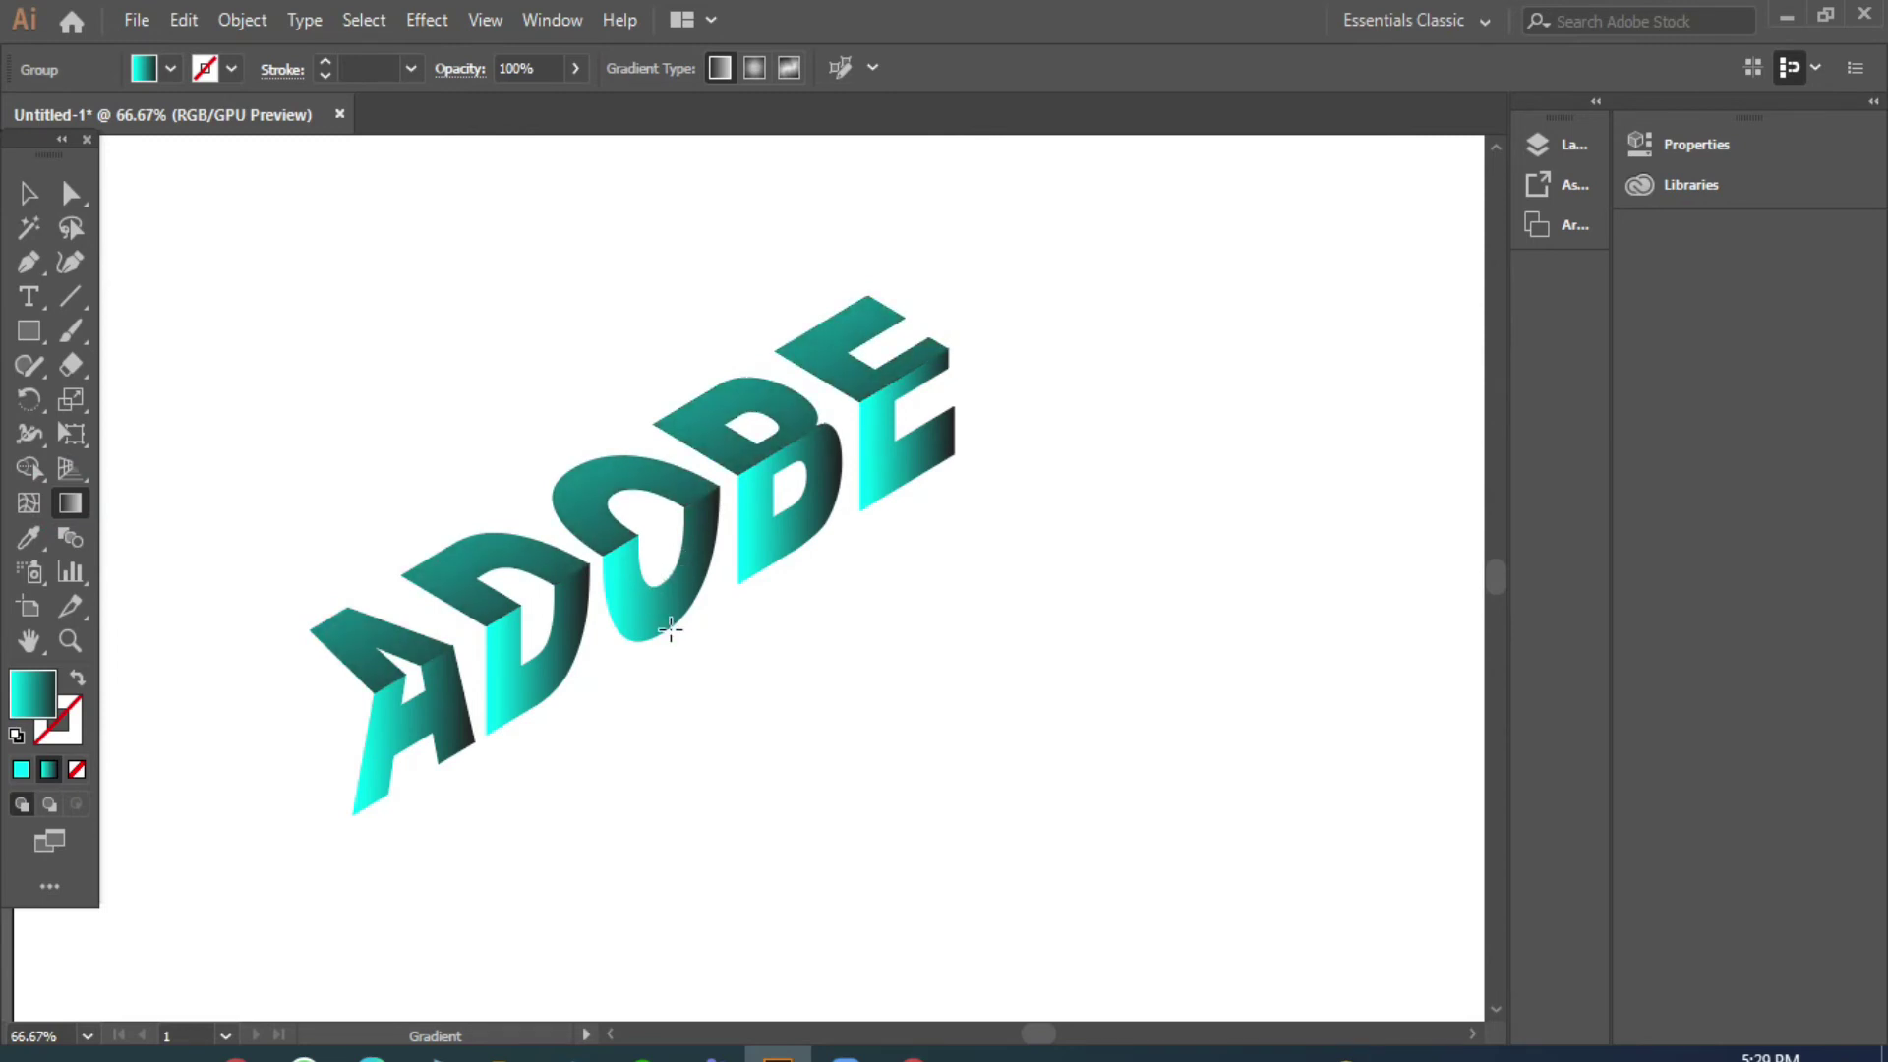
left_click_drag(468, 403, 586, 618)
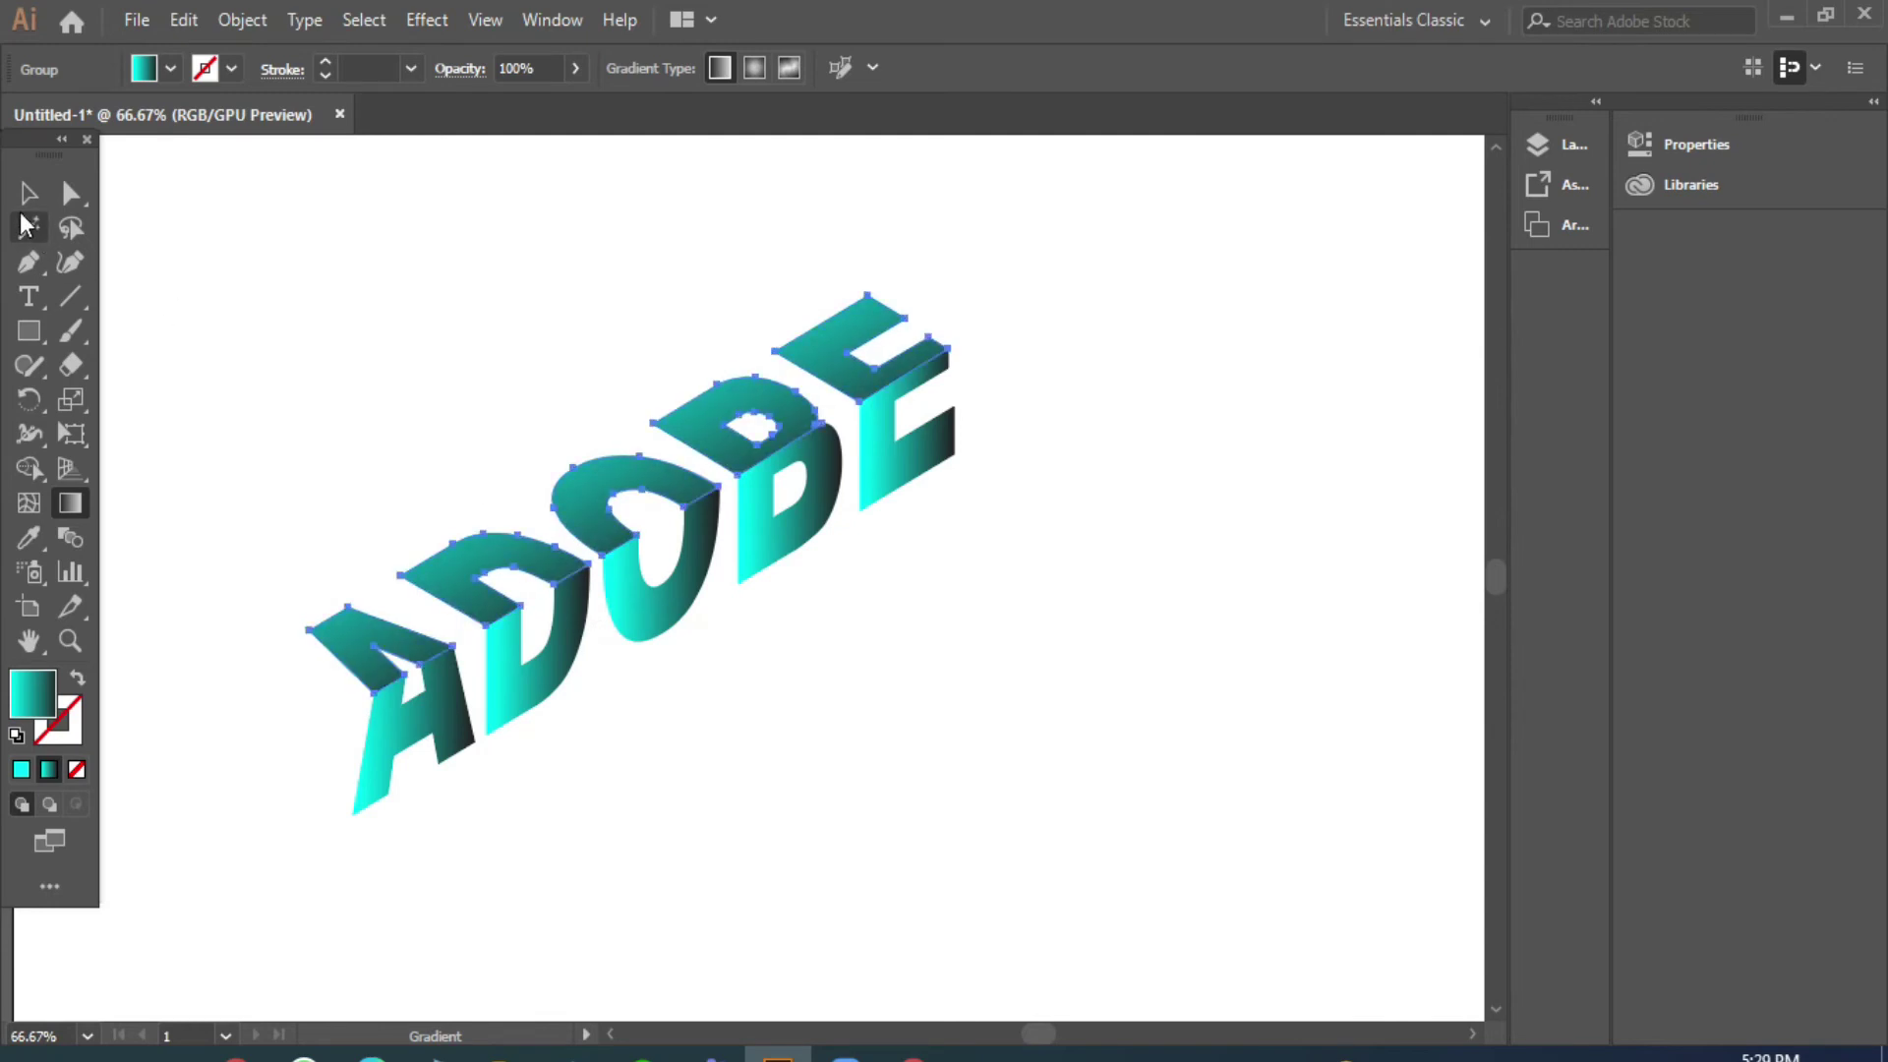
left_click(29, 193)
left_click(847, 640)
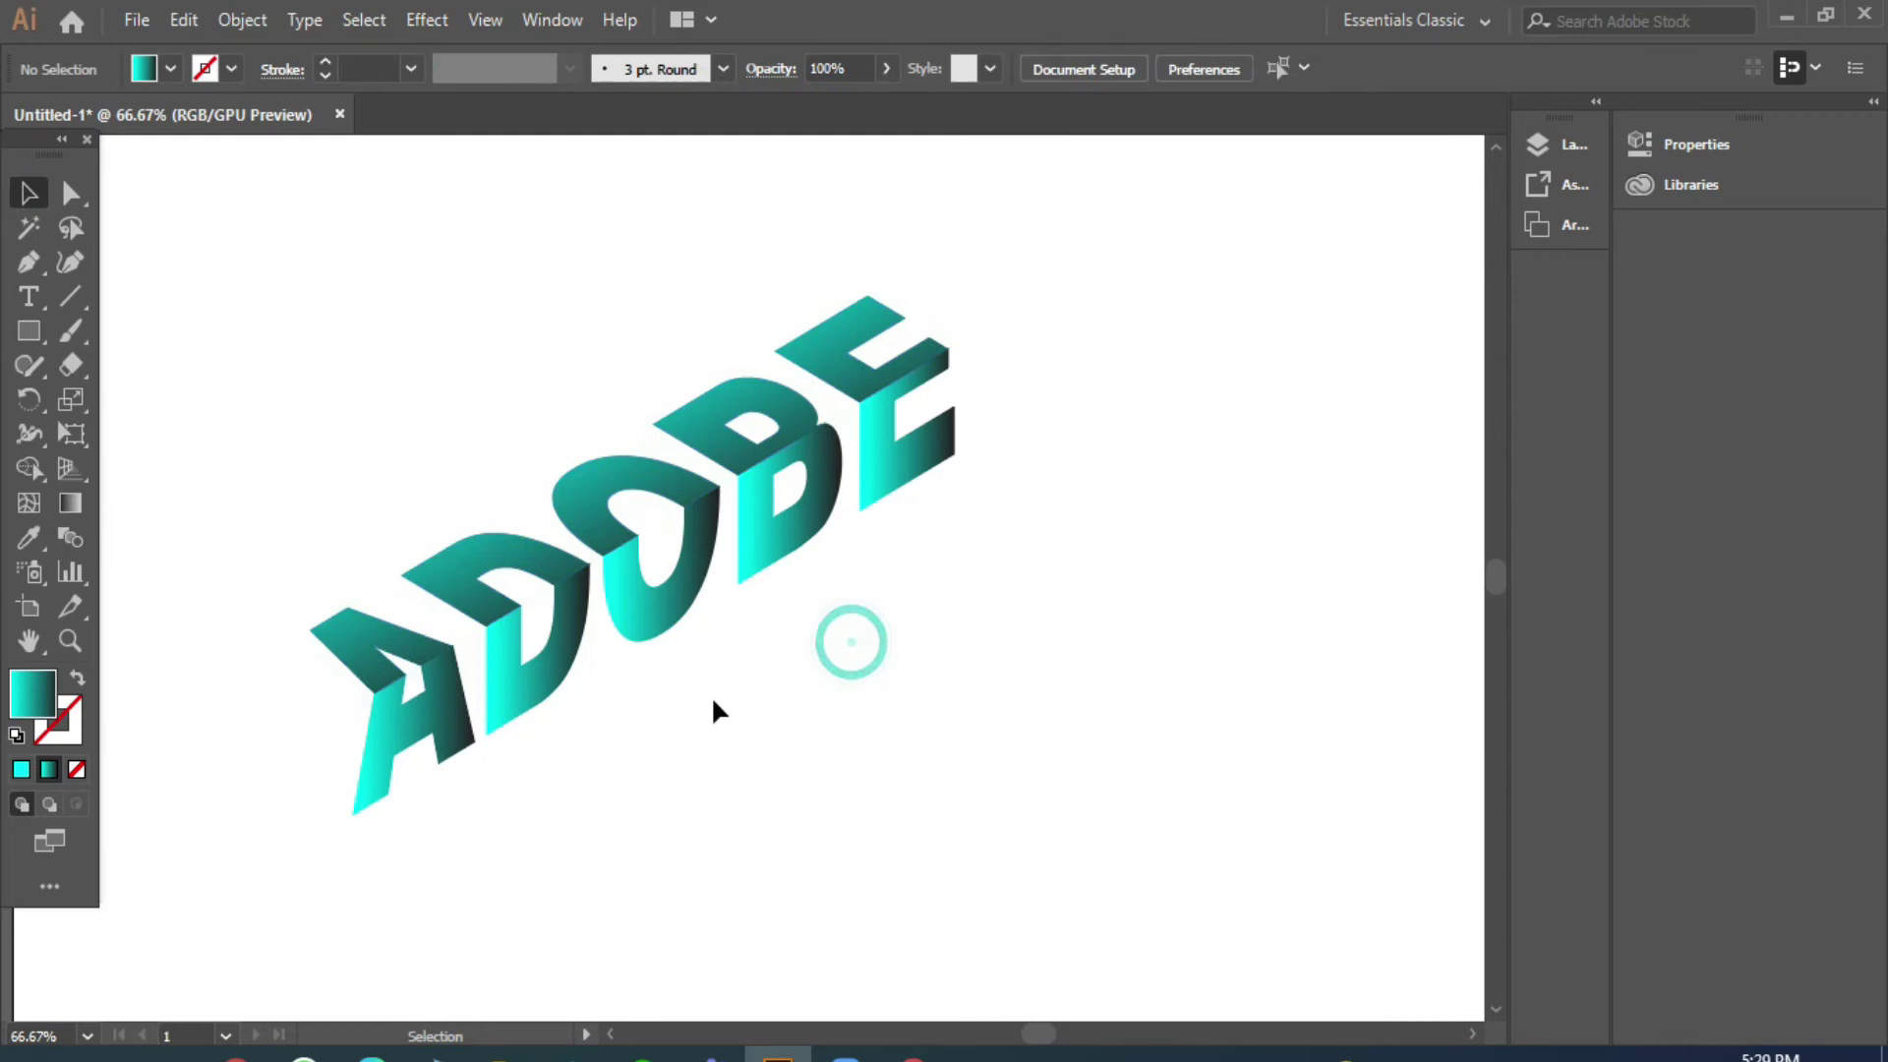
- Redraw the lower letters' gradient vertically so it brightens to cyan at the bottom
left_click(641, 634)
left_click(65, 500)
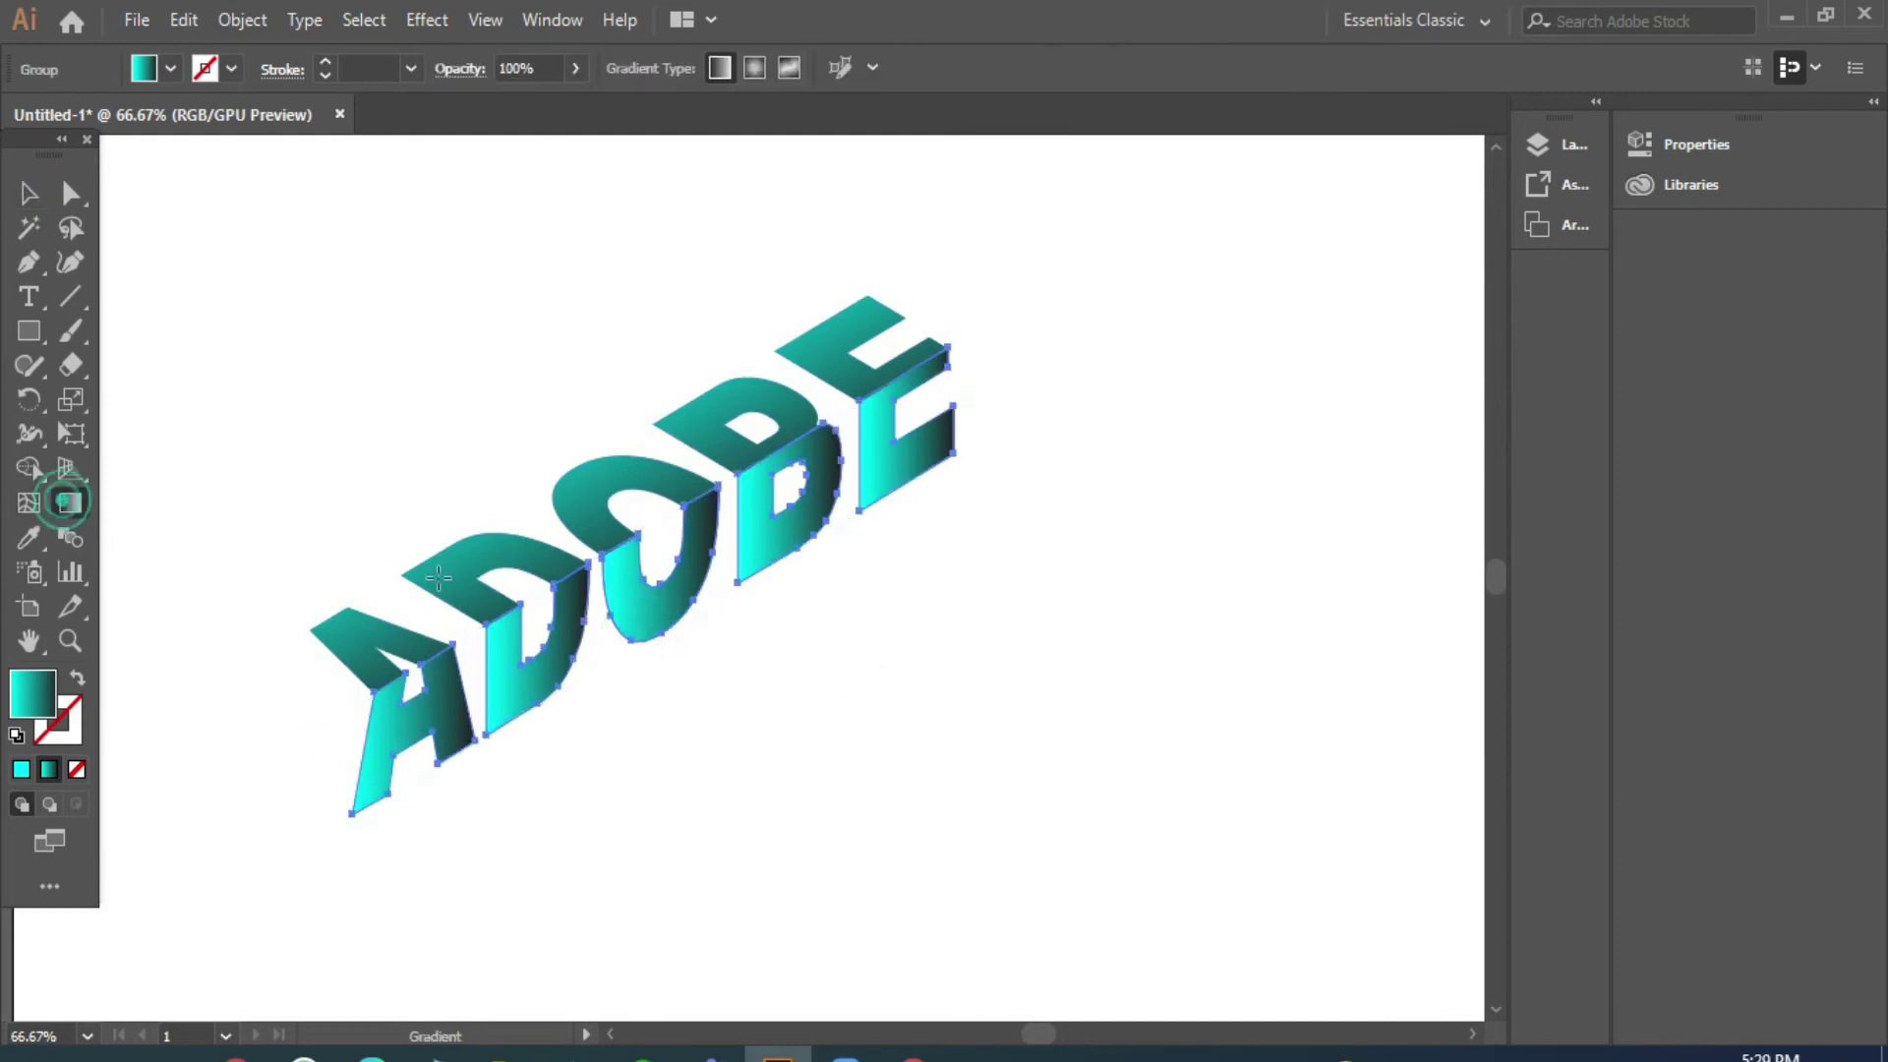
mouse_move(667, 759)
left_mouse_down()
mouse_move(650, 581)
mouse_move(548, 511)
mouse_move(566, 565)
left_mouse_up()
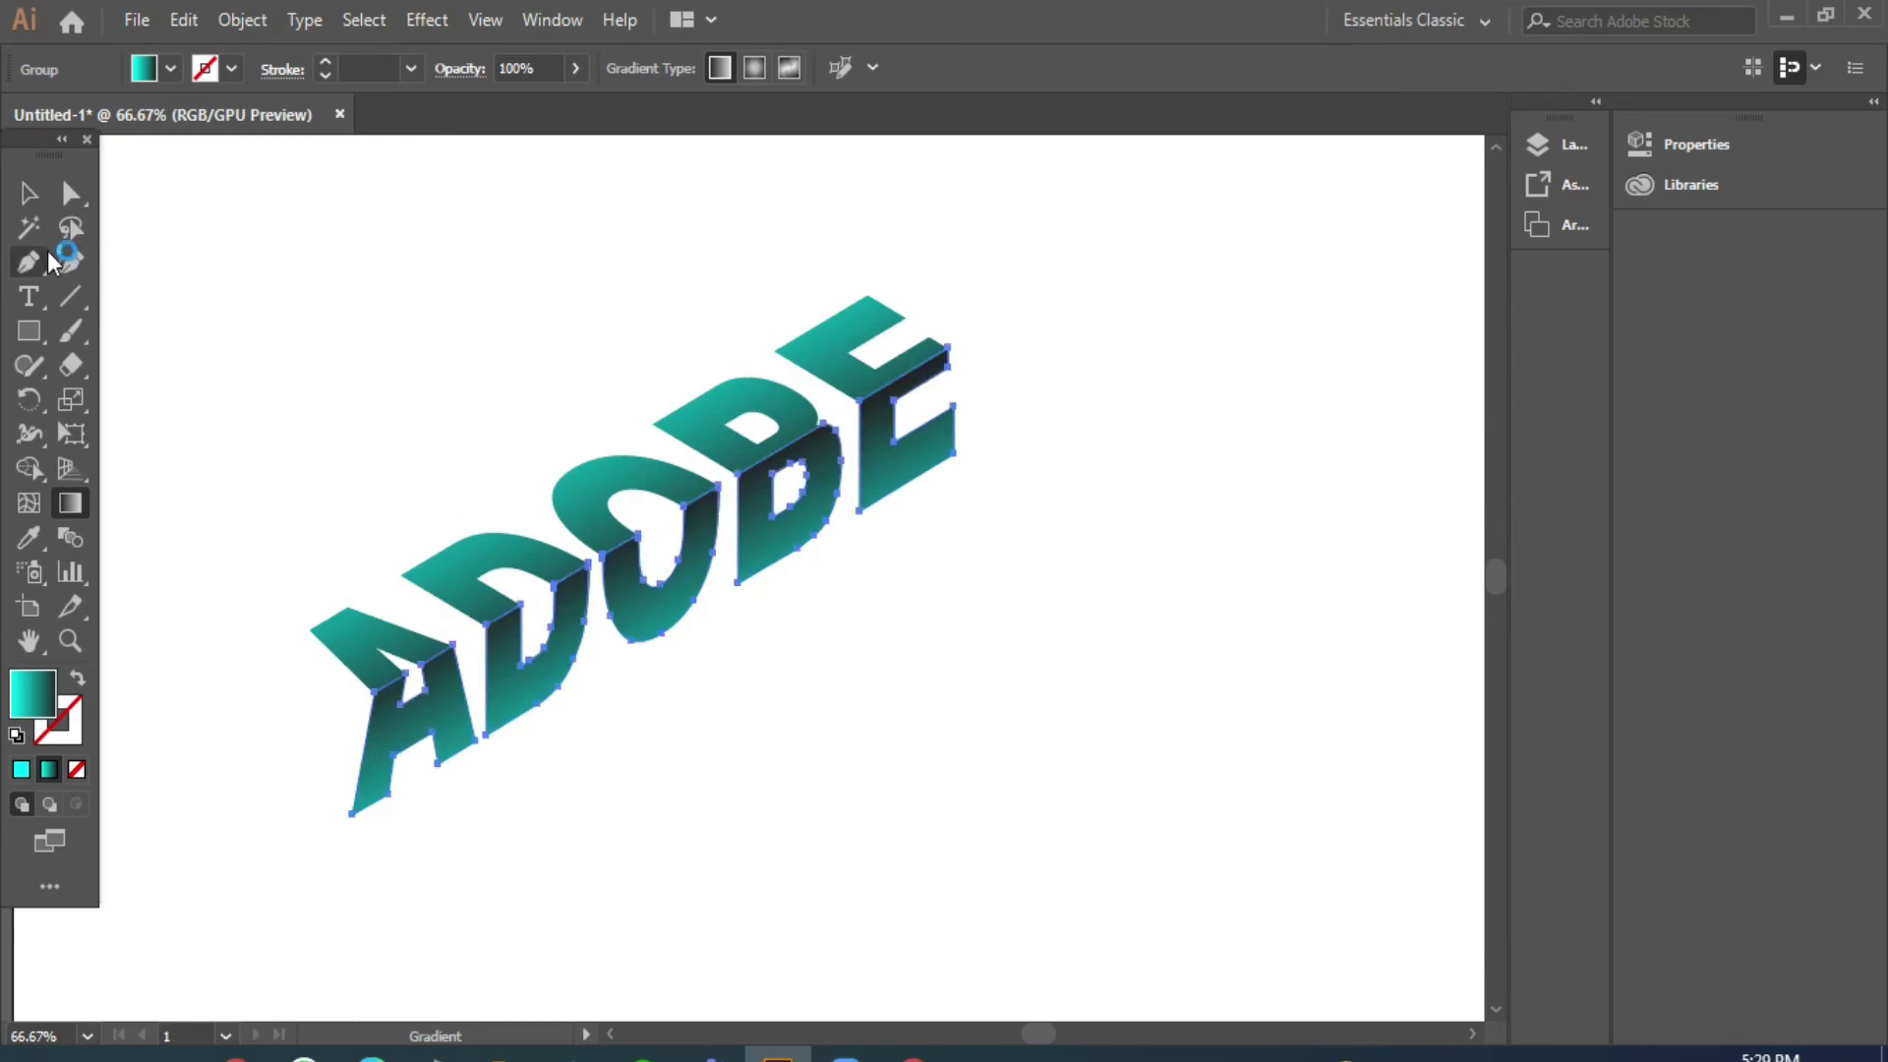
left_click(29, 193)
left_click(663, 800)
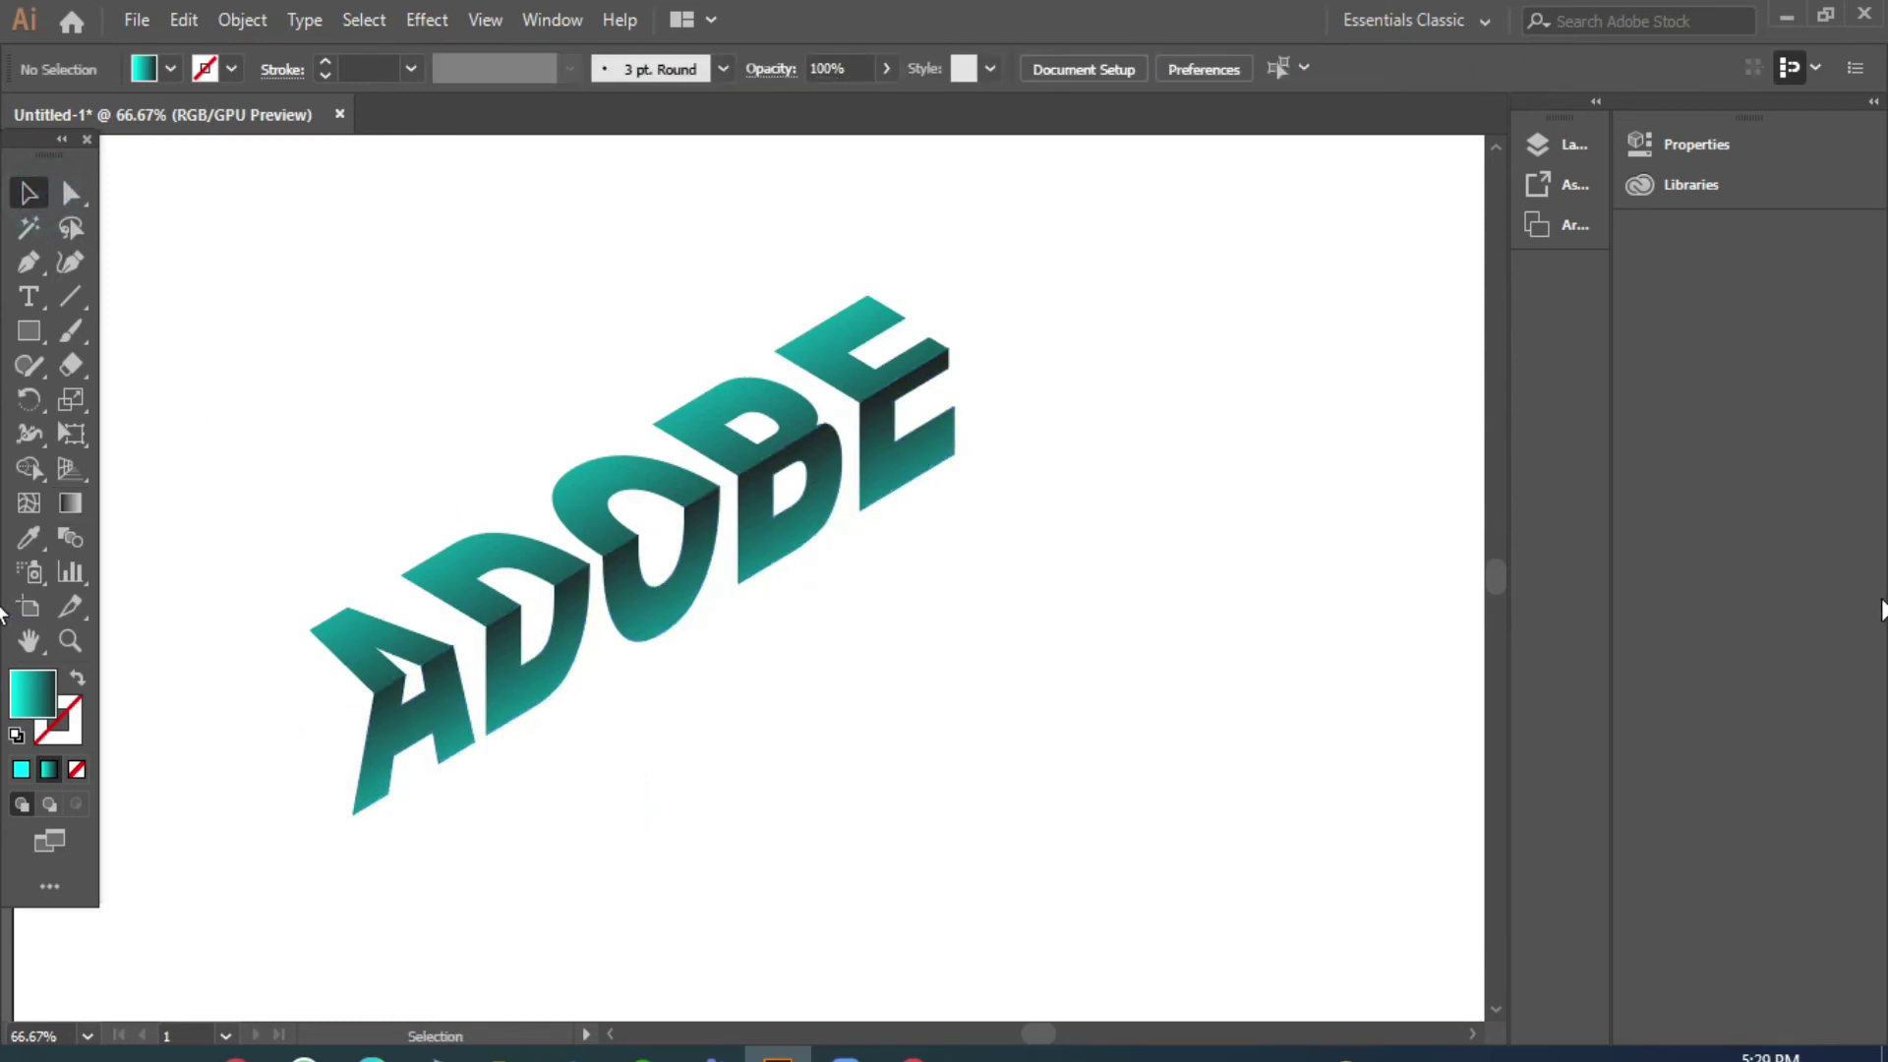
left_click(796, 553)
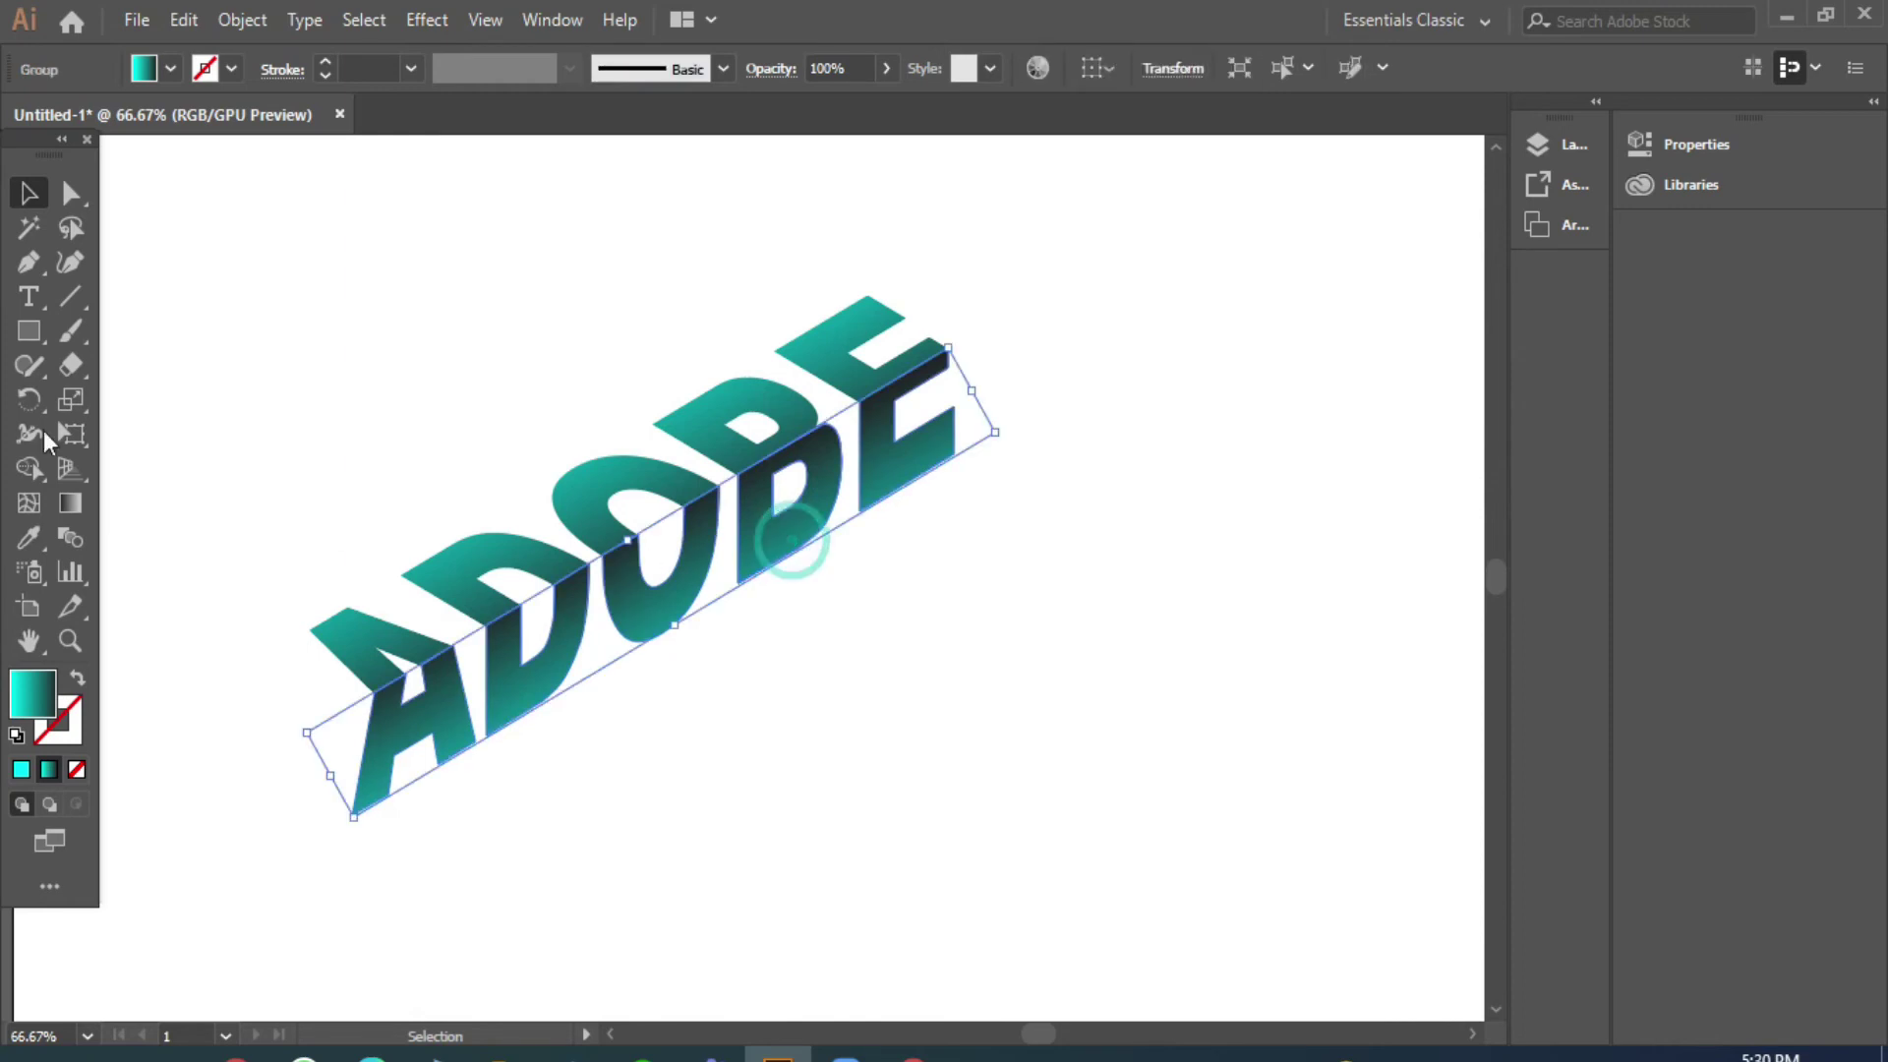
left_click(70, 502)
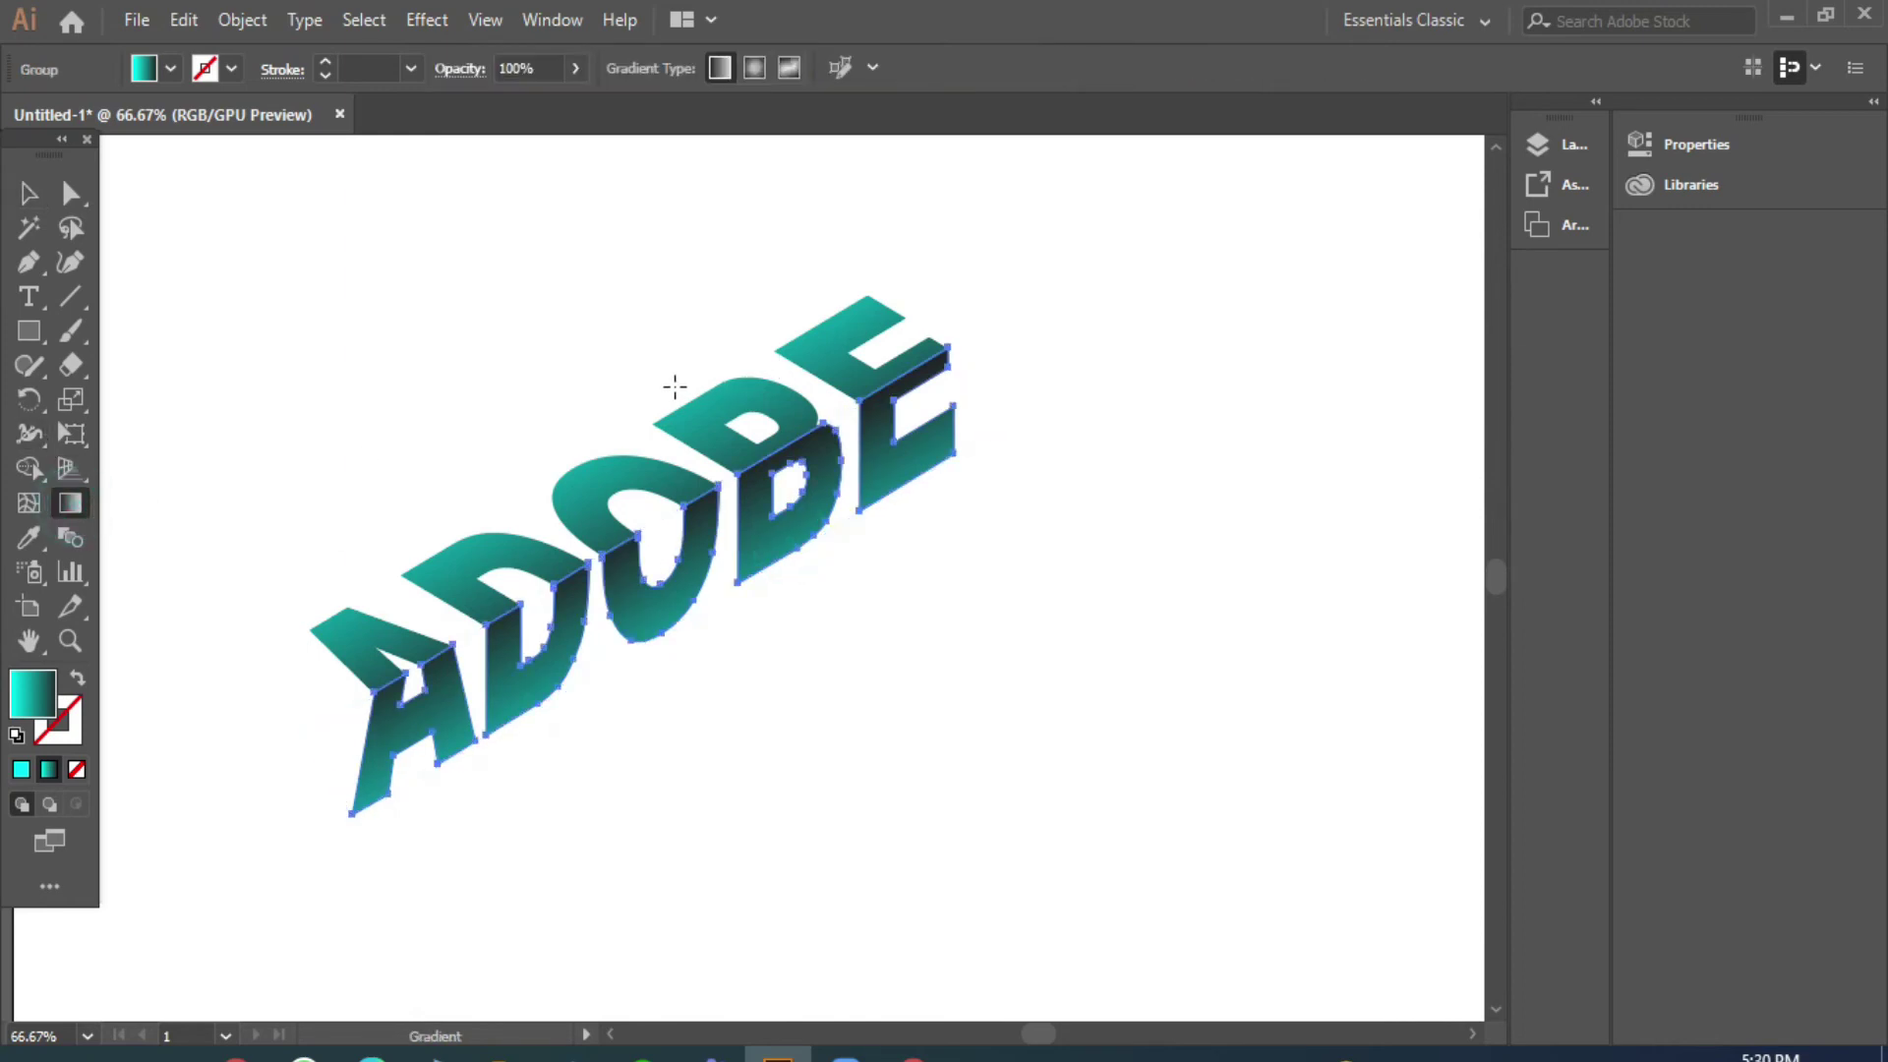
mouse_move(674, 385)
left_mouse_down()
mouse_move(763, 604)
mouse_move(847, 620)
left_mouse_up()
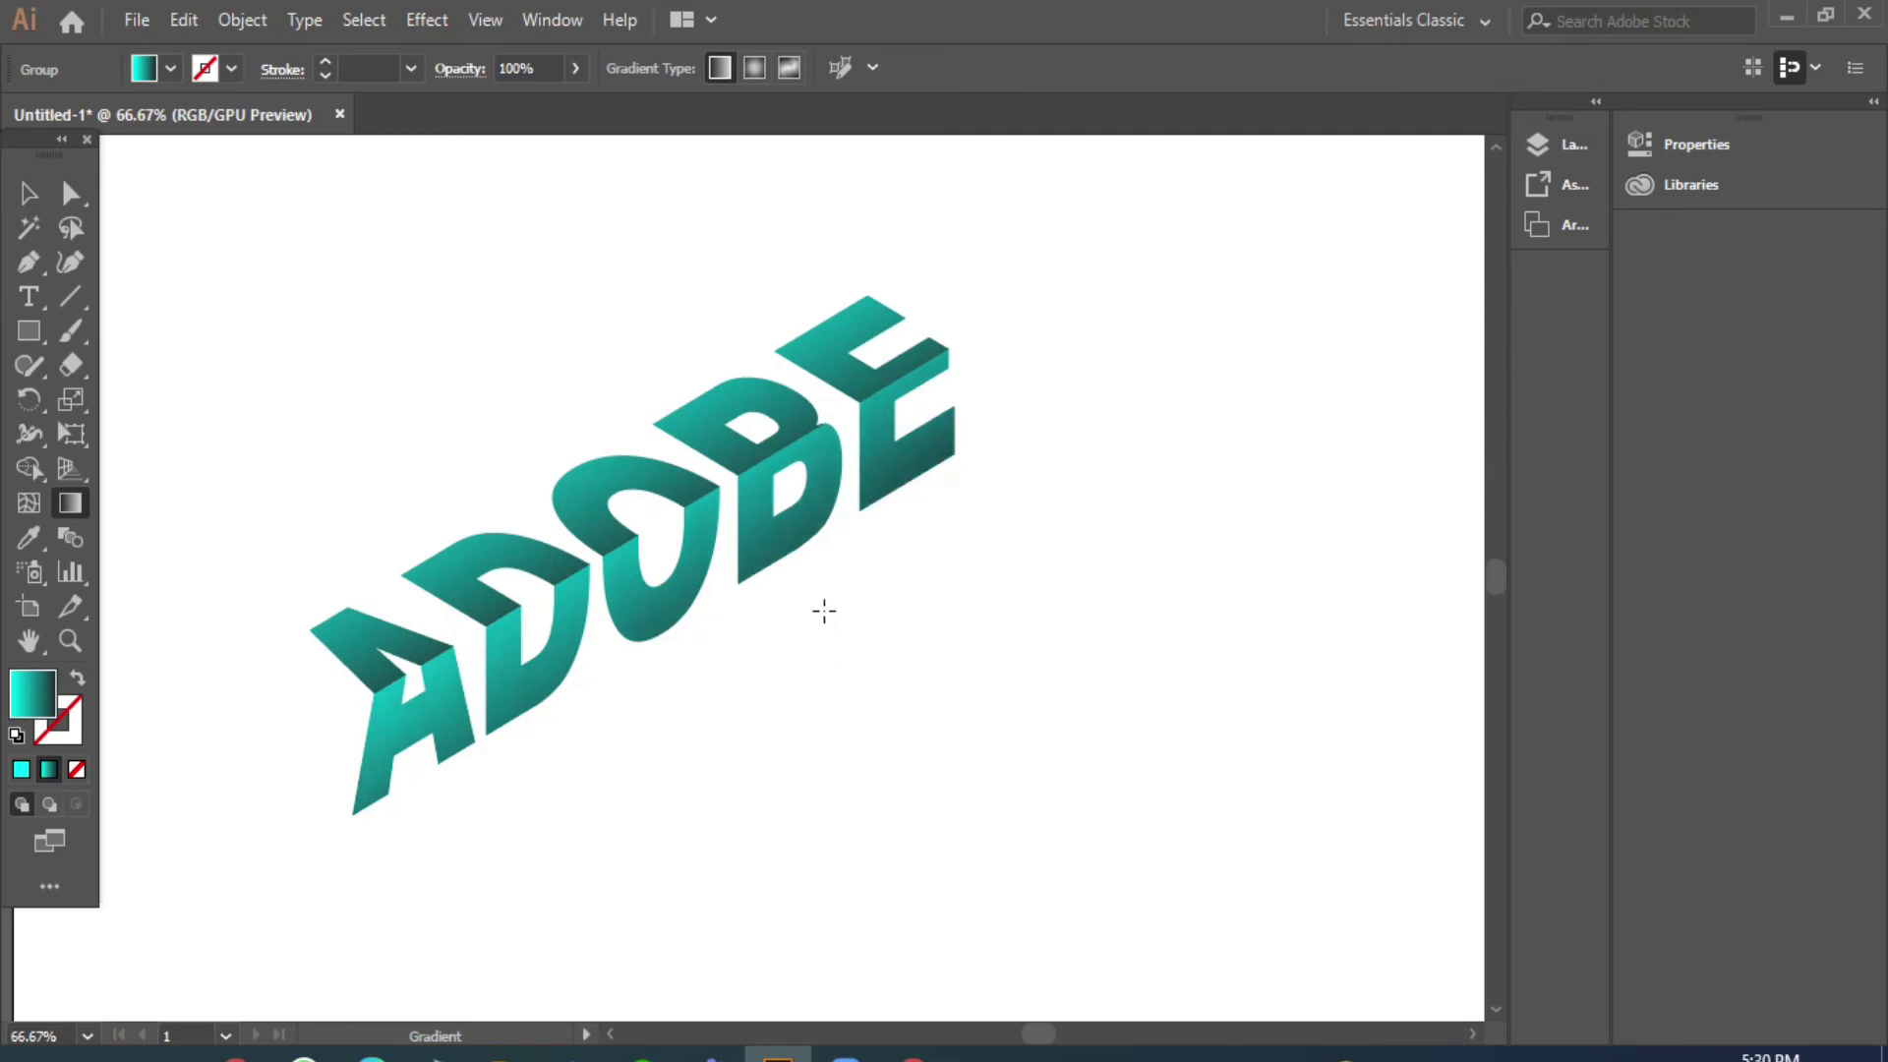
mouse_move(627, 473)
left_mouse_down()
mouse_move(671, 632)
mouse_move(728, 635)
mouse_move(699, 633)
mouse_move(842, 724)
left_mouse_up()
- Deselect the lettering and zoom out to show the whole artboard
key("v")
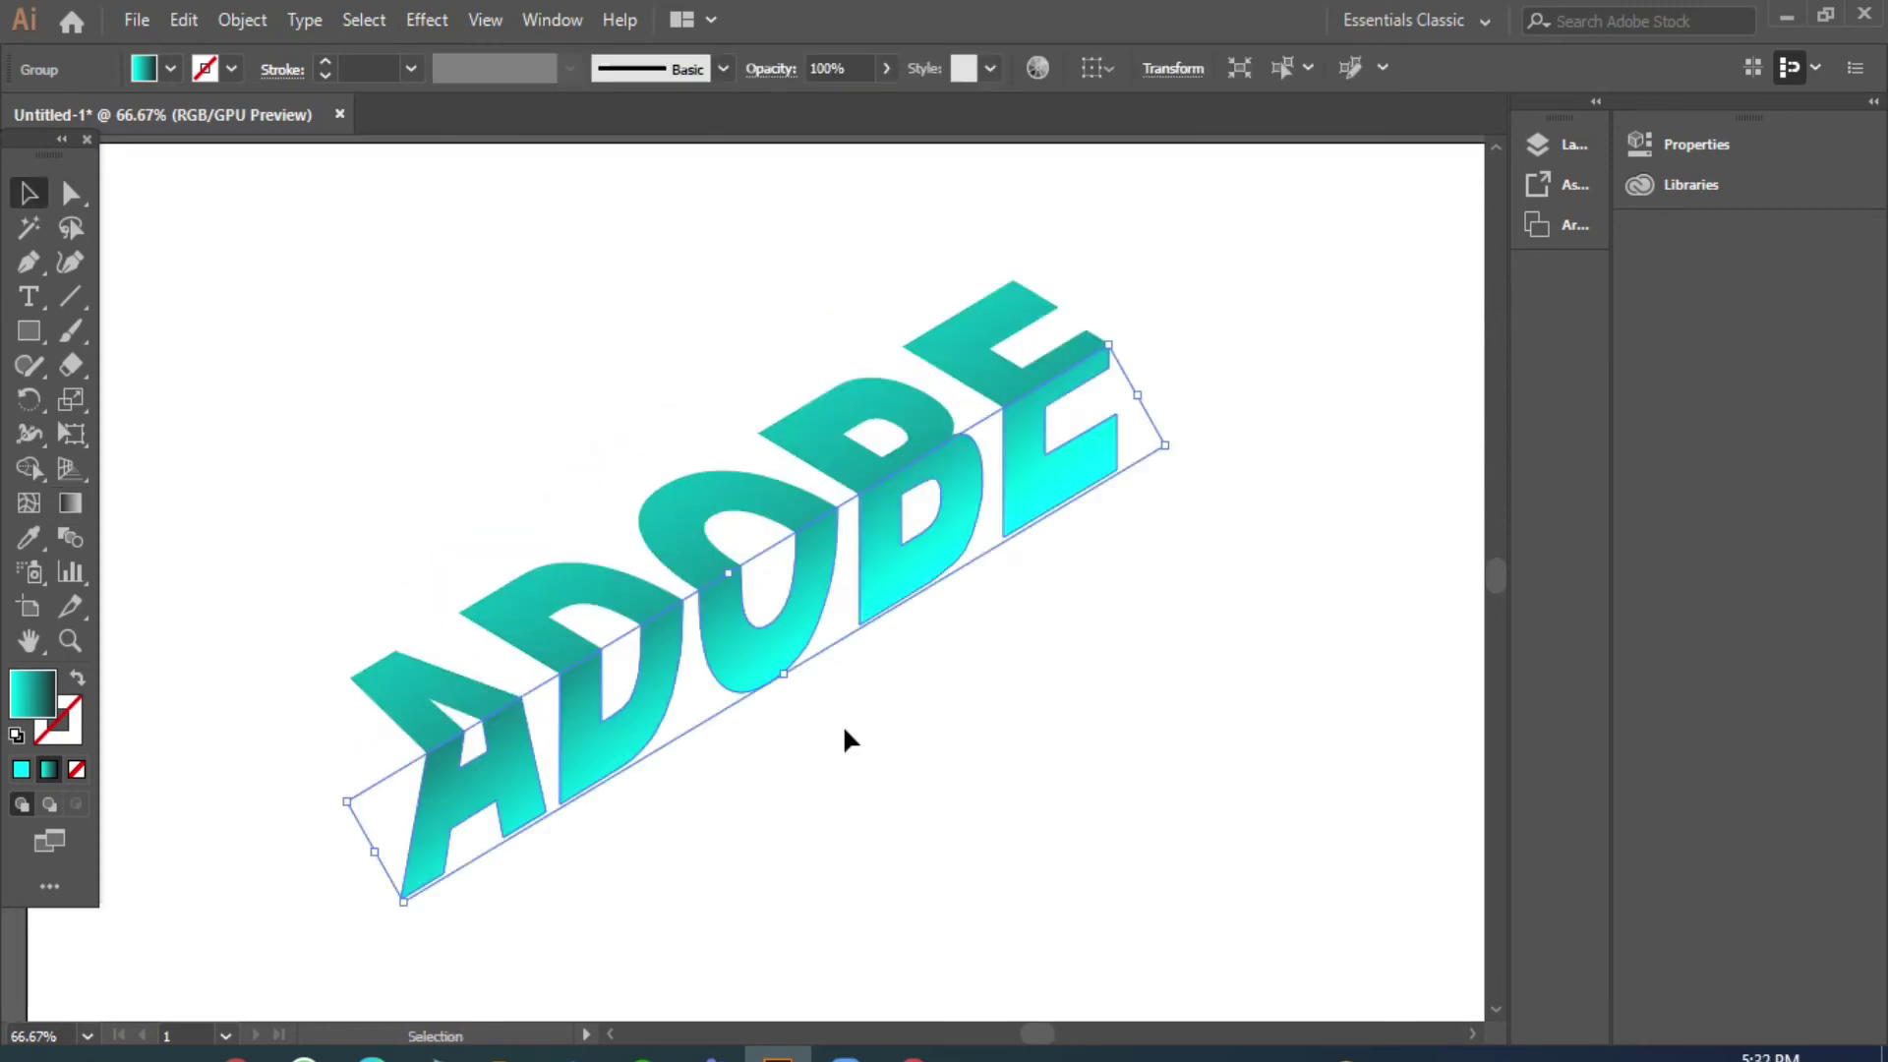
left_click(842, 724)
key("ctrl+minus")
key("ctrl+minus")
scroll(752, 752, "down", 2)
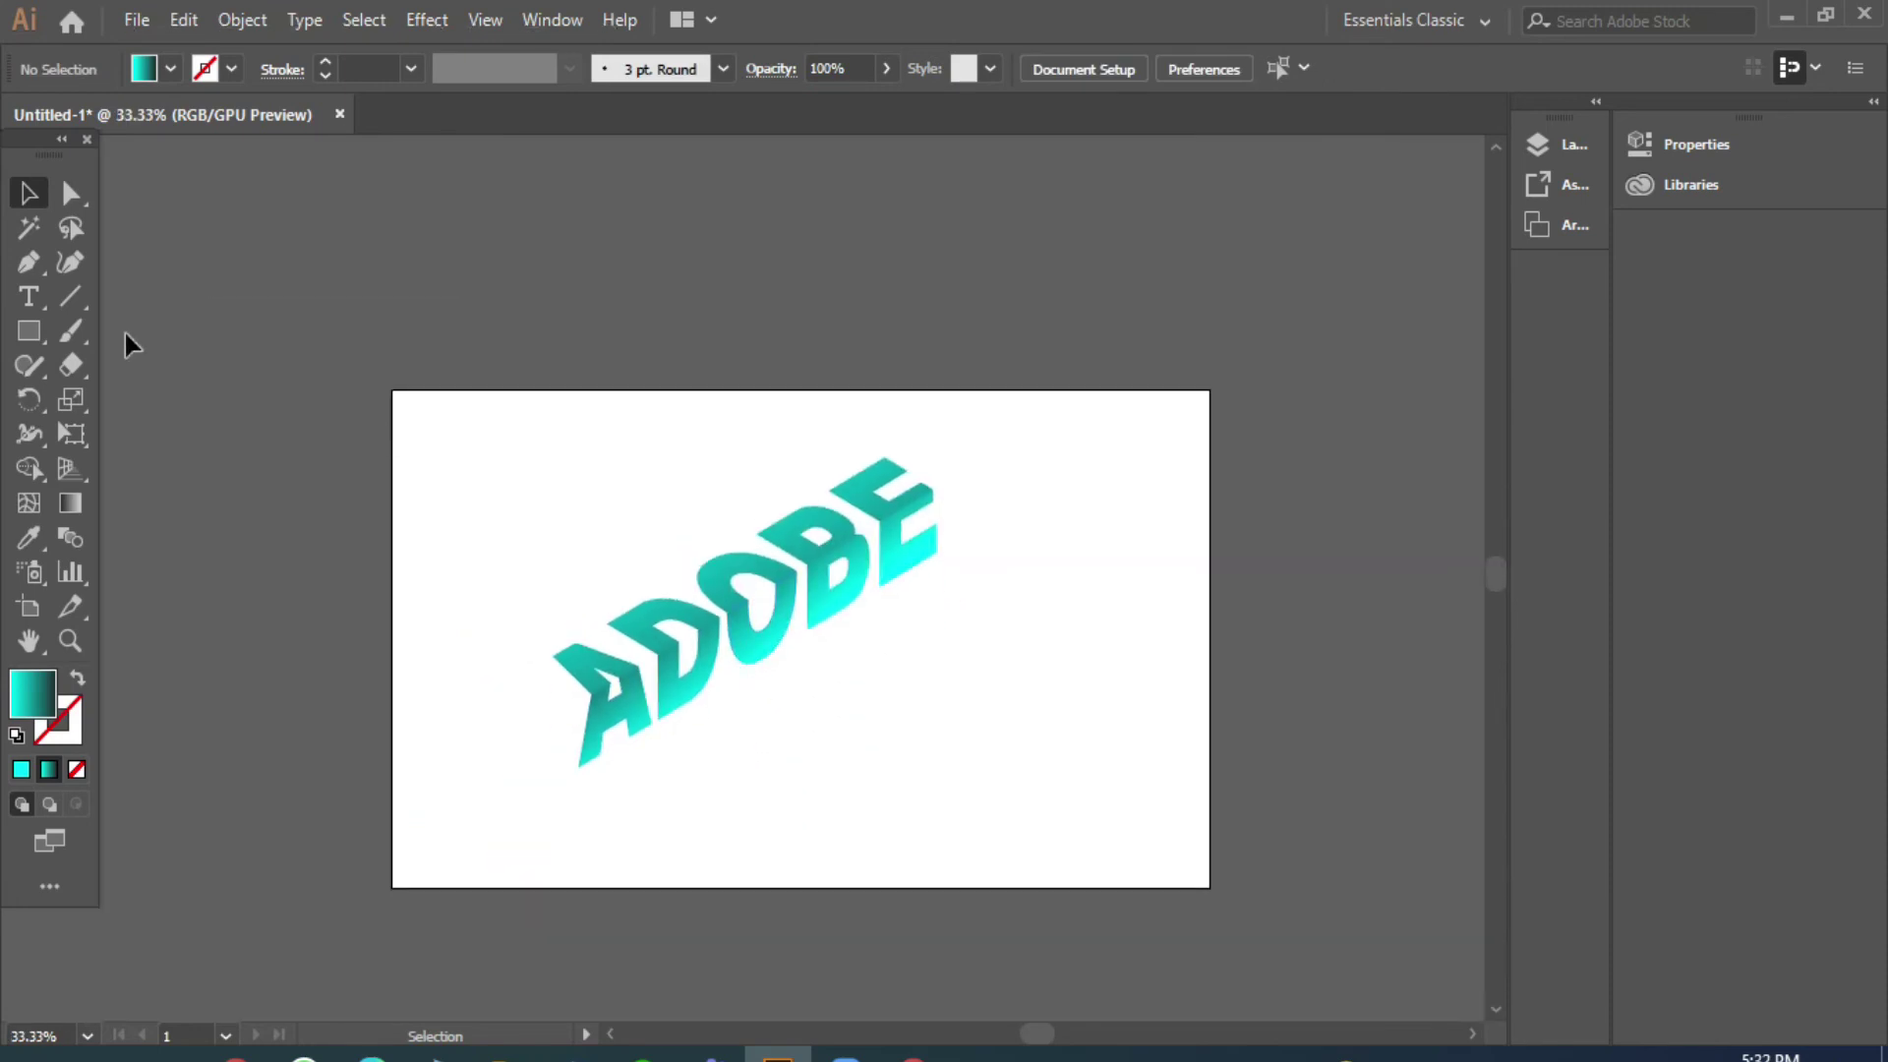
- Draw a rectangle covering the whole artboard and fill it with black
left_click(45, 330)
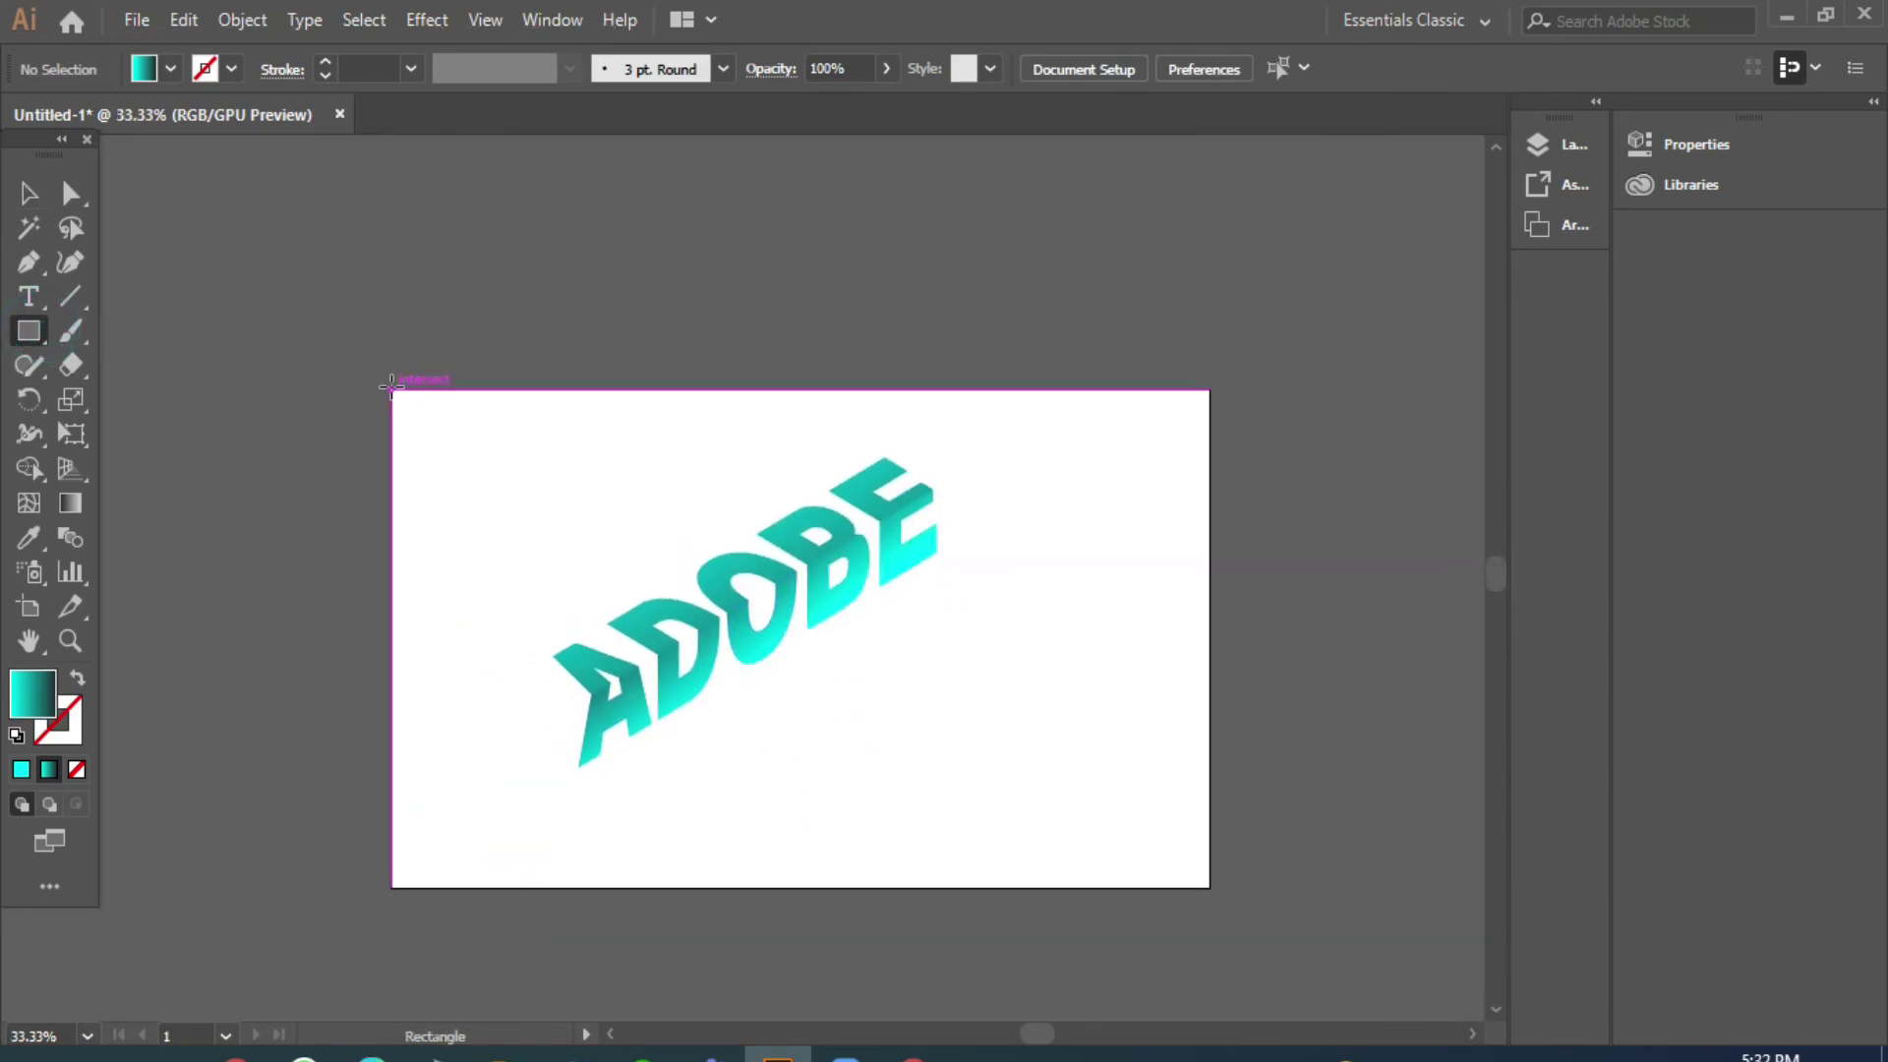
left_click_drag(393, 390, 1217, 887)
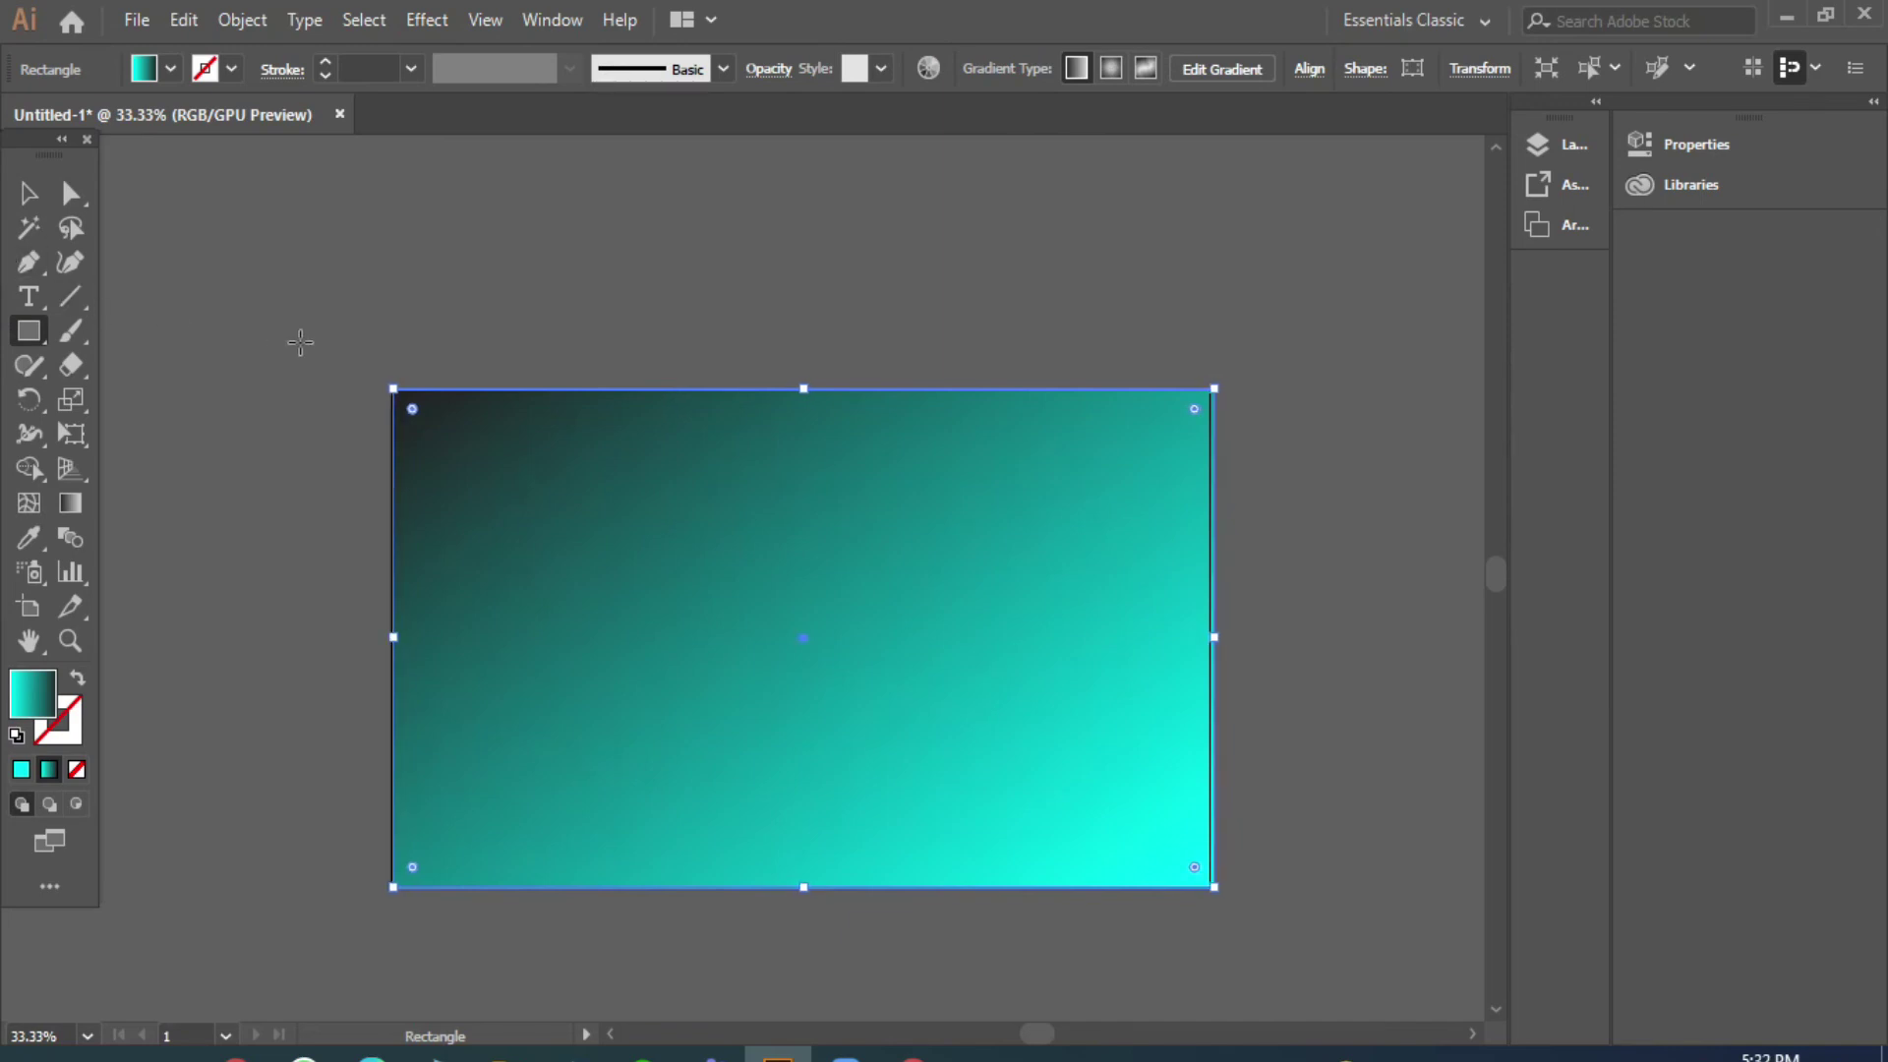
left_click(170, 68)
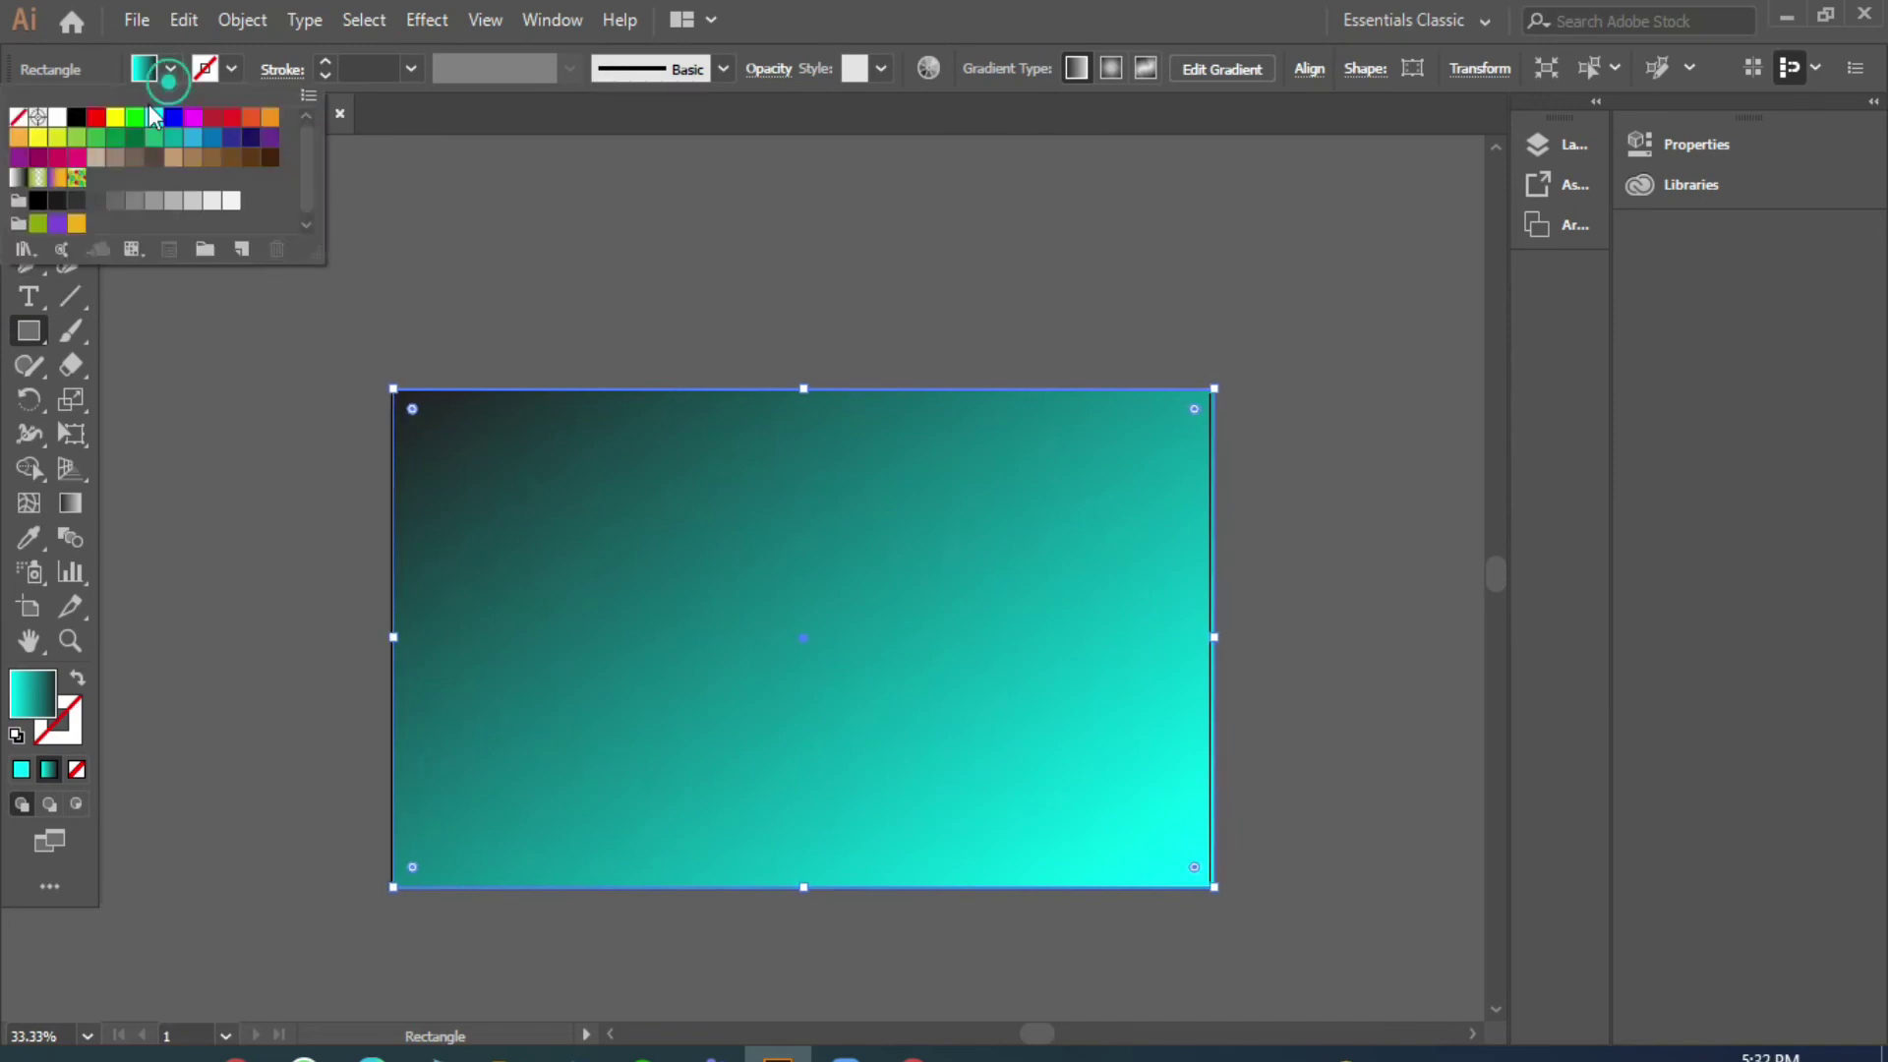
left_click(79, 140)
- Send the black rectangle to the back behind the ADOBE lettering
right_click(640, 540)
mouse_move(716, 899)
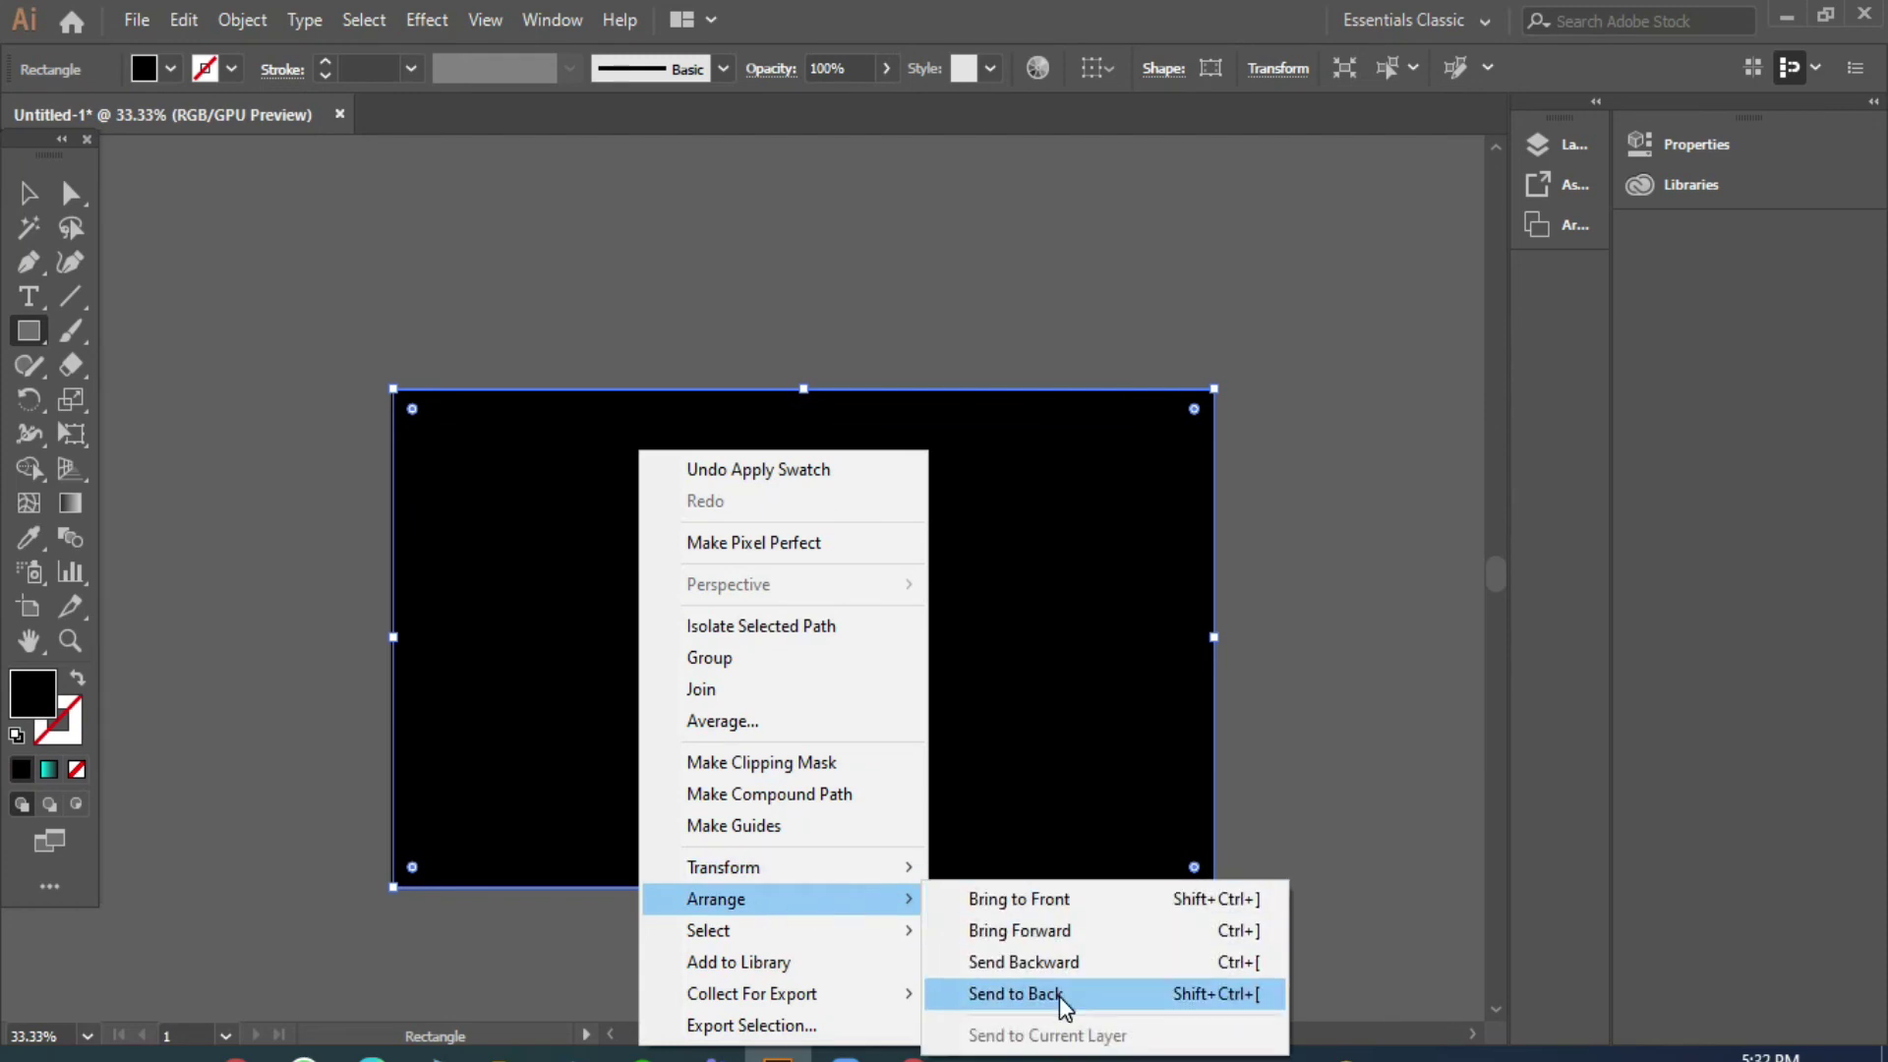
left_click(1060, 995)
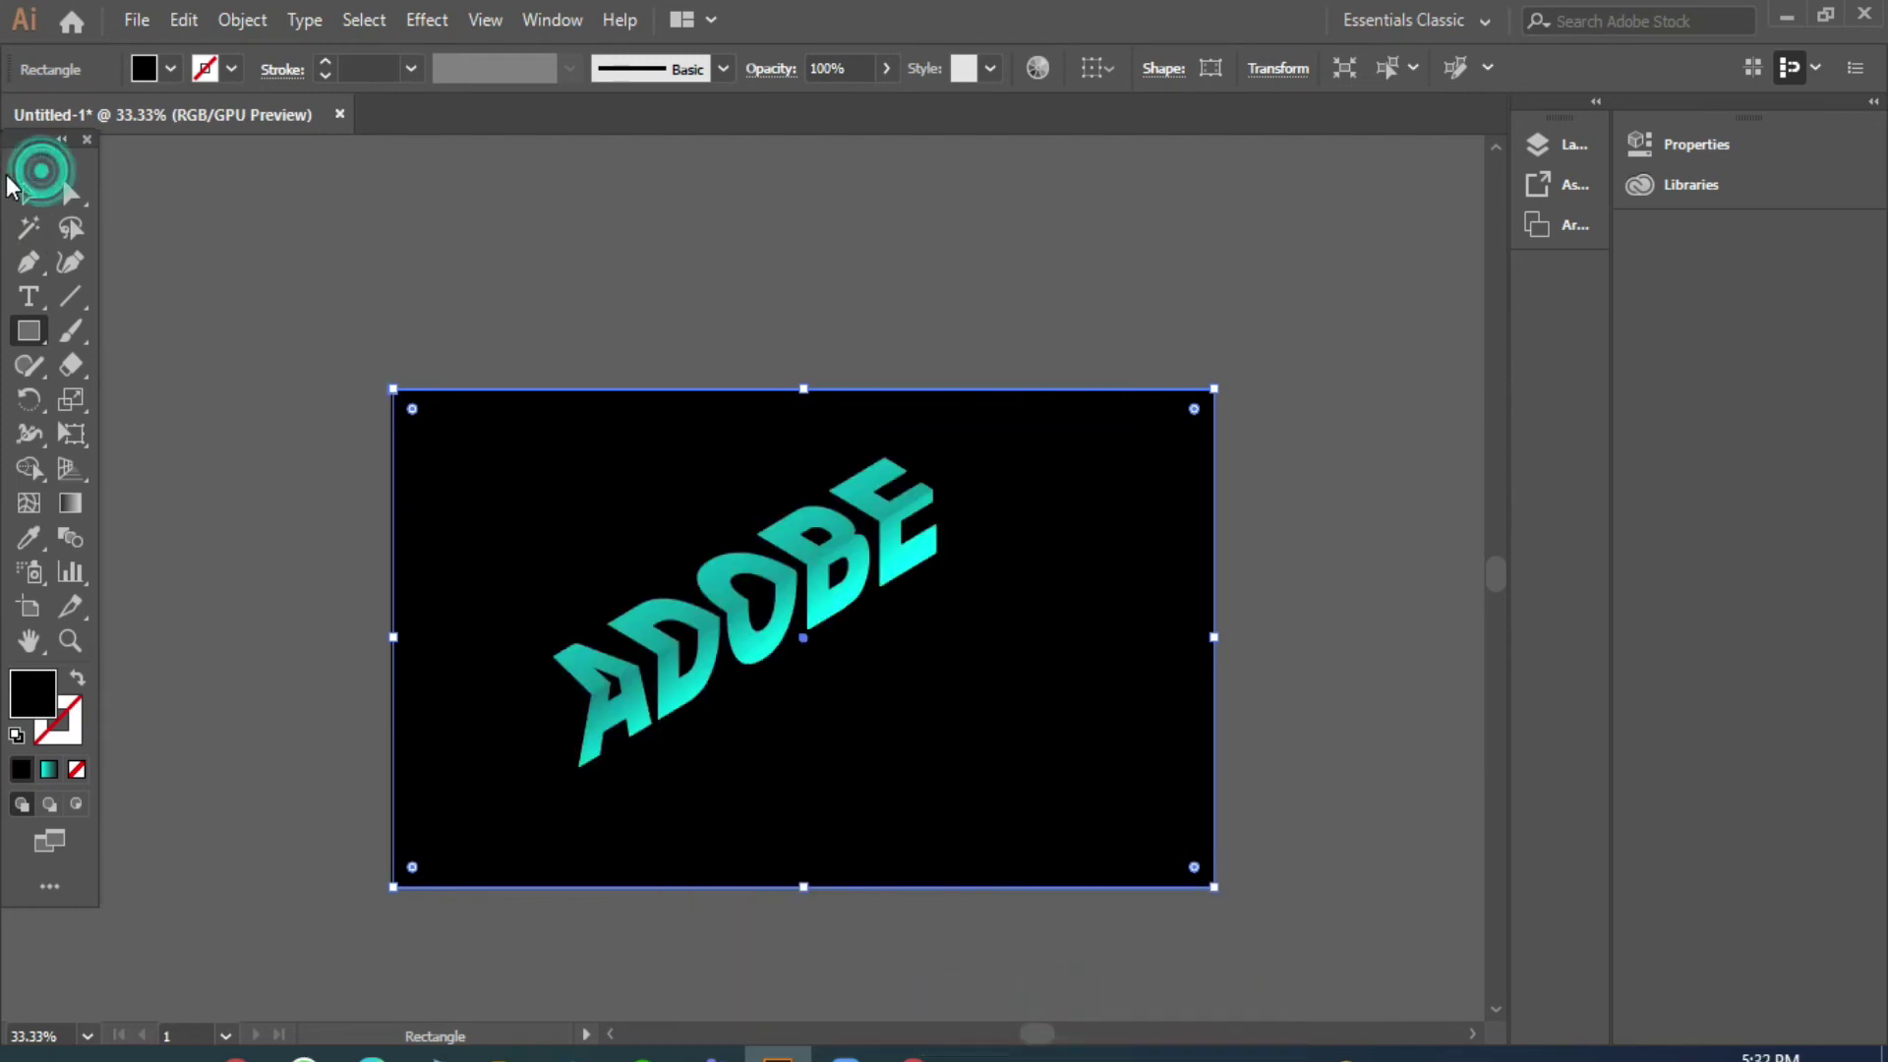
left_click(33, 195)
left_click(1276, 591)
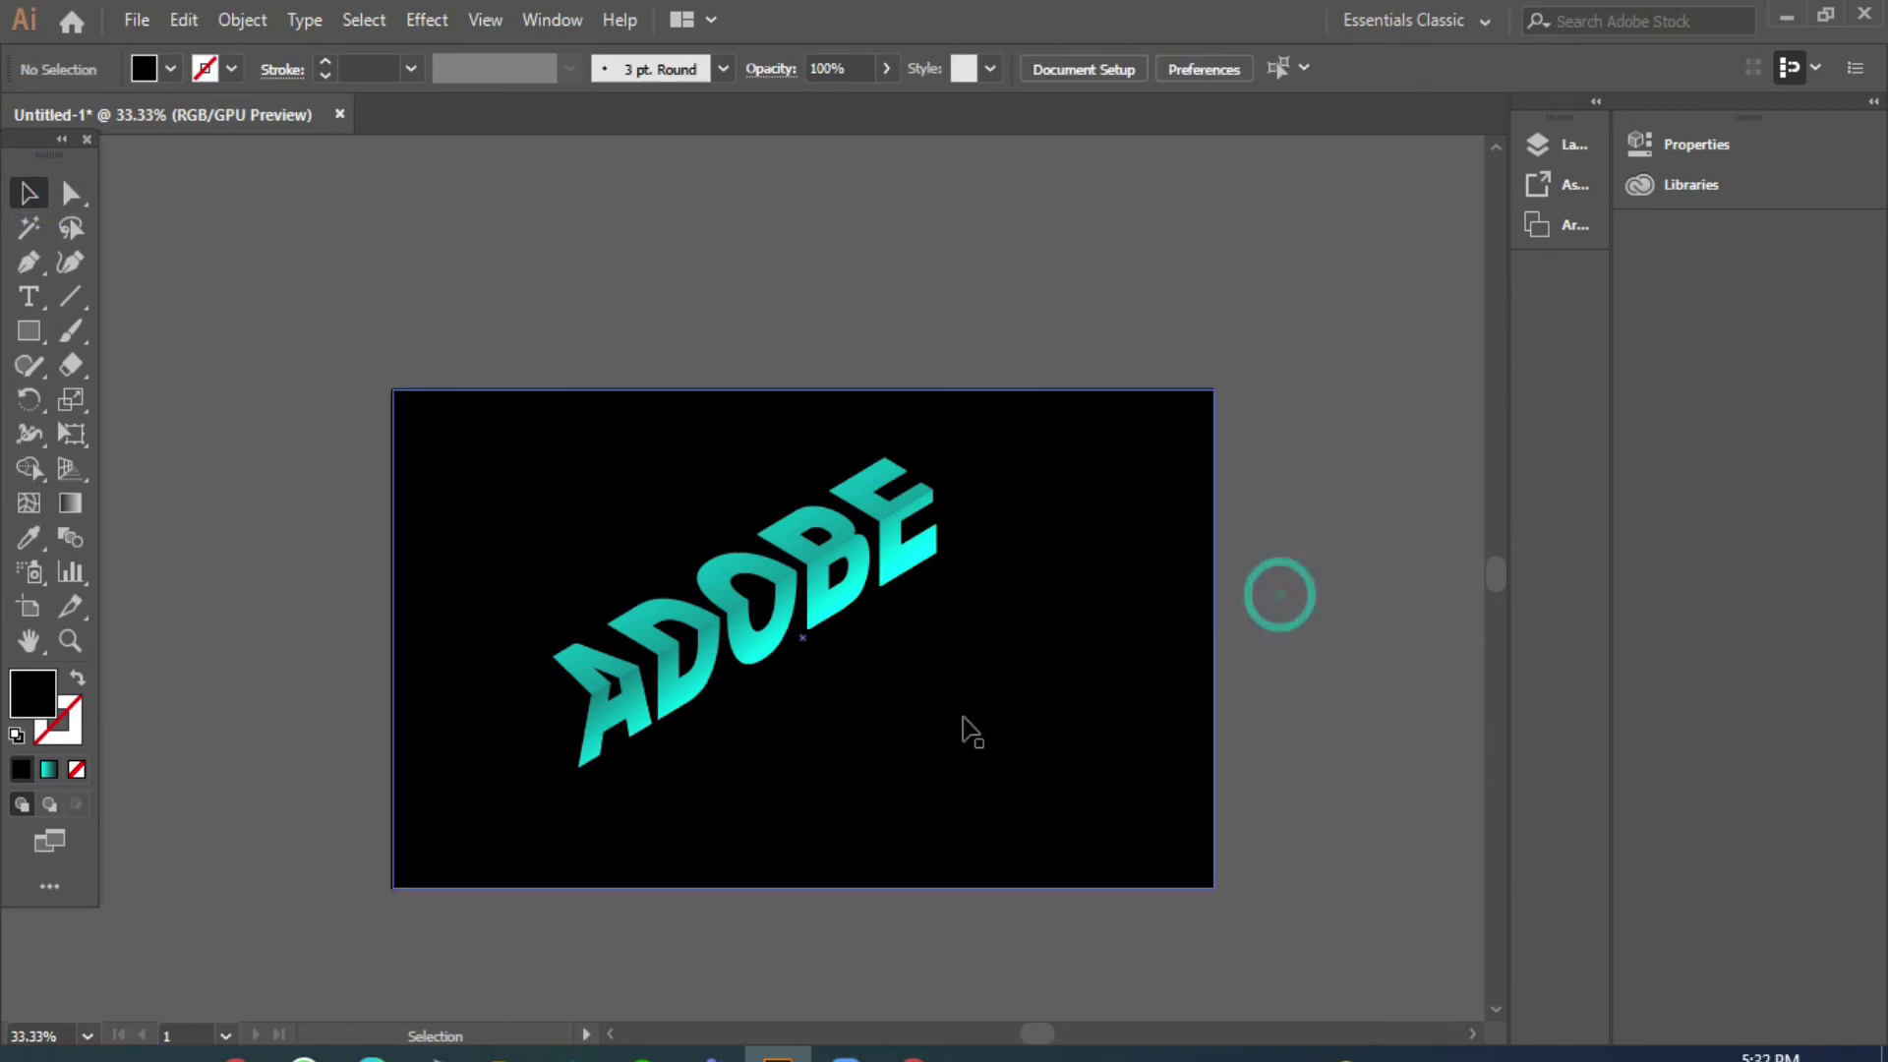
left_click(963, 718)
- Try an orange fill on the background, then restore black and deselect
left_click(170, 67)
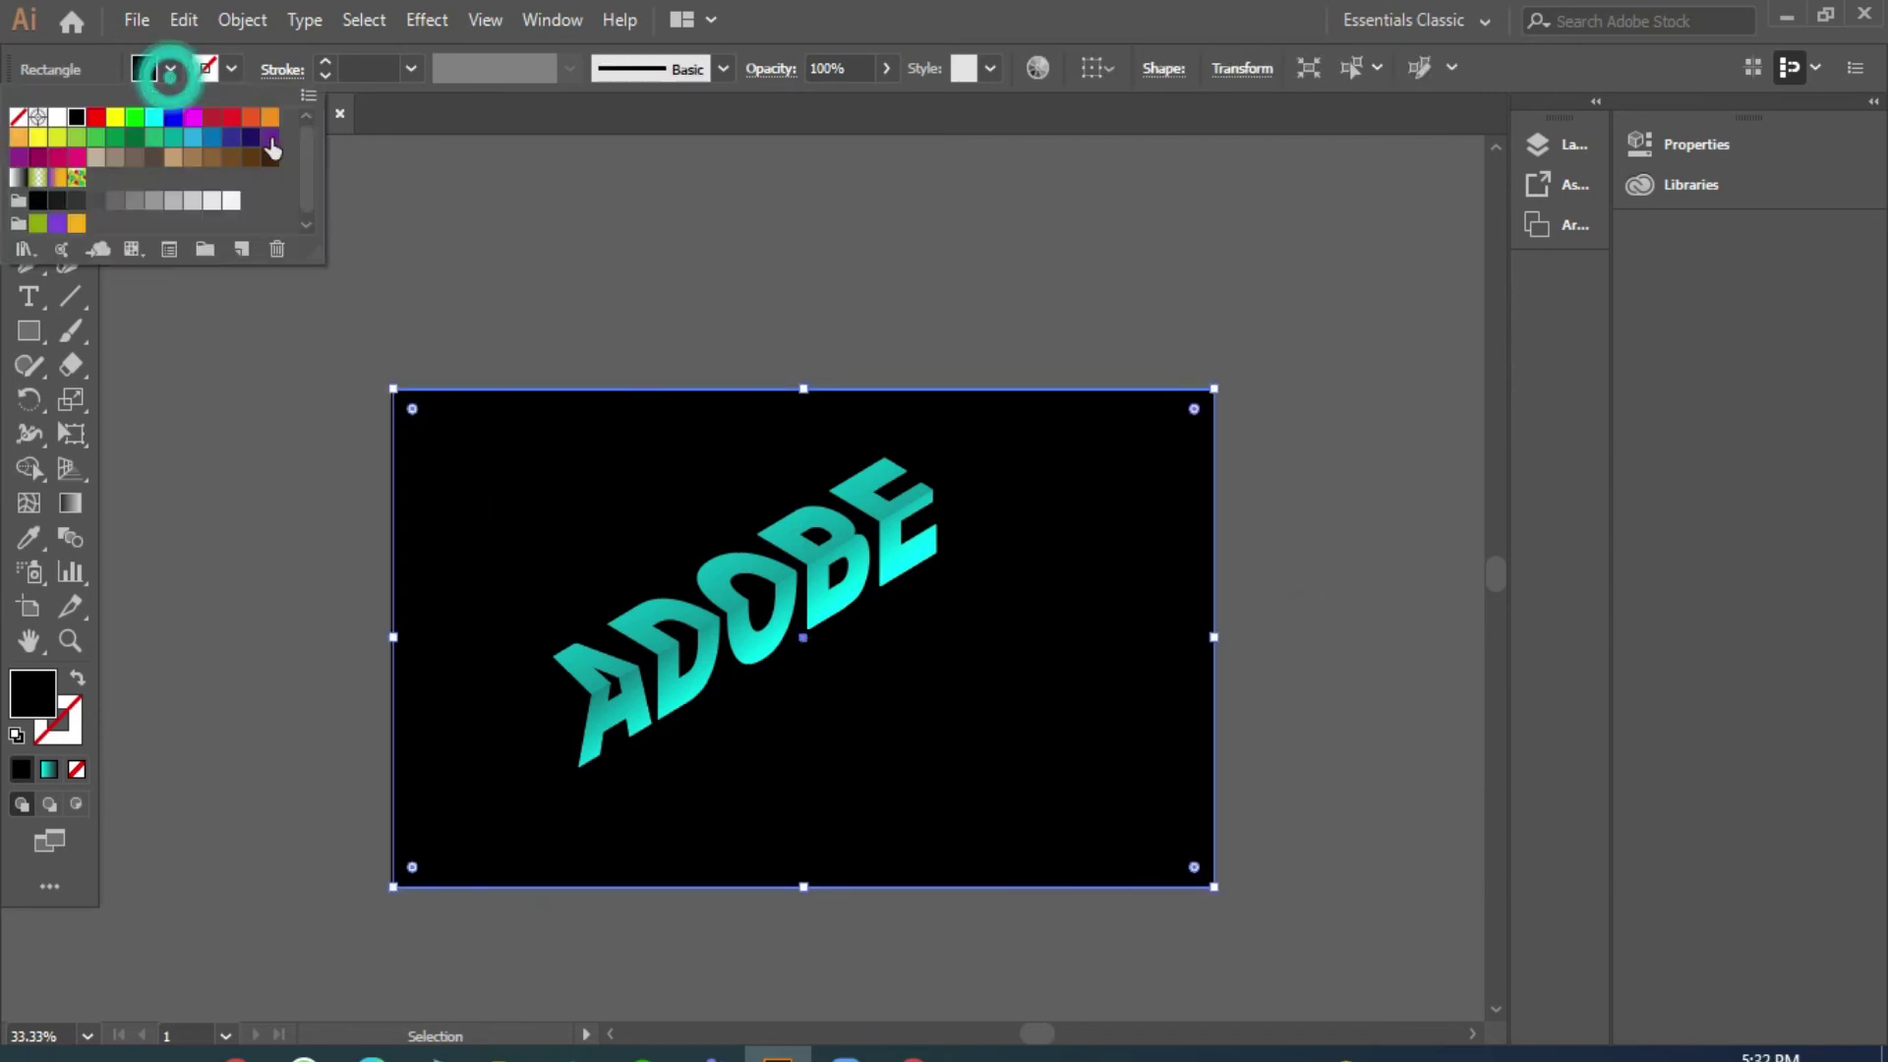
left_click(269, 116)
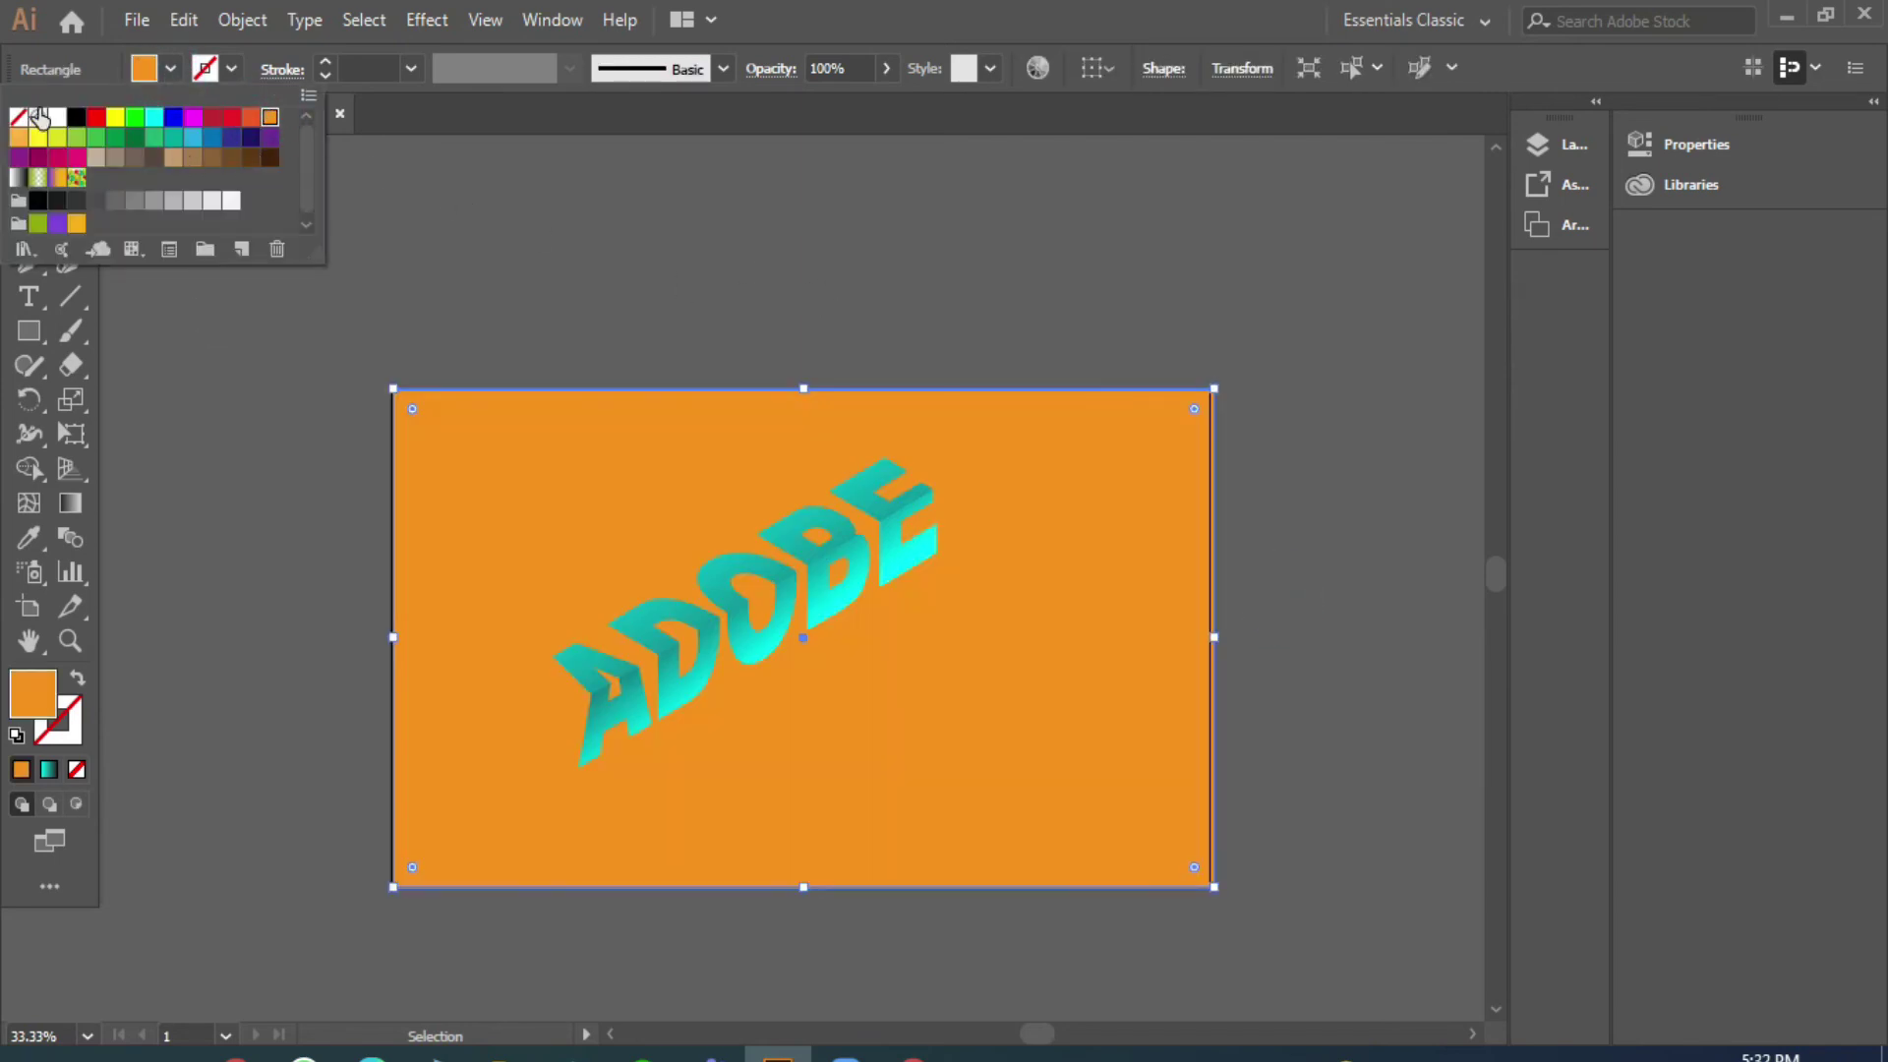
left_click(76, 120)
left_click(722, 224)
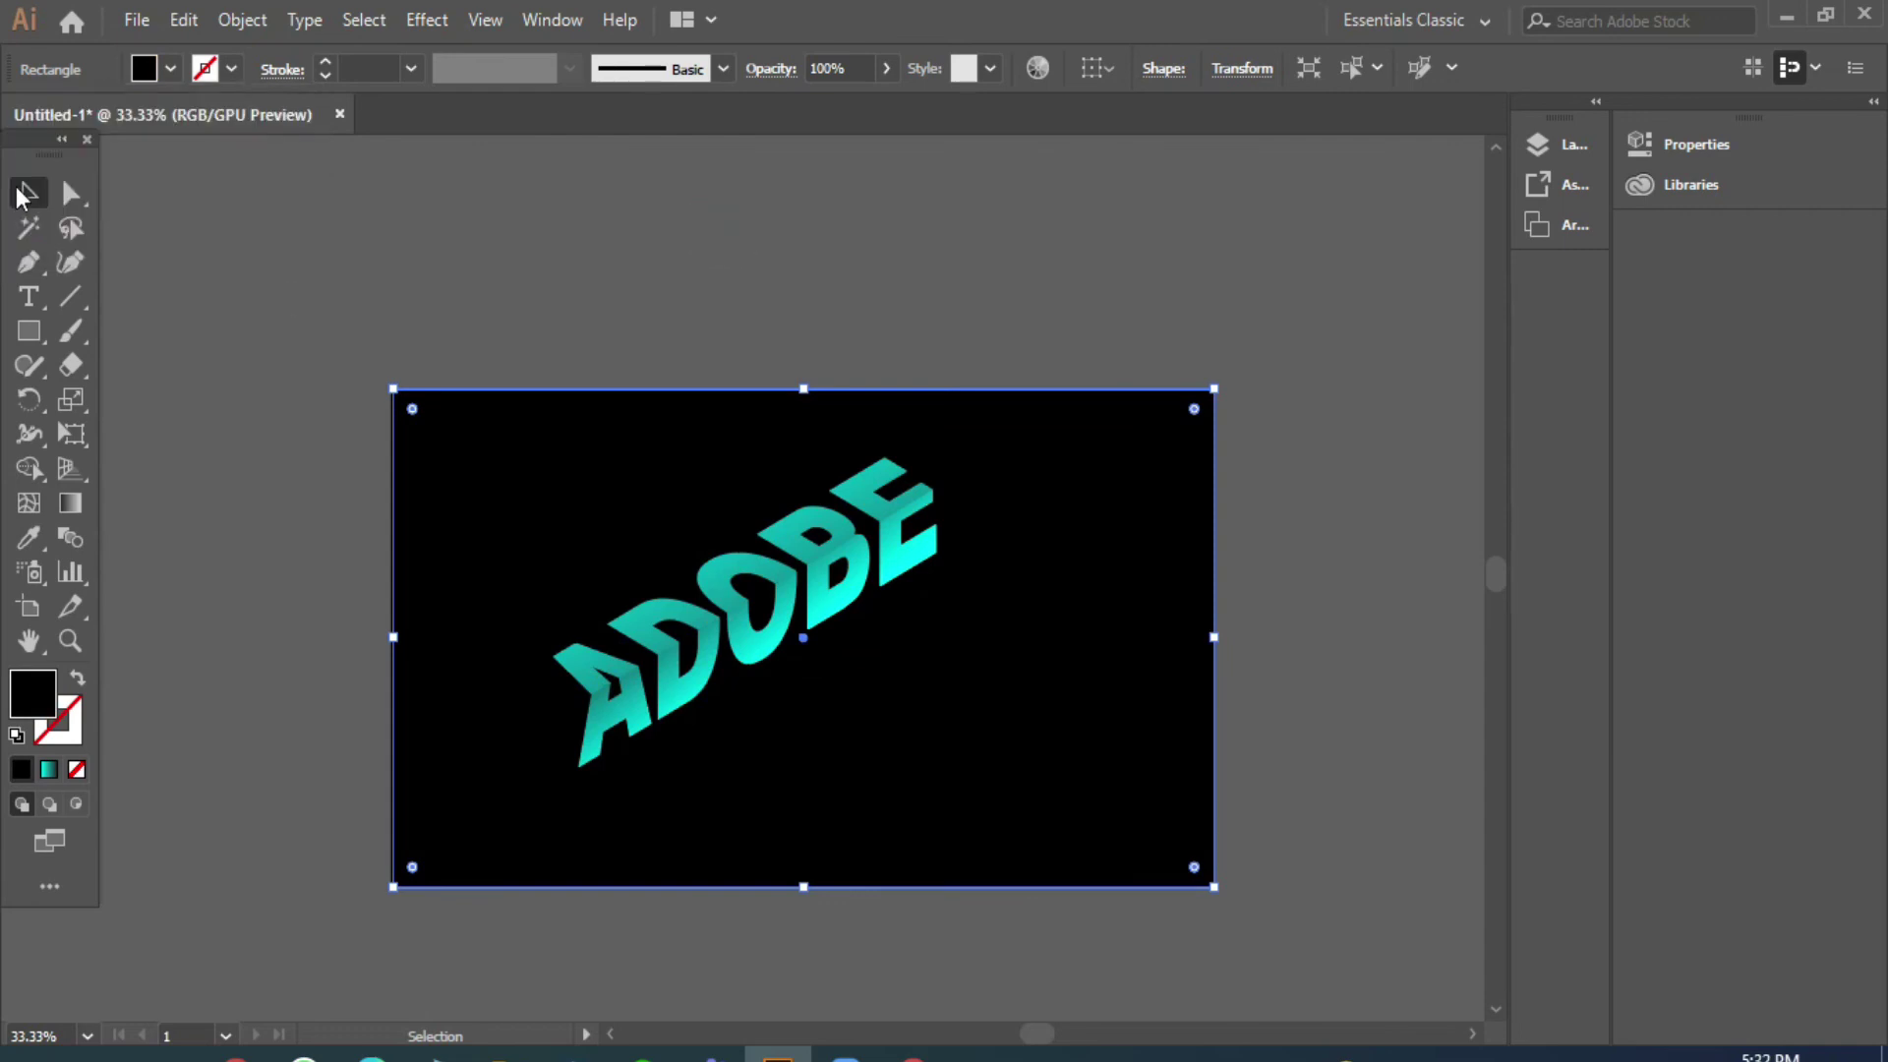
left_click(741, 341)
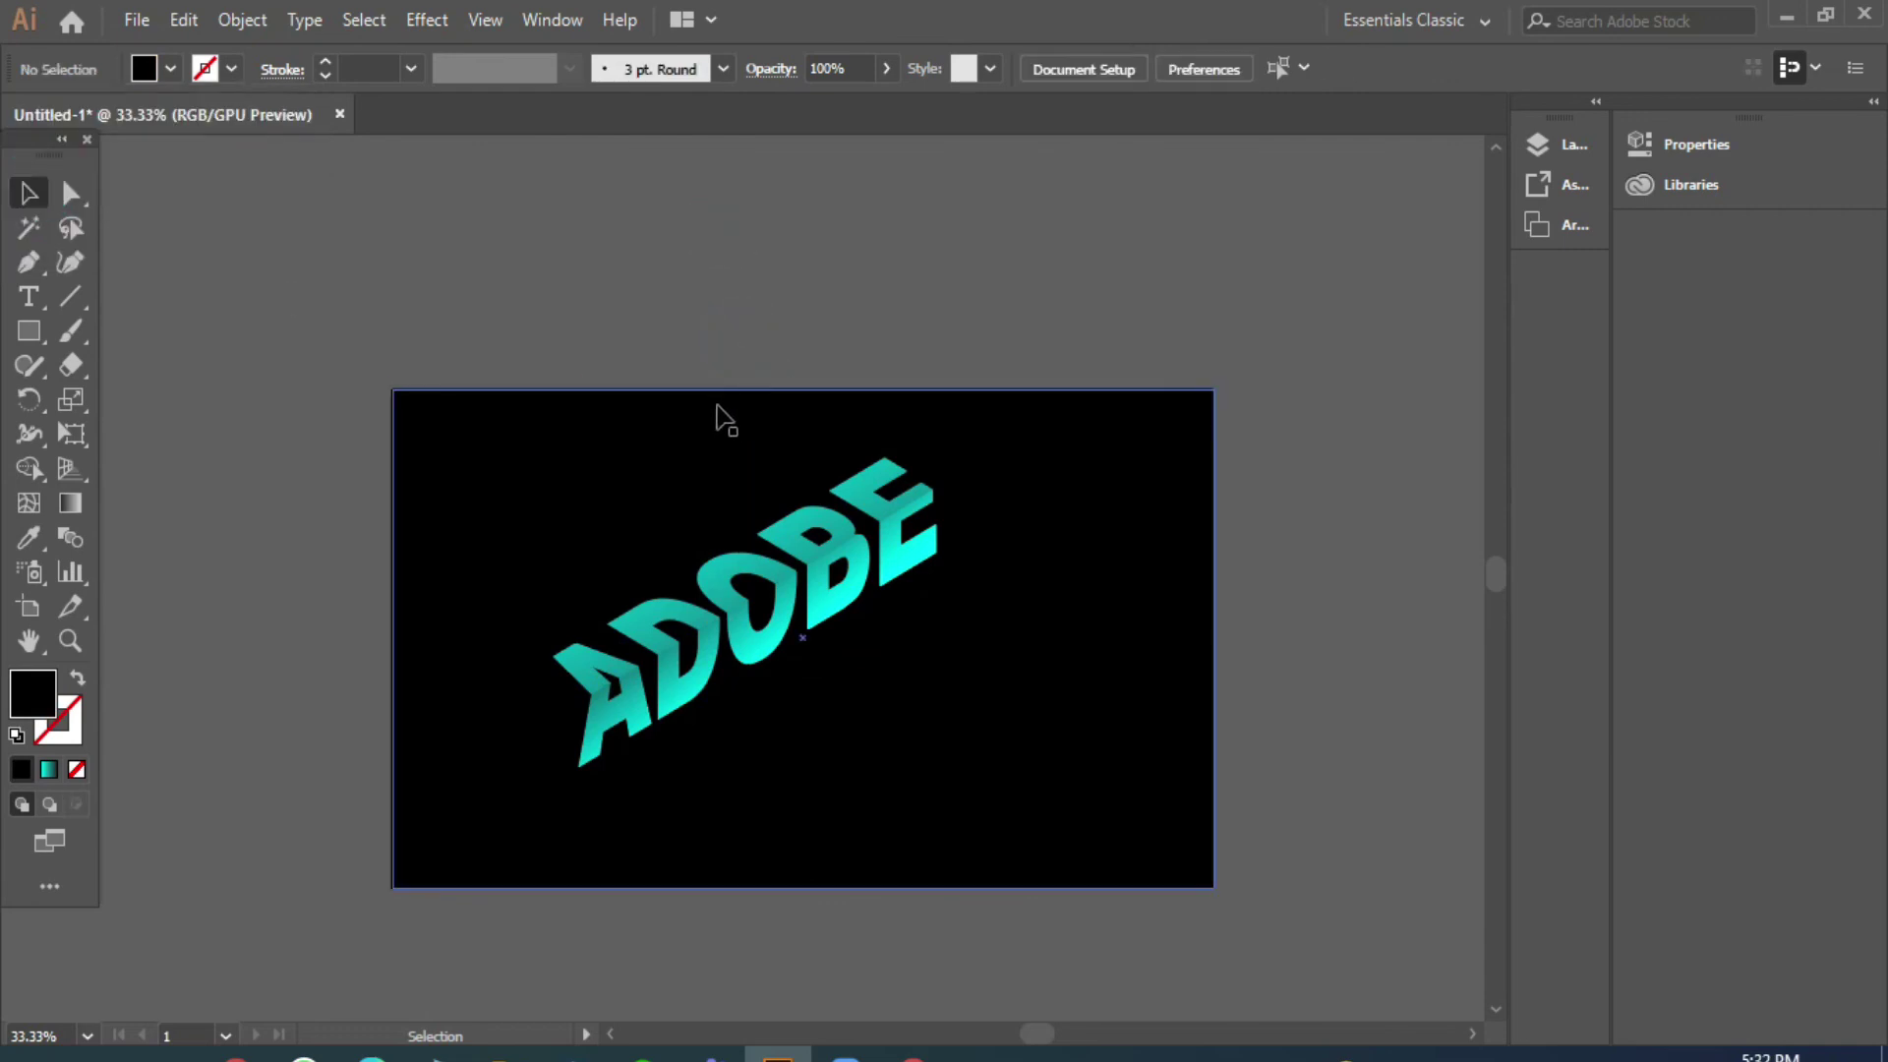
scroll(717, 409, "down", 2)
scroll(711, 396, "up", 3)
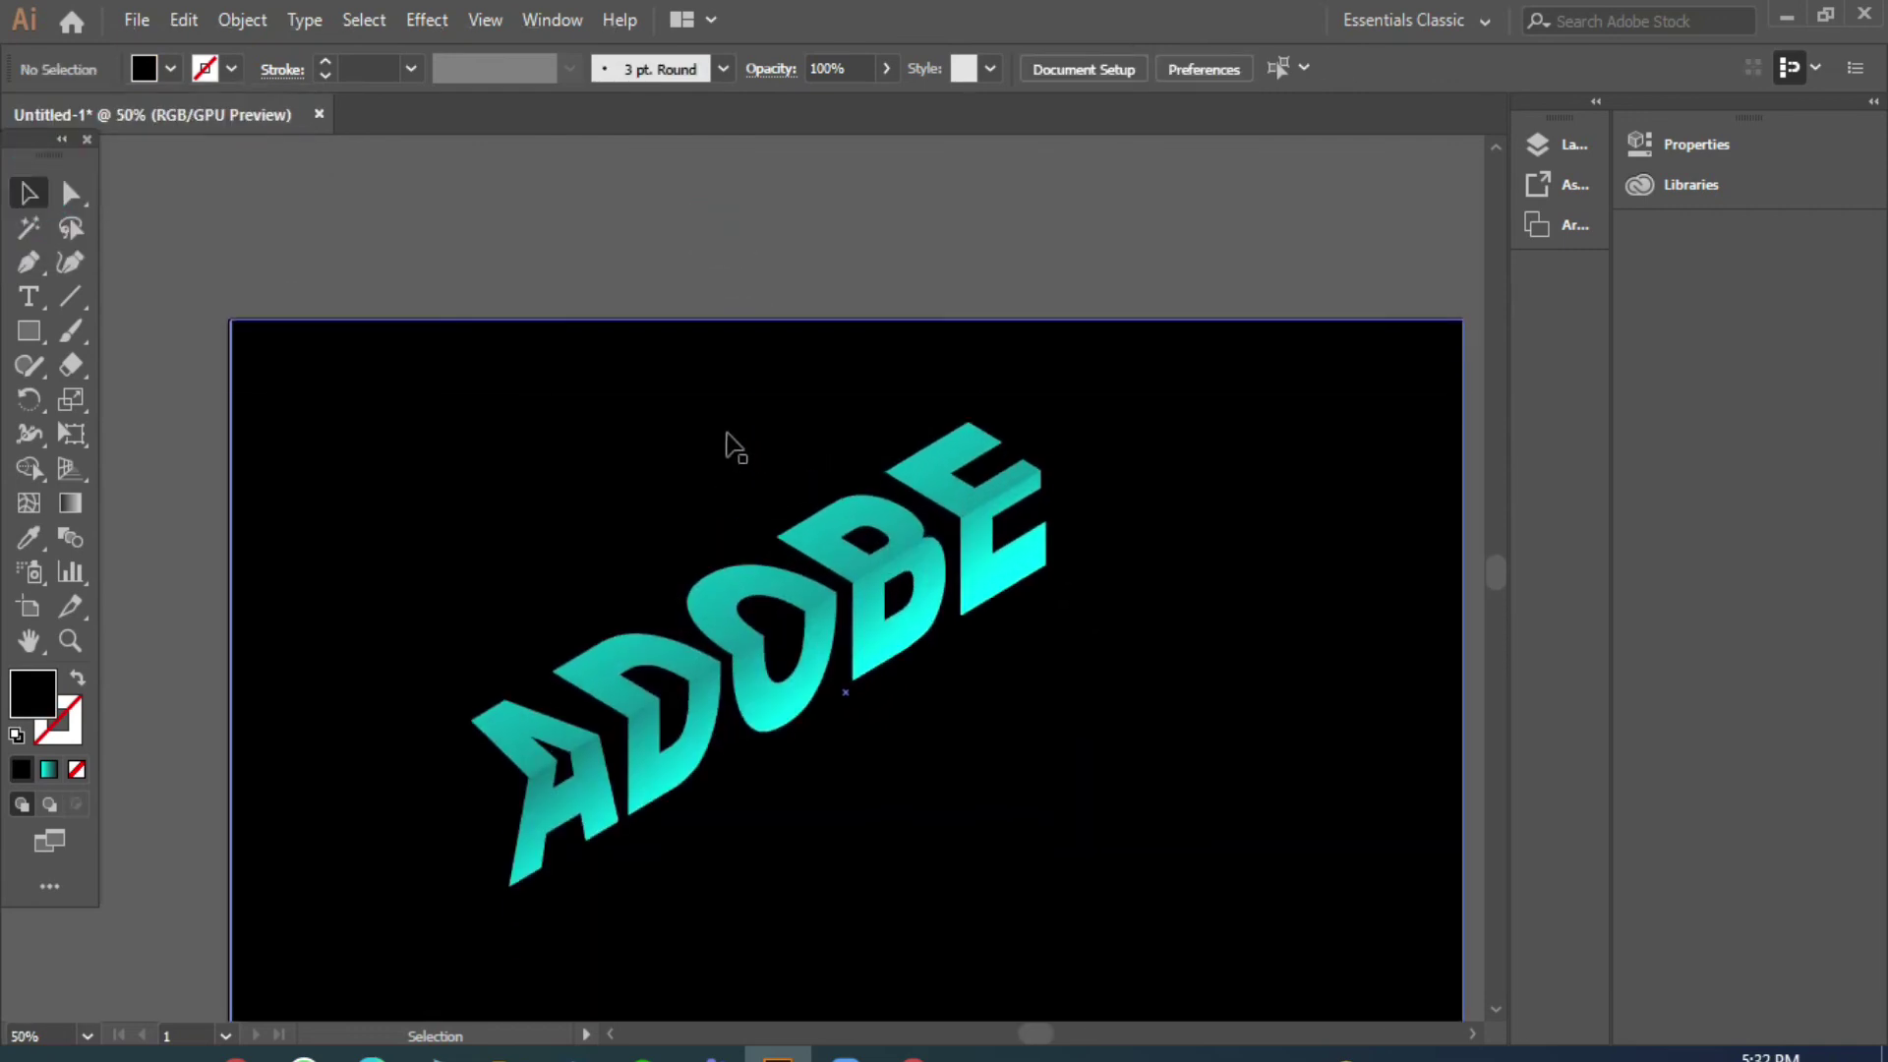
scroll(1062, 683, "up", 1)
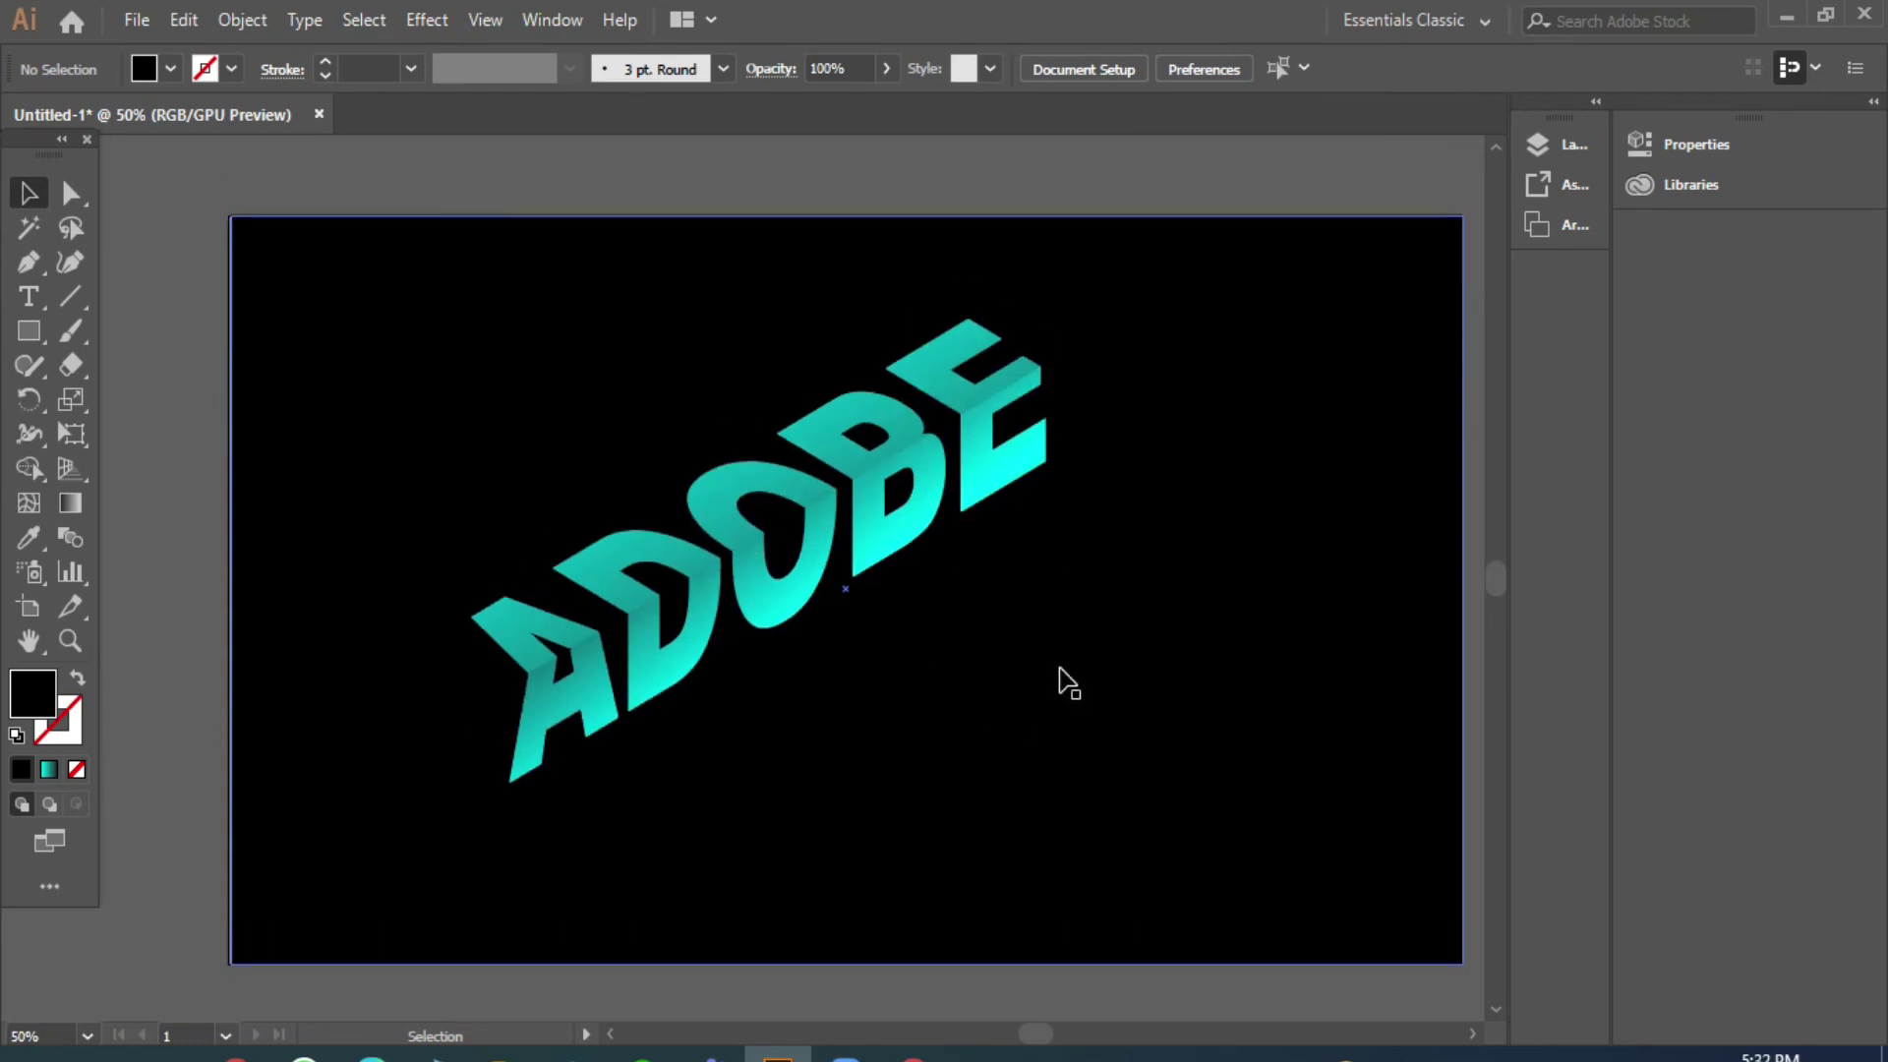
scroll(1062, 683, "up", 1)
scroll(1048, 674, "down", 1)
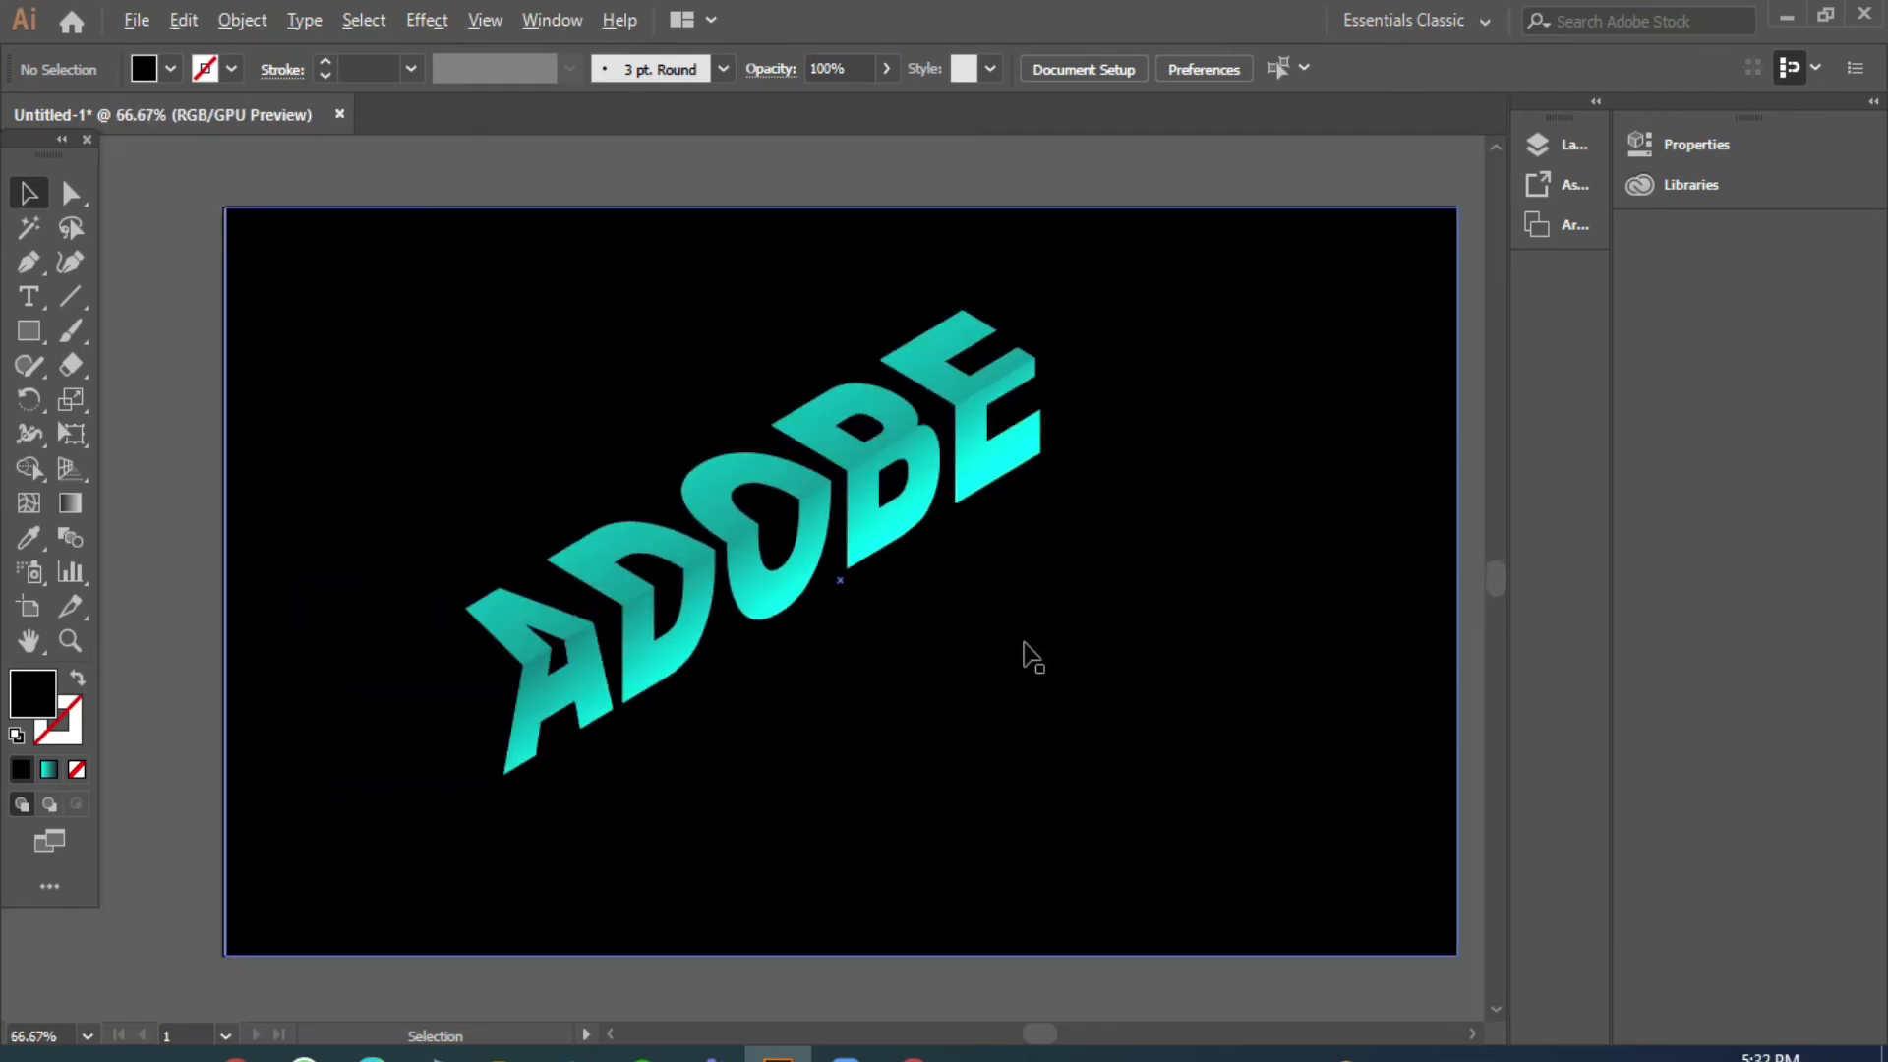
left_click_drag(1019, 638, 945, 629)
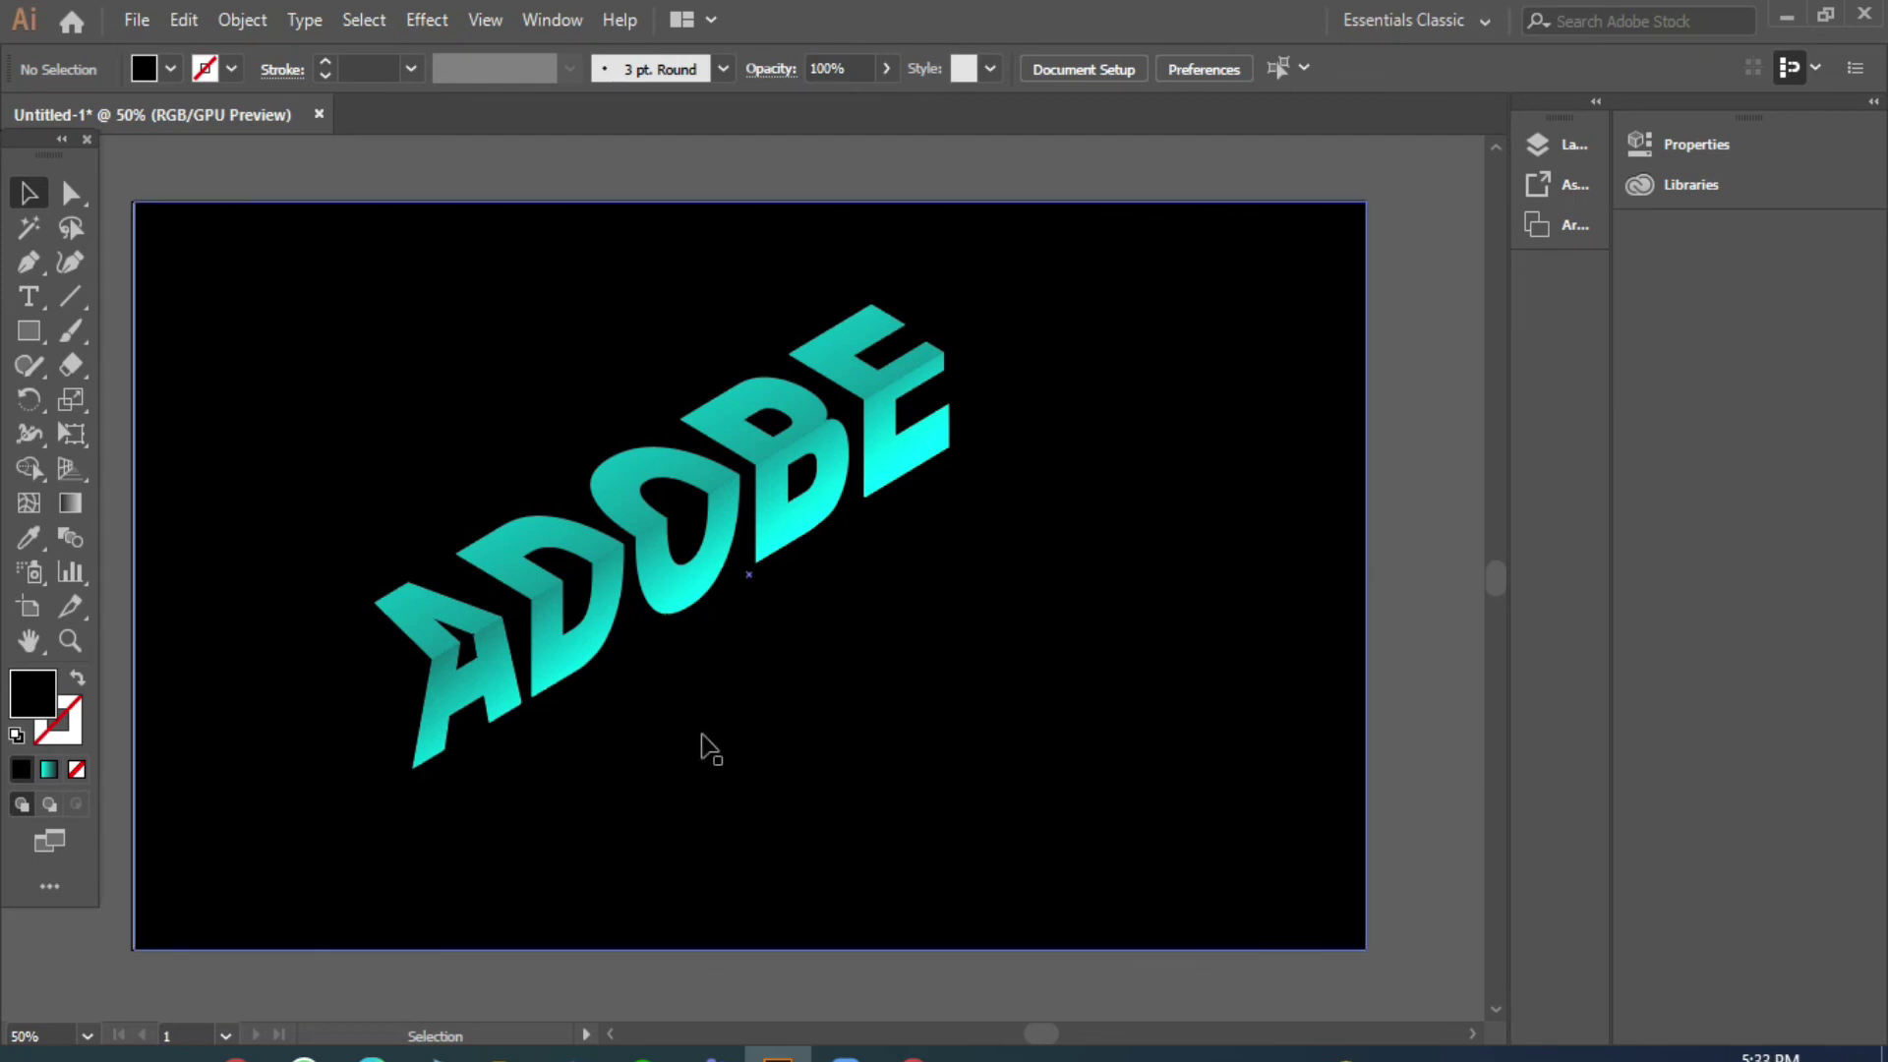
scroll(699, 735, "up", 1)
scroll(700, 735, "up", 1)
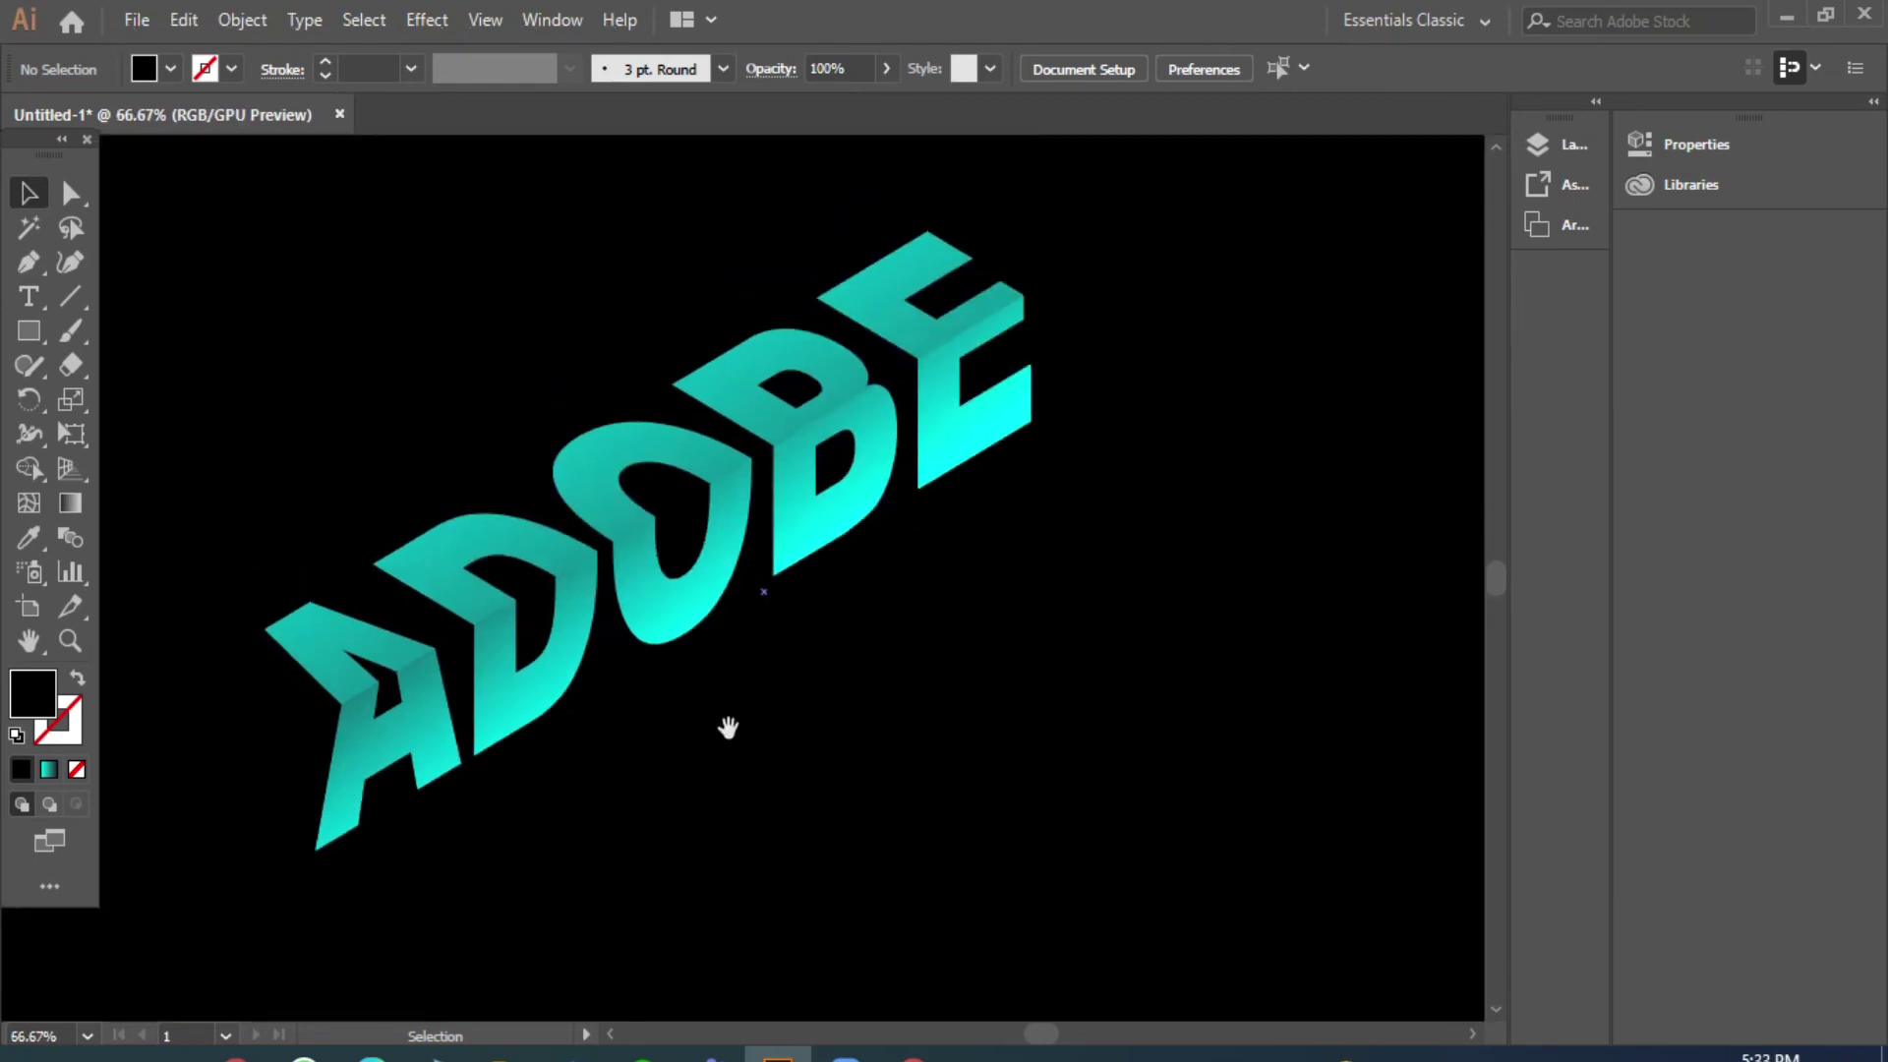
left_click_drag(728, 727, 804, 742)
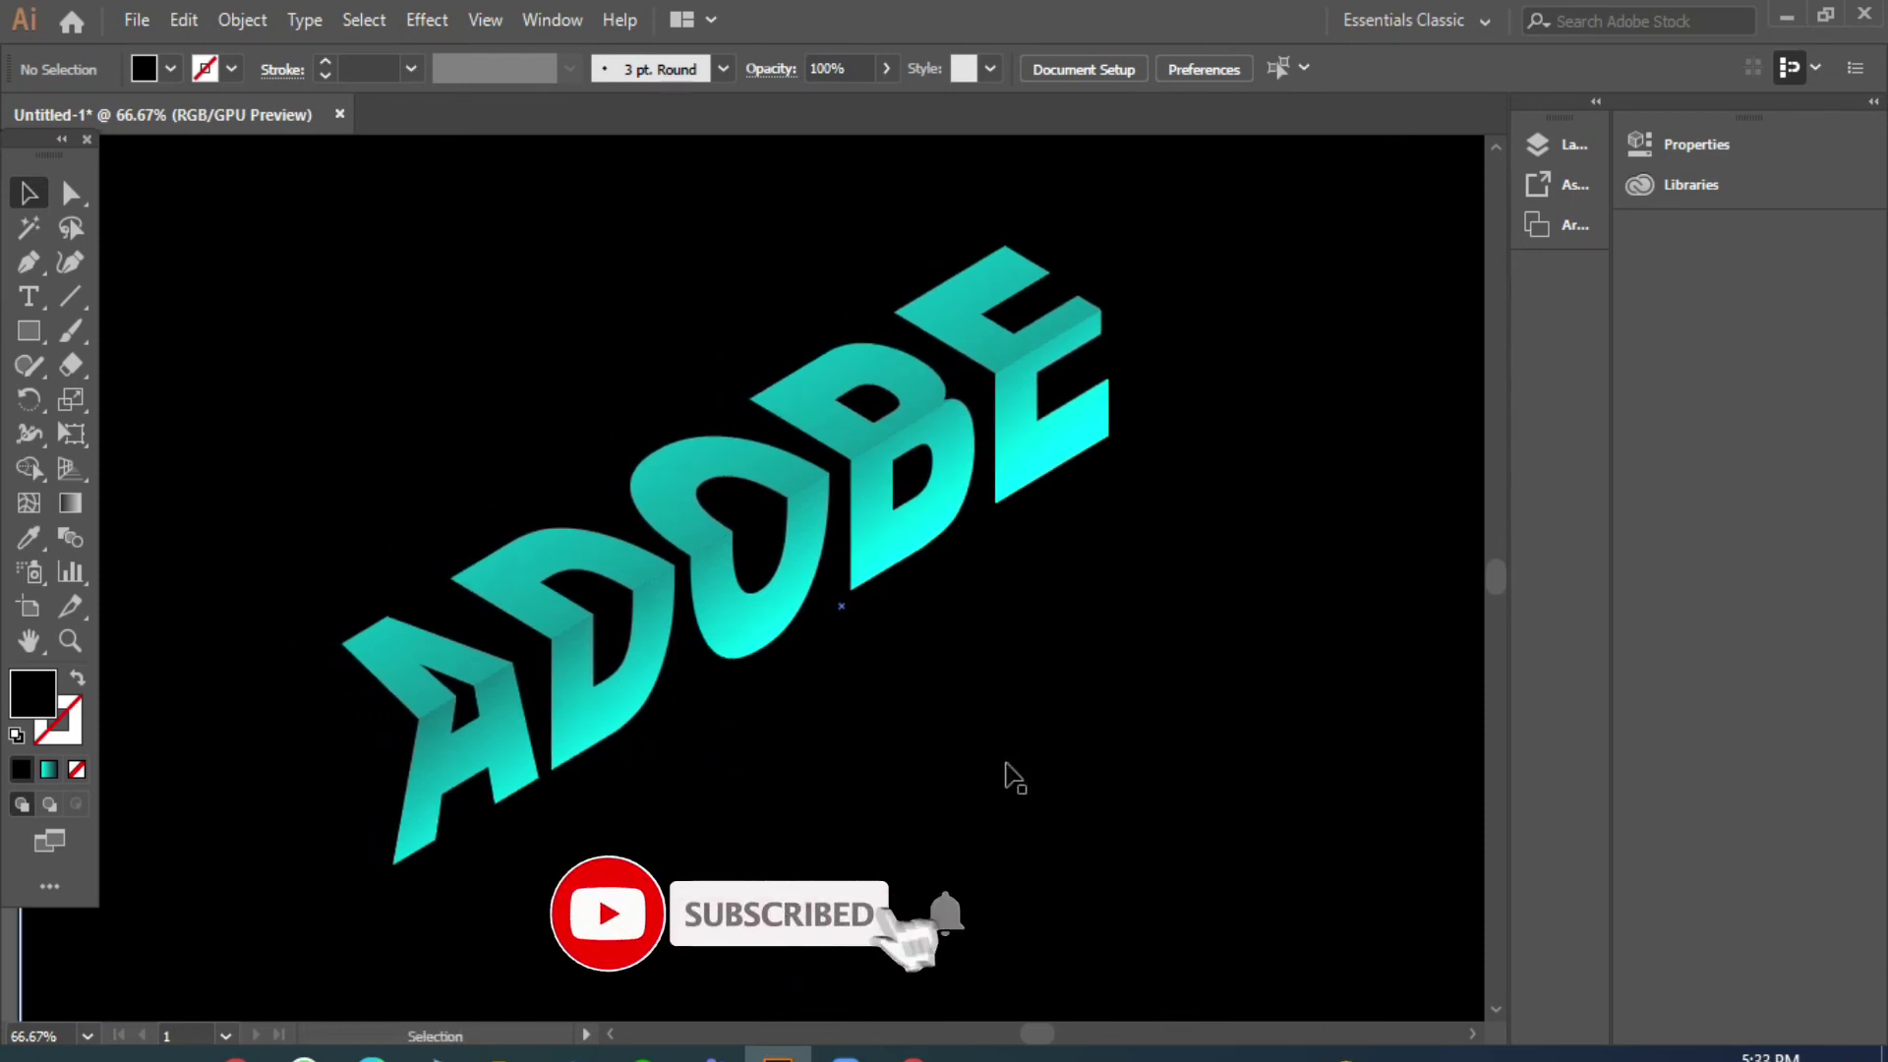